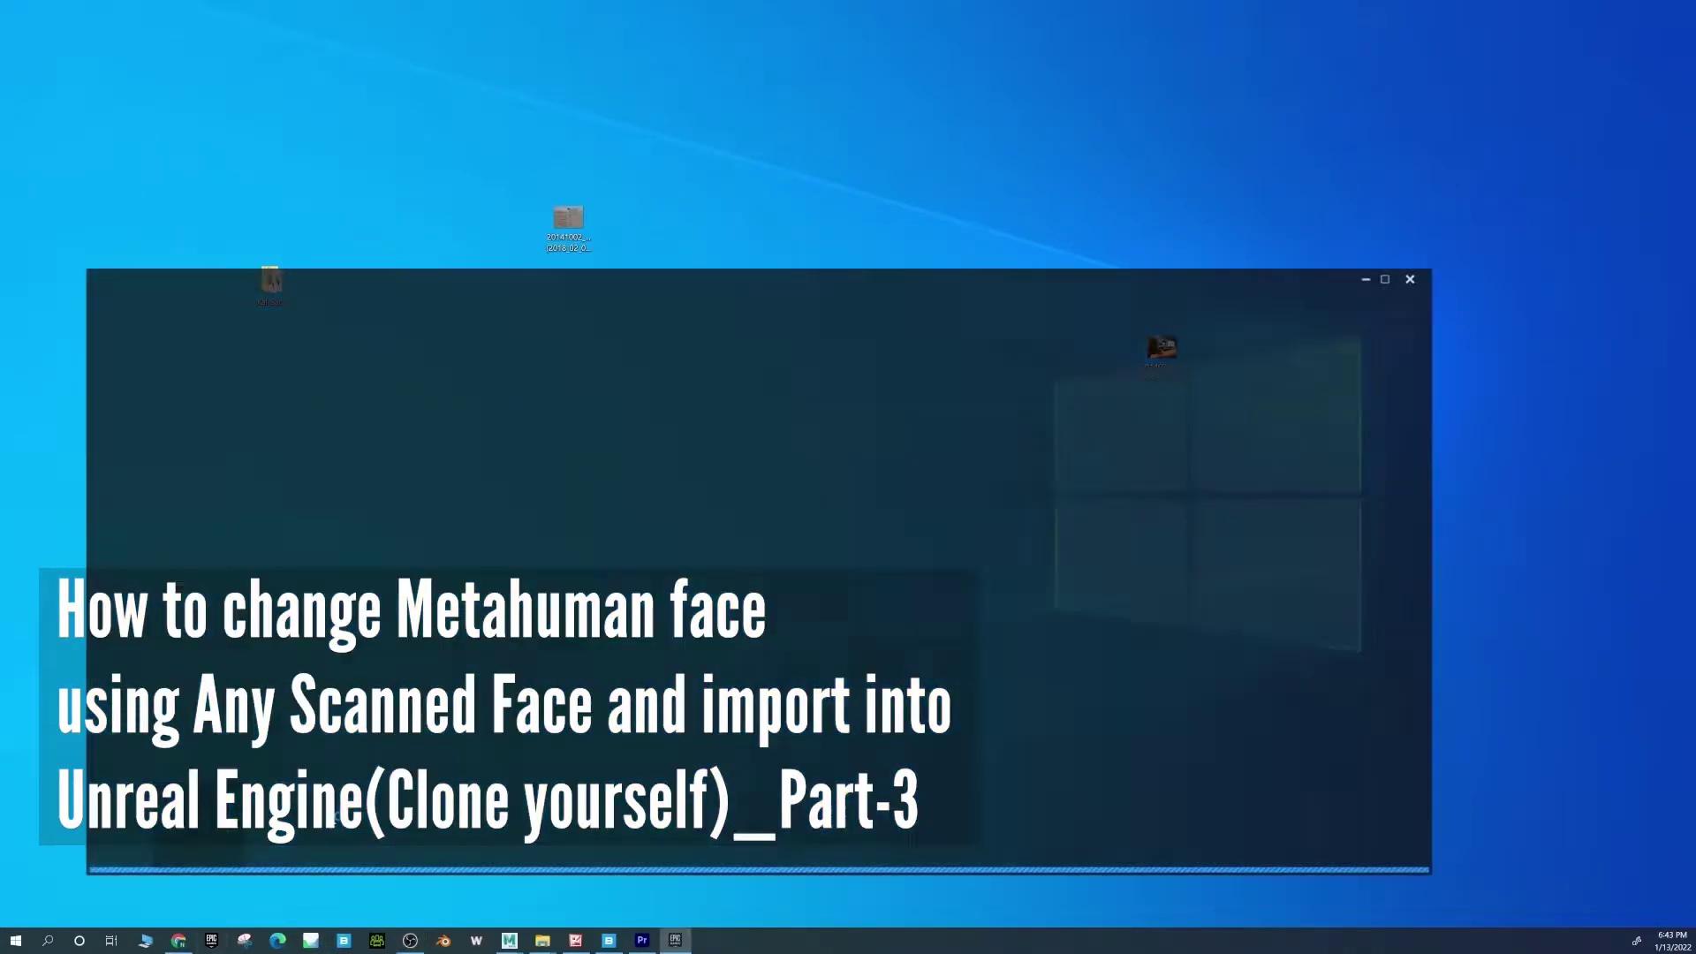
# Create a new UE 4.26 Games > Blank project named Scan_pro.
pyautogui.click(488, 305)
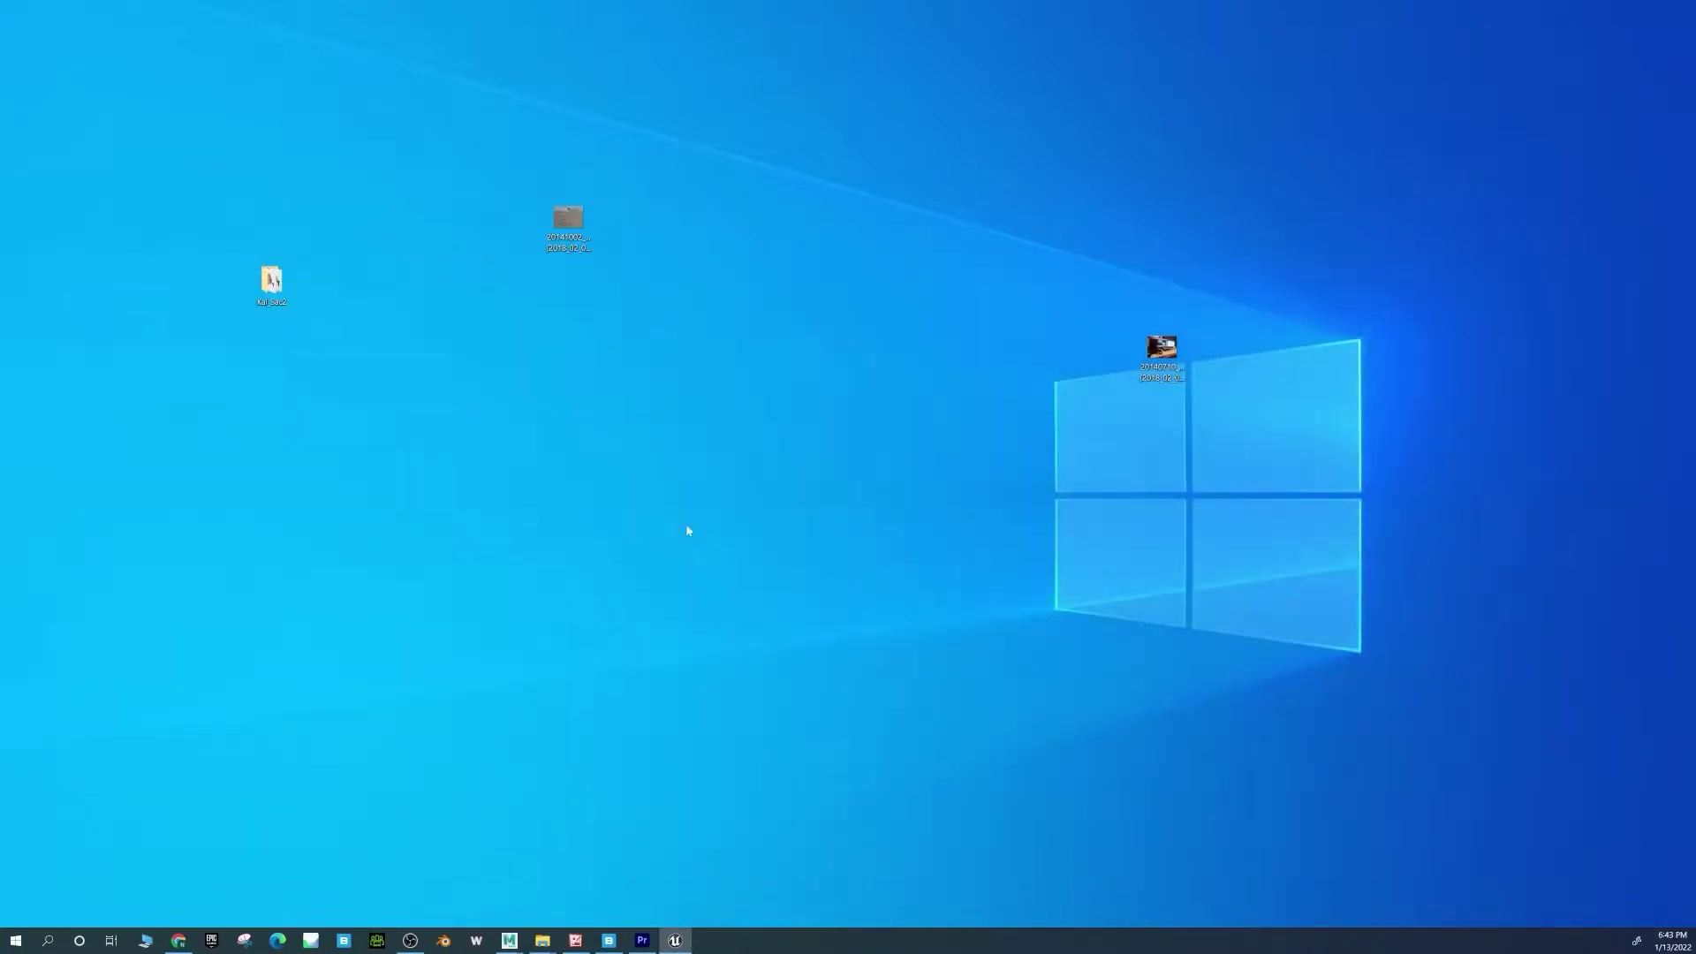
pyautogui.click(512, 469)
pyautogui.click(861, 765)
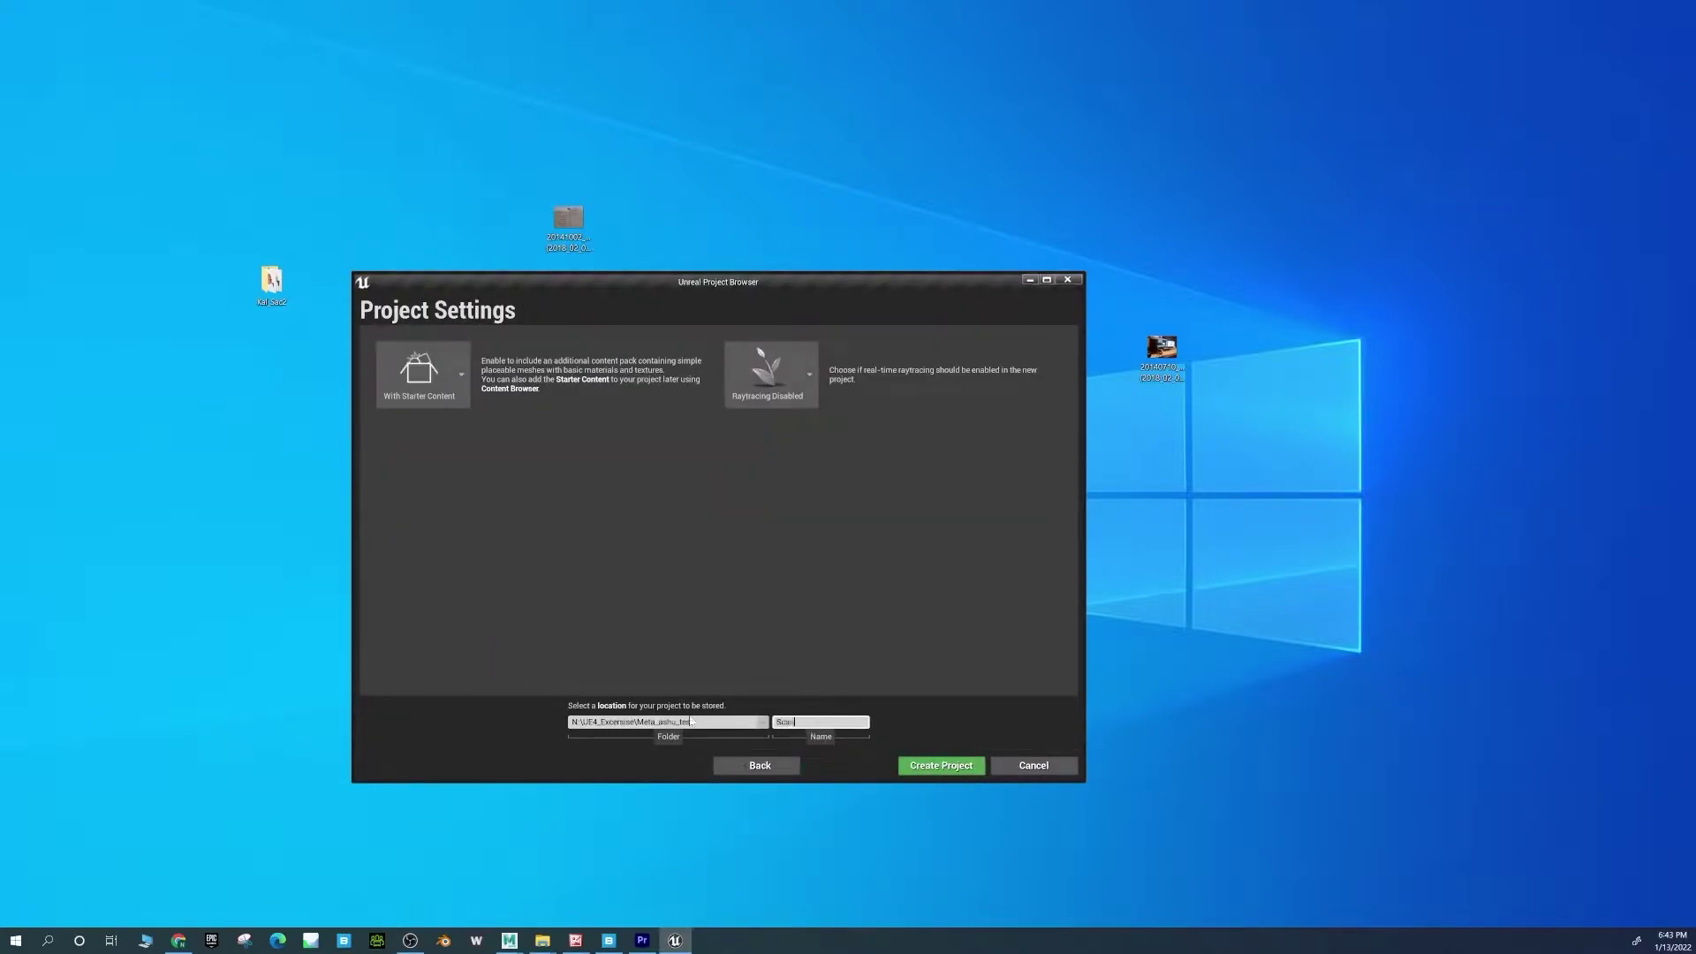
pyautogui.press('Return')
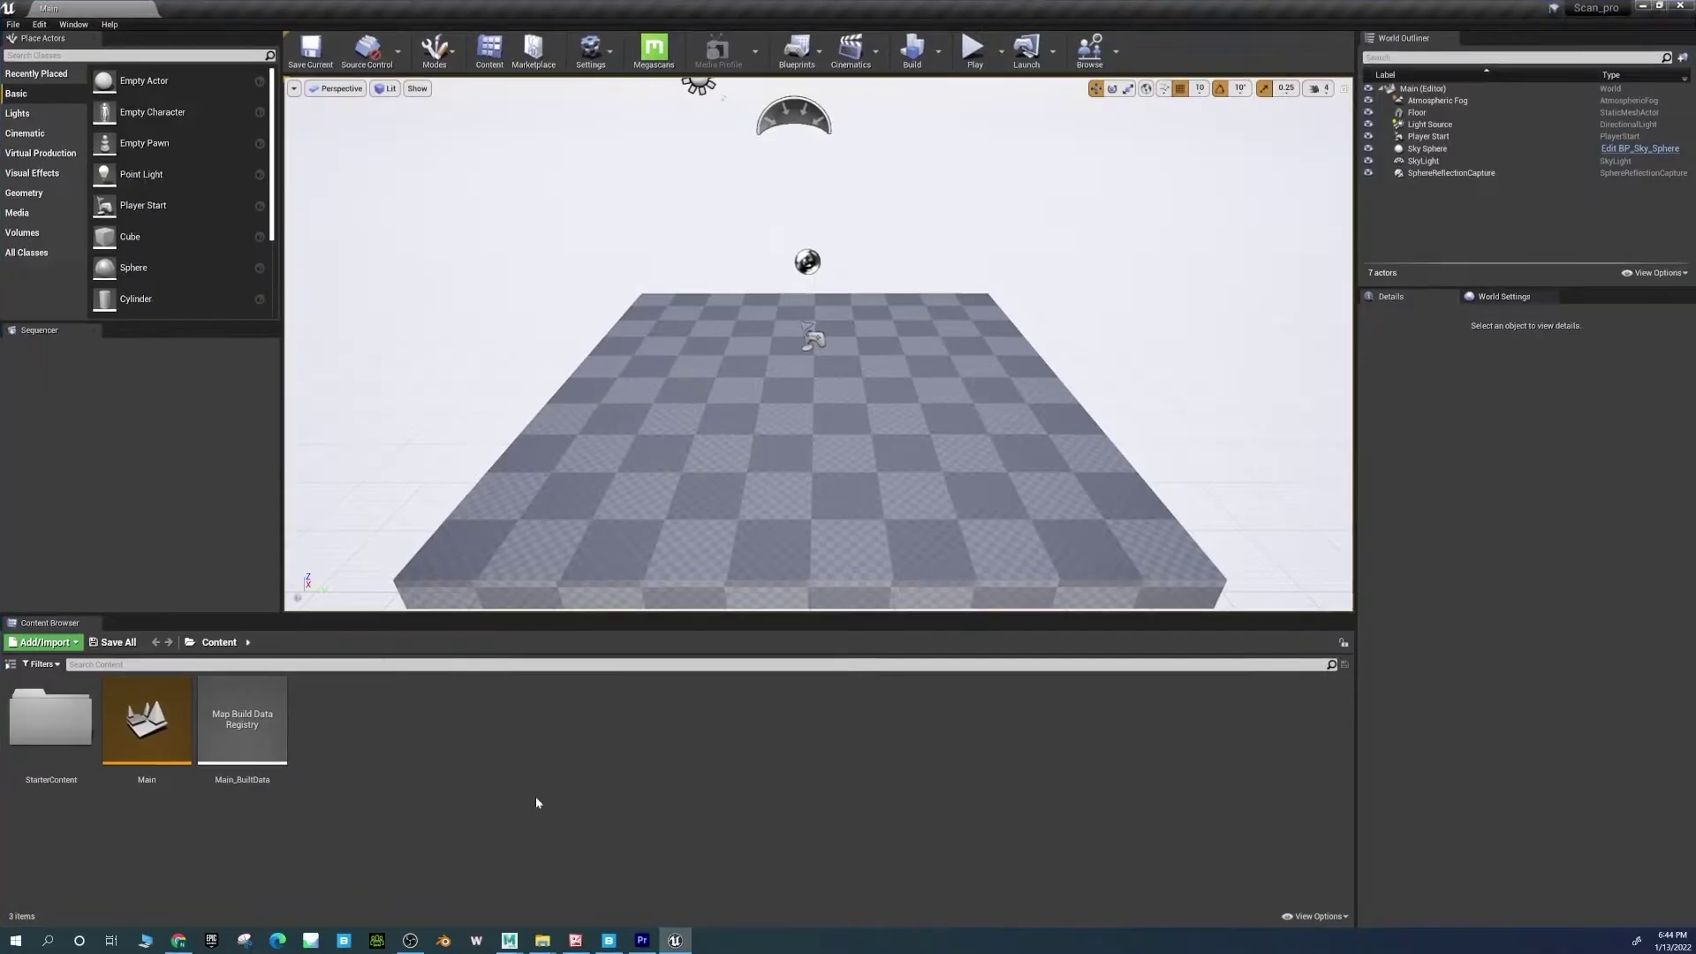
# Export the custom MetaHuman from Quixel Bridge with Unreal Engine as the export target.
pyautogui.click(609, 940)
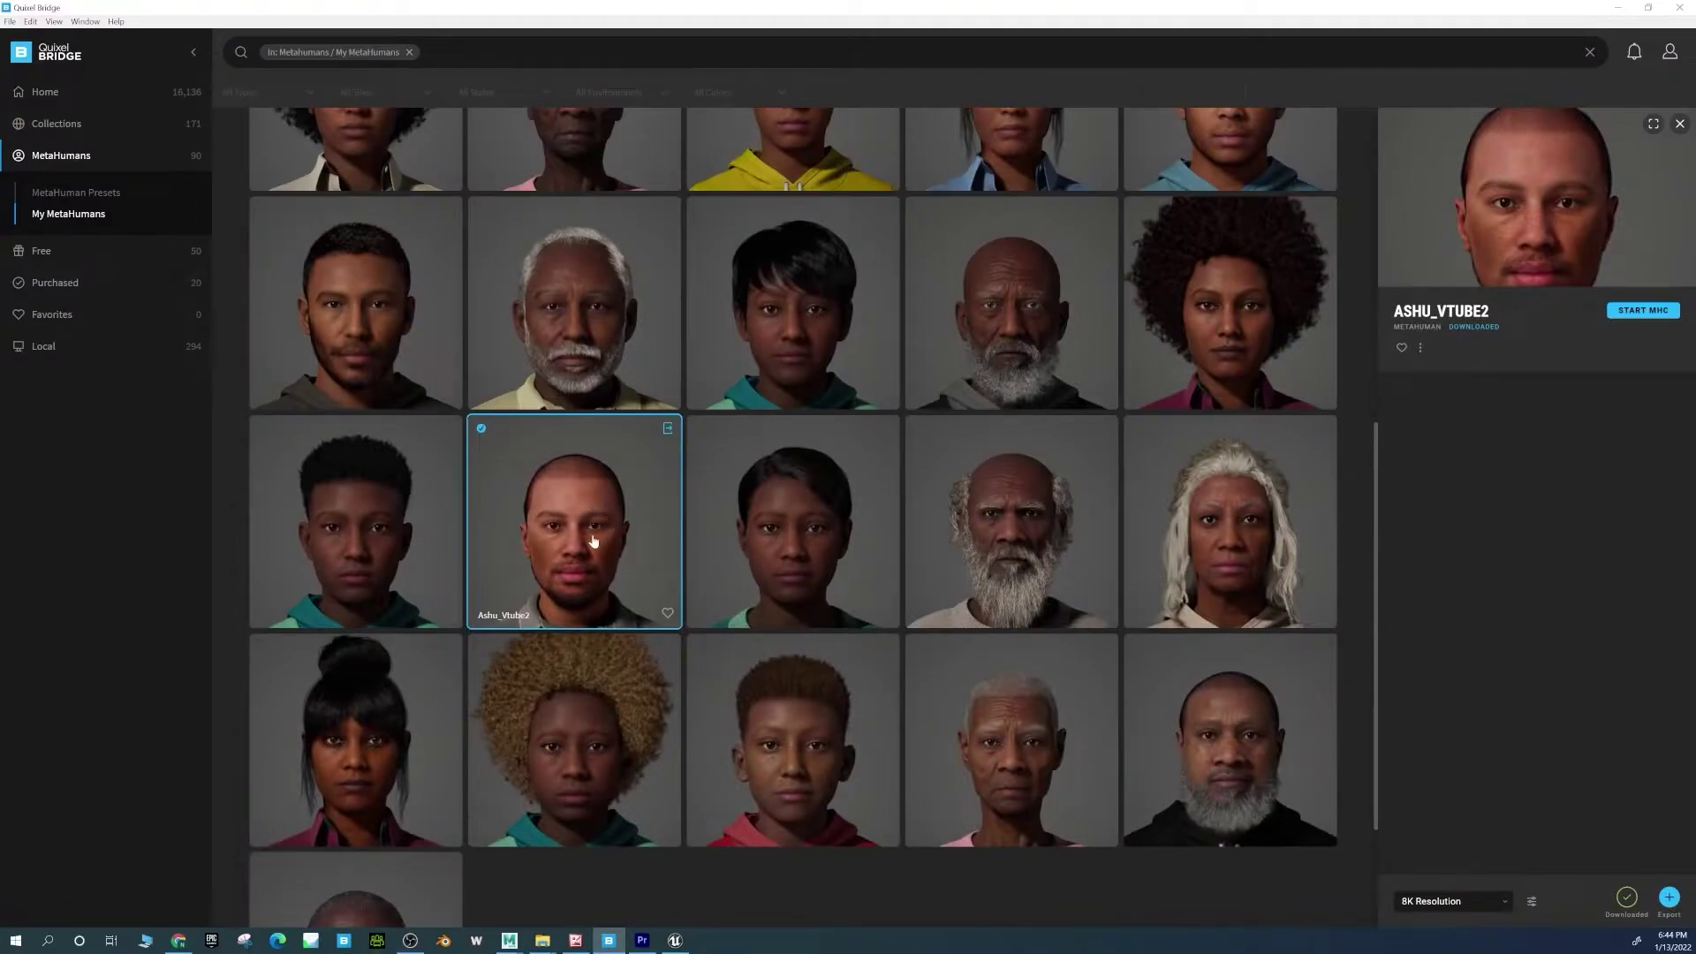
pyautogui.click(1531, 900)
pyautogui.click(1515, 189)
pyautogui.click(1551, 219)
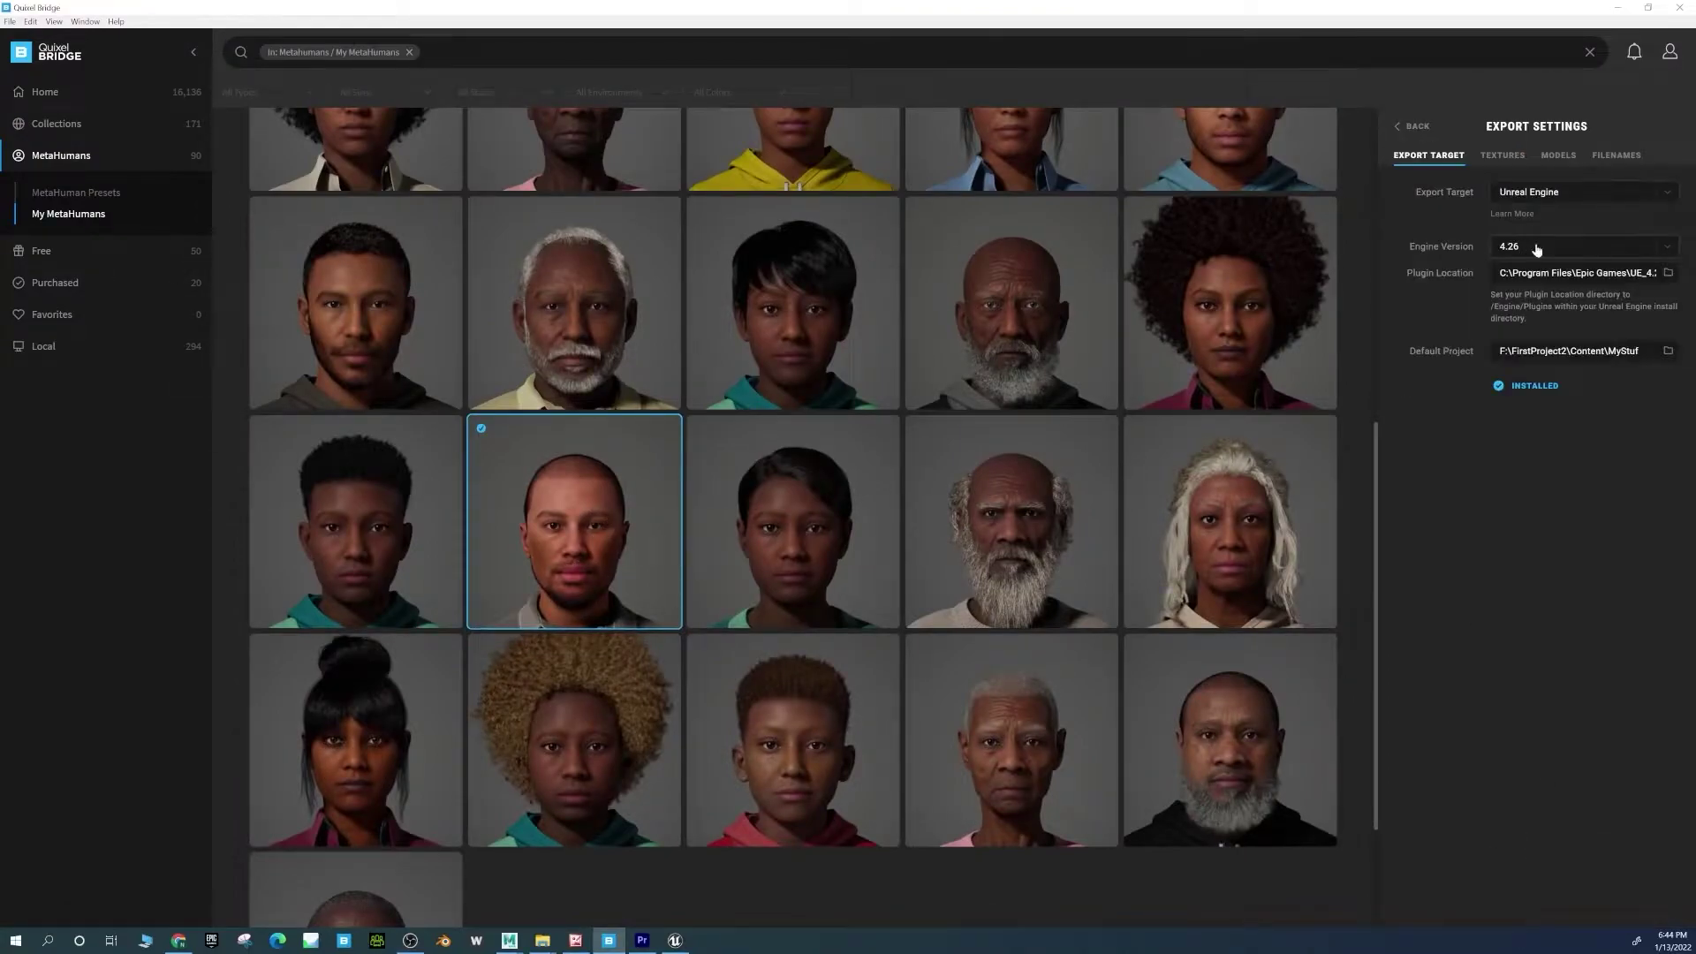
pyautogui.click(1531, 901)
pyautogui.click(1666, 899)
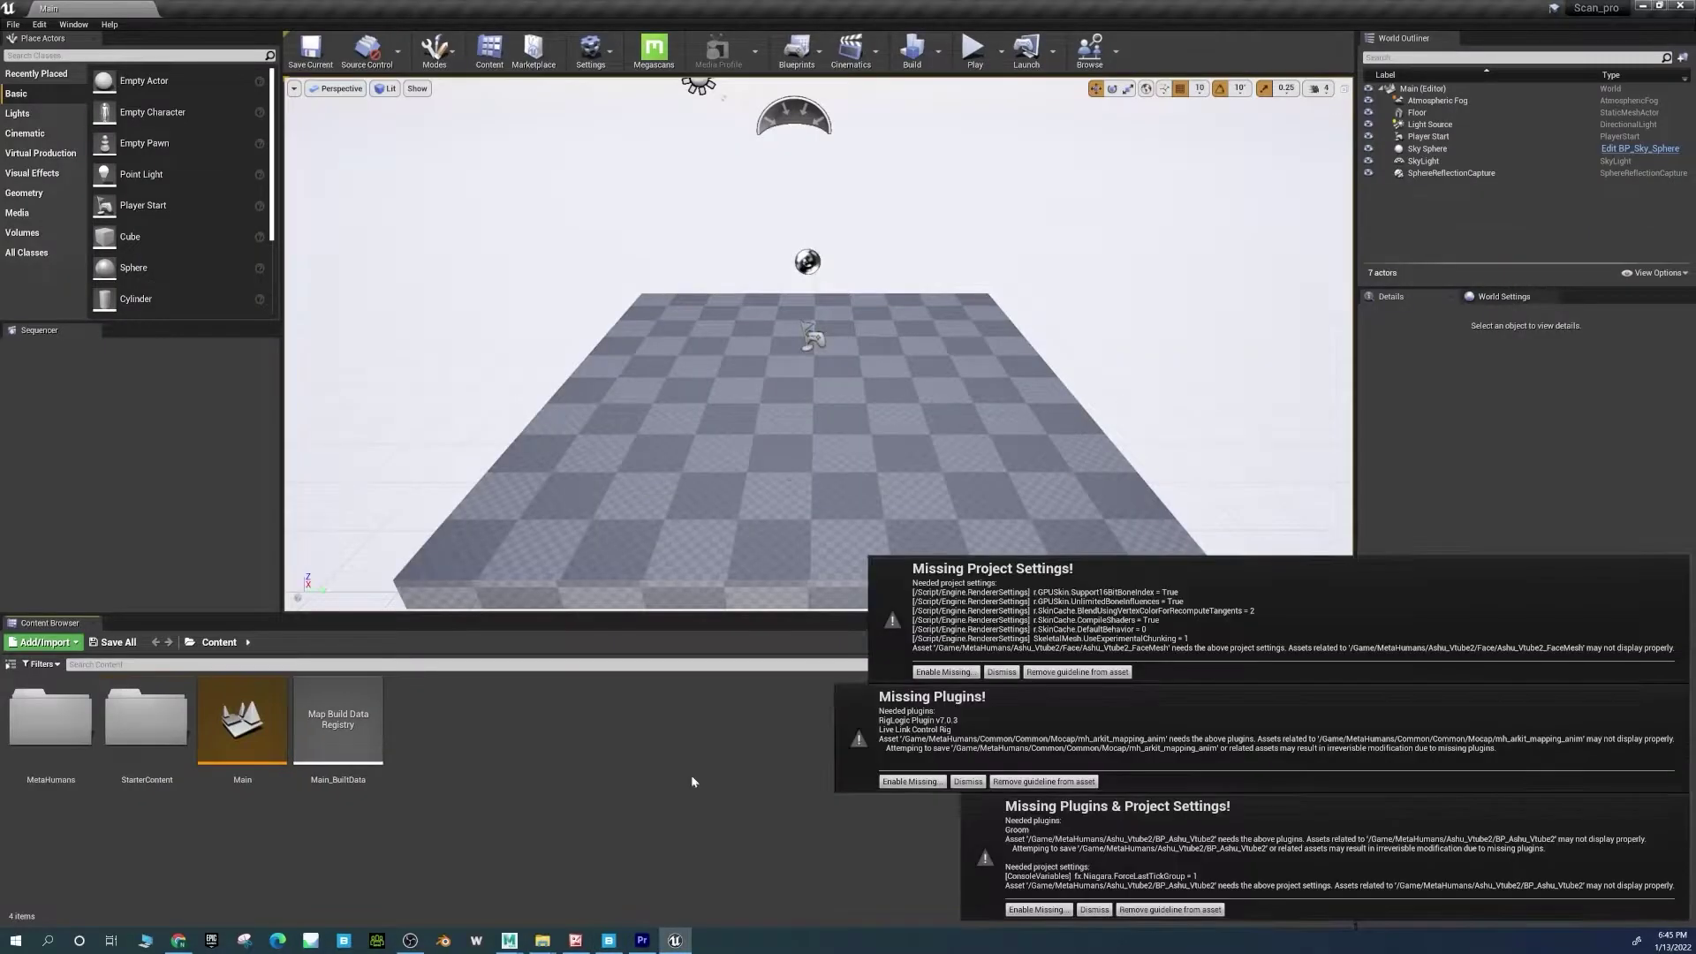
# Drag the BP_Ashu_Vtube2 MetaHuman blueprint into the level.
pyautogui.press('super+d')
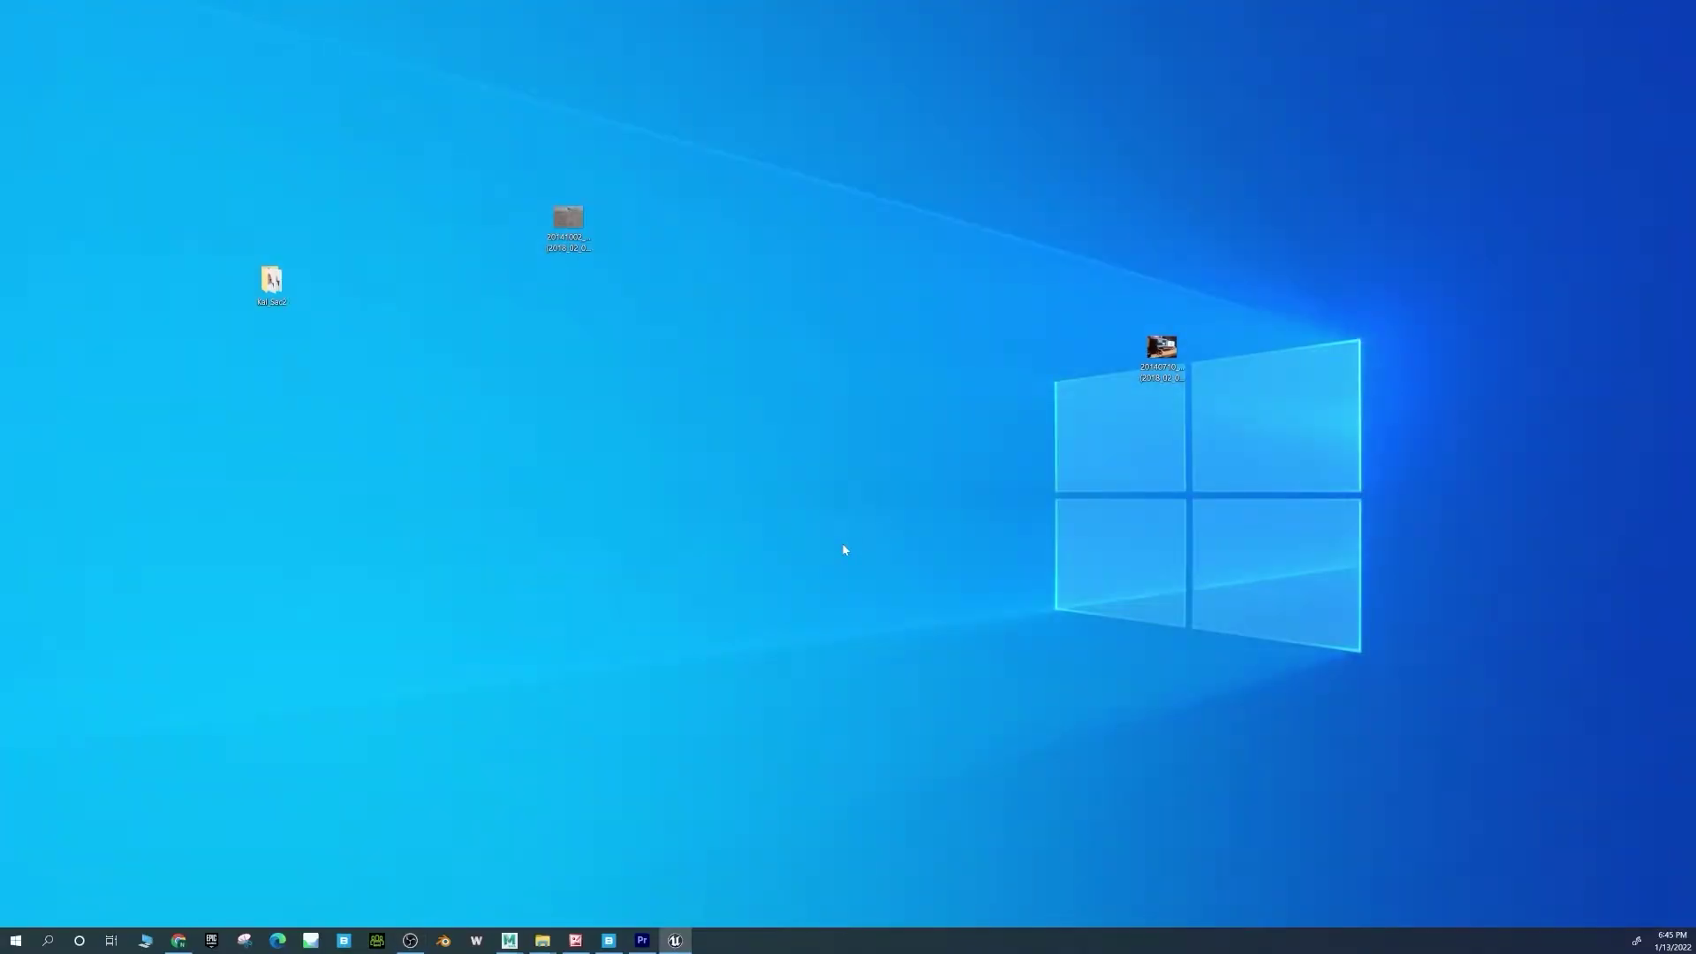
pyautogui.press('super+d')
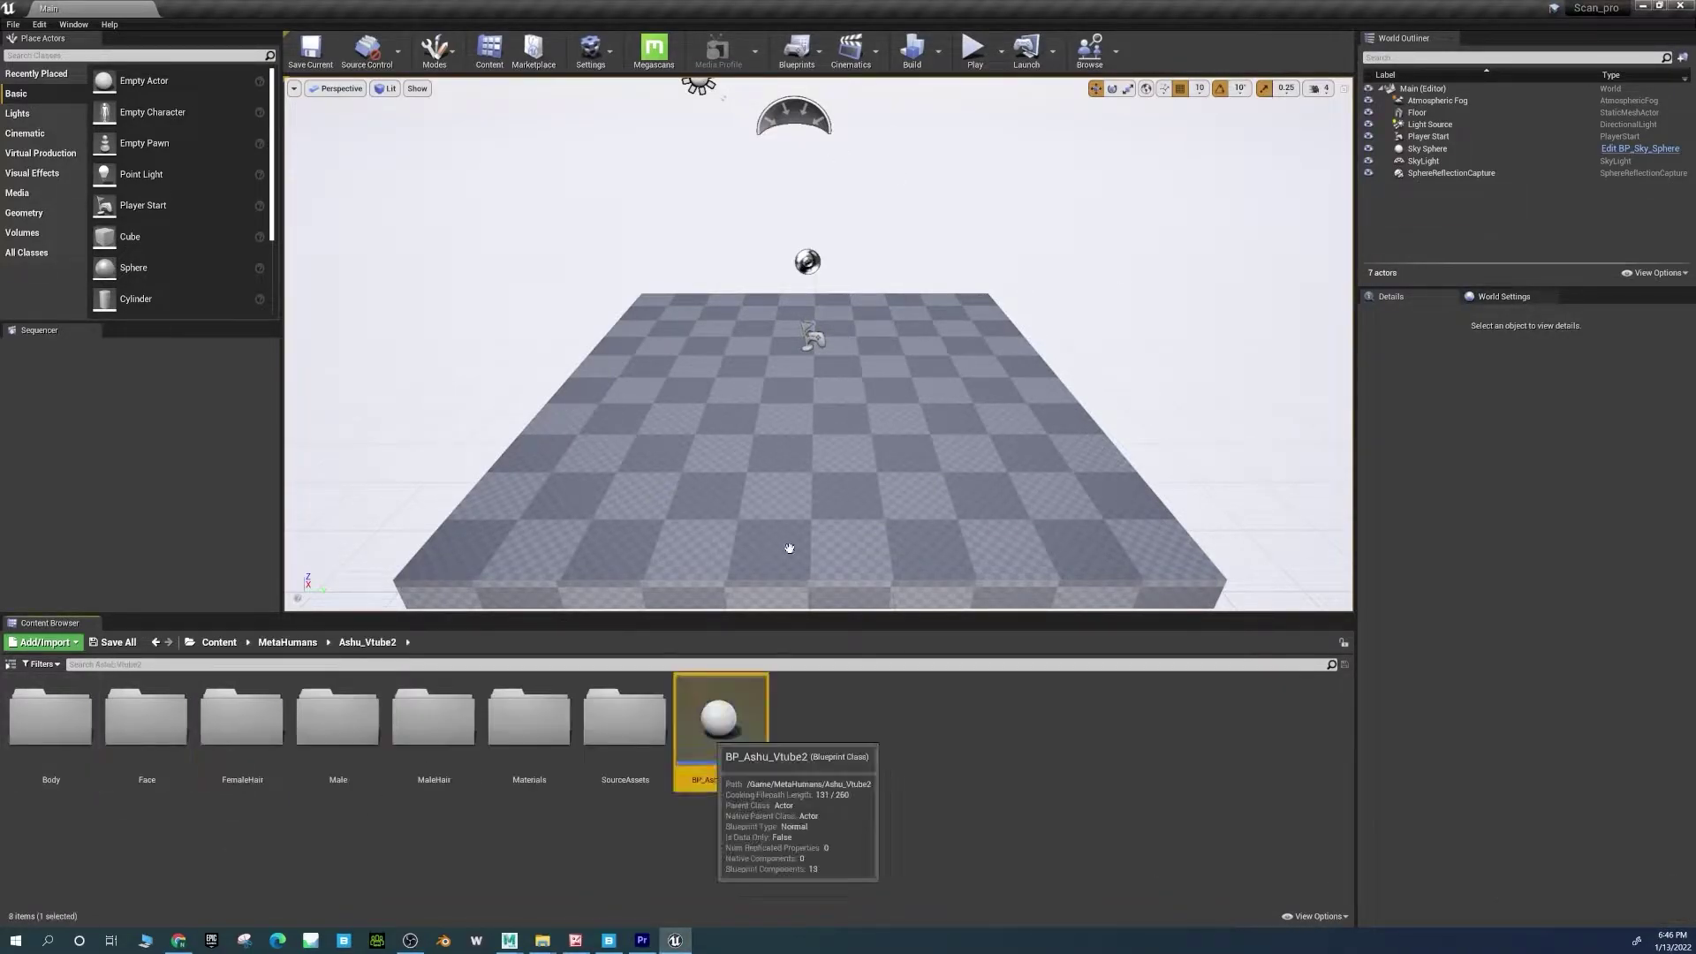
pyautogui.moveTo(789, 548); pyautogui.dragTo(795, 490)
# Frame the placed character with F and zoom in on its face.
pyautogui.click(1112, 88)
pyautogui.press('f')
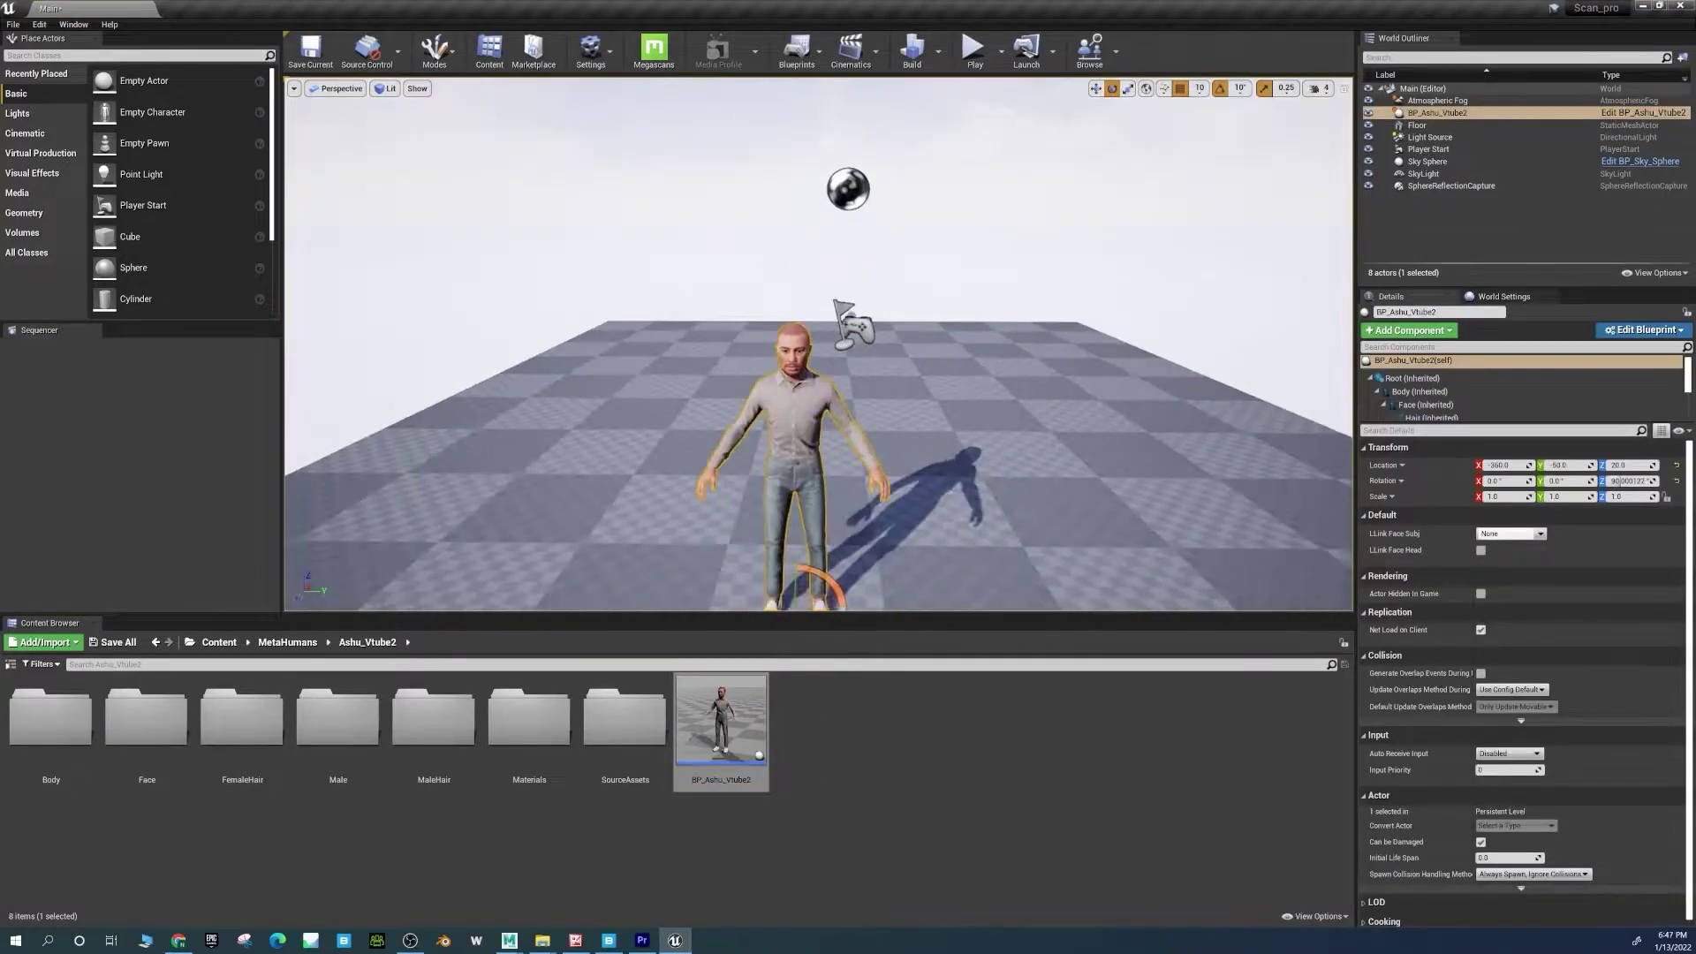
pyautogui.scroll(8, 792, 384)
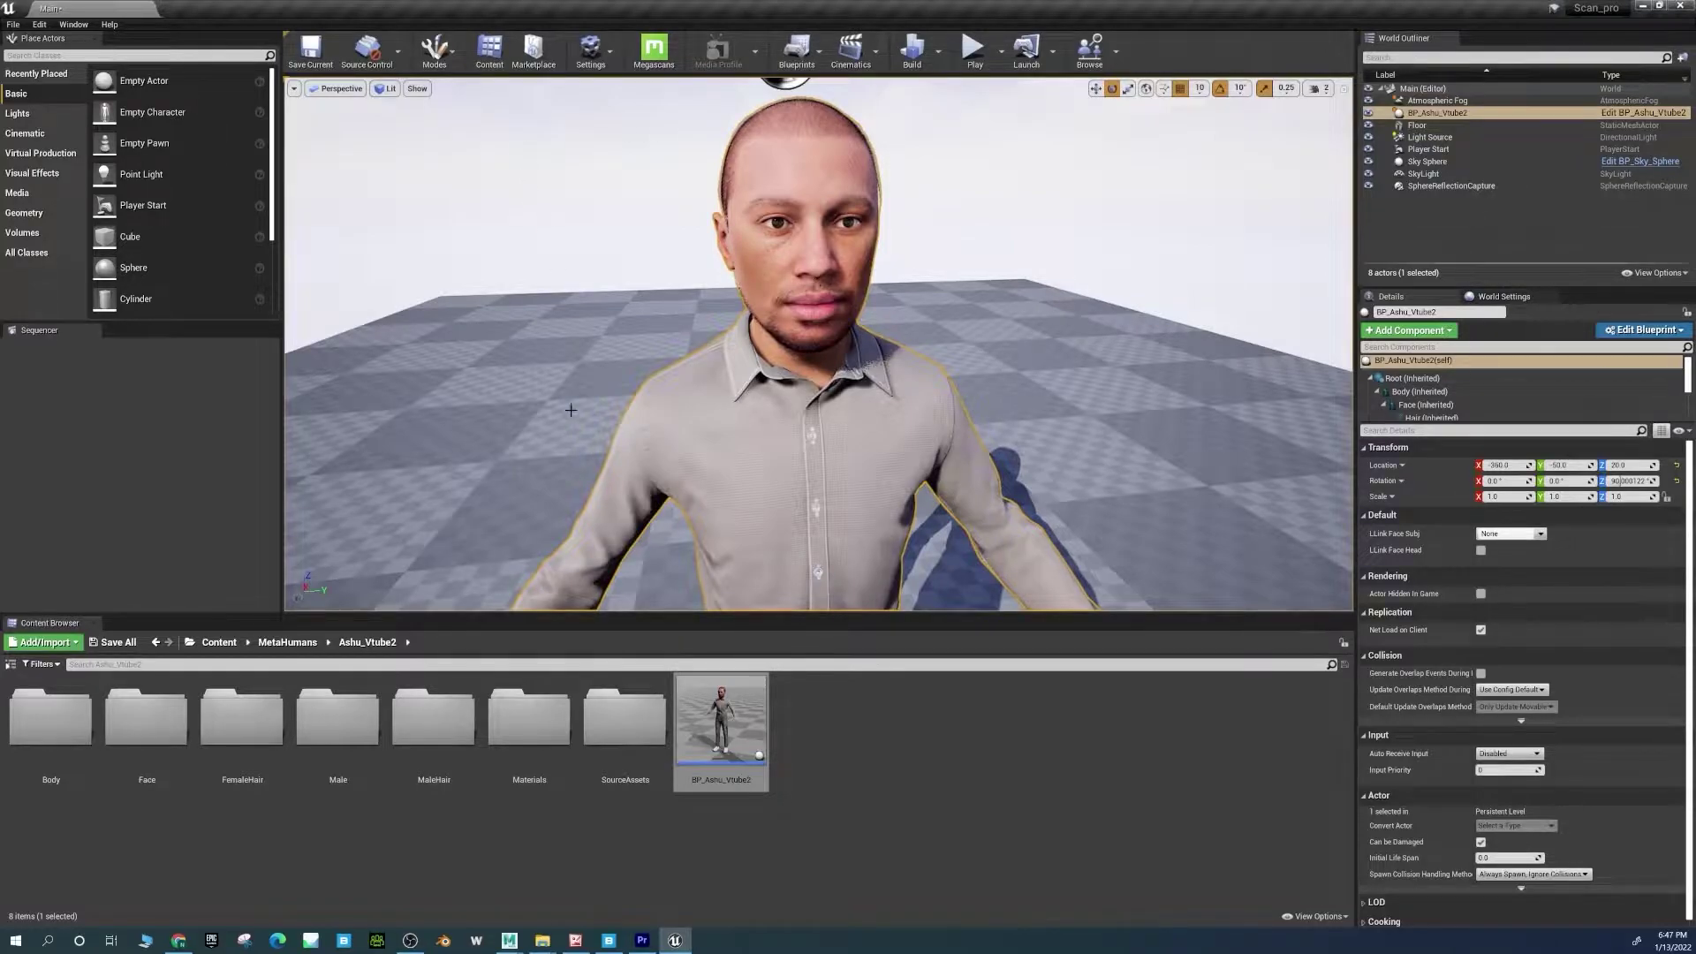
pyautogui.click(353, 847)
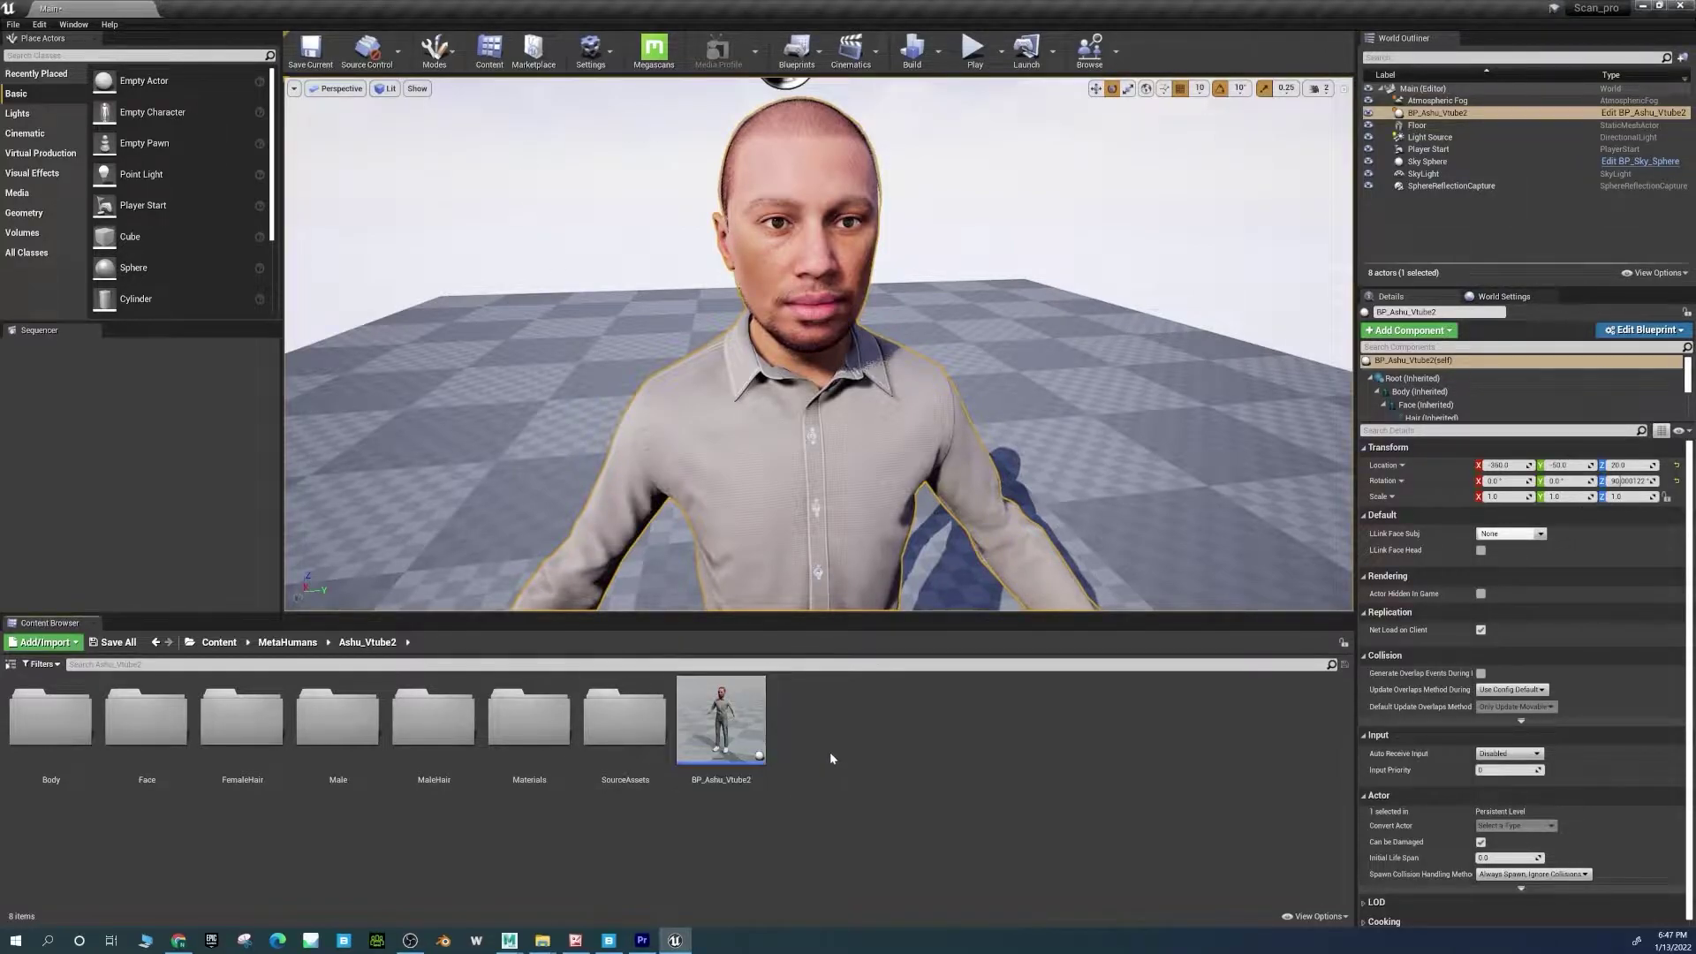
pyautogui.click(541, 940)
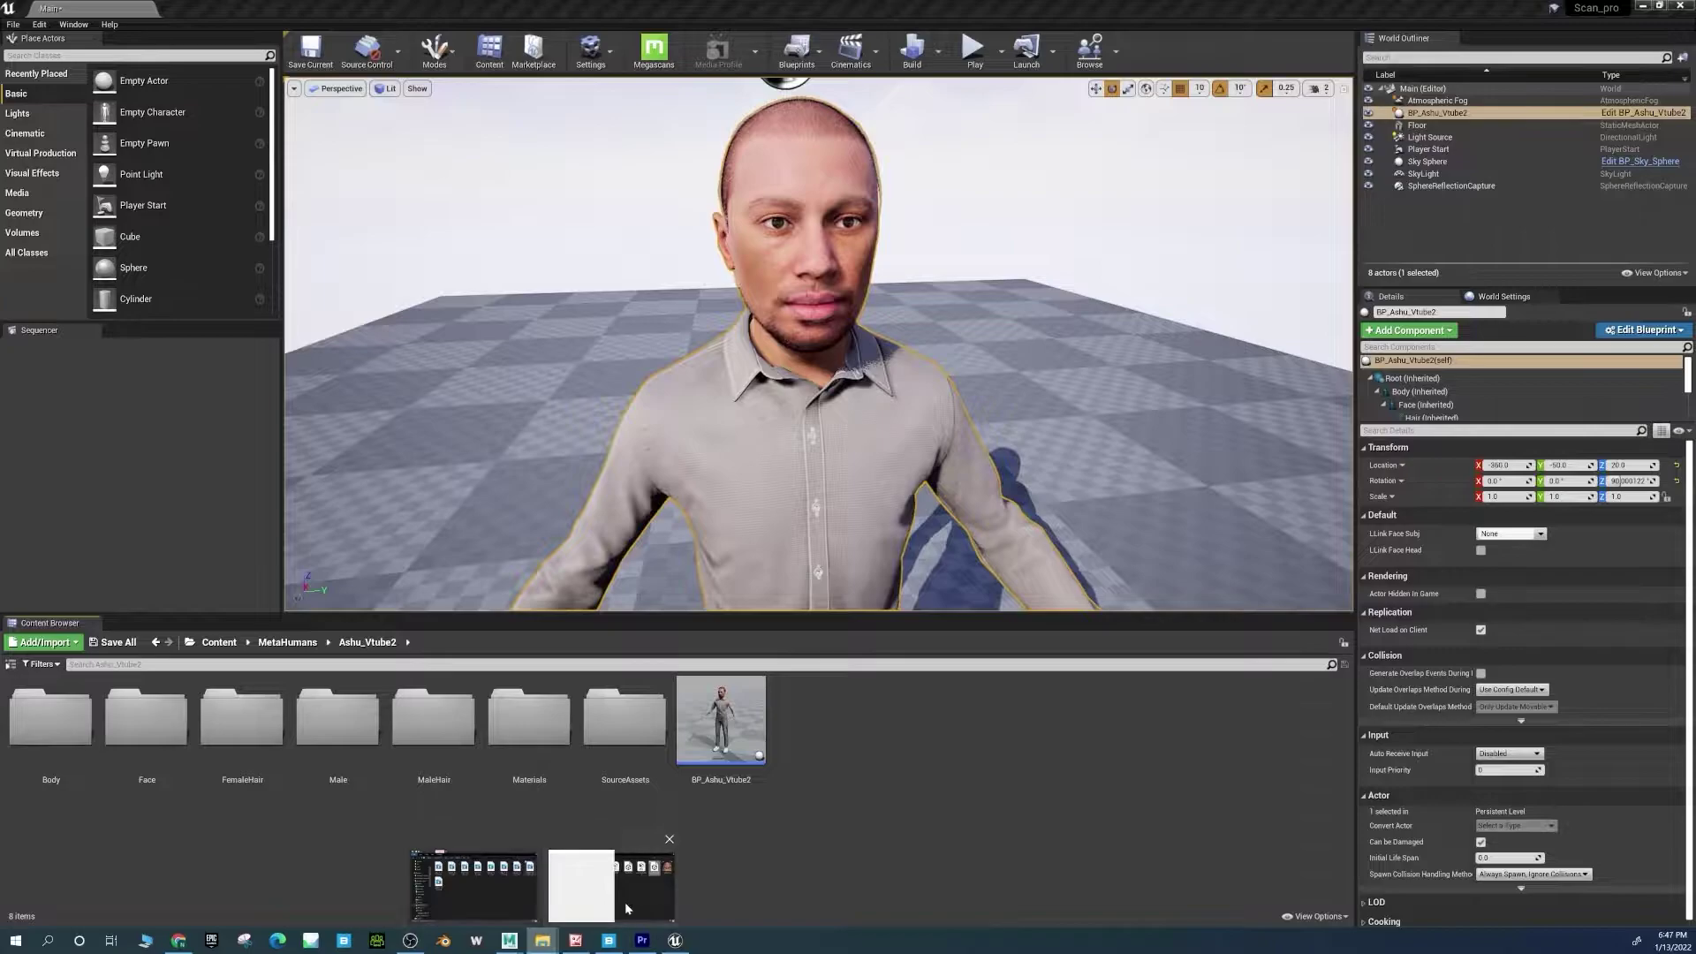
# Drag the NewFace scan from the Head_Scan folder into the Ashu_Vtube2 Content Browser folder.
pyautogui.click(624, 891)
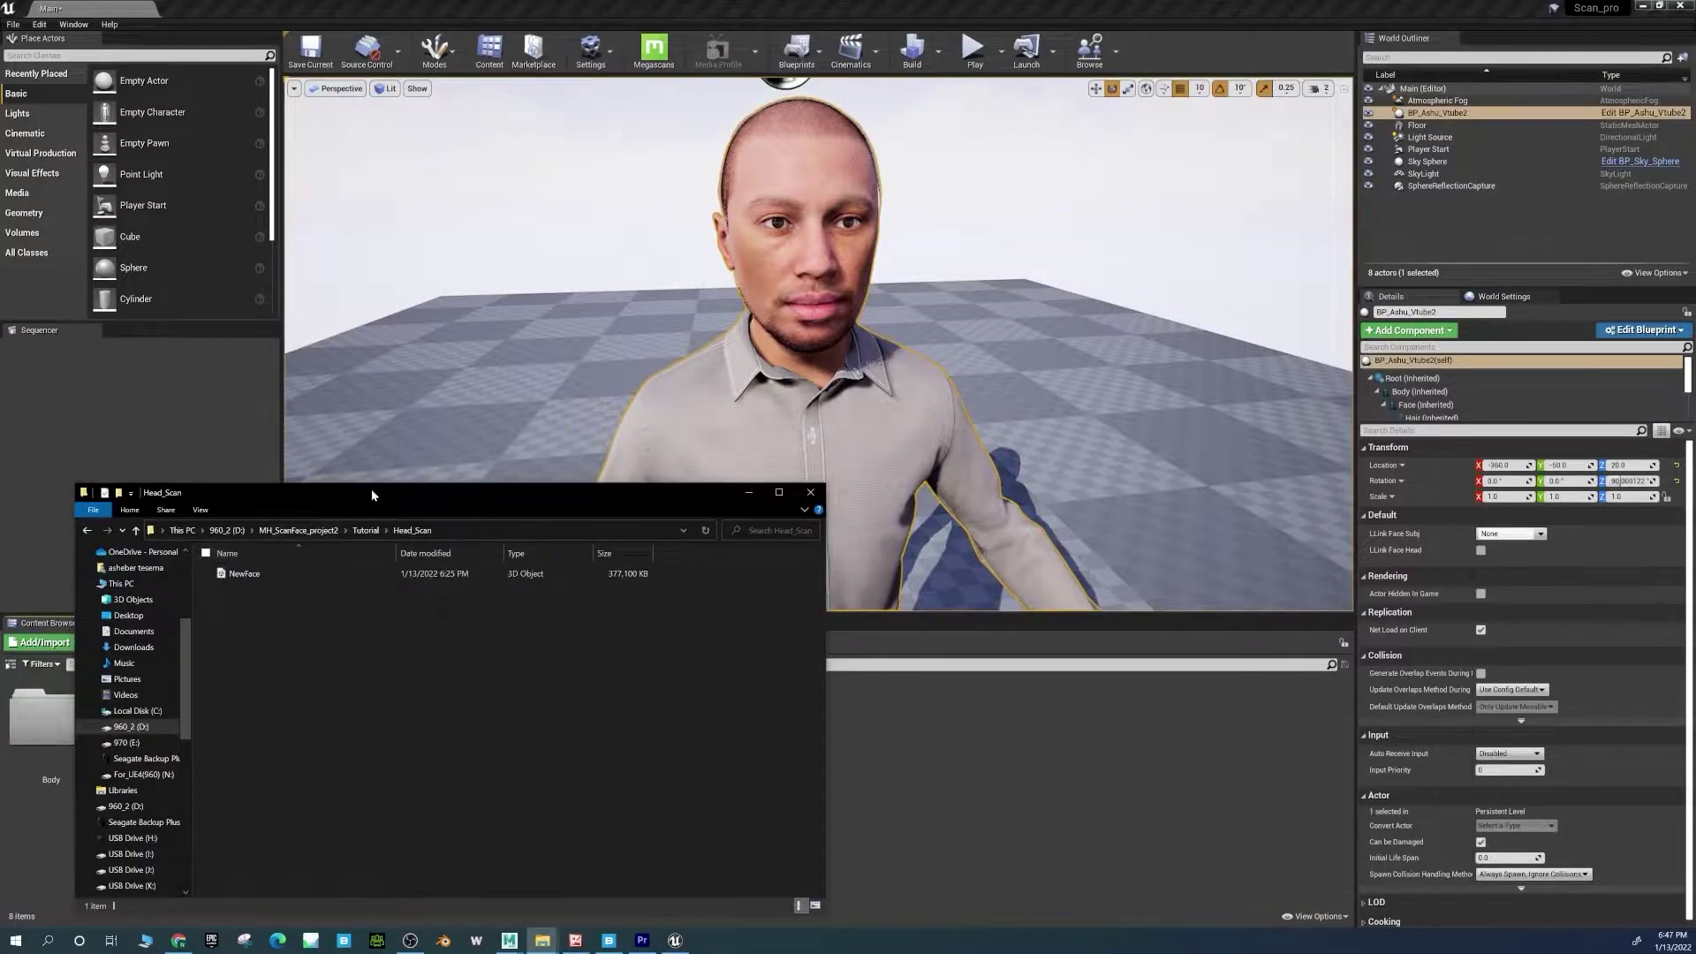
pyautogui.moveTo(371, 489); pyautogui.dragTo(537, 225)
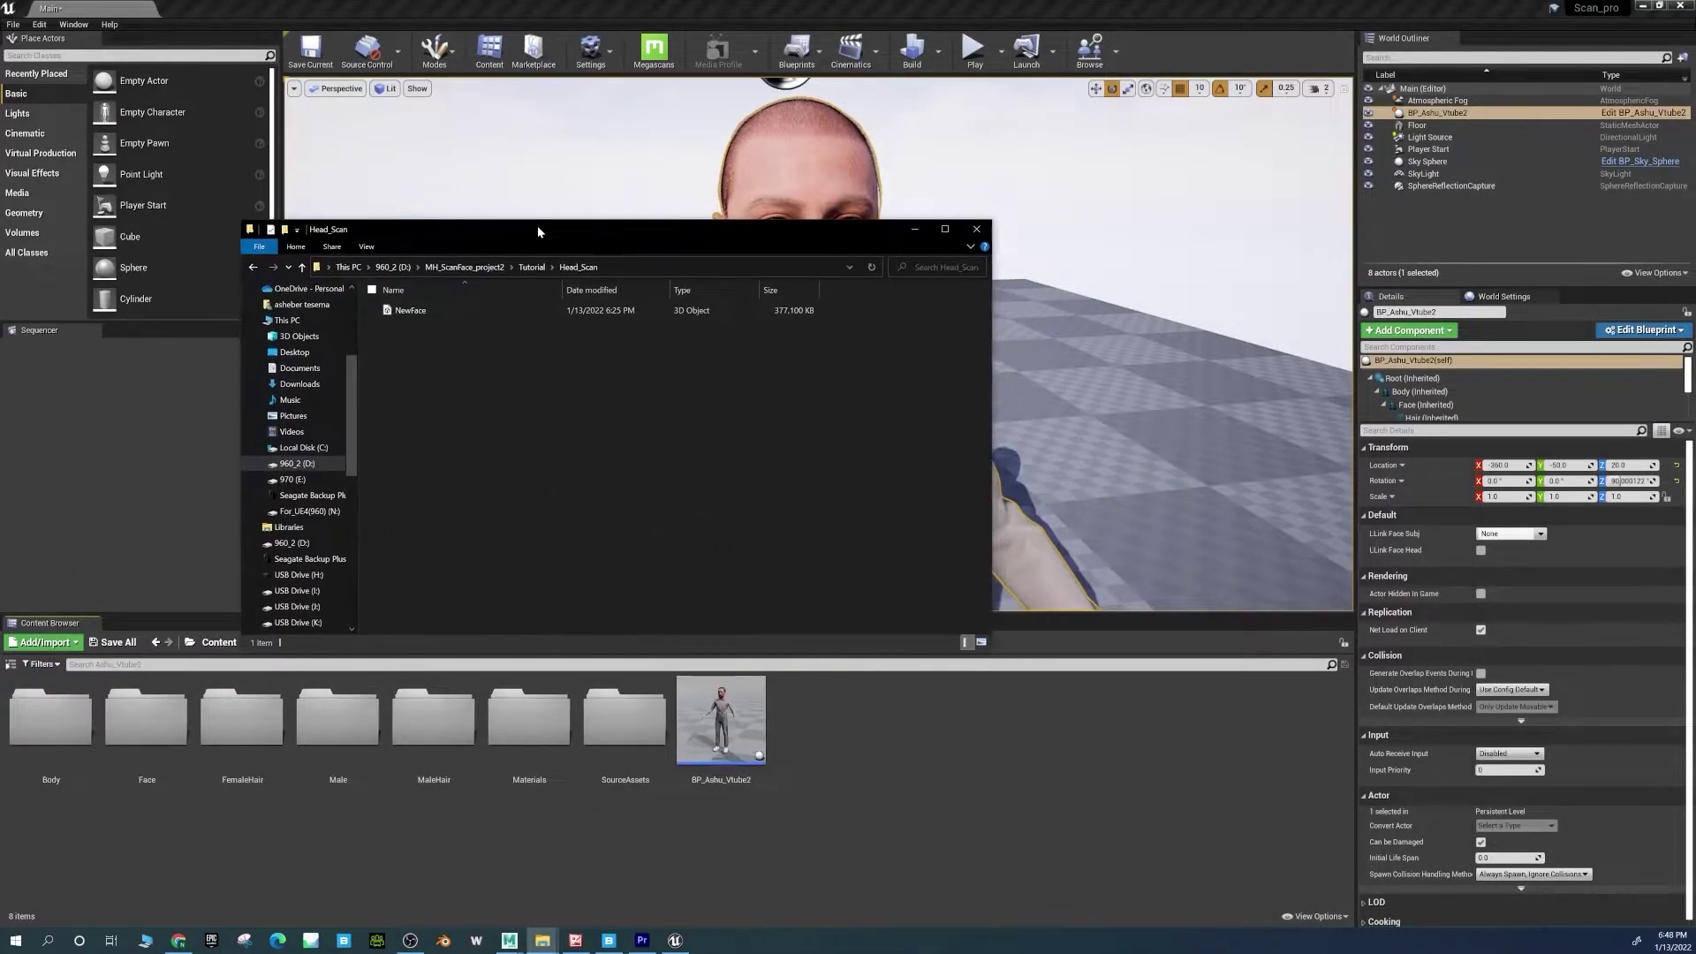
pyautogui.click(406, 310)
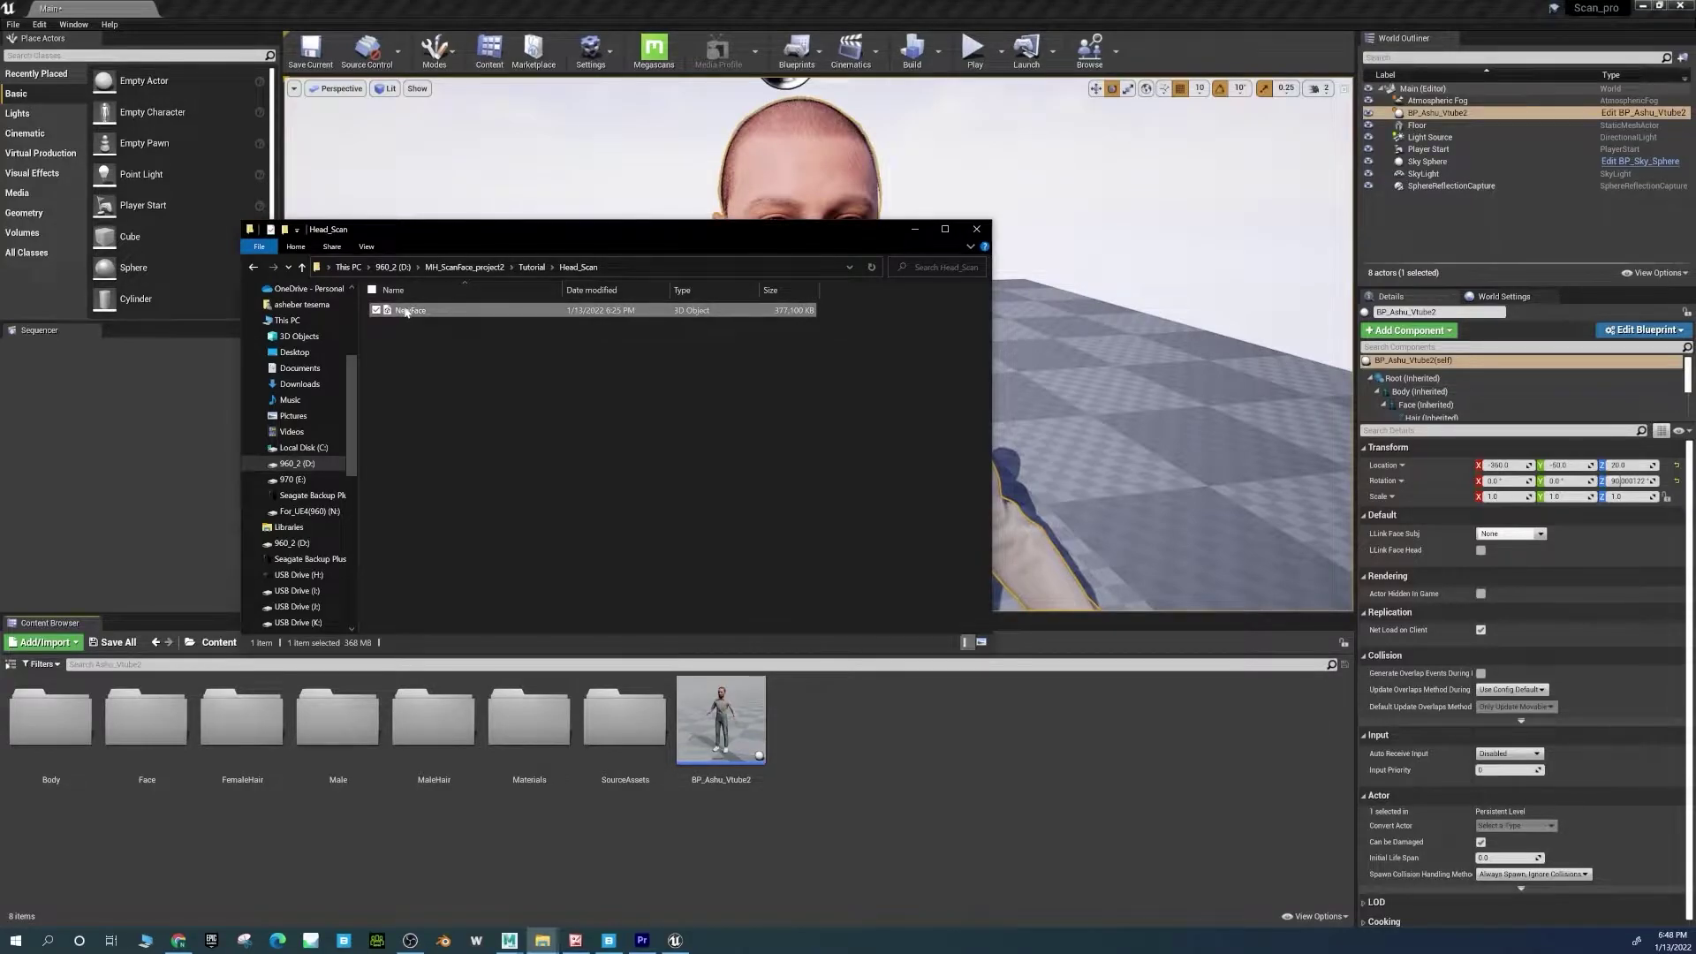
pyautogui.moveTo(406, 311); pyautogui.dragTo(947, 738)
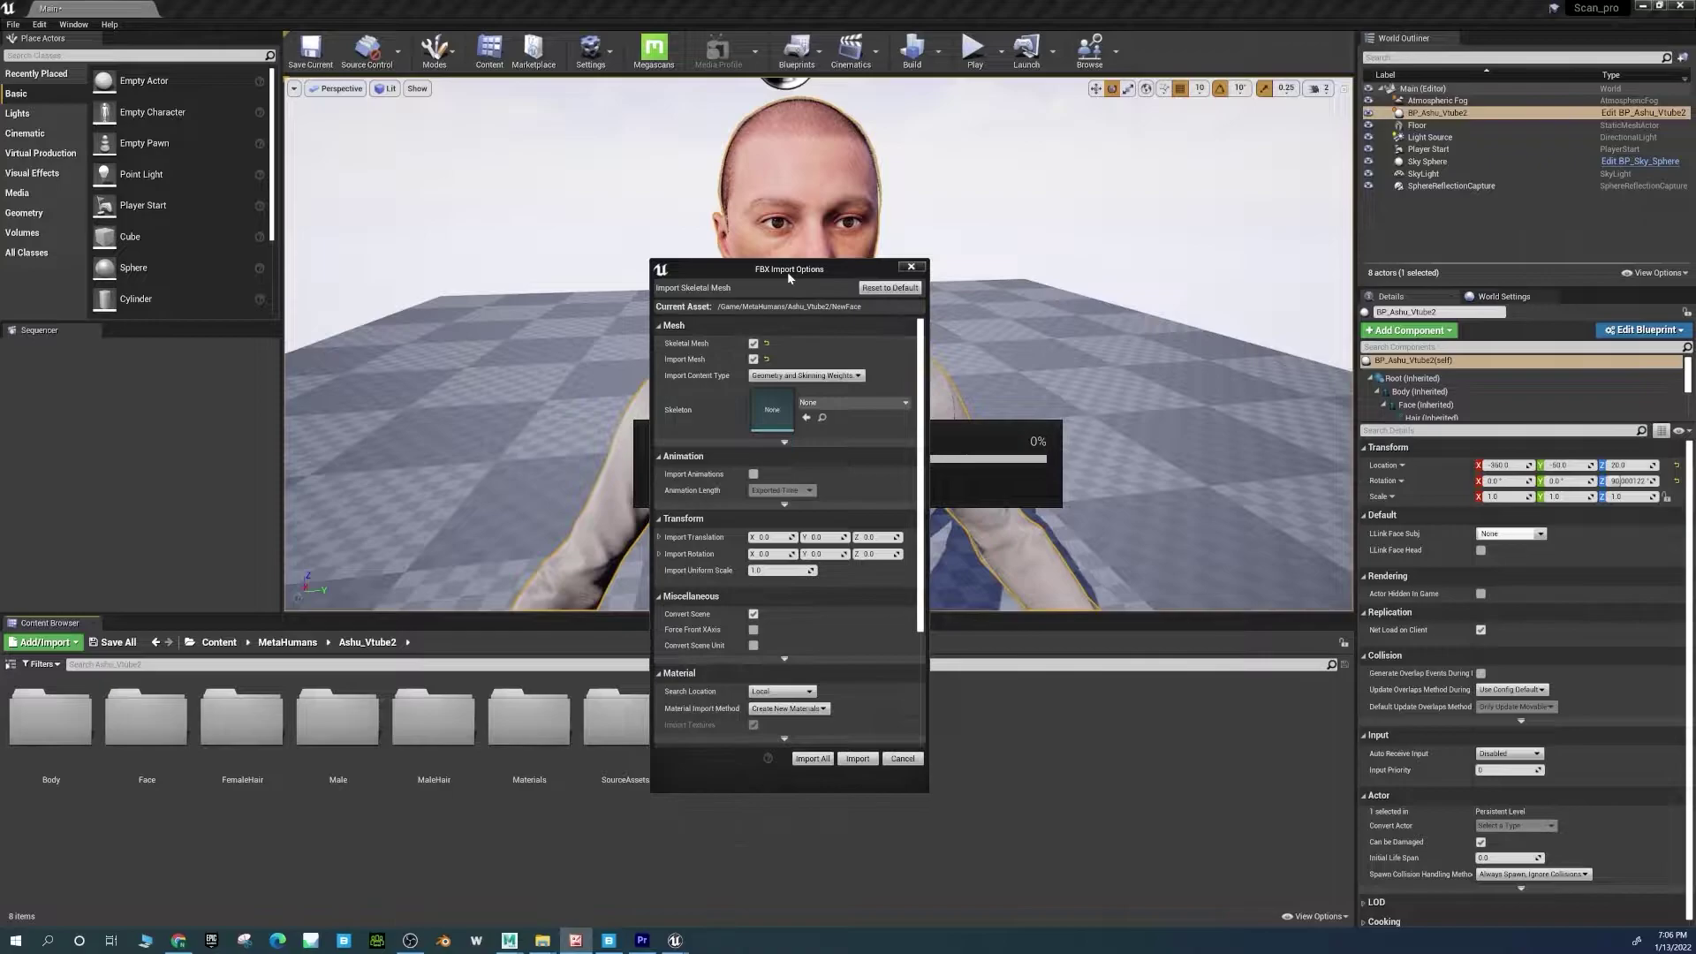
# Set the import skeleton to Face_Archetype_Skeleton and enable Import Morph Targets.
pyautogui.moveTo(791, 261); pyautogui.dragTo(794, 193)
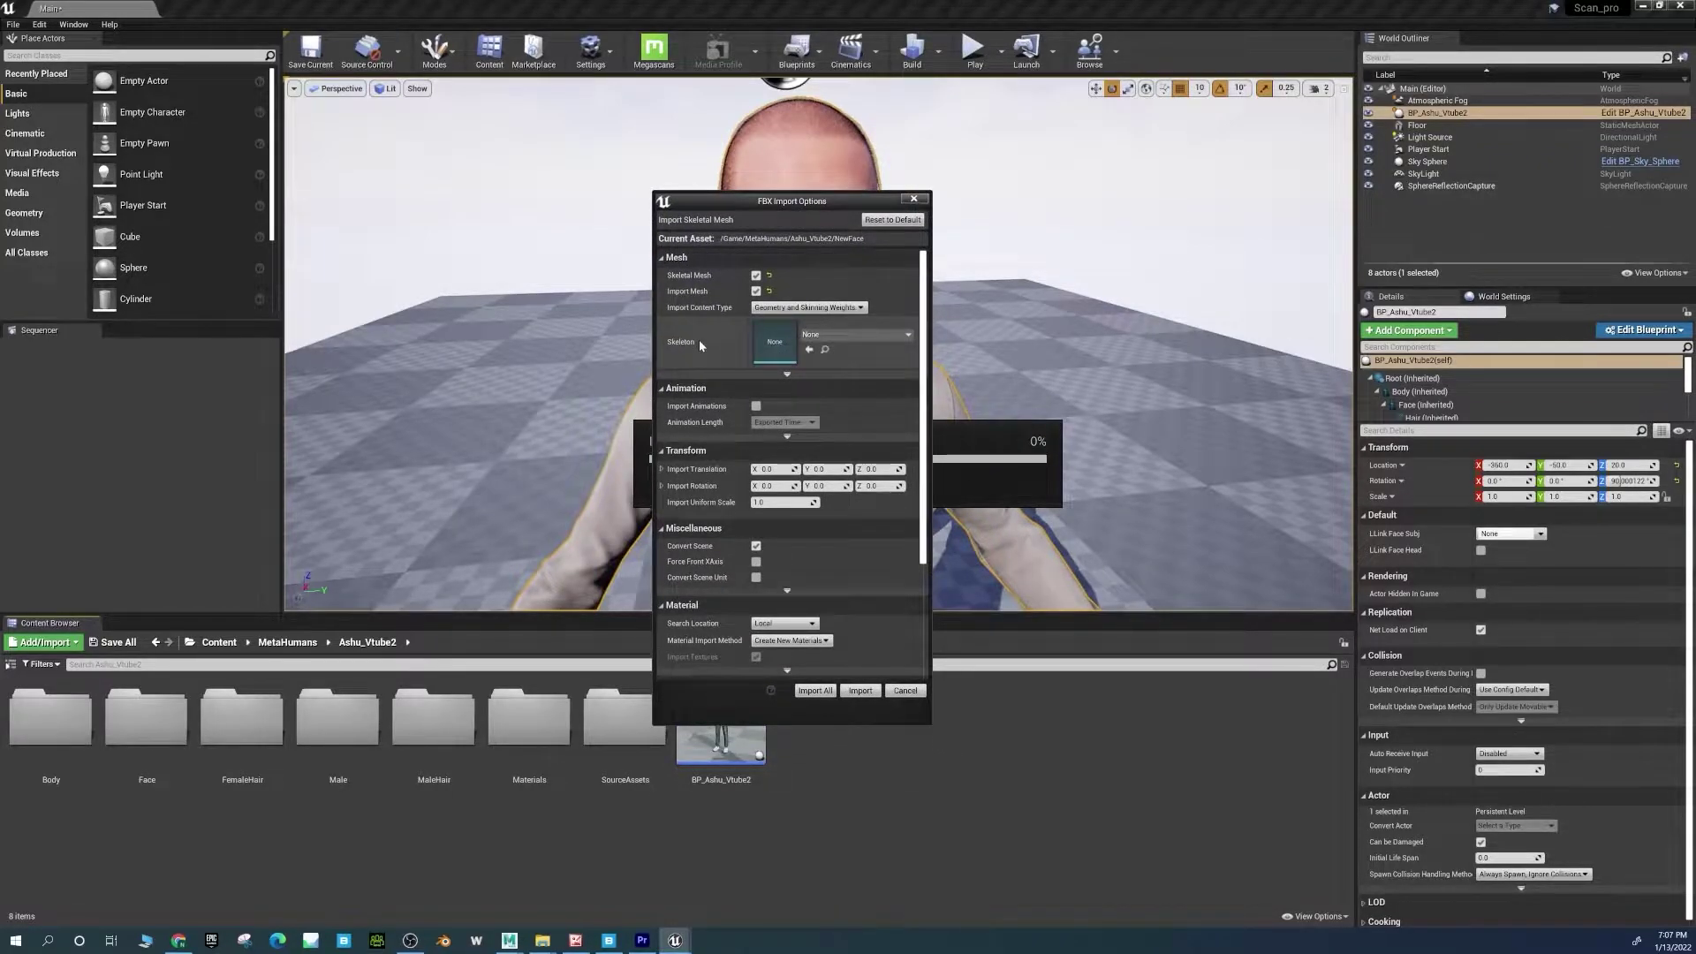
pyautogui.click(807, 335)
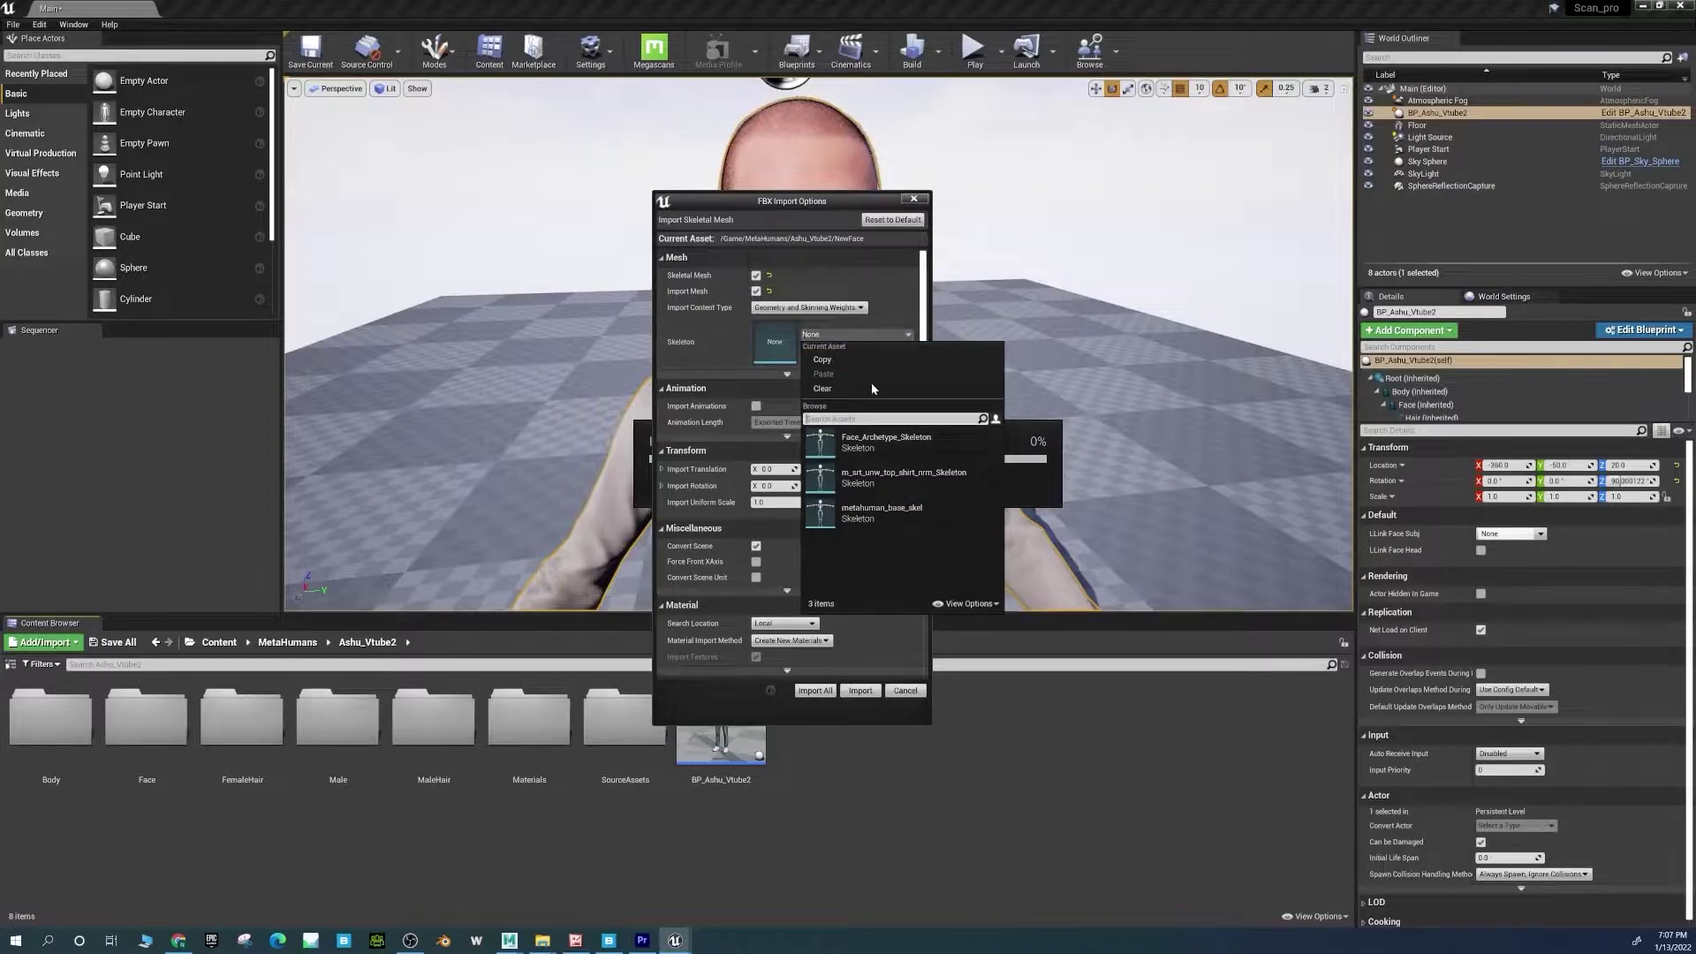
pyautogui.click(896, 438)
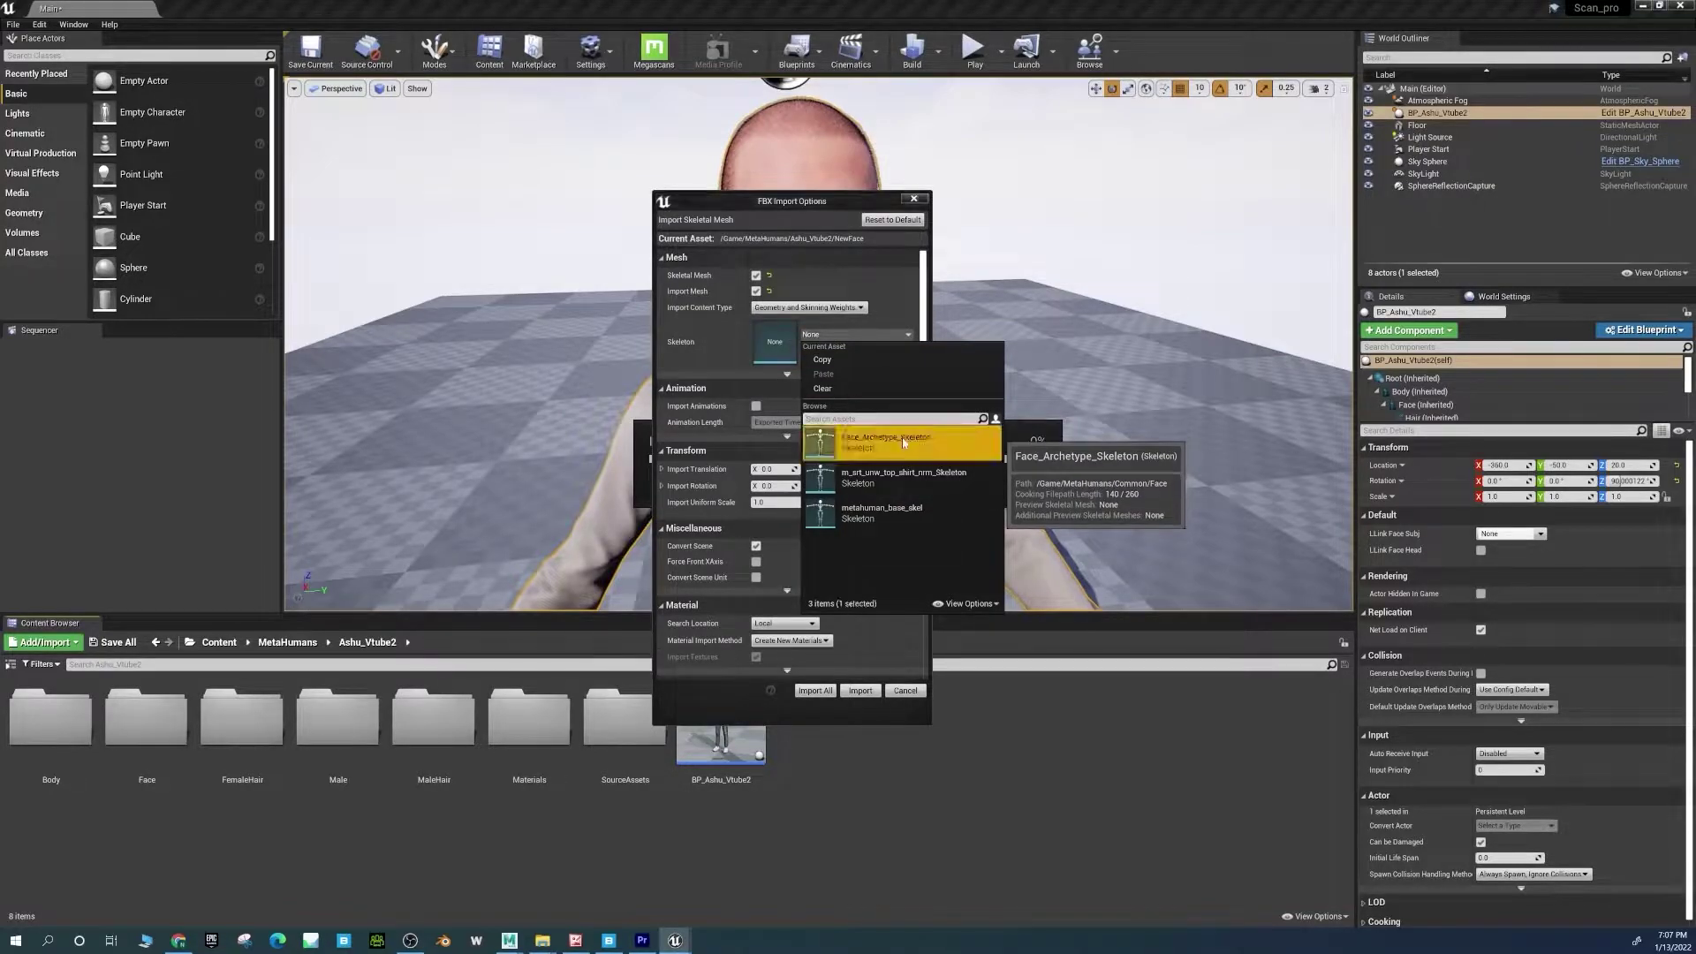
pyautogui.click(787, 378)
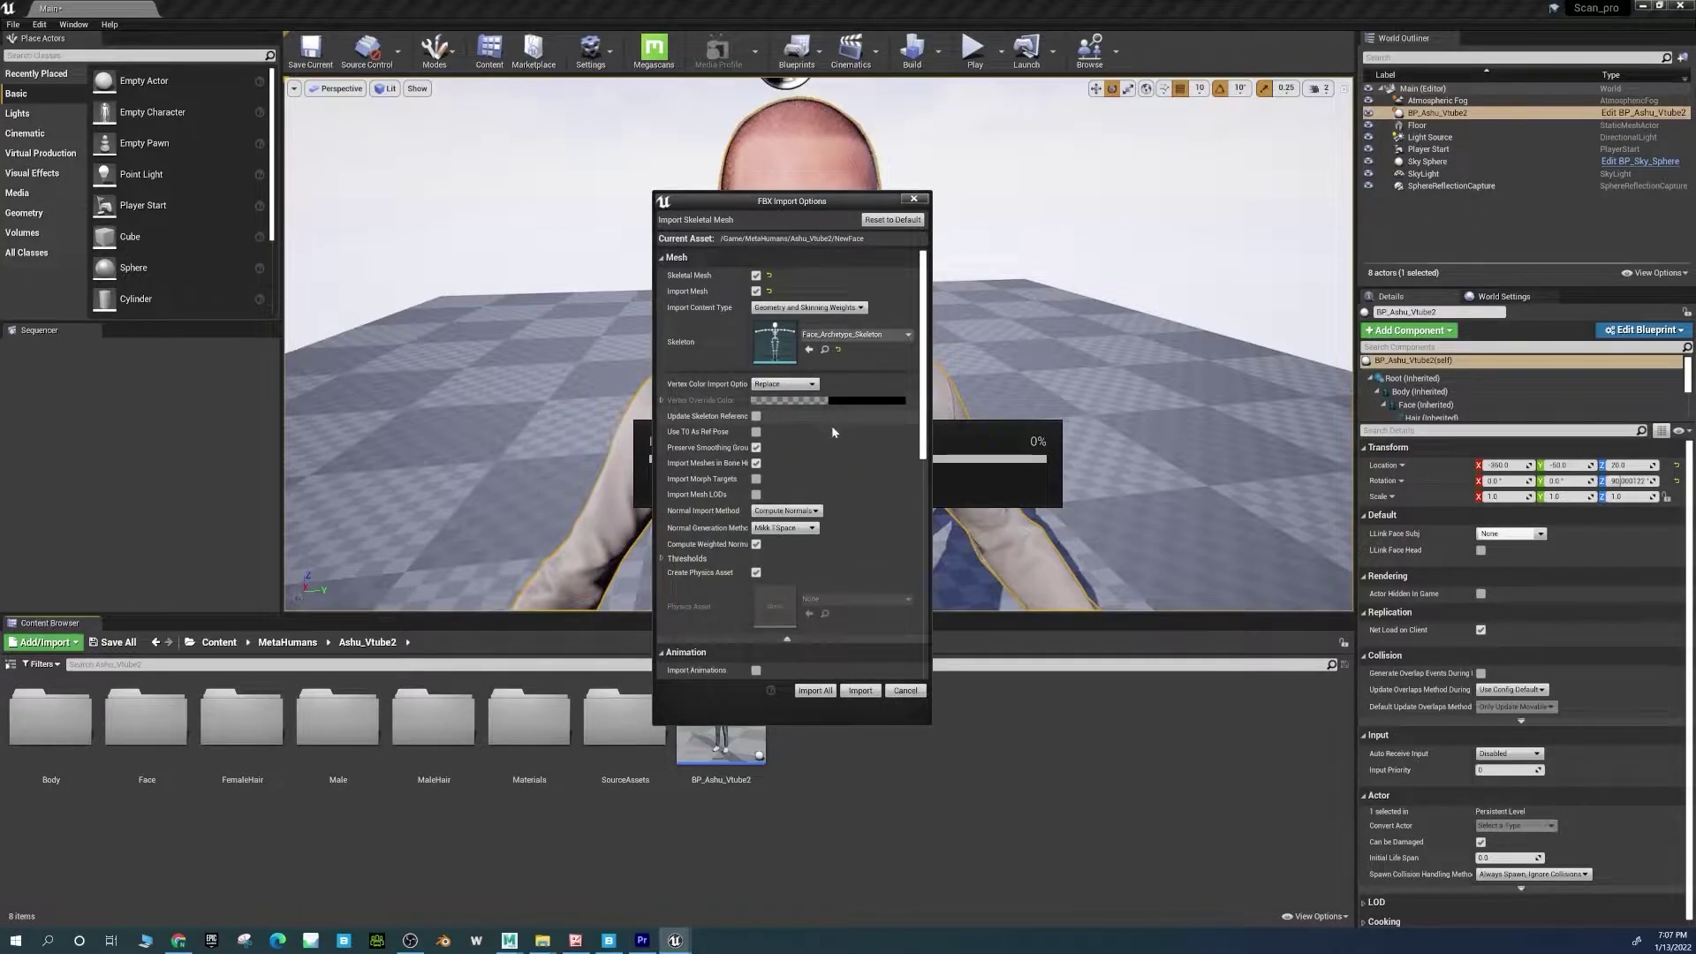
pyautogui.click(755, 479)
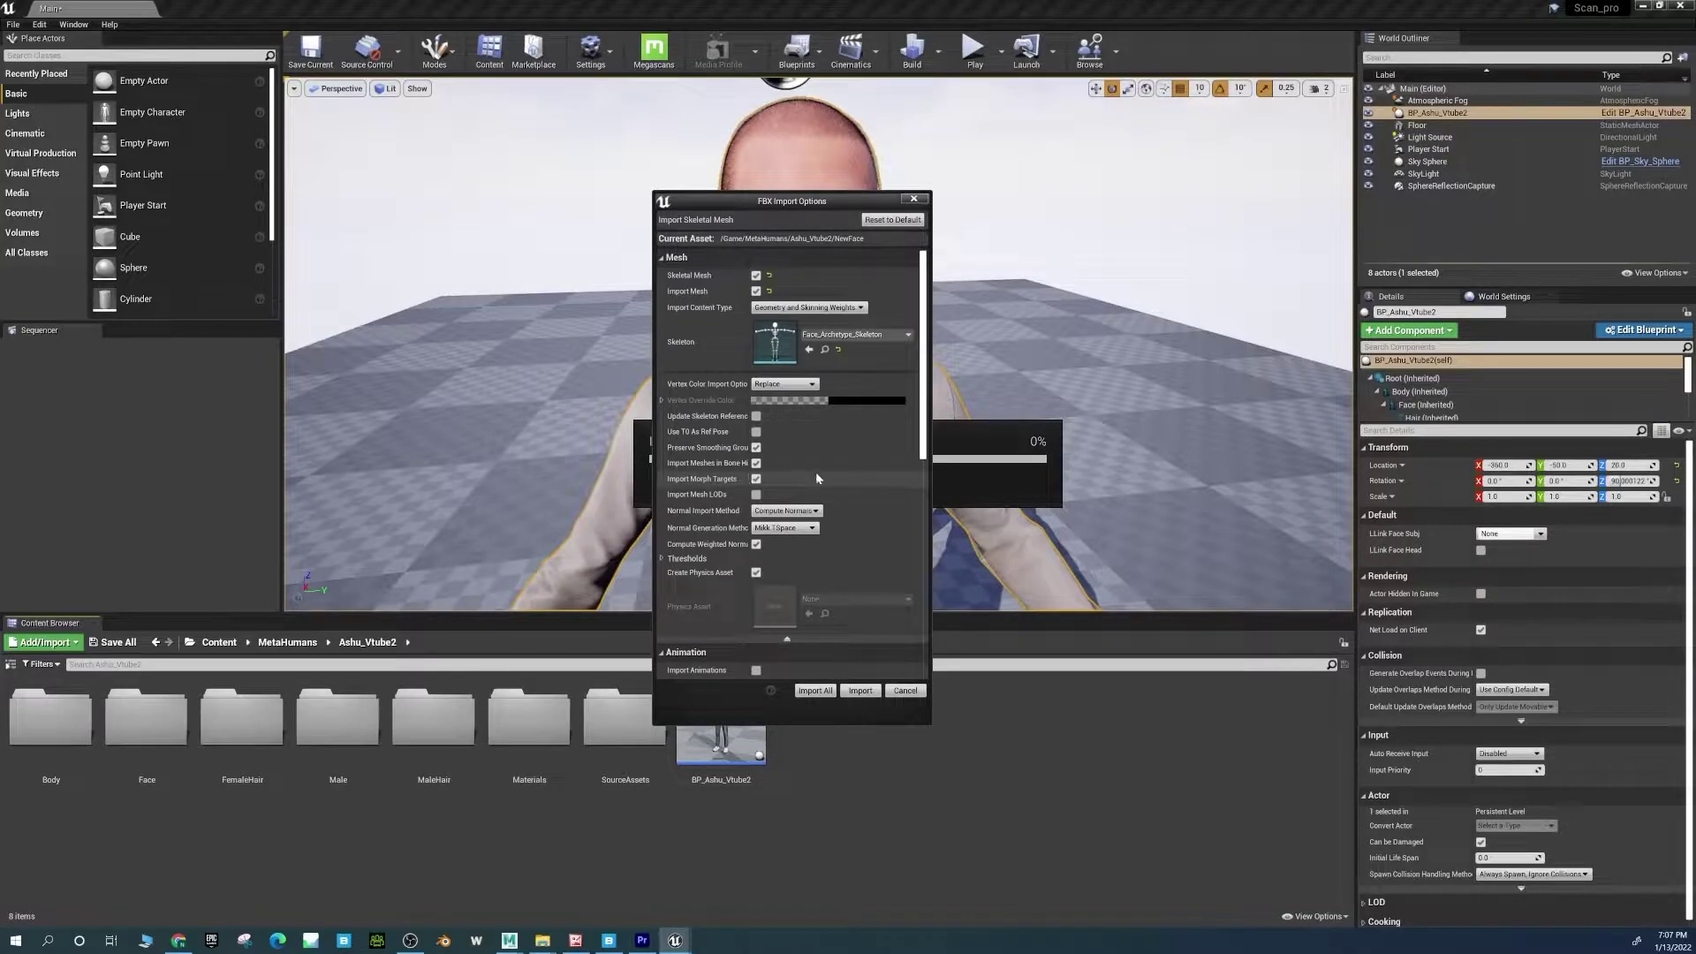
pyautogui.moveTo(925, 424); pyautogui.dragTo(924, 462)
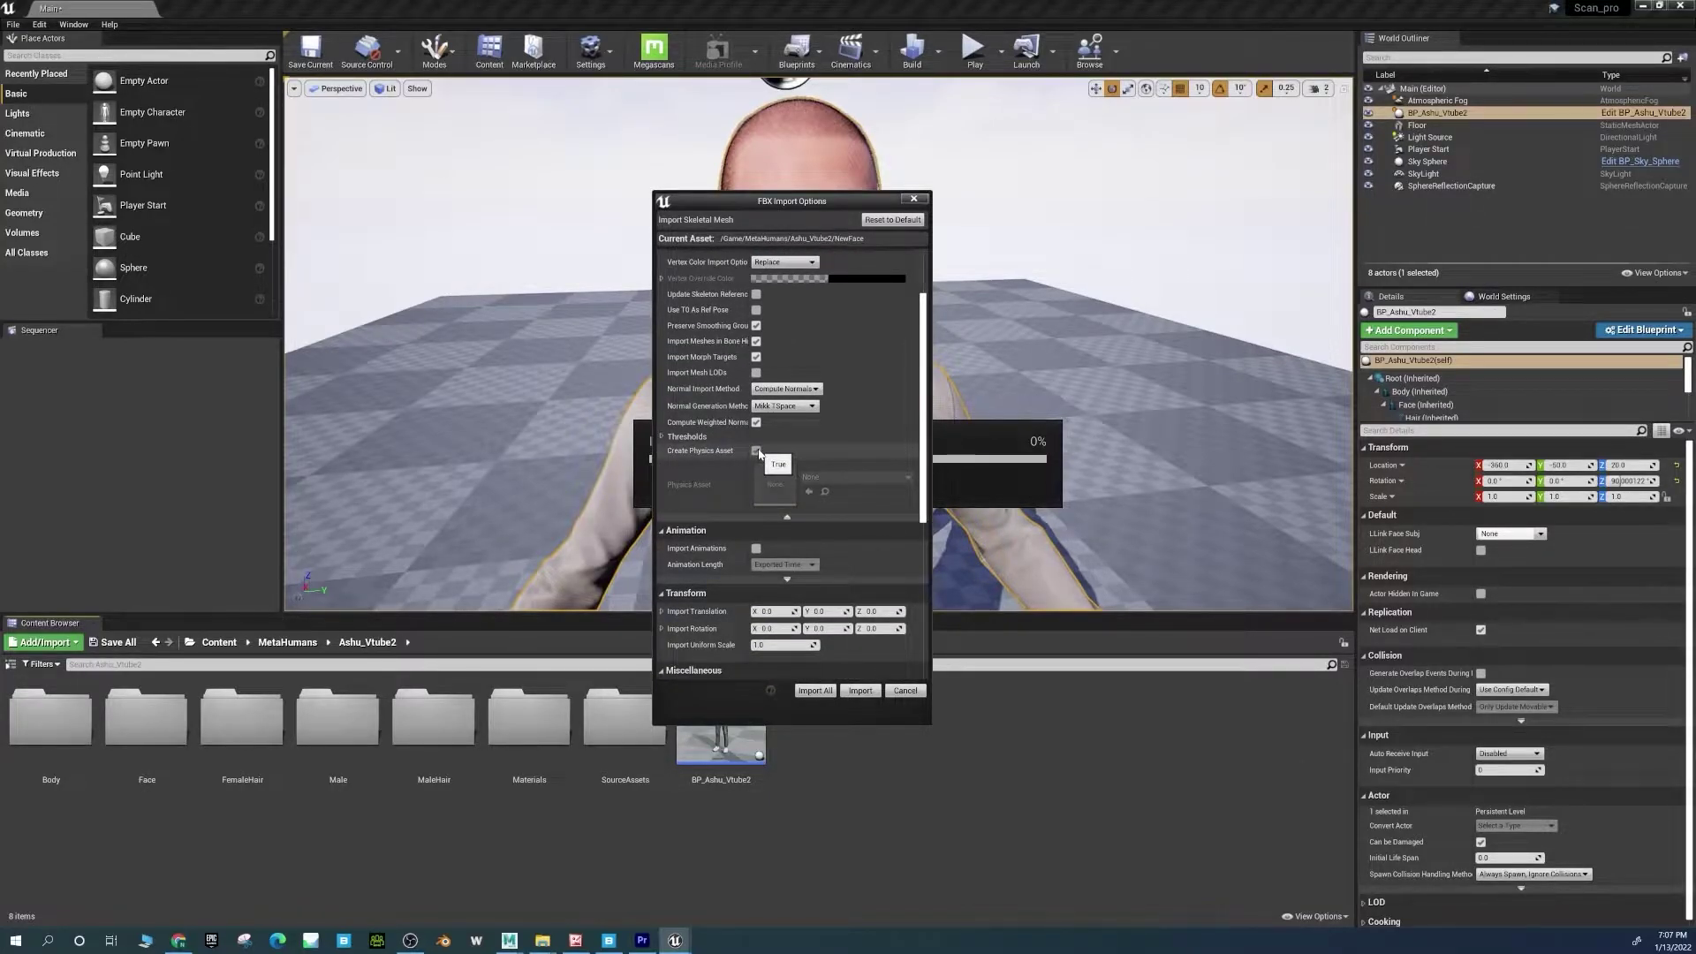
# Use Face_Archetype_Physics instead of creating a physics asset, then import NewFace.
pyautogui.click(757, 452)
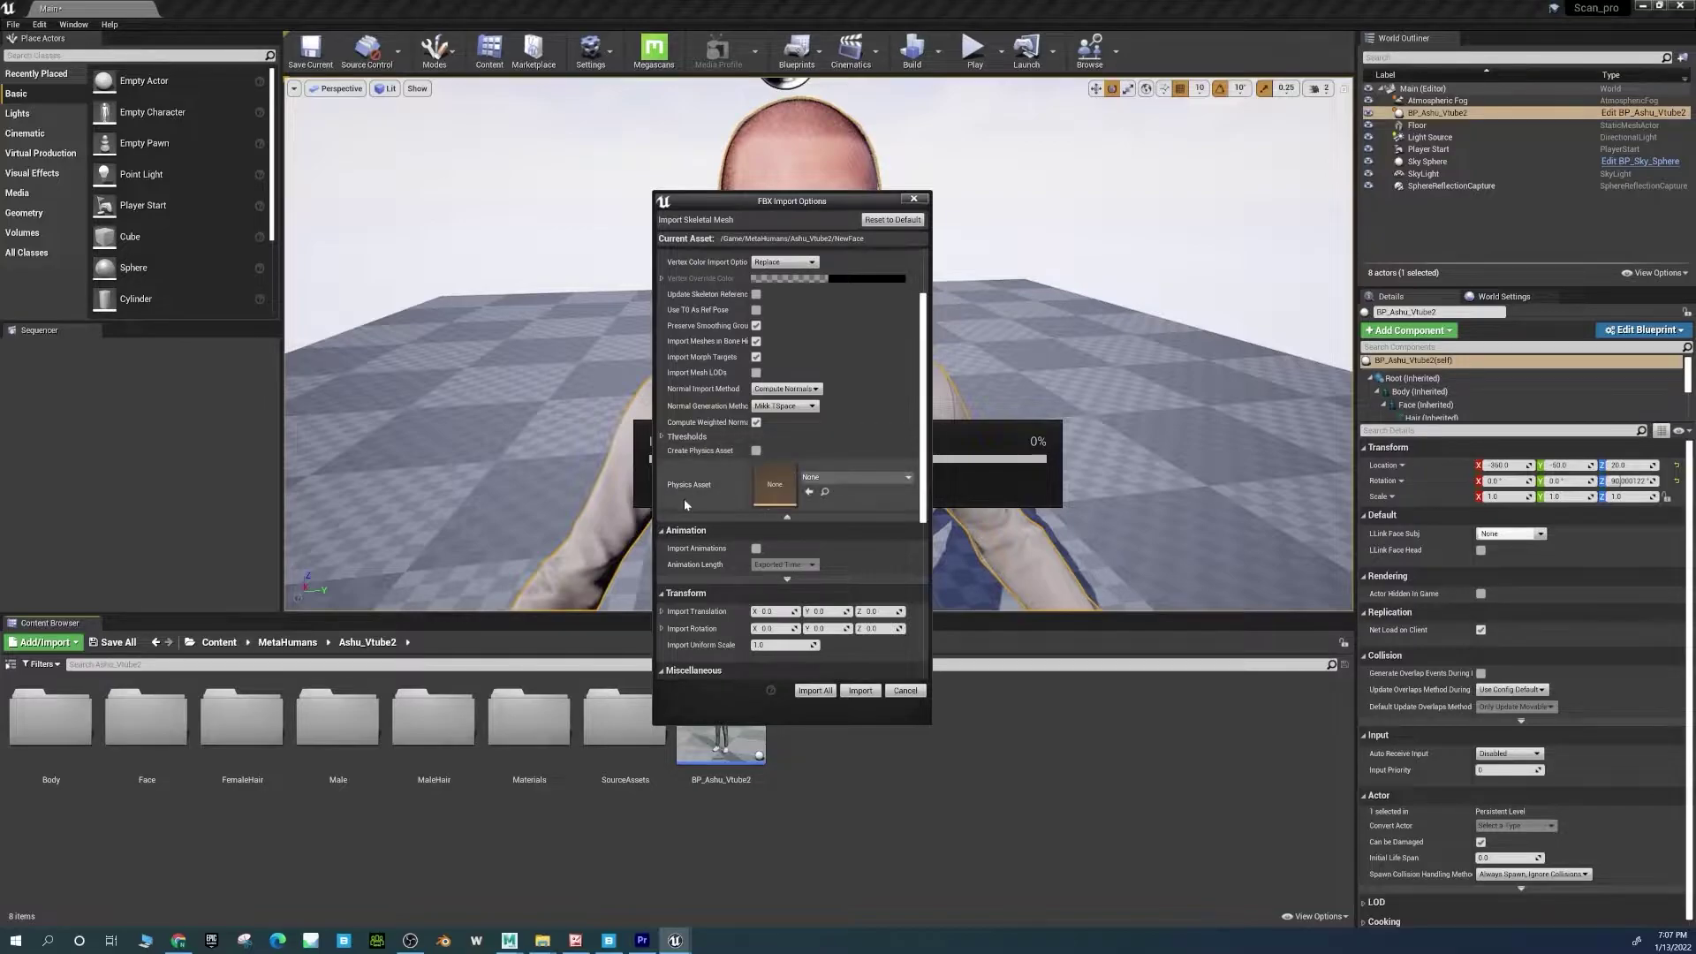
pyautogui.click(821, 478)
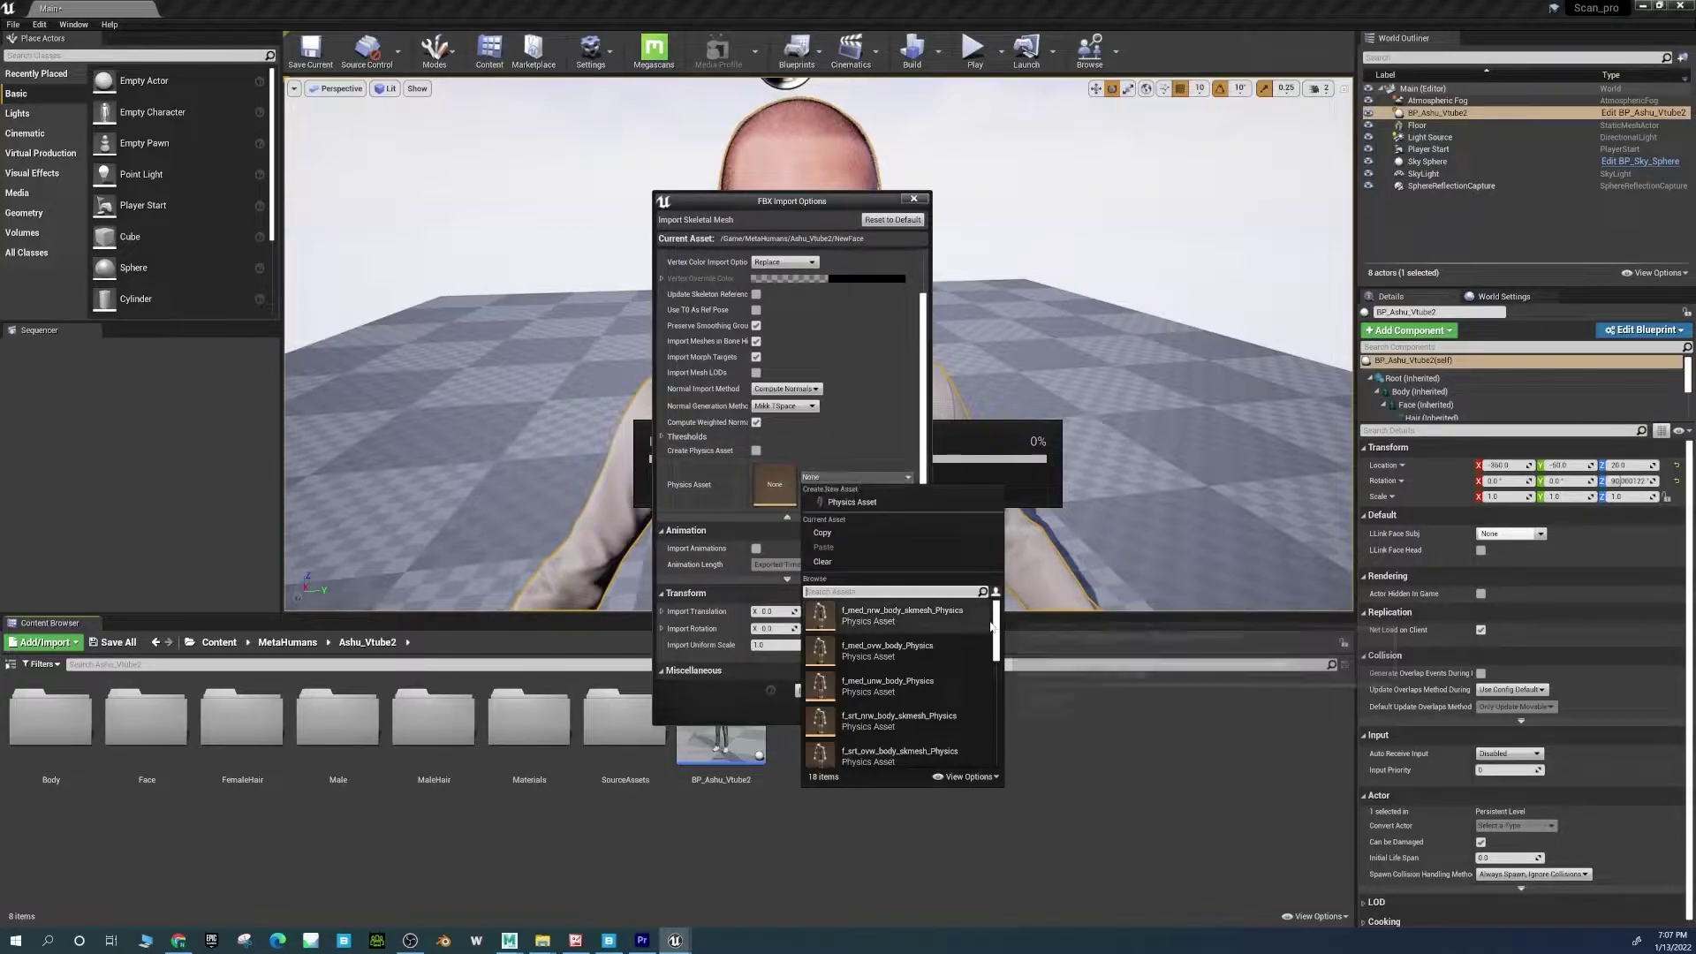
pyautogui.scroll(-2, 995, 652)
pyautogui.scroll(-3, 995, 652)
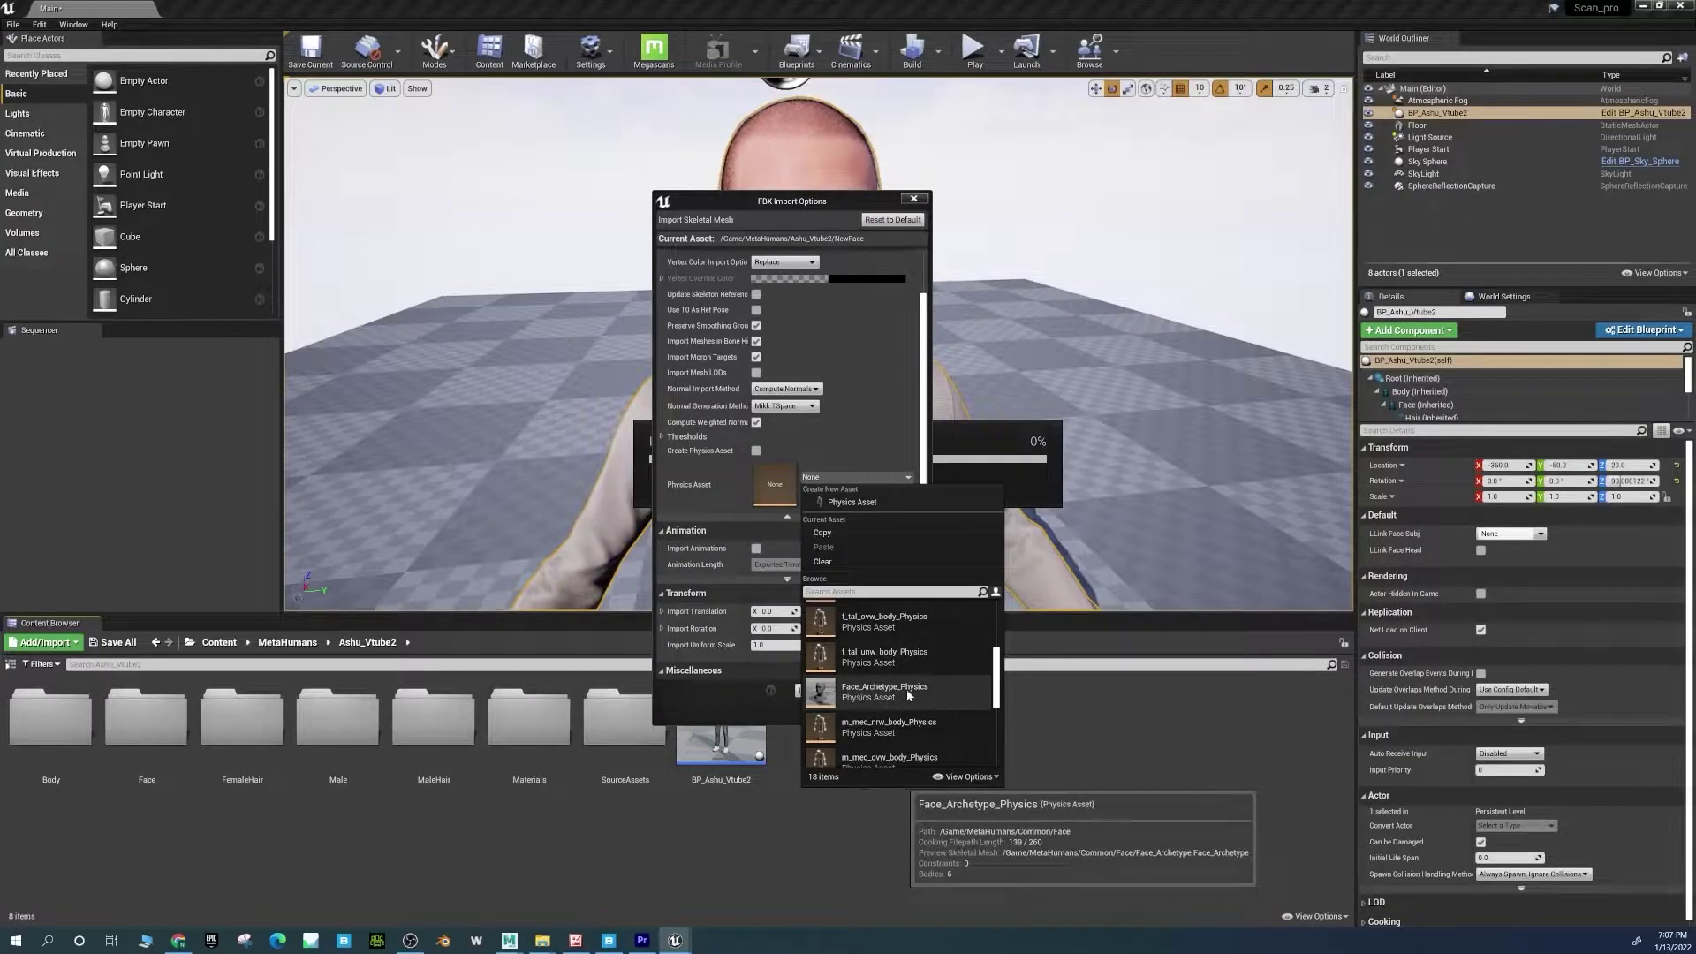
pyautogui.click(878, 689)
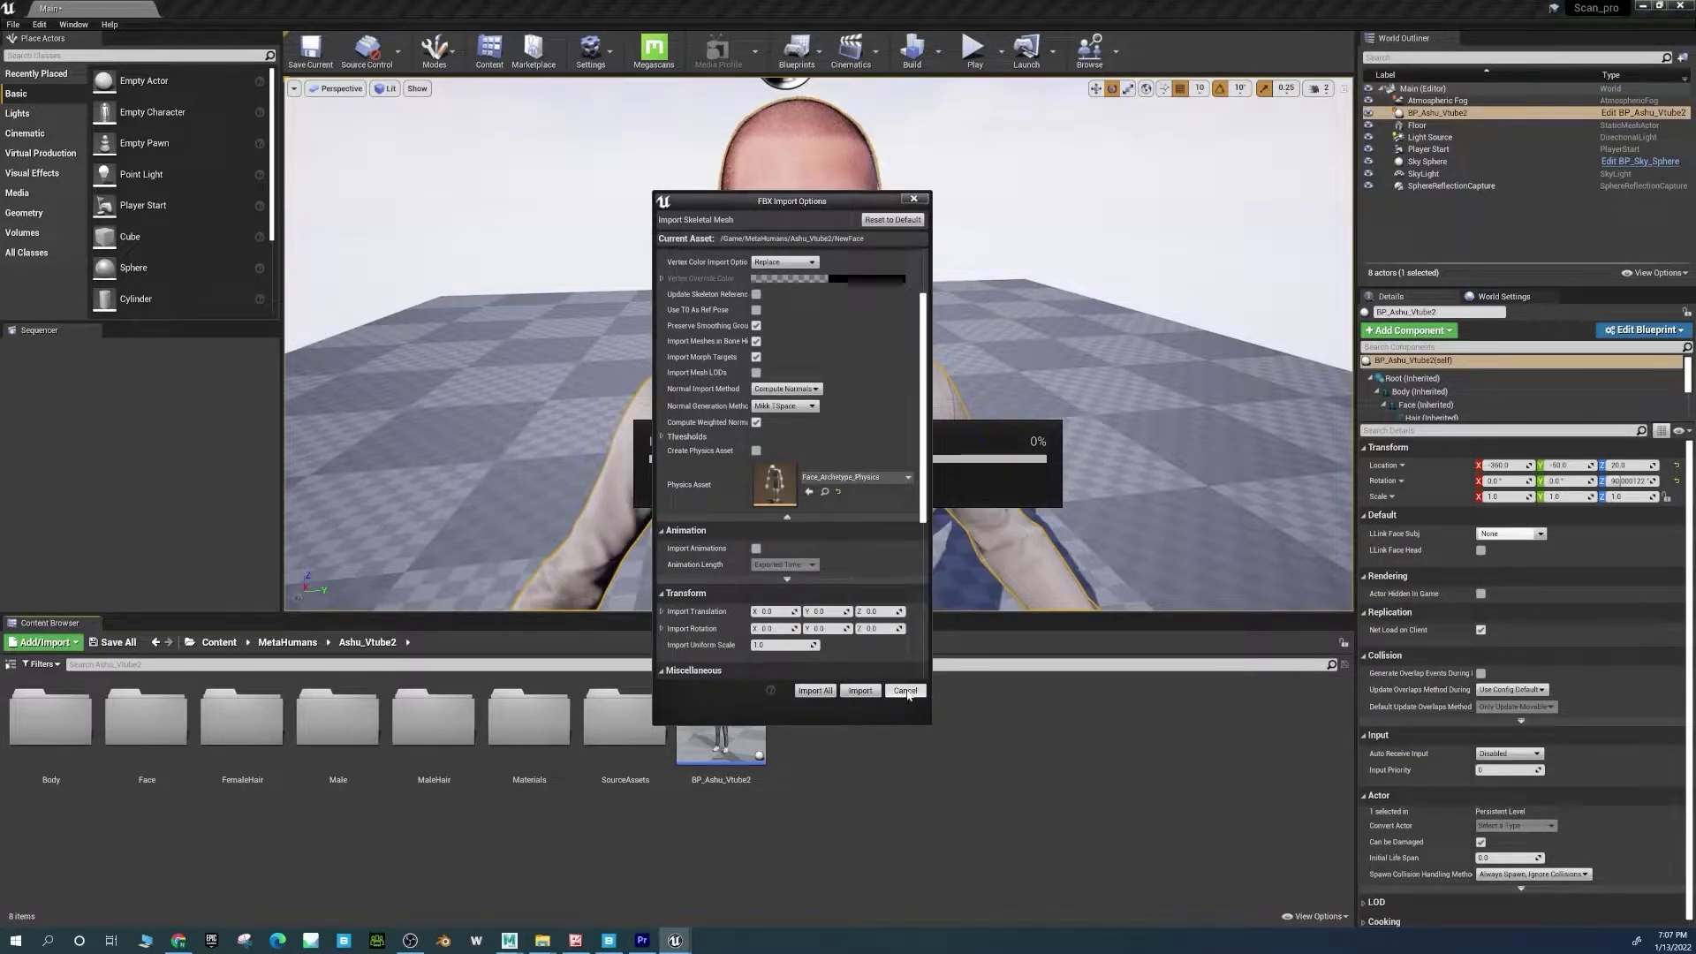
pyautogui.moveTo(924, 501); pyautogui.dragTo(794, 601)
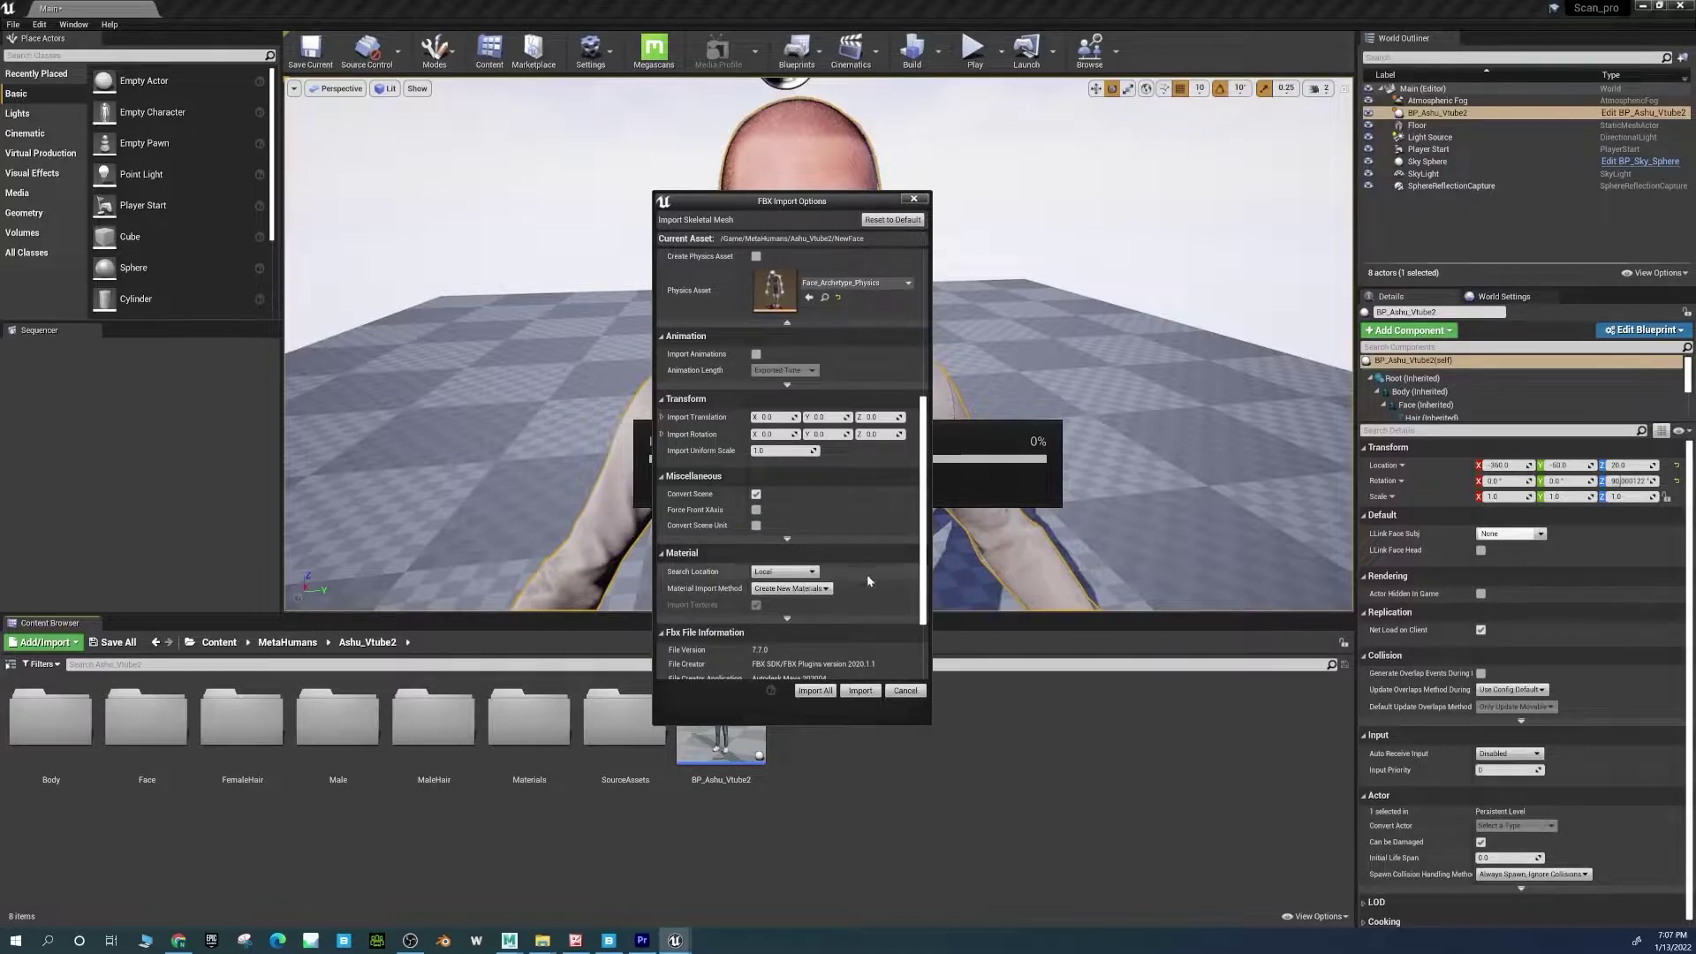
pyautogui.moveTo(925, 541); pyautogui.dragTo(924, 591)
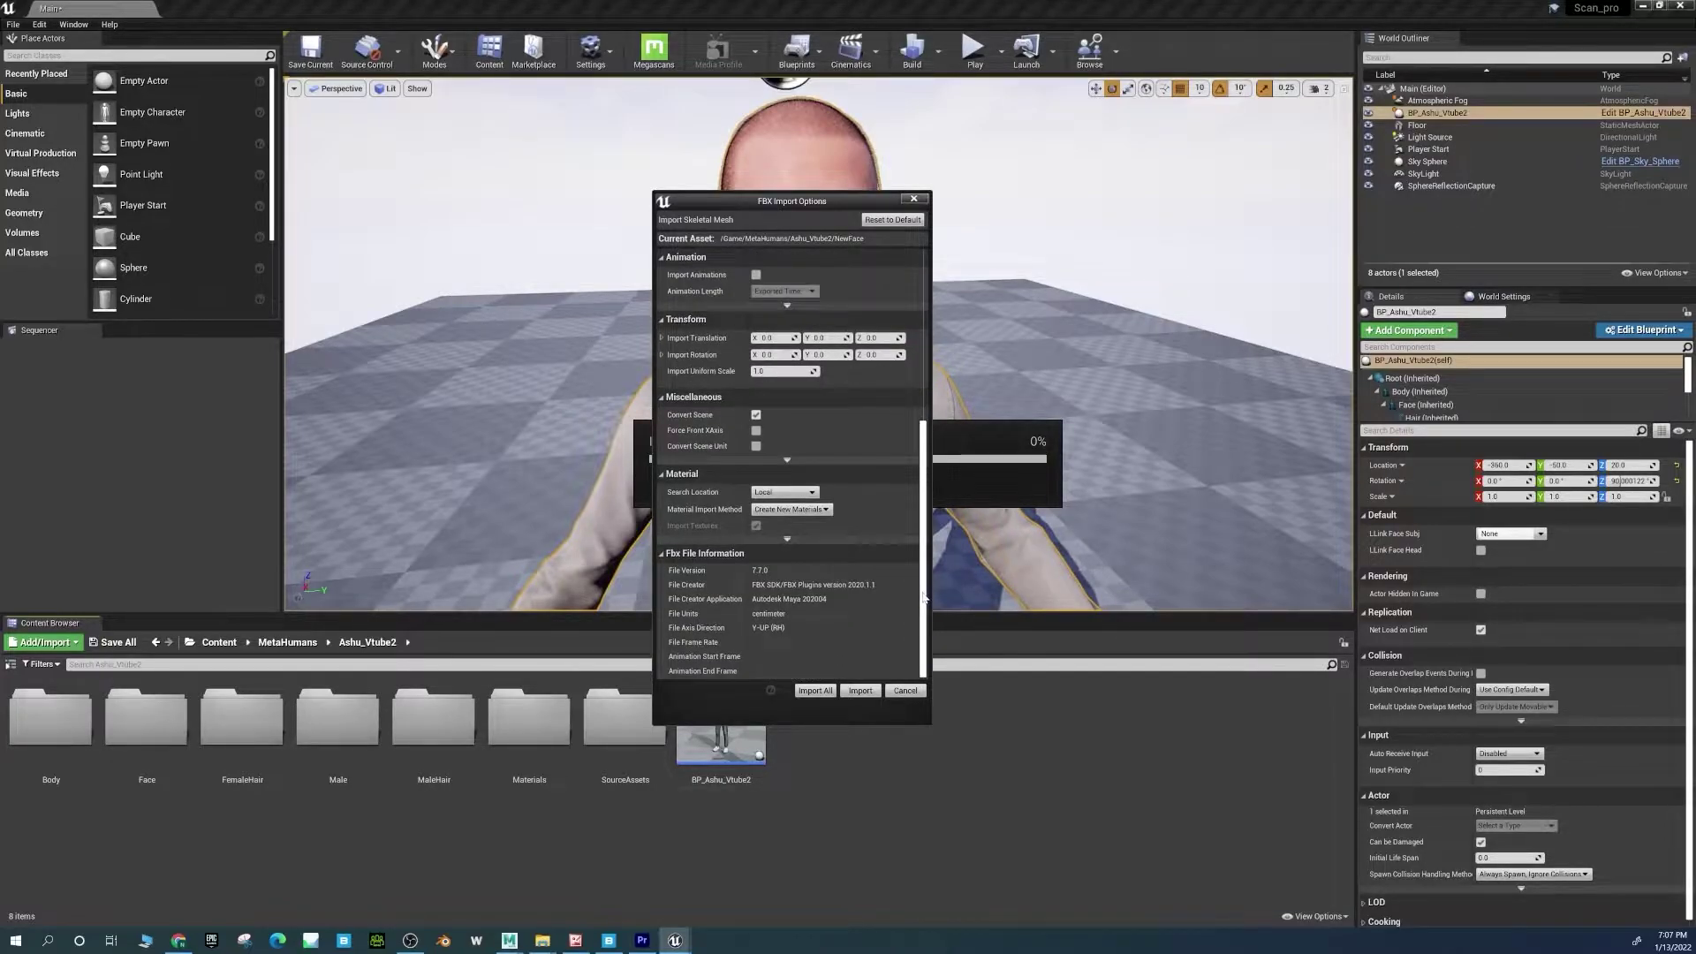
pyautogui.click(860, 691)
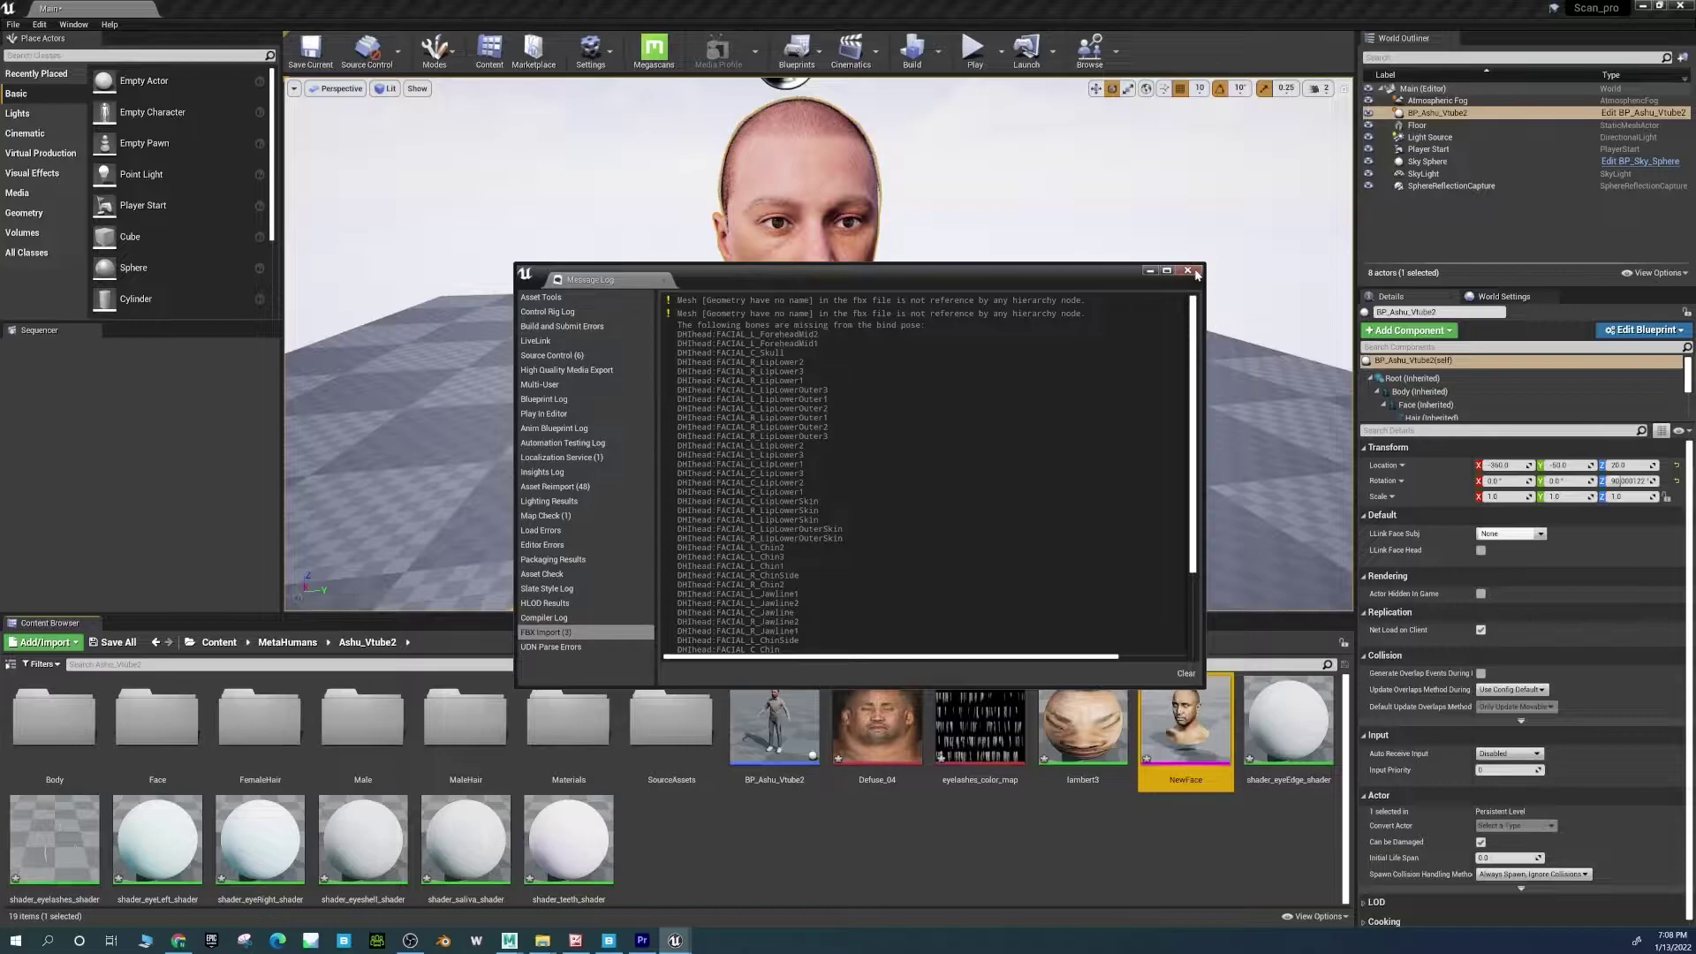
# Close the import log and check NewFace's info showing 686 morph targets.
pyautogui.click(1189, 271)
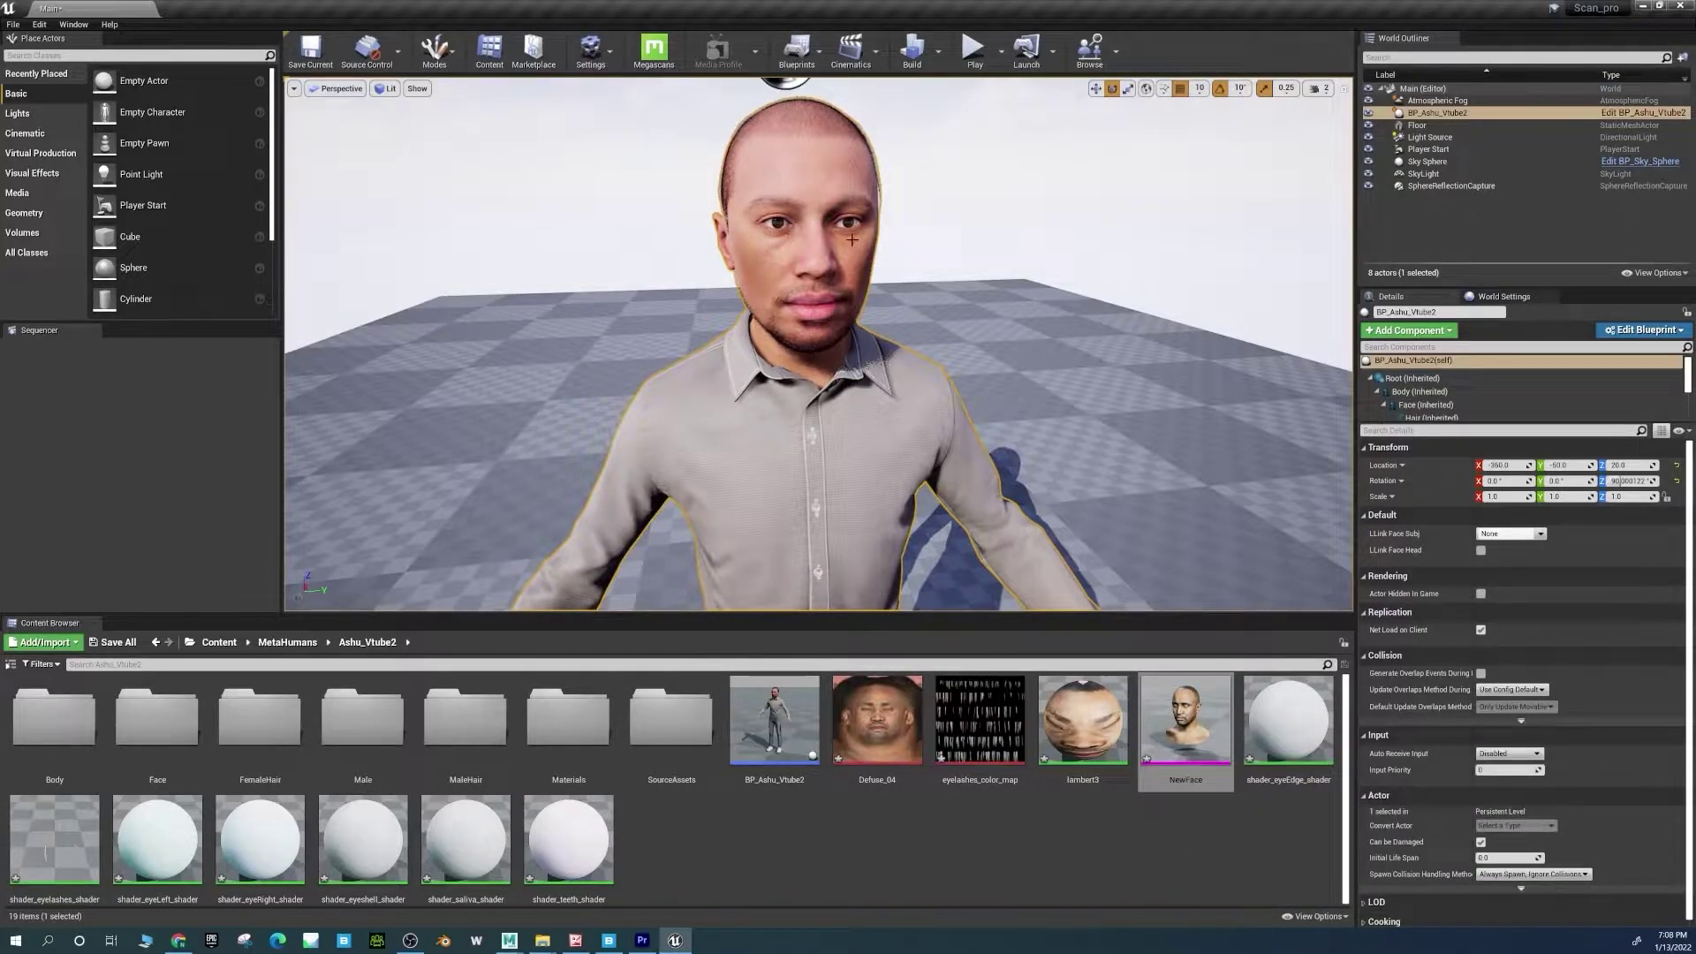
pyautogui.moveTo(1184, 724)
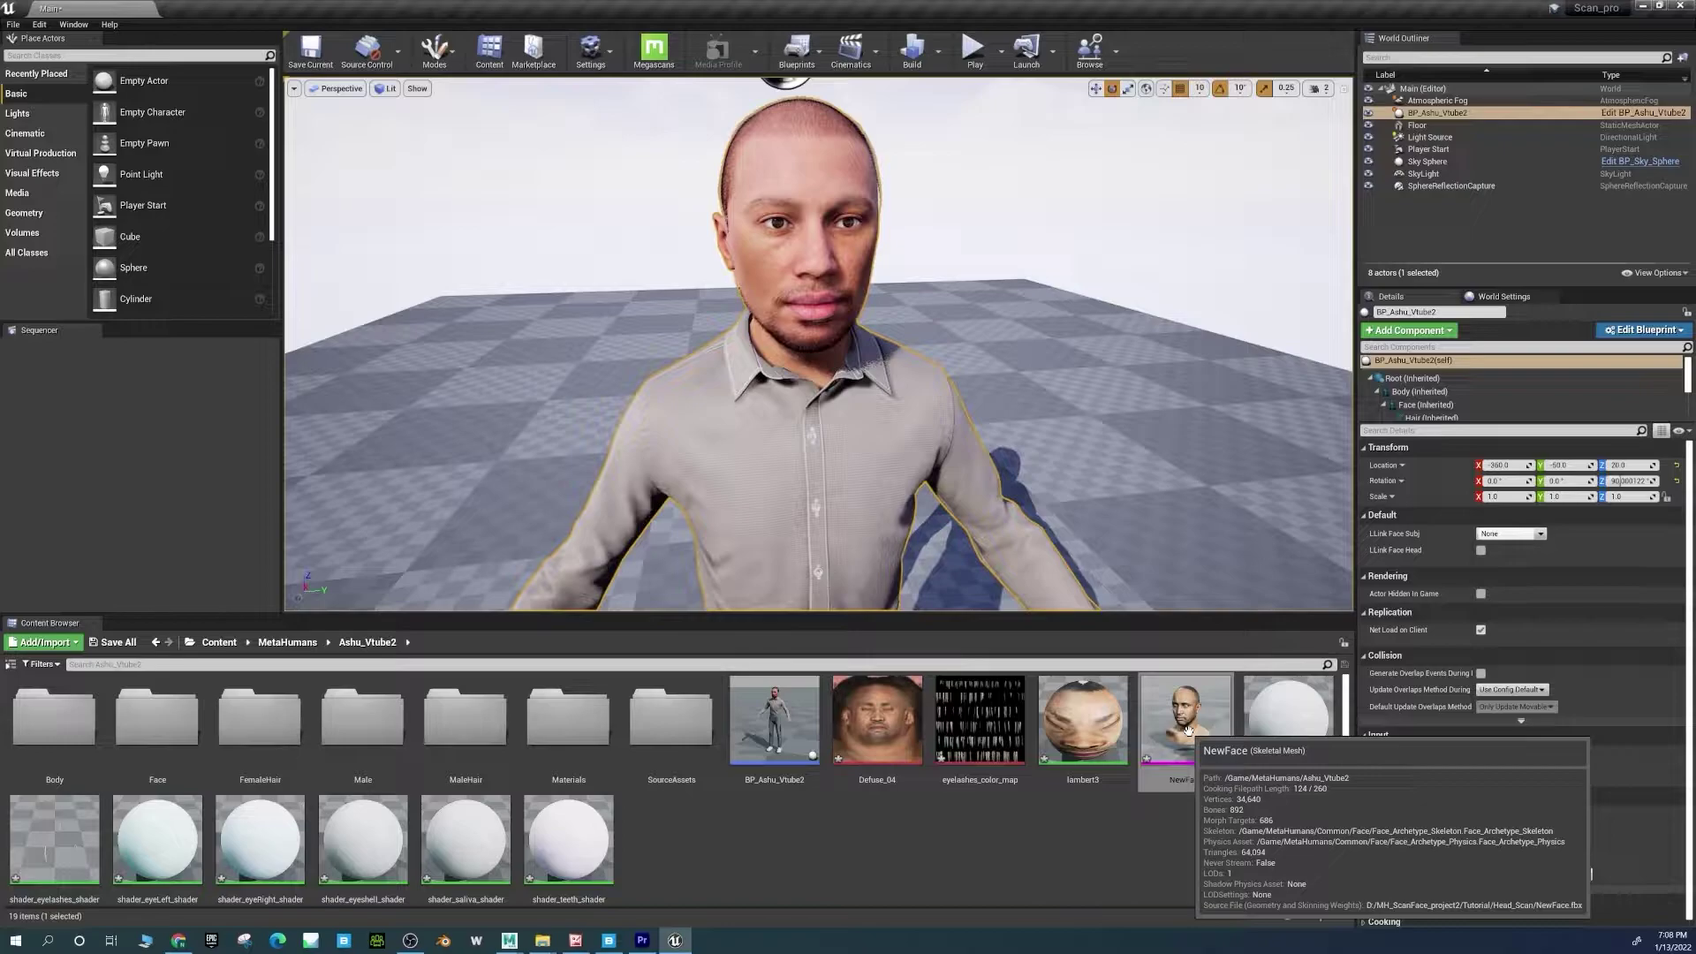
# Open NewFace in the Skeletal Mesh editor and select the character's Face component.
pyautogui.doubleClick(1186, 719)
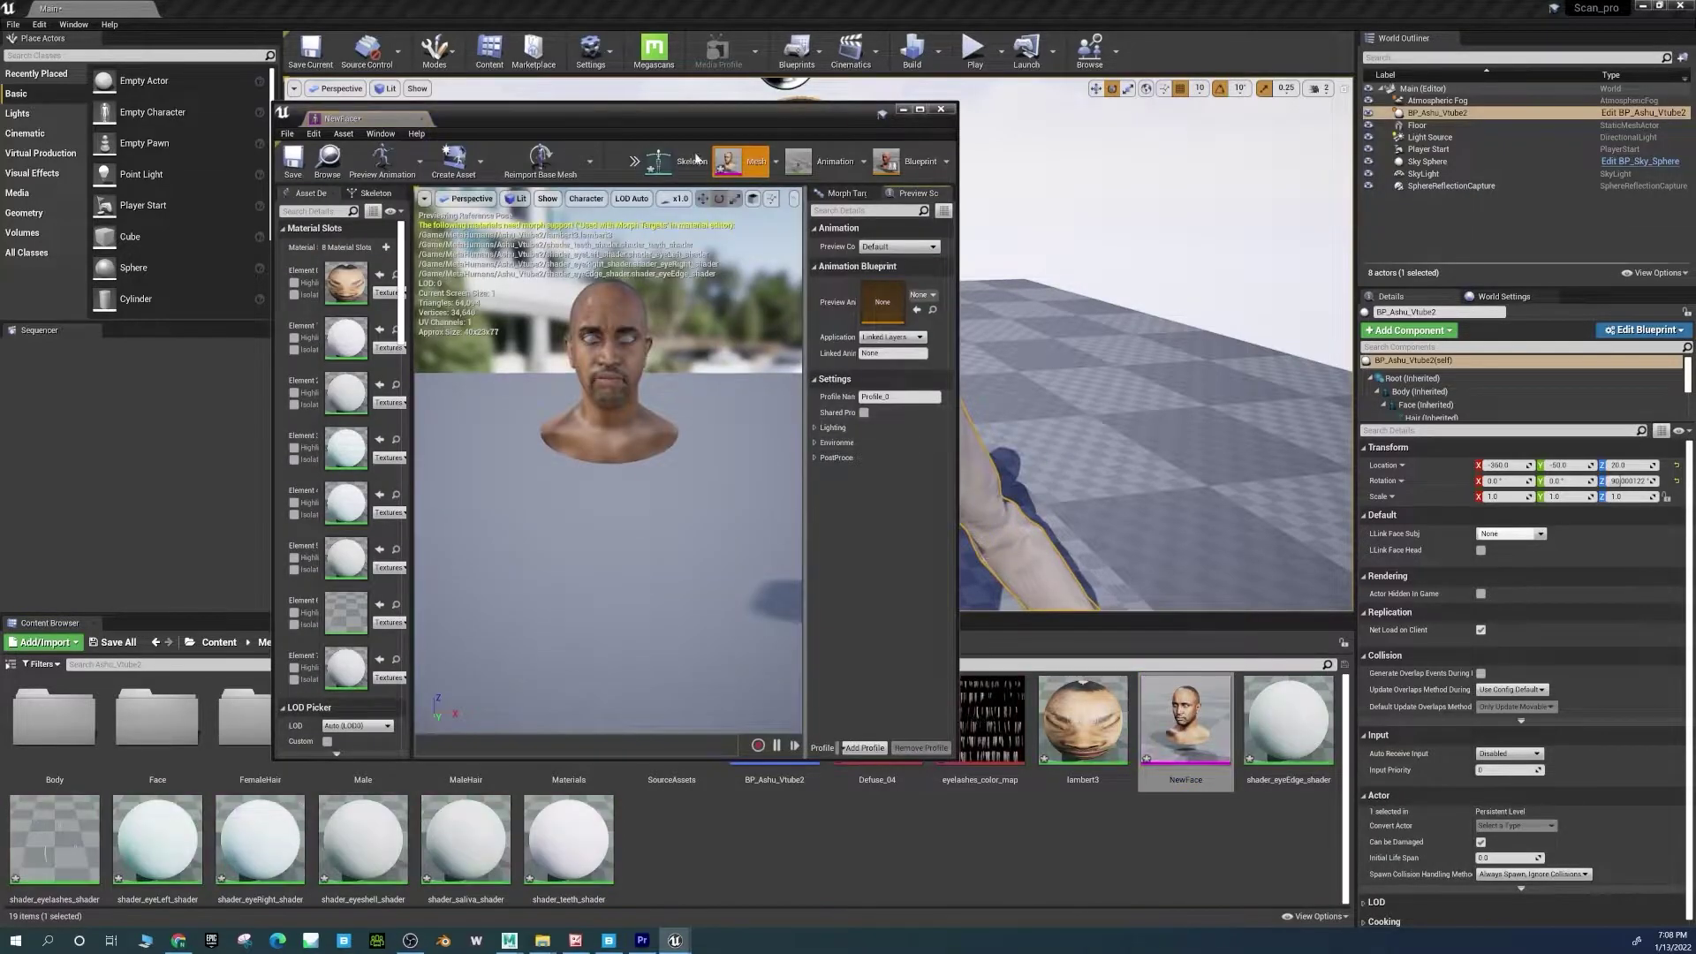
pyautogui.moveTo(676, 104); pyautogui.dragTo(469, 267)
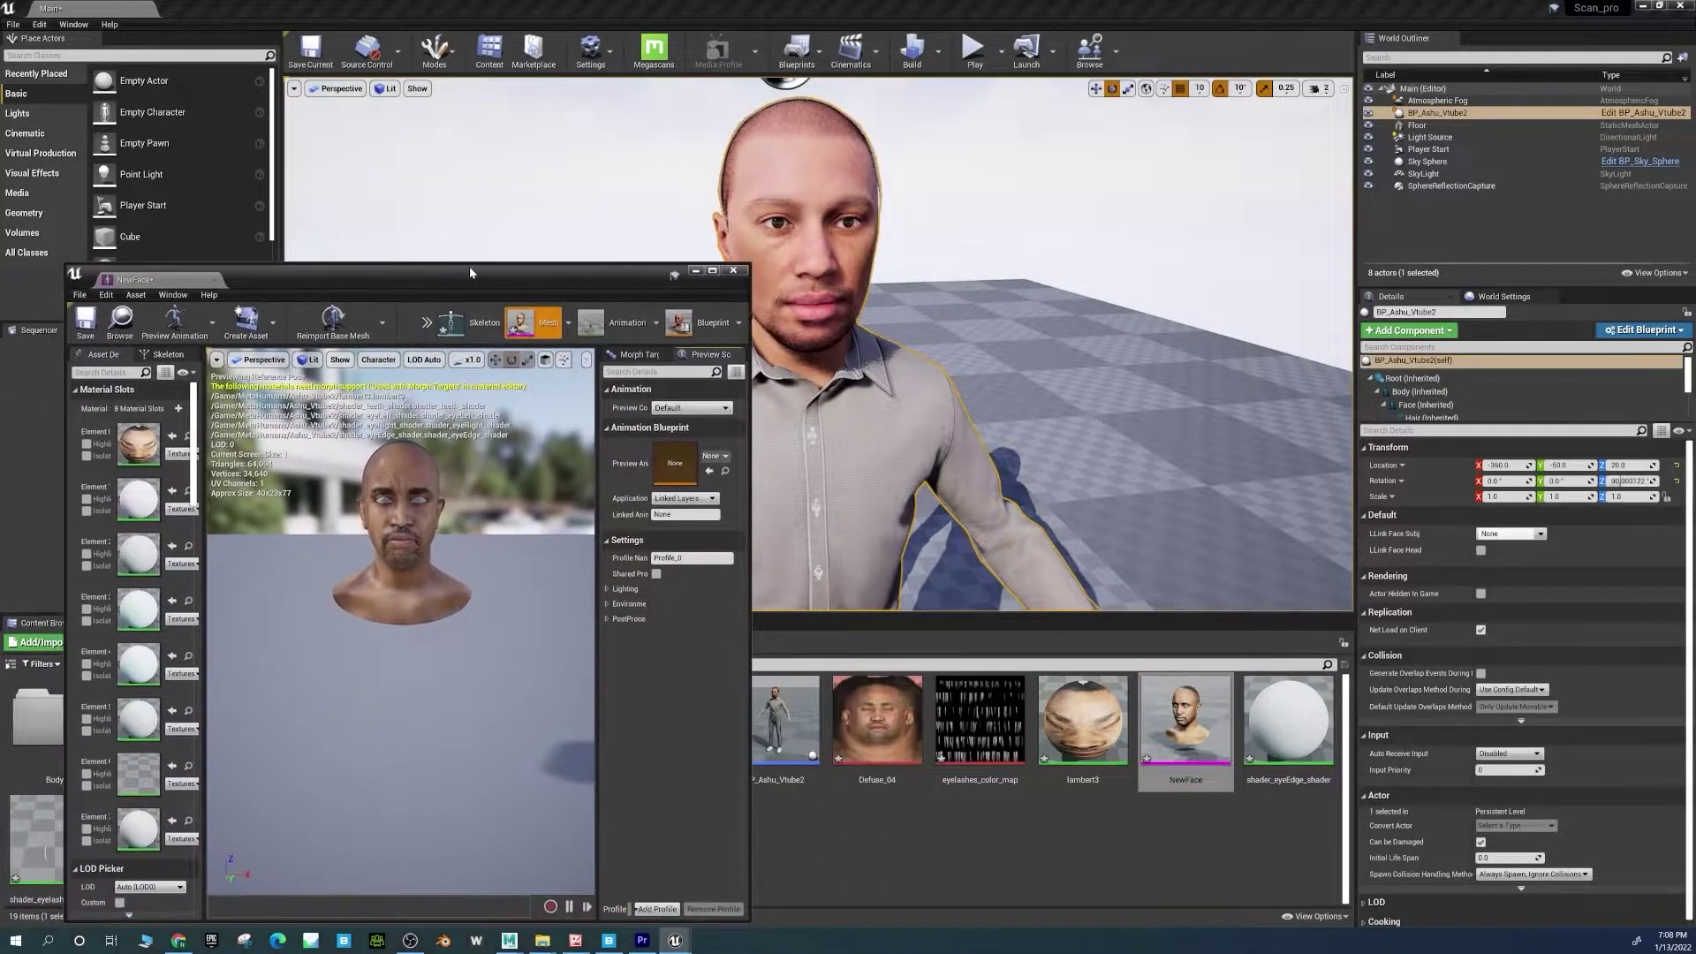
pyautogui.scroll(5, 402, 574)
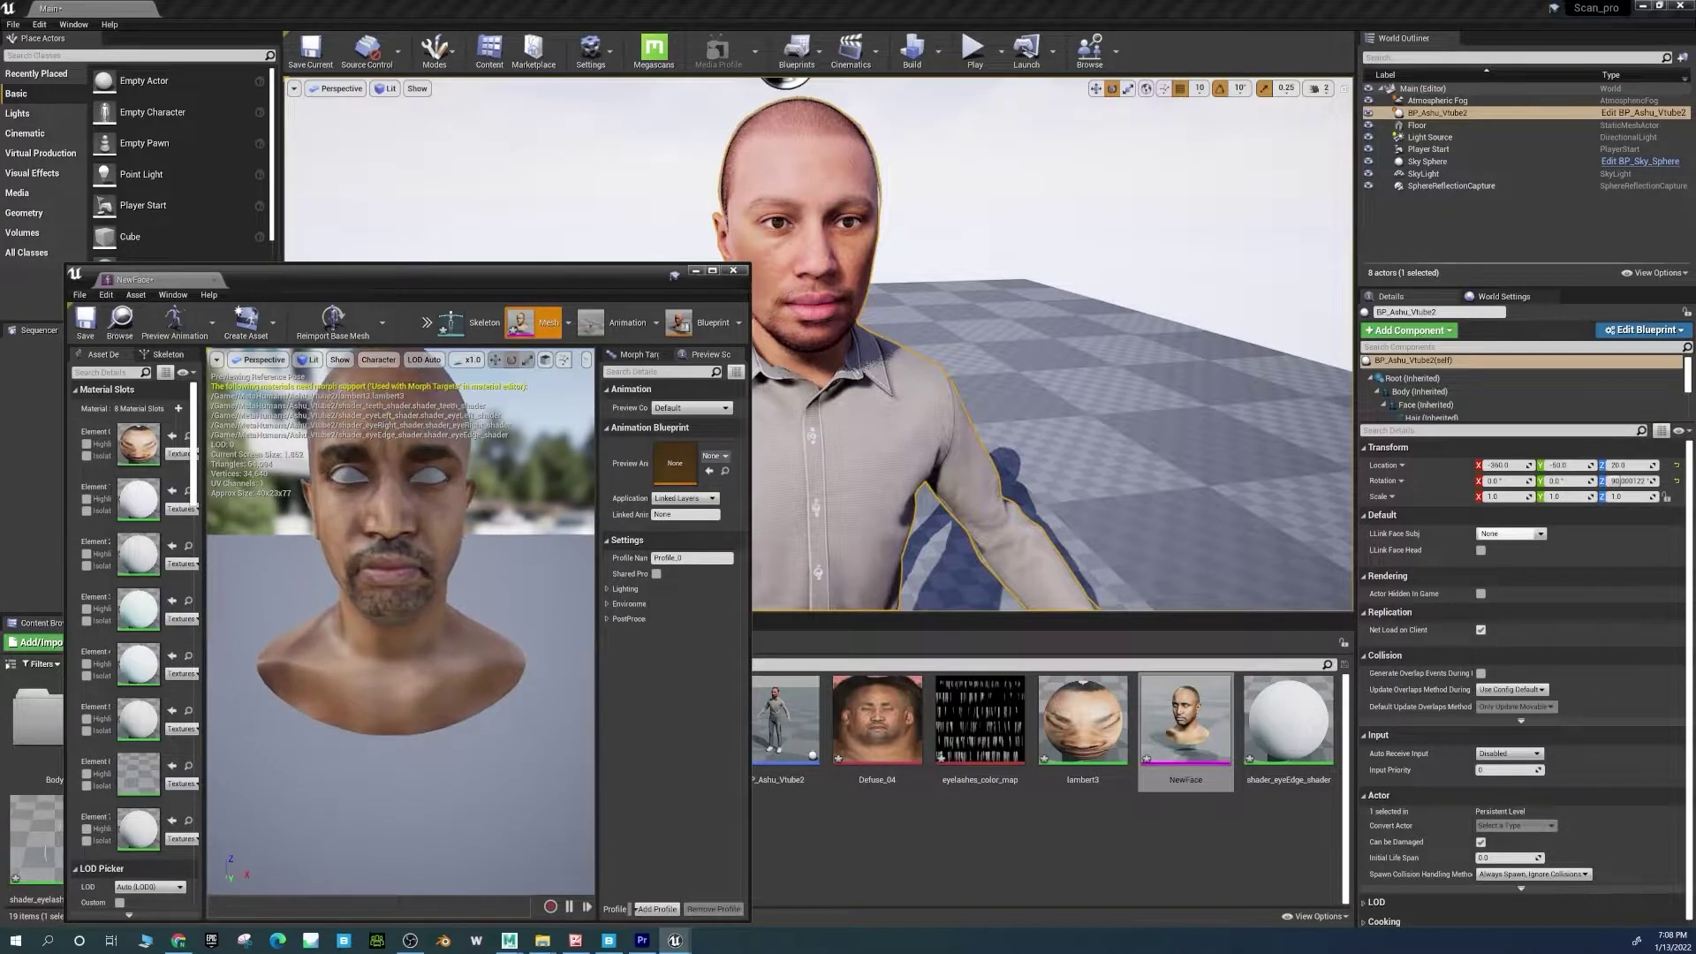
pyautogui.scroll(3, 402, 574)
pyautogui.scroll(-5, 401, 574)
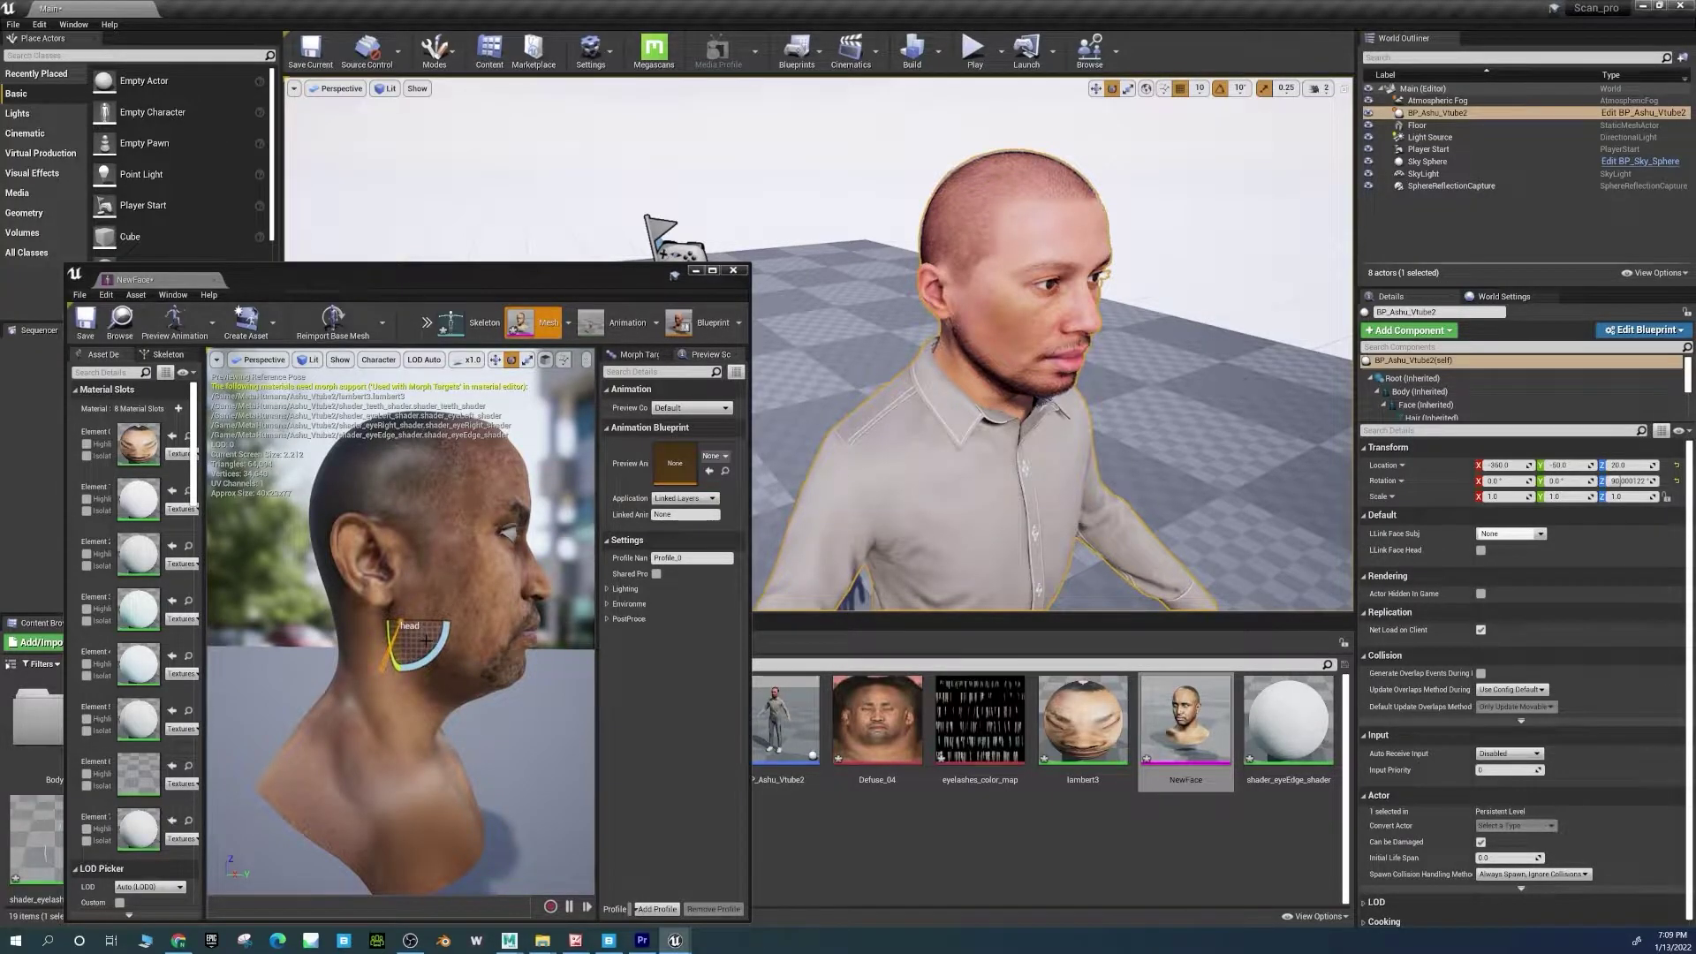
pyautogui.moveTo(643, 279); pyautogui.dragTo(836, 183)
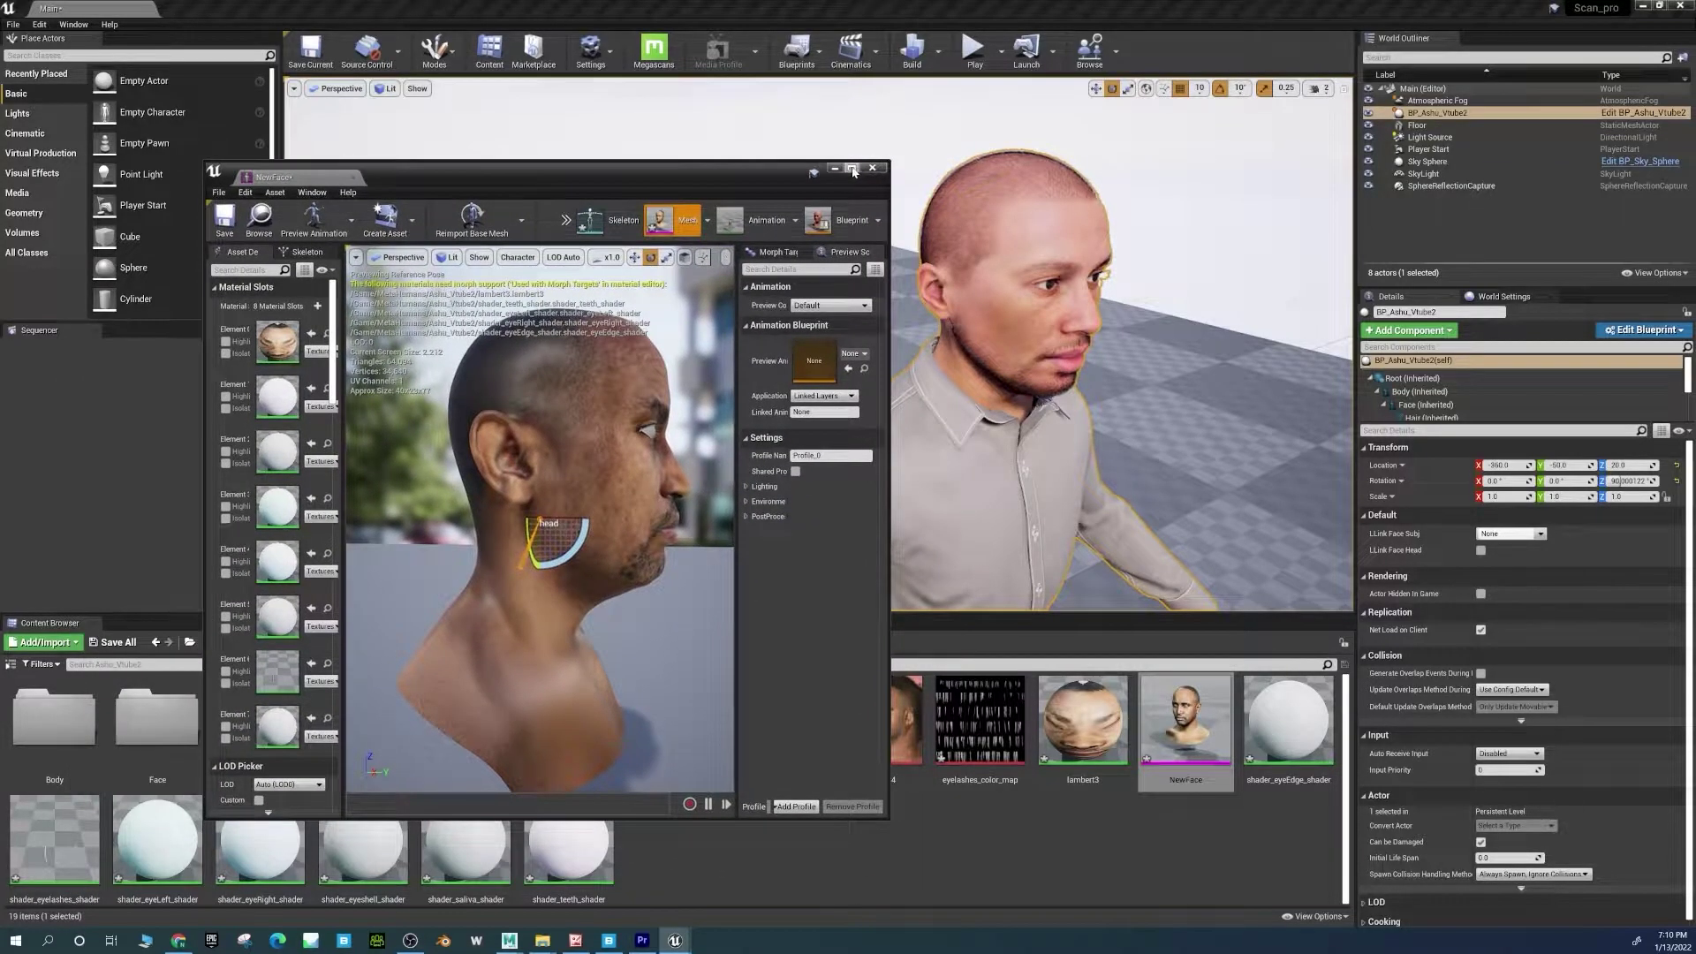
pyautogui.click(853, 169)
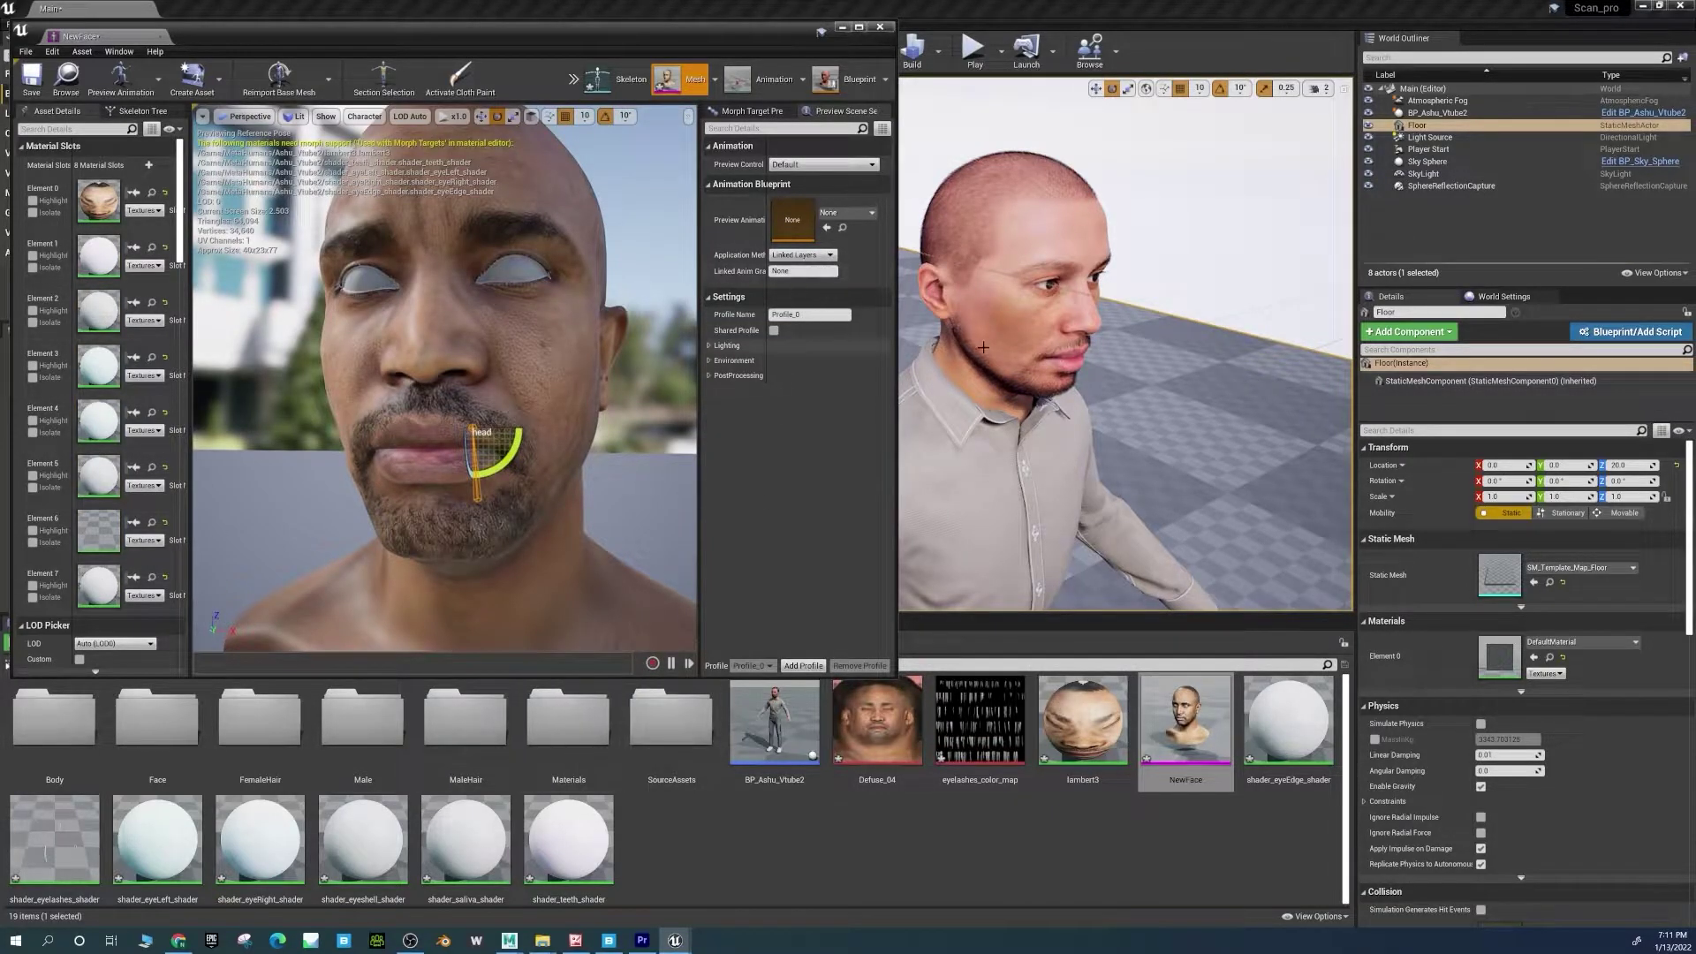
pyautogui.click(1042, 223)
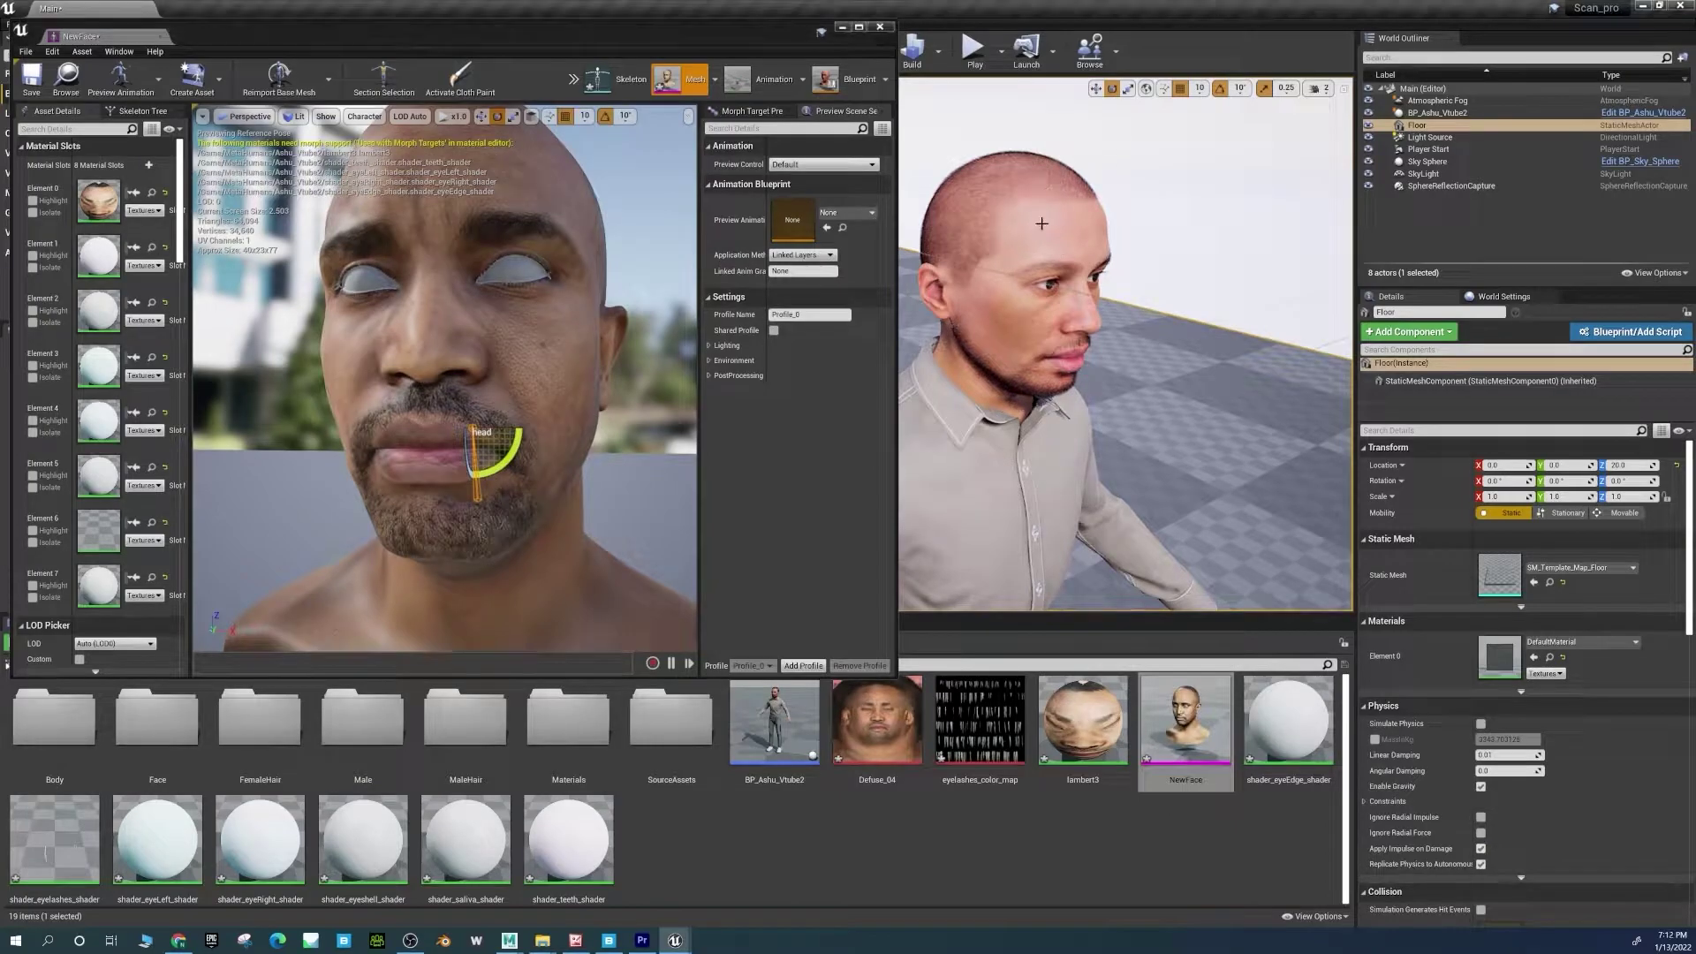
pyautogui.click(1424, 404)
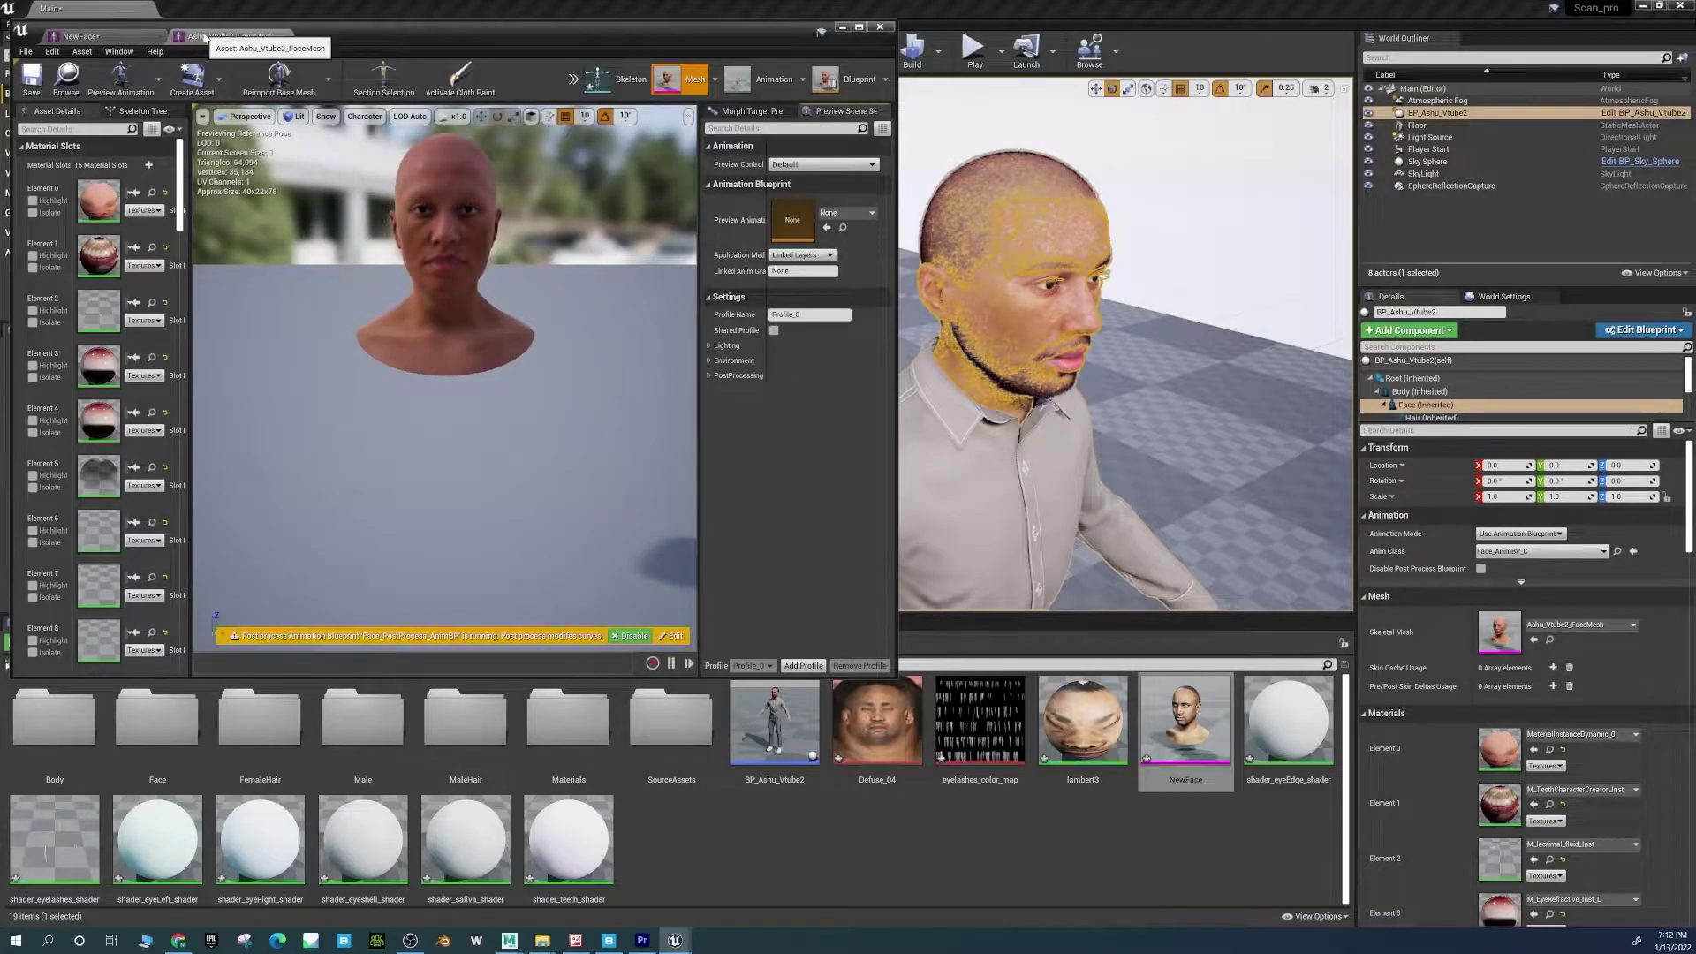
# Copy the FaceMesh's teeth, eye refractive, eye occlusion and lacrimal fluid materials onto NewFace's slots.
pyautogui.moveTo(231, 37); pyautogui.dragTo(950, 35)
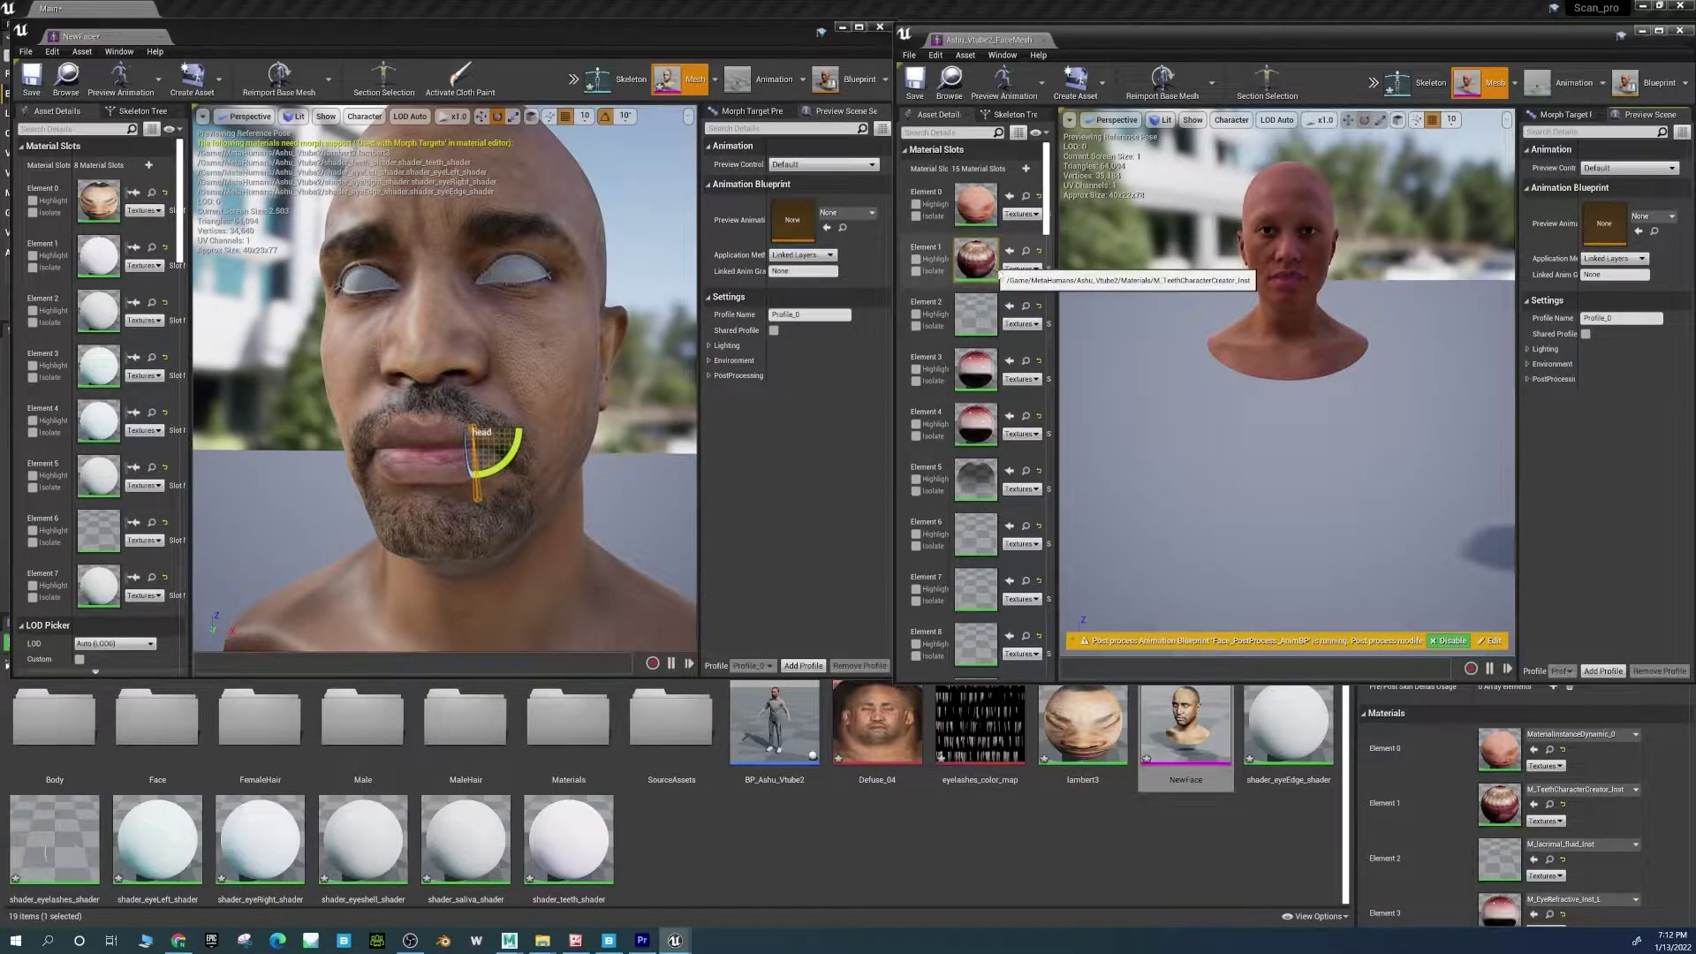
pyautogui.click(1024, 252)
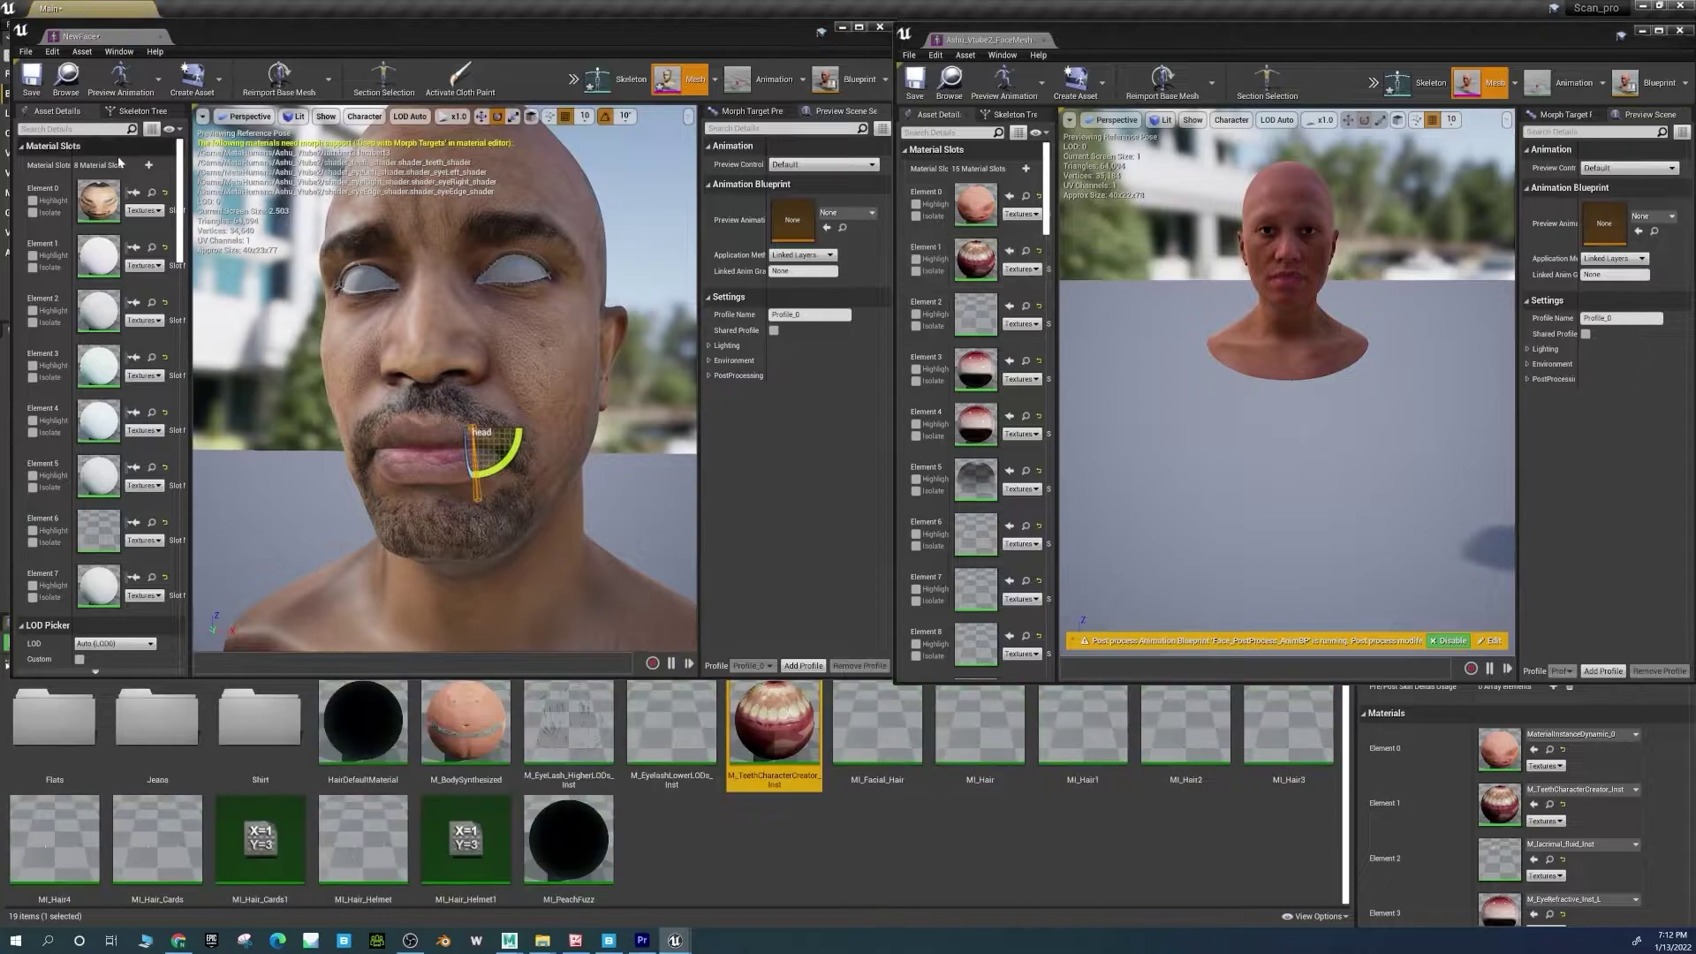
pyautogui.click(134, 249)
pyautogui.click(1024, 361)
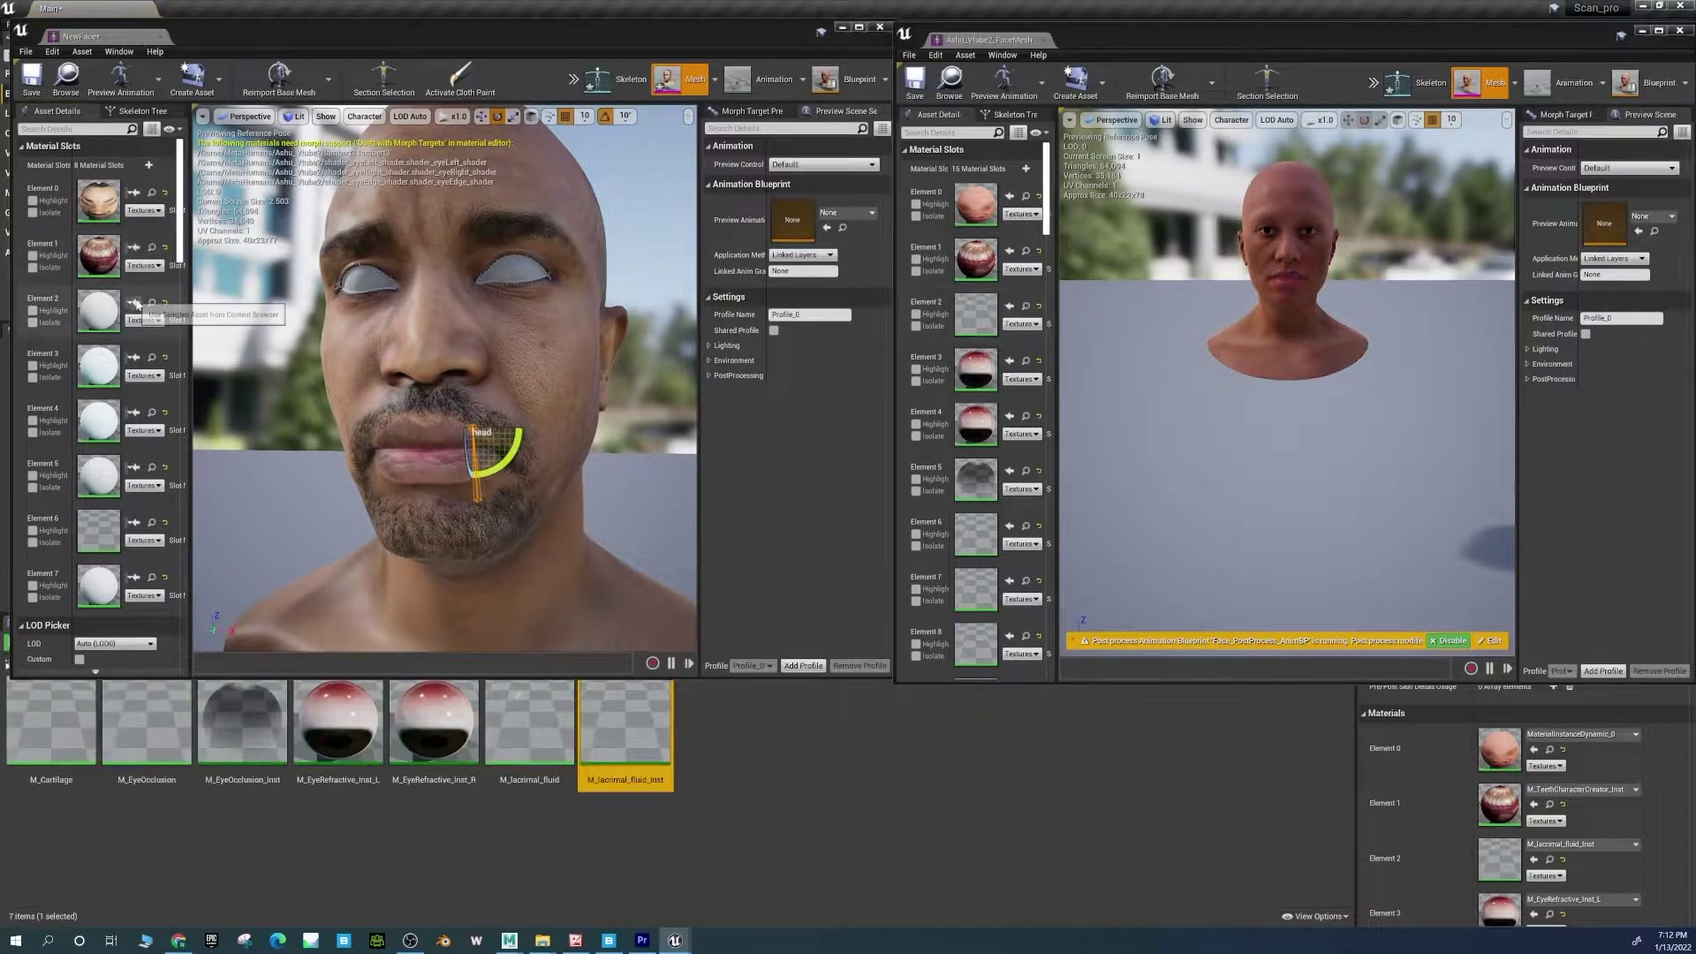
pyautogui.click(134, 358)
pyautogui.click(134, 413)
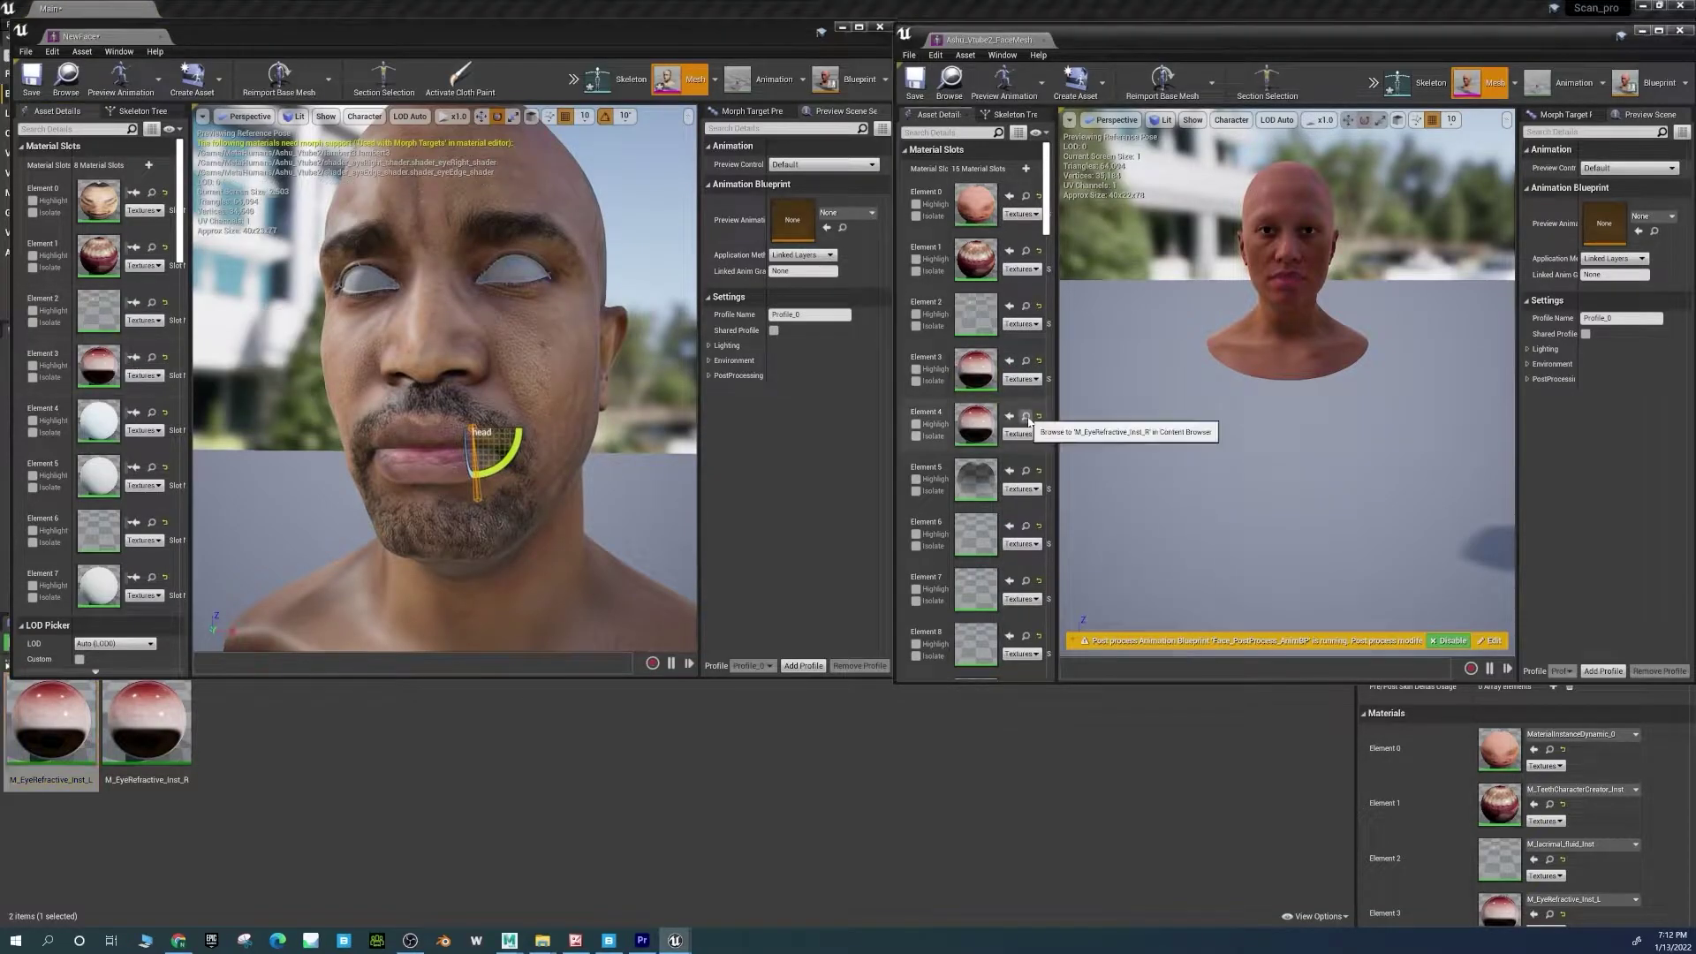
pyautogui.click(1024, 471)
pyautogui.click(138, 468)
pyautogui.click(1024, 525)
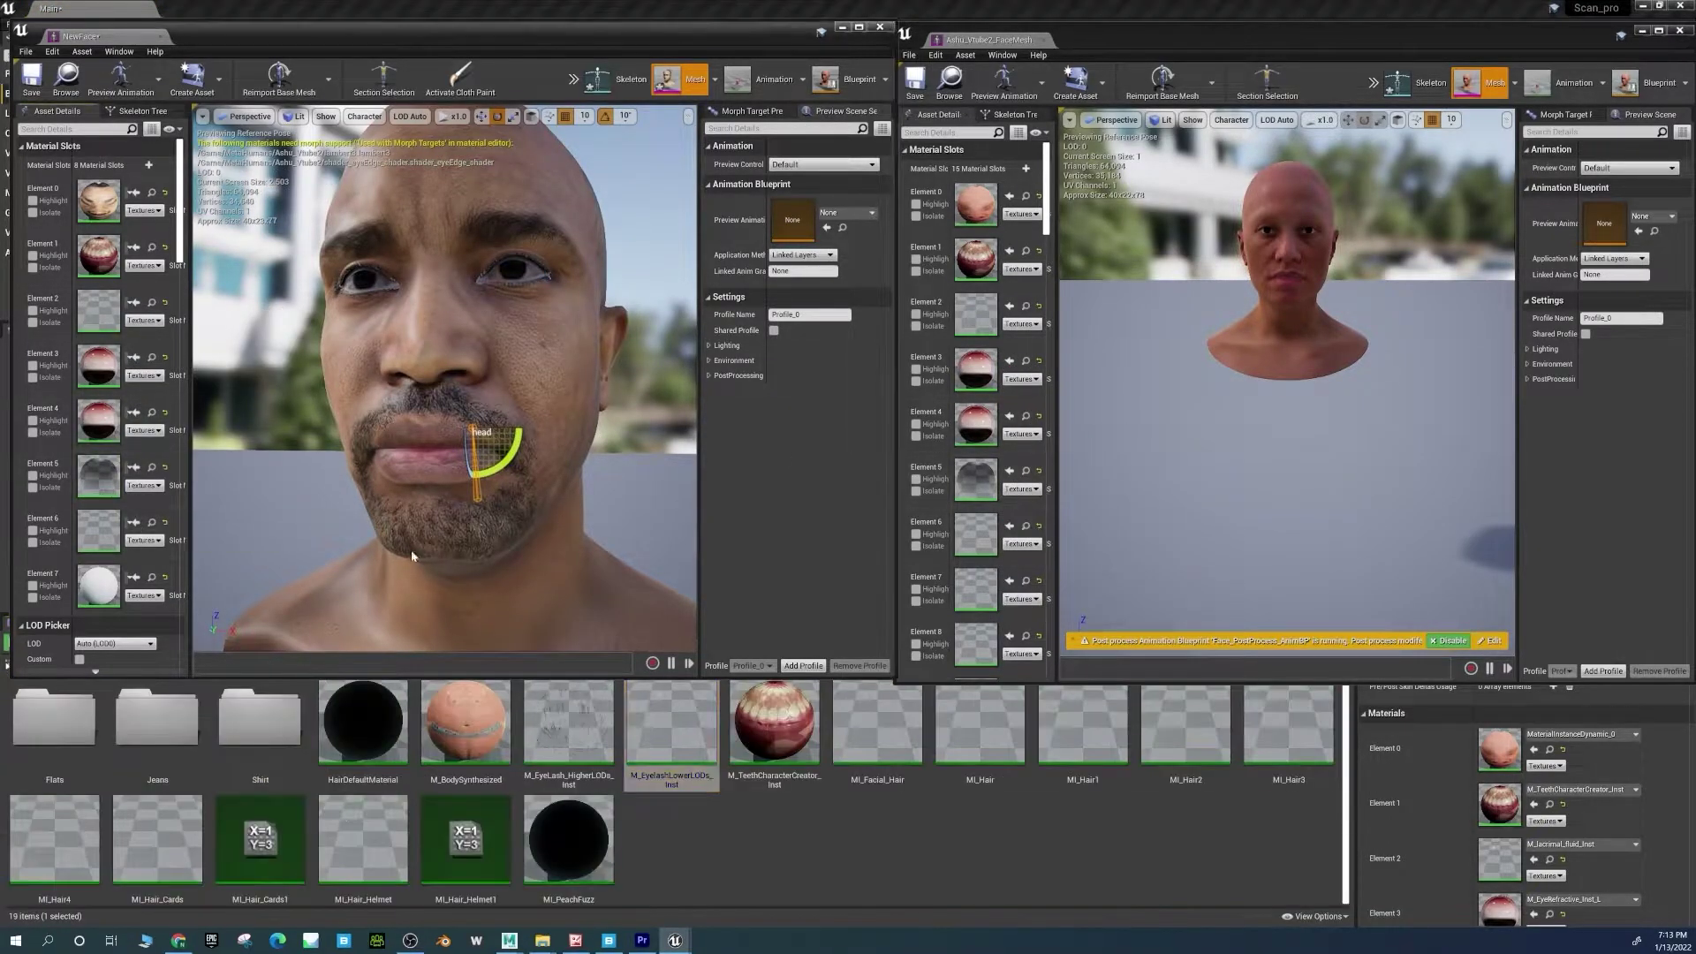
pyautogui.click(1024, 581)
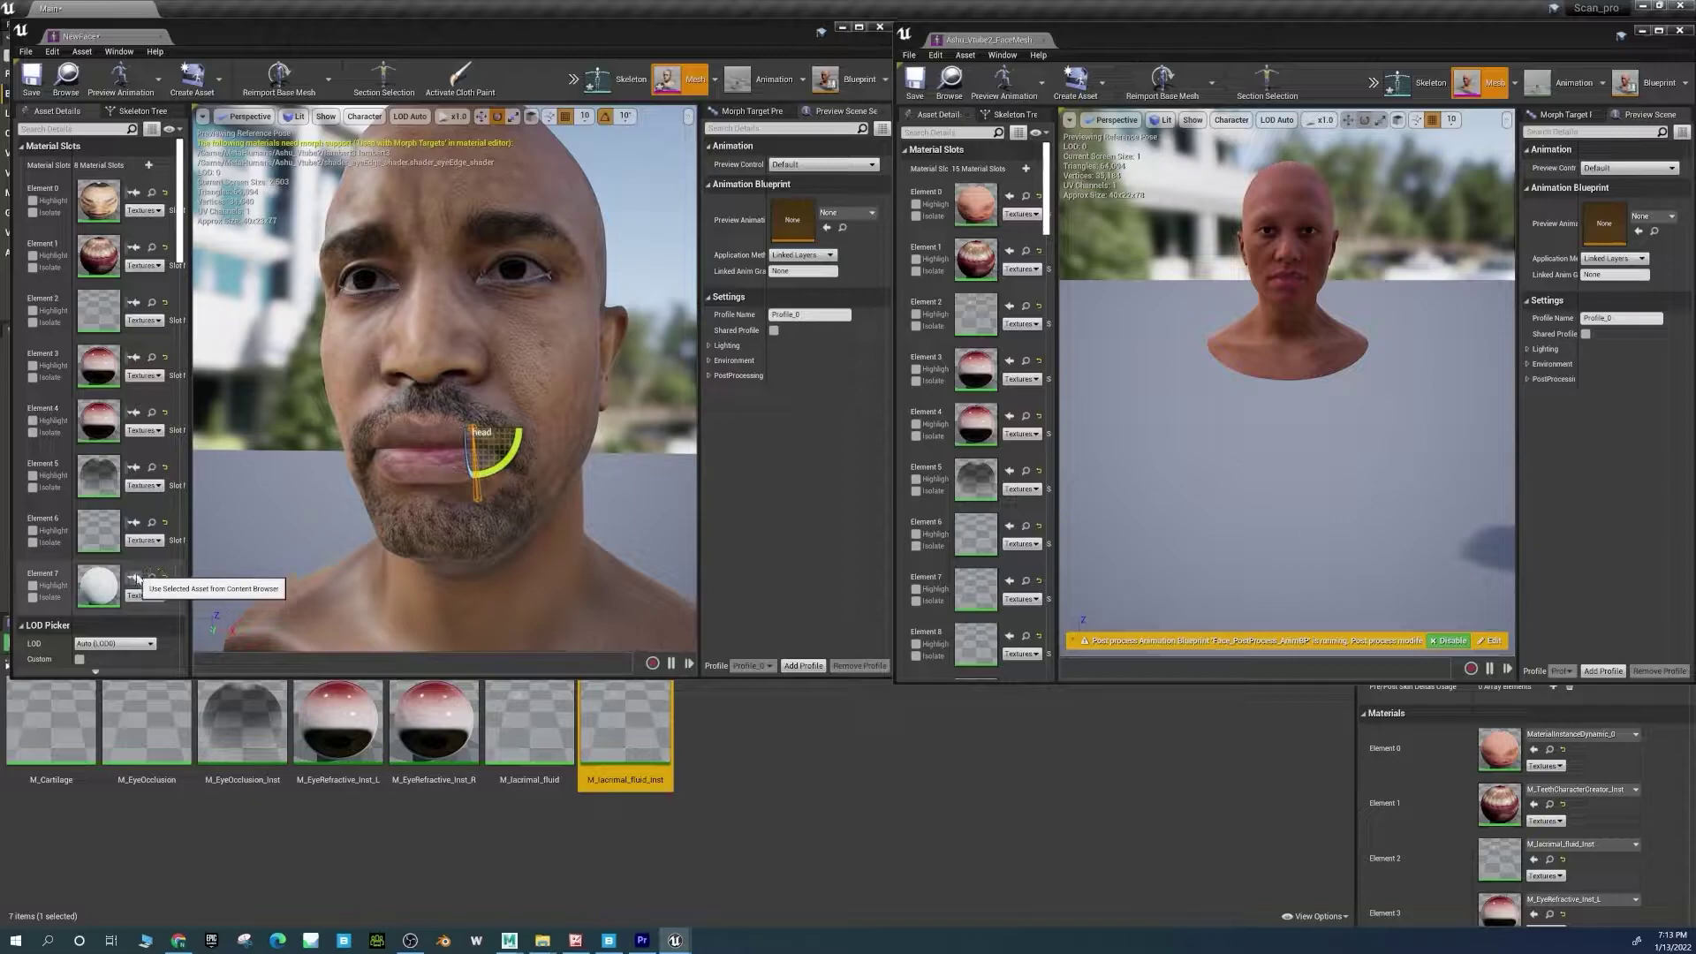
pyautogui.click(135, 578)
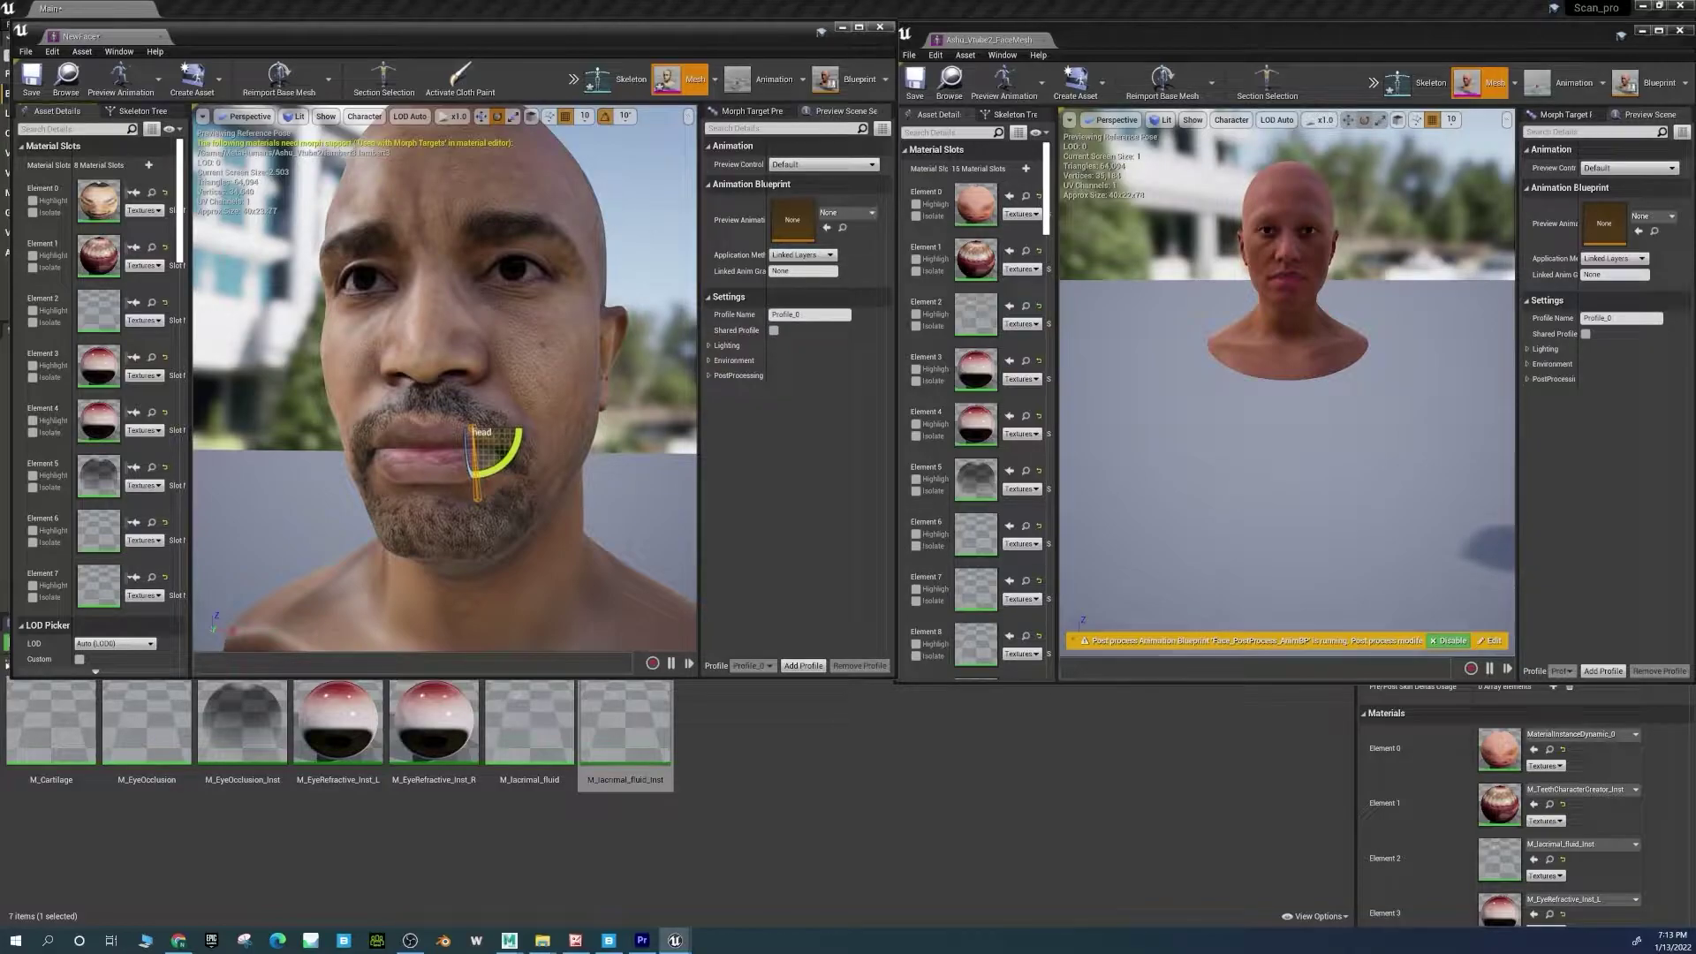
# Inspect the retextured face, close the FaceMesh editor and save NewFace.
pyautogui.moveTo(442, 380); pyautogui.dragTo(477, 397)
pyautogui.click(944, 88)
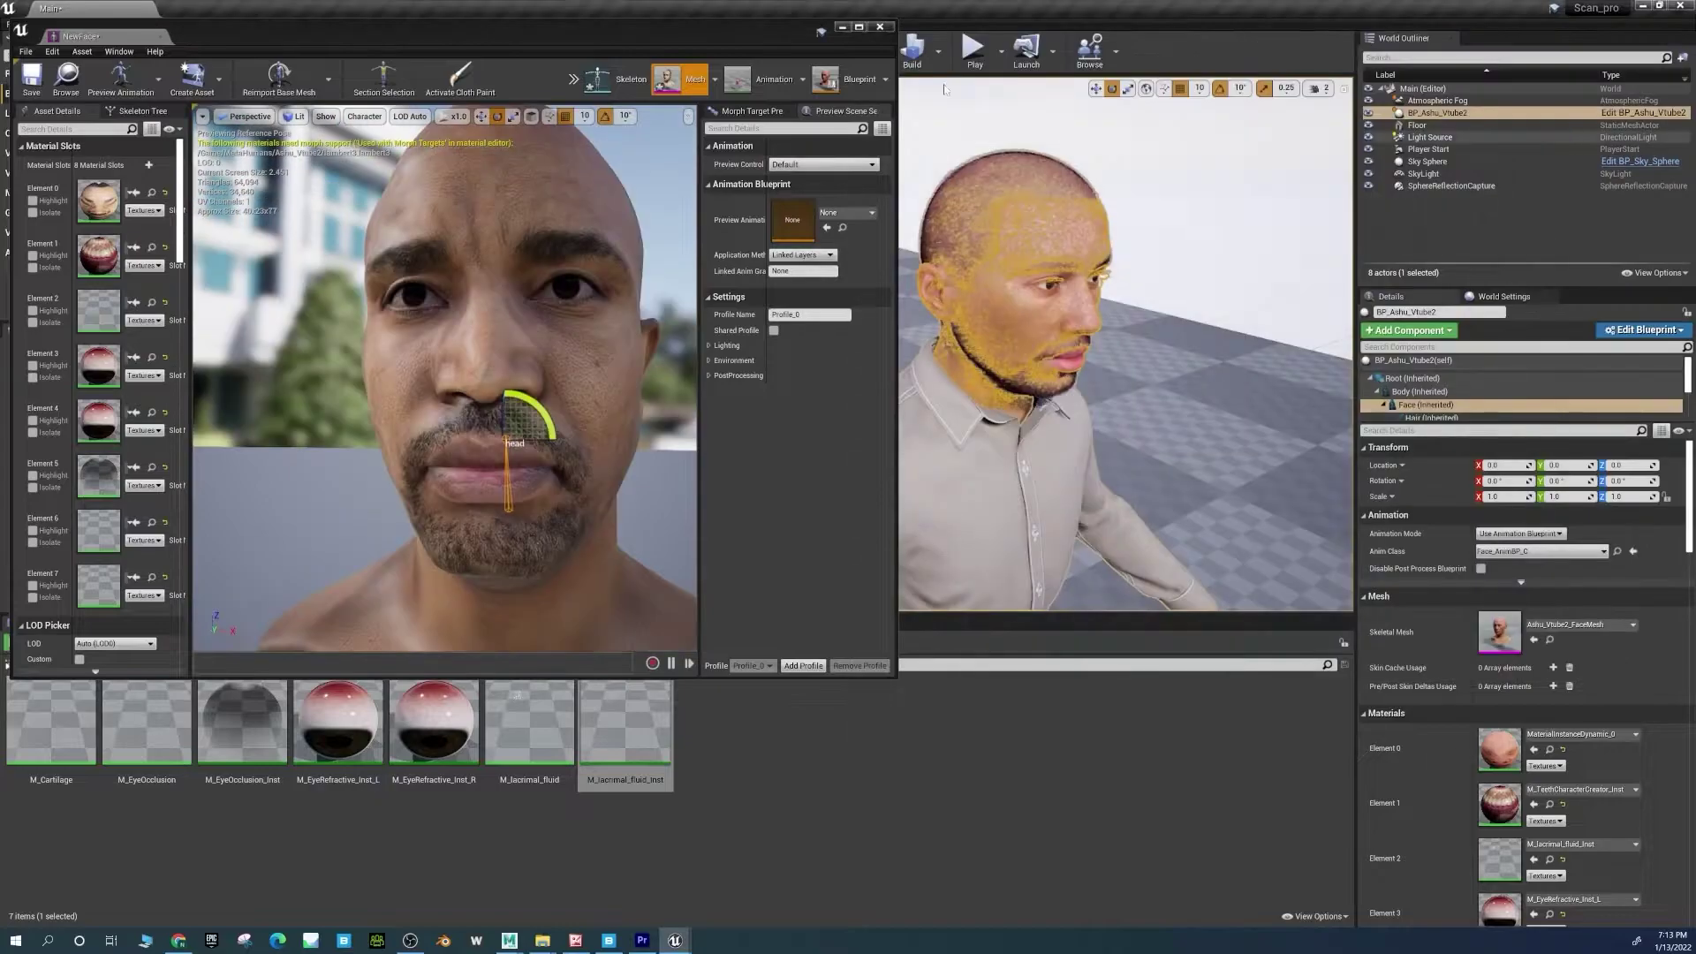
pyautogui.click(31, 76)
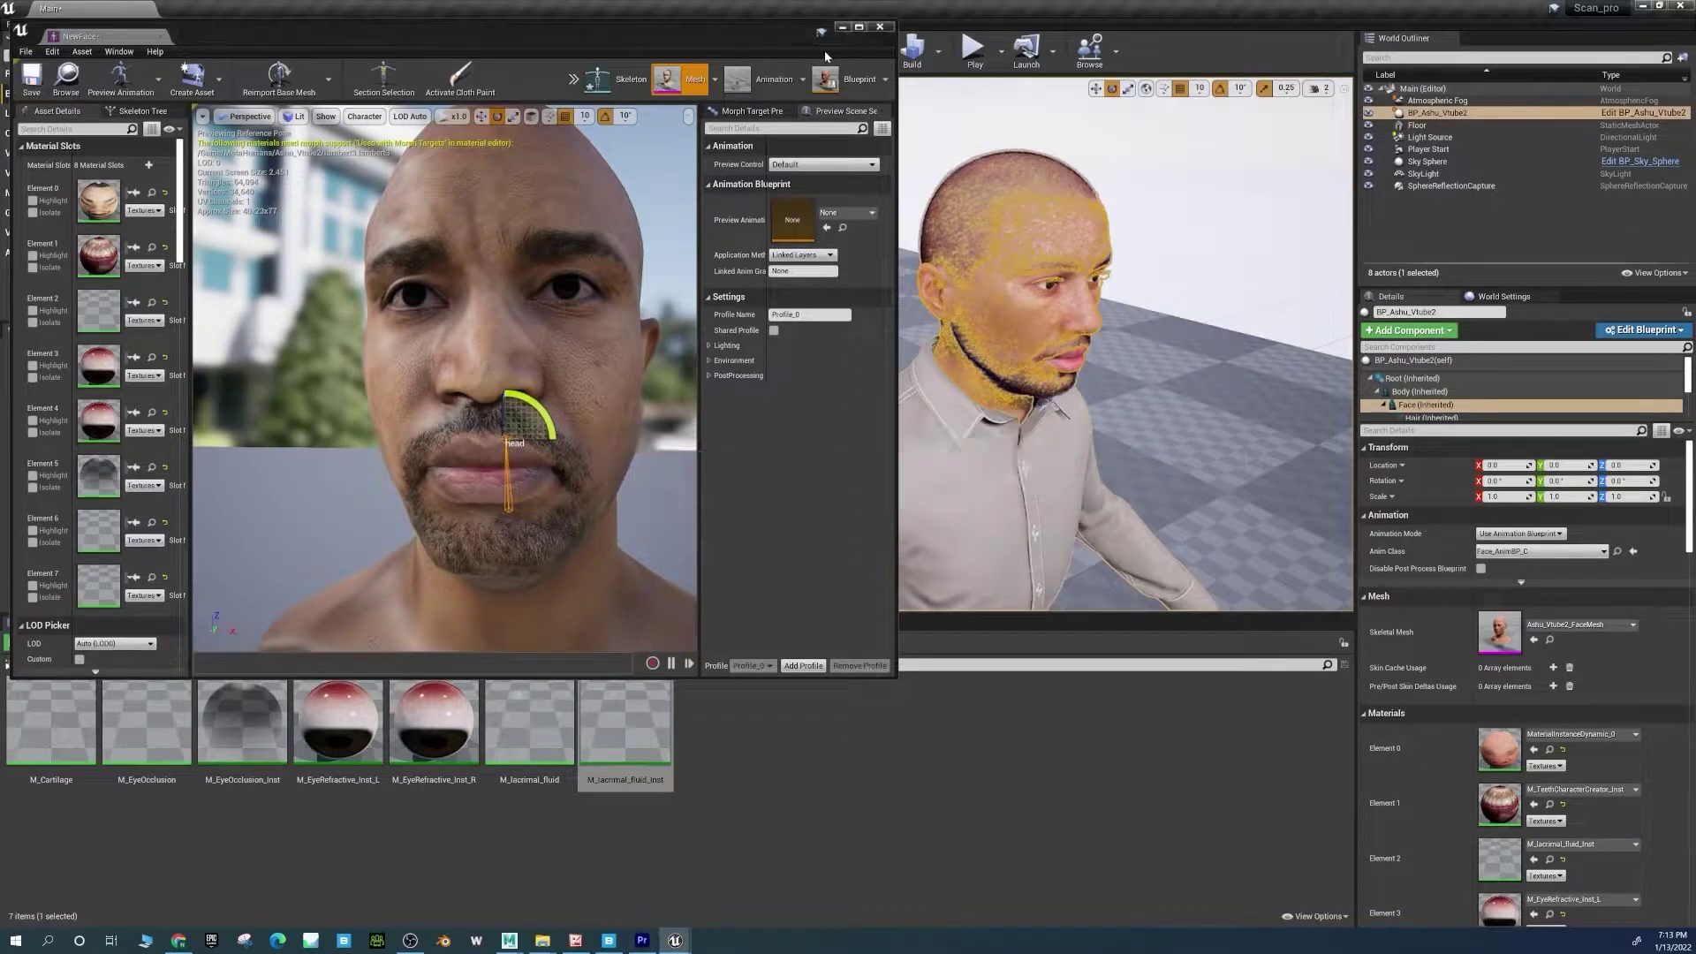
# In the maximized NewFace editor, assign Face_ControlBoard_CtrlRig and Face_PostProcess_AnimBP in Asset Details.
pyautogui.click(858, 27)
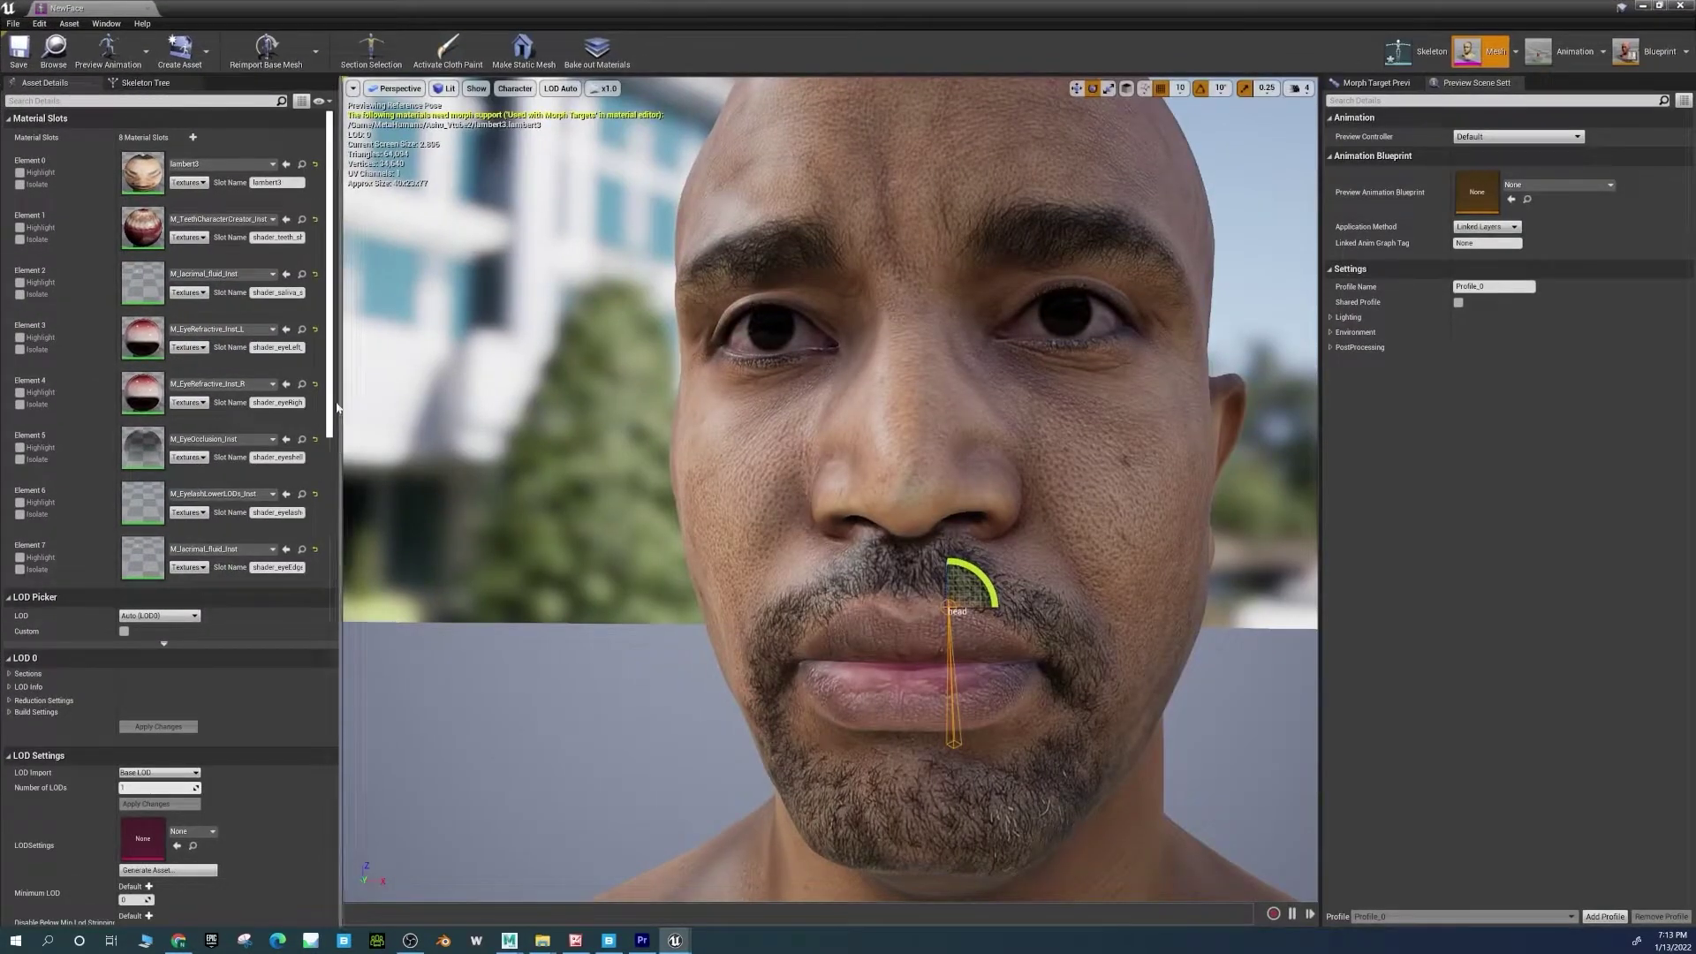
pyautogui.moveTo(328, 403); pyautogui.dragTo(298, 704)
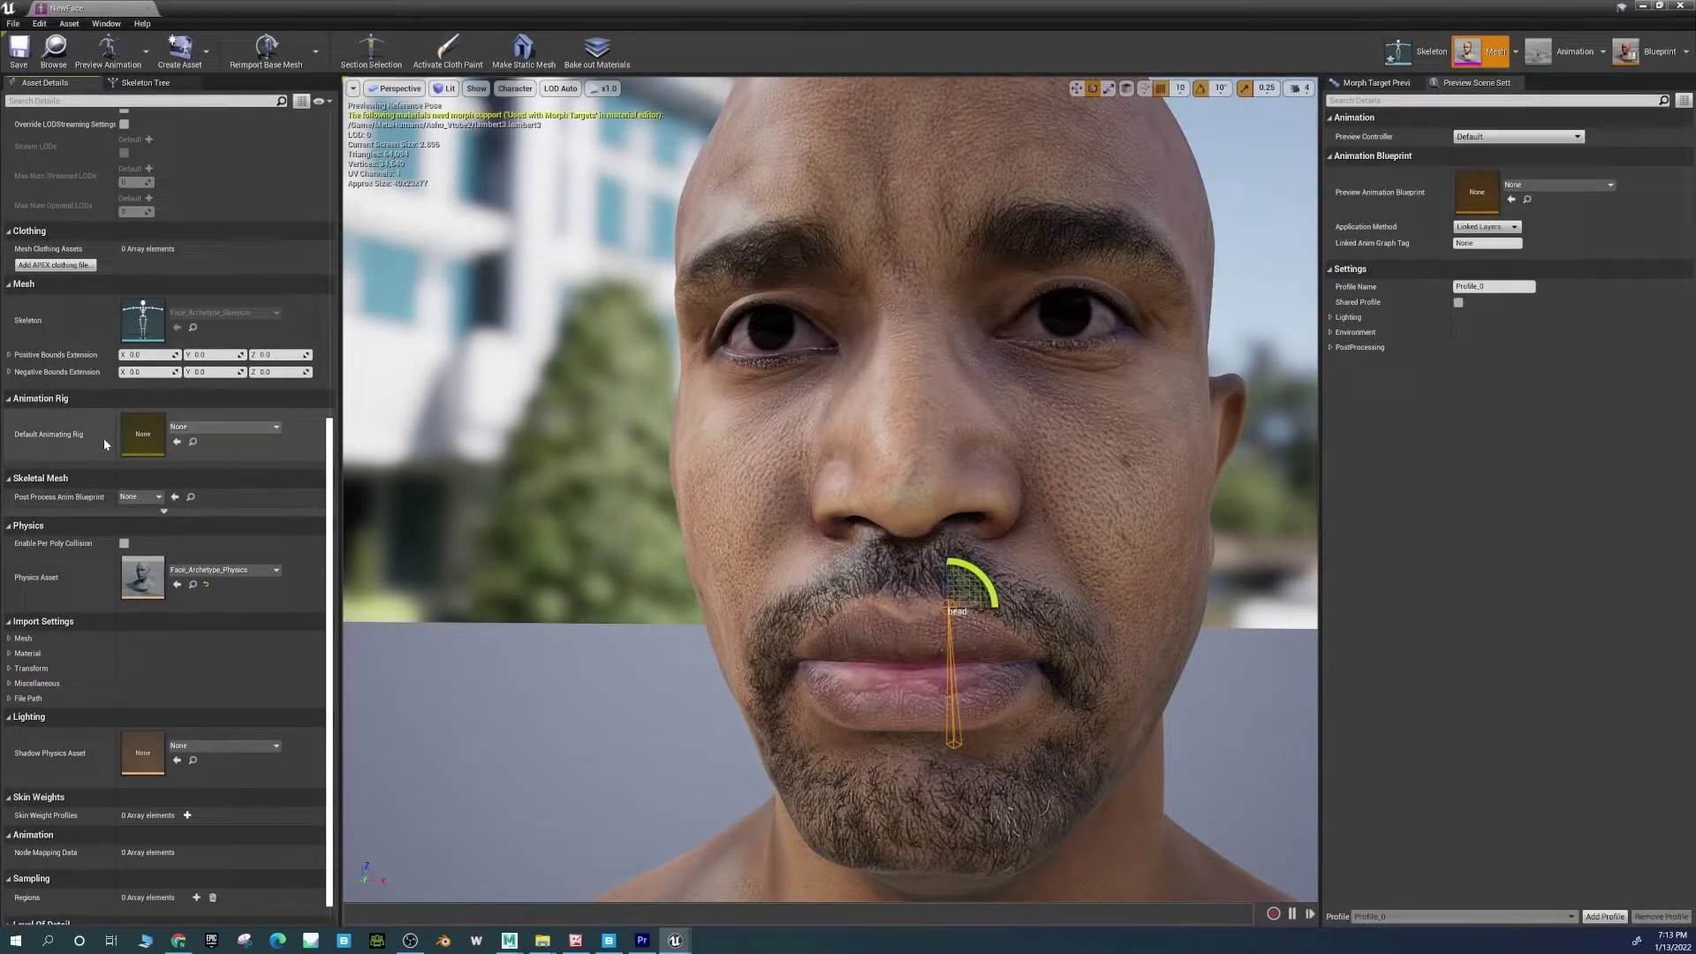
pyautogui.click(227, 426)
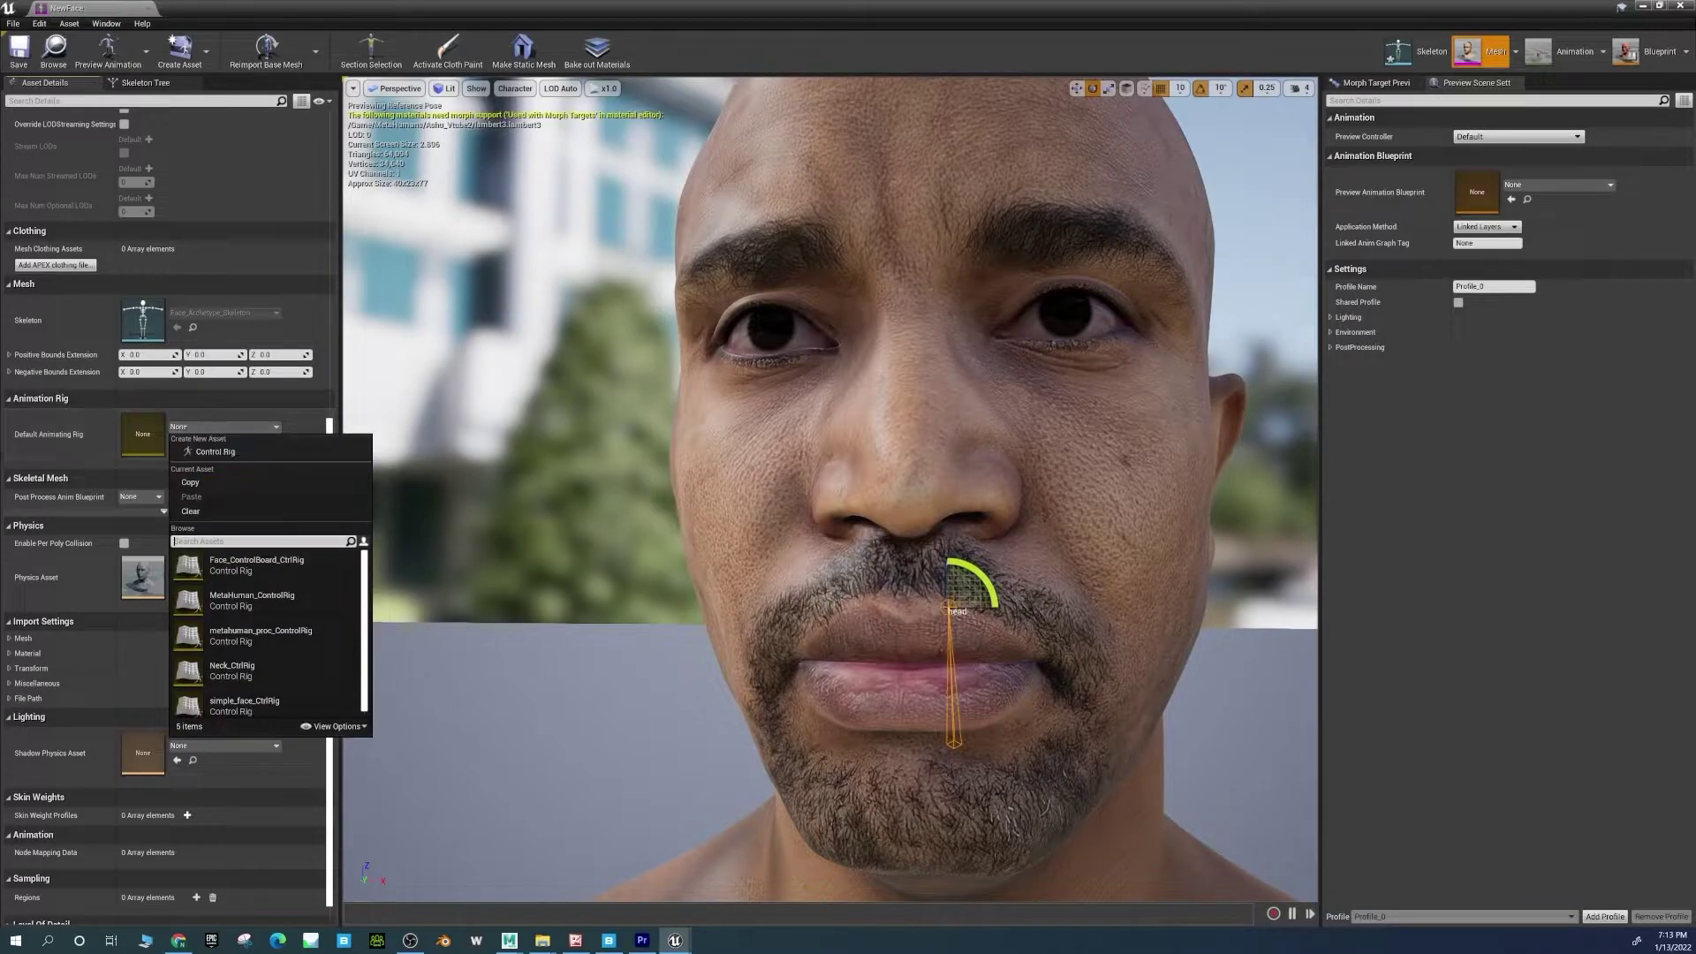
pyautogui.click(268, 560)
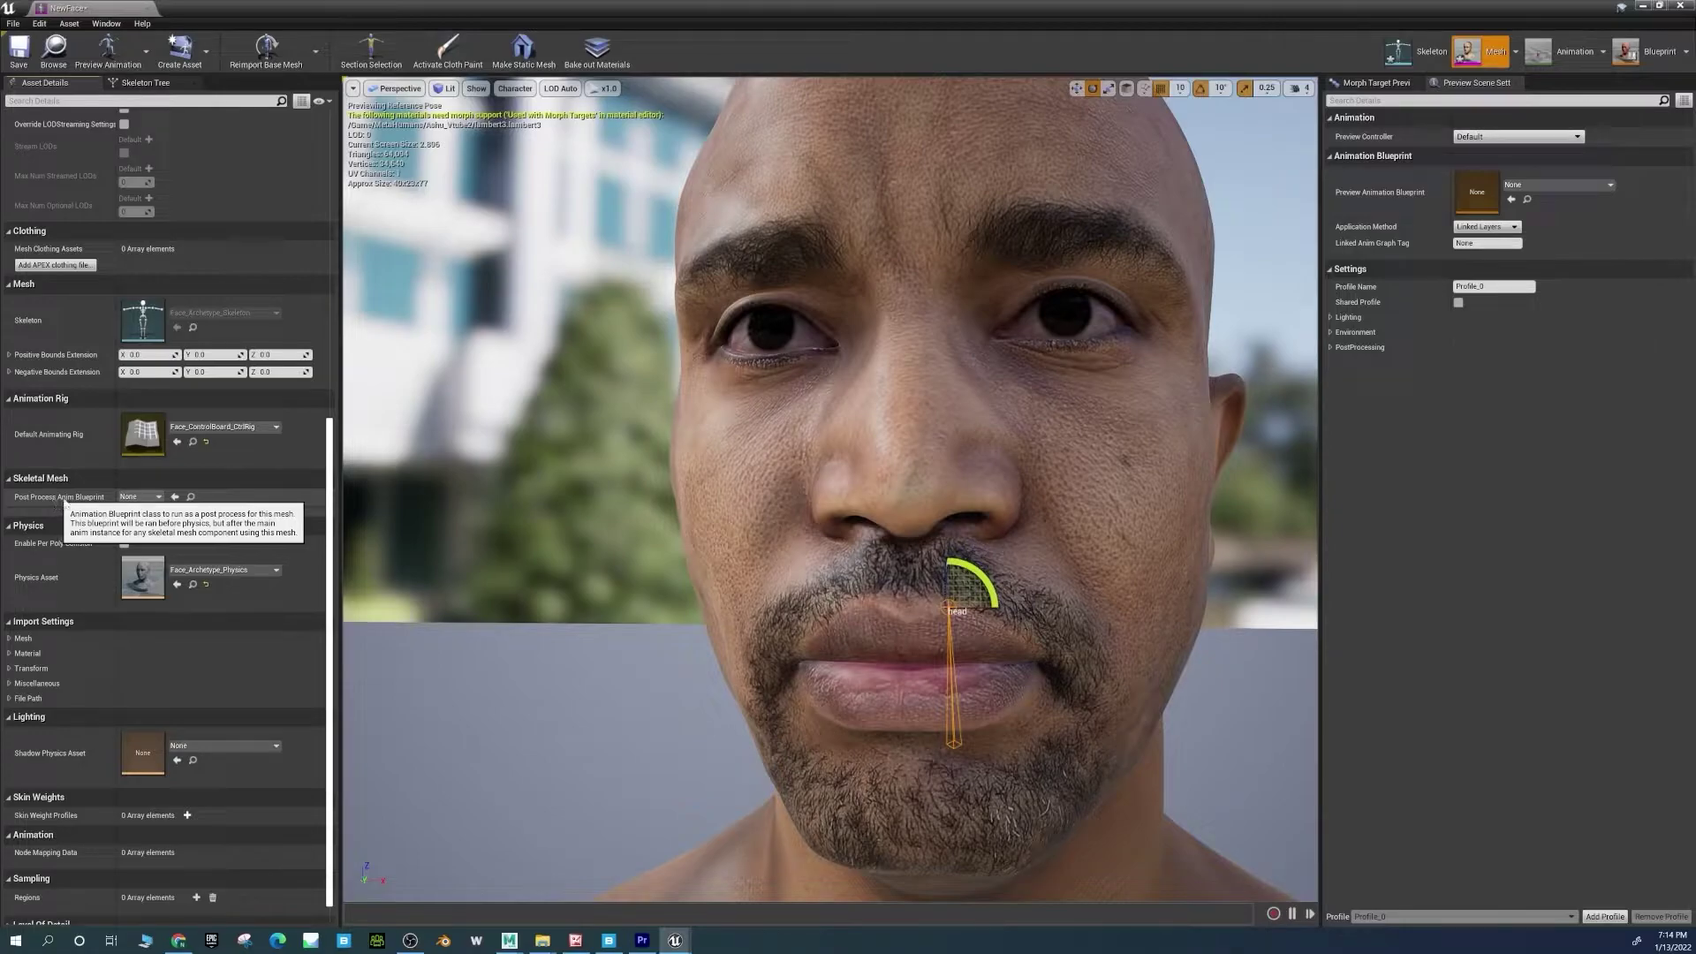
pyautogui.click(159, 497)
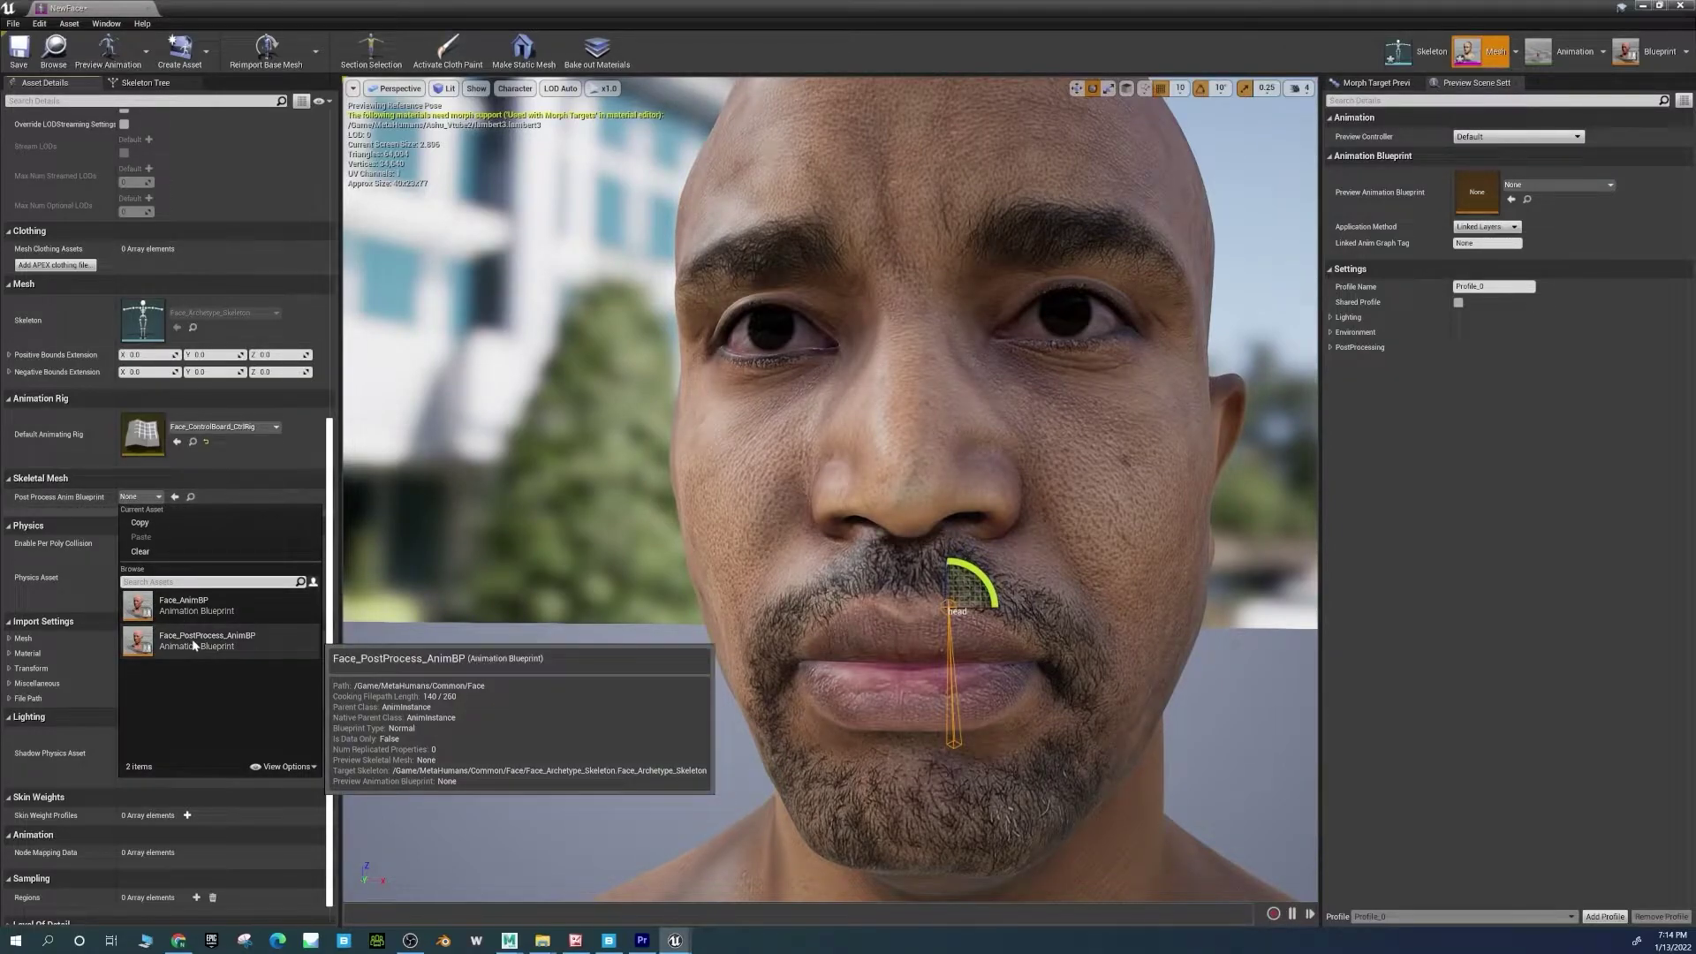
pyautogui.click(223, 642)
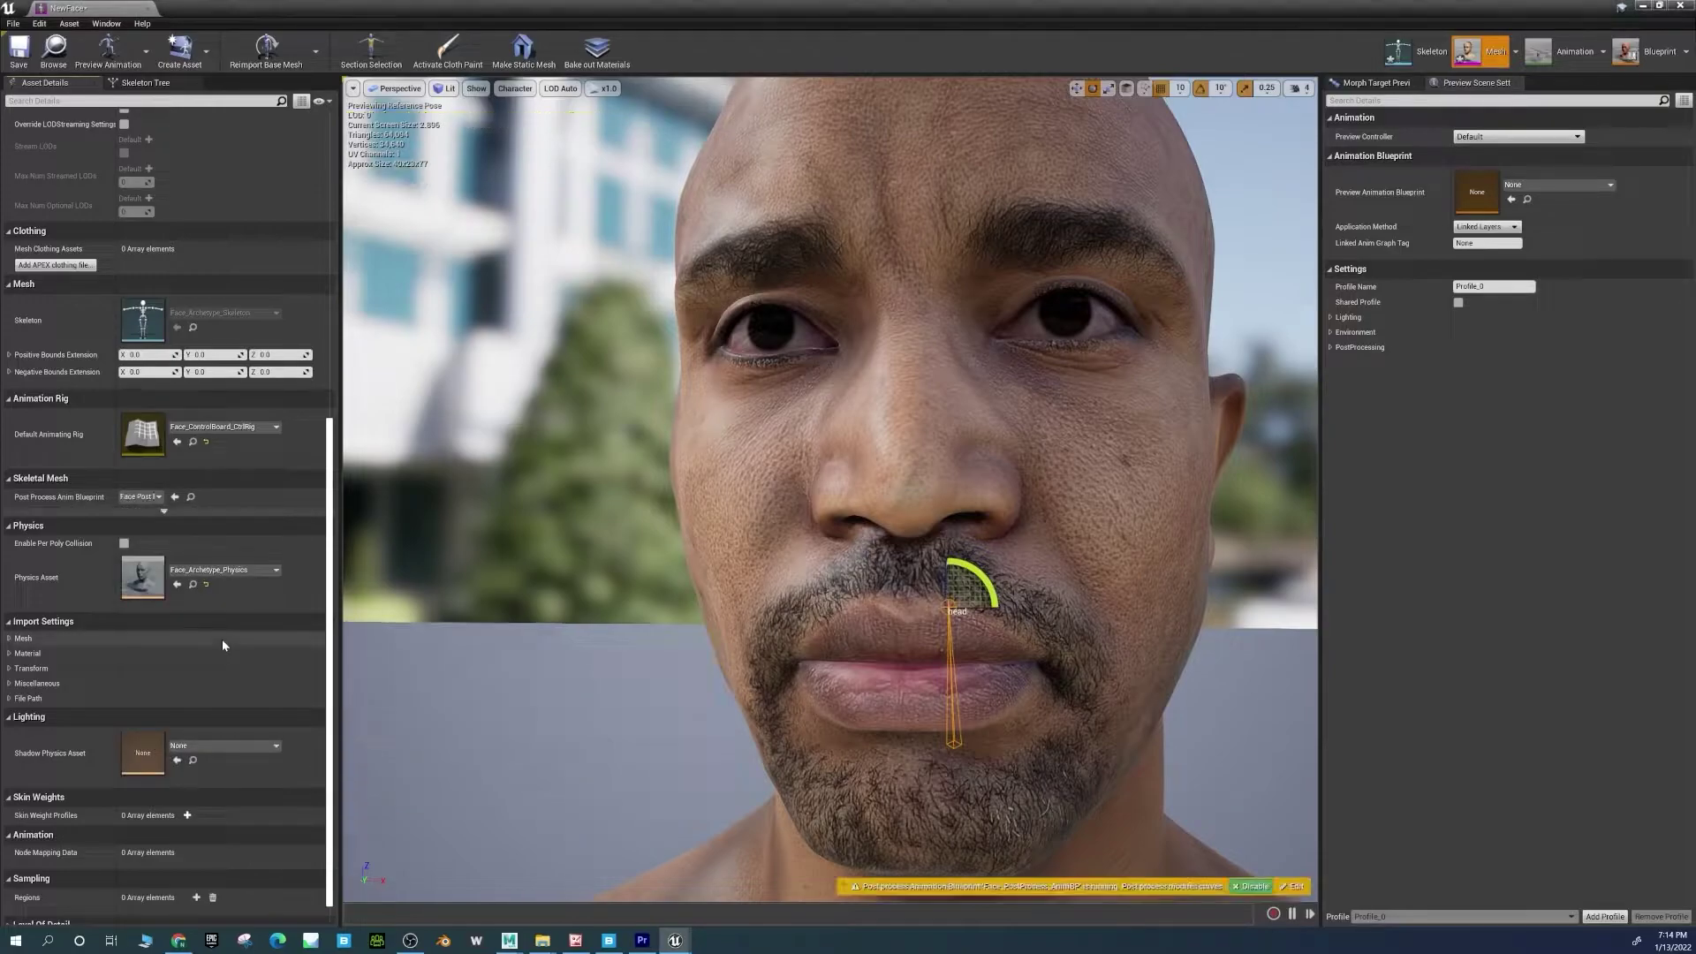
# Add DNAAsset and Asset Guideline asset user data entries to the face mesh and save it.
pyautogui.click(164, 514)
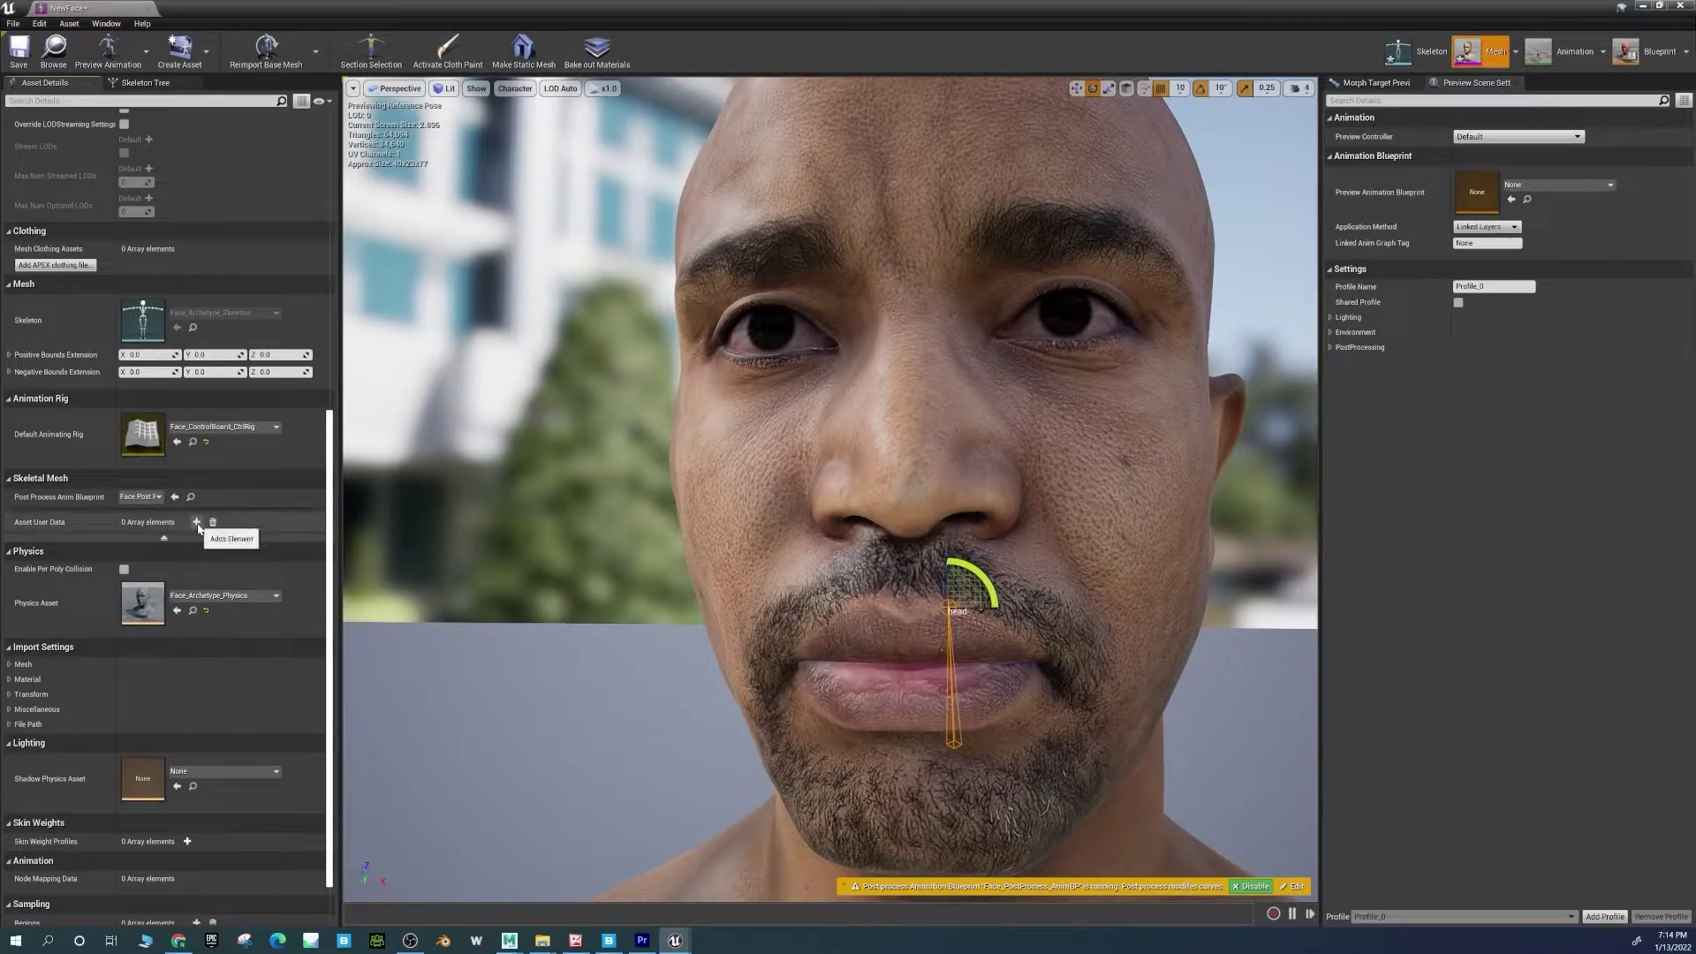
pyautogui.click(197, 523)
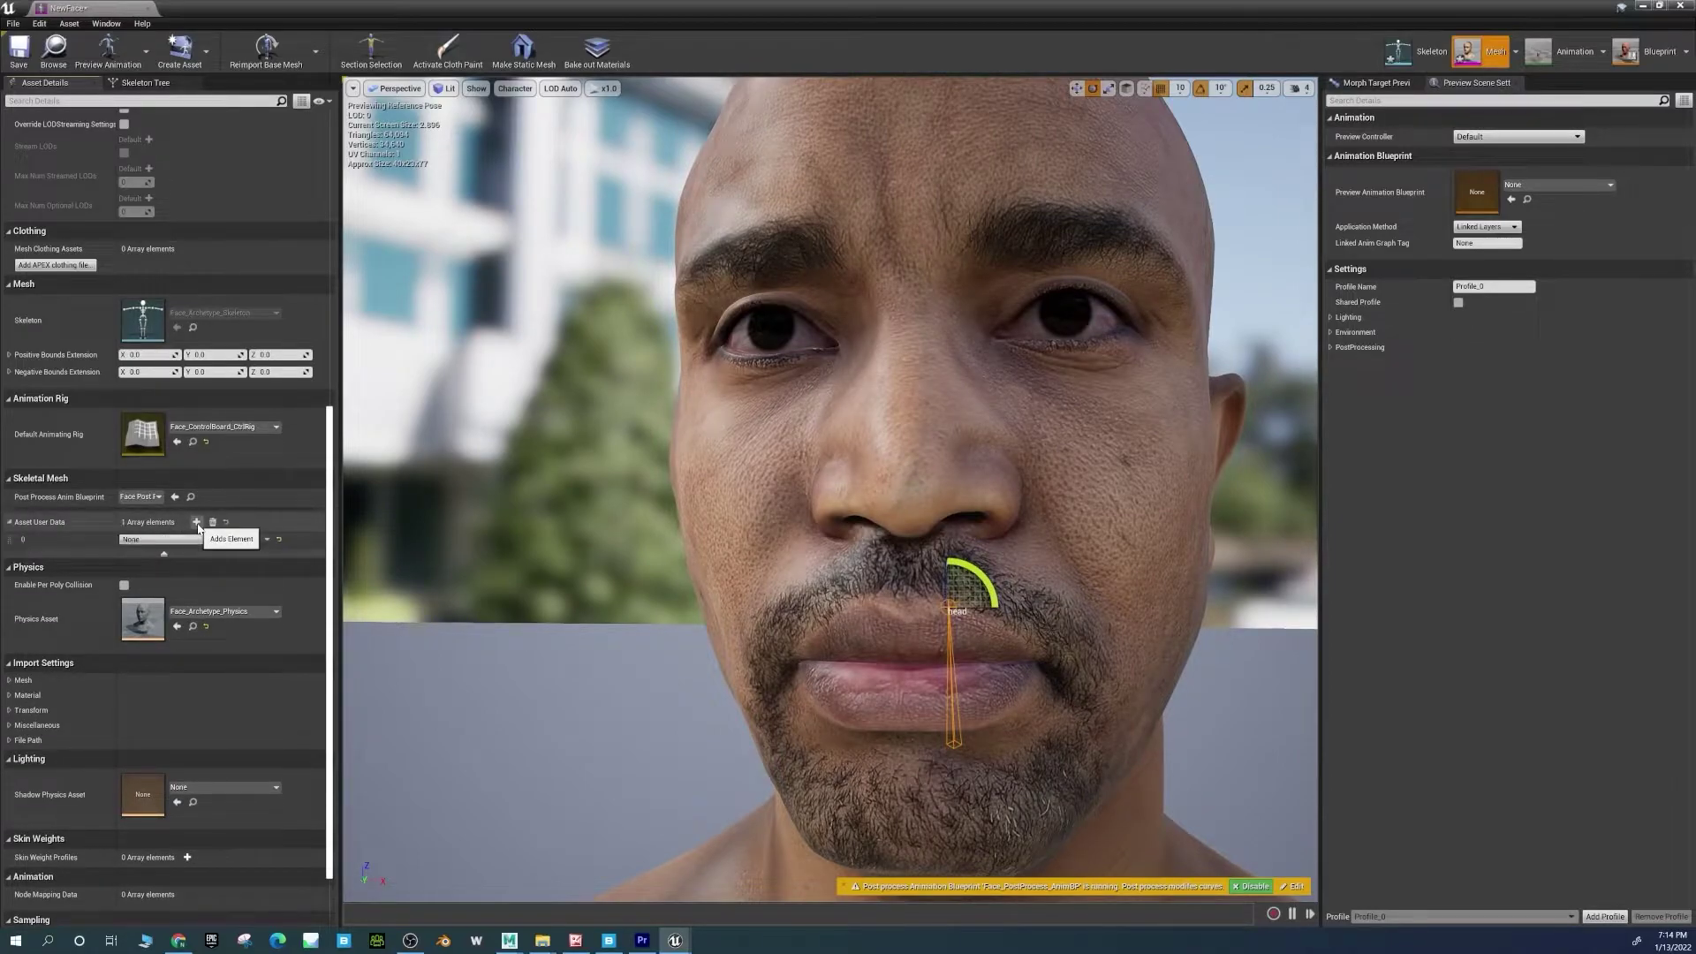
pyautogui.click(197, 523)
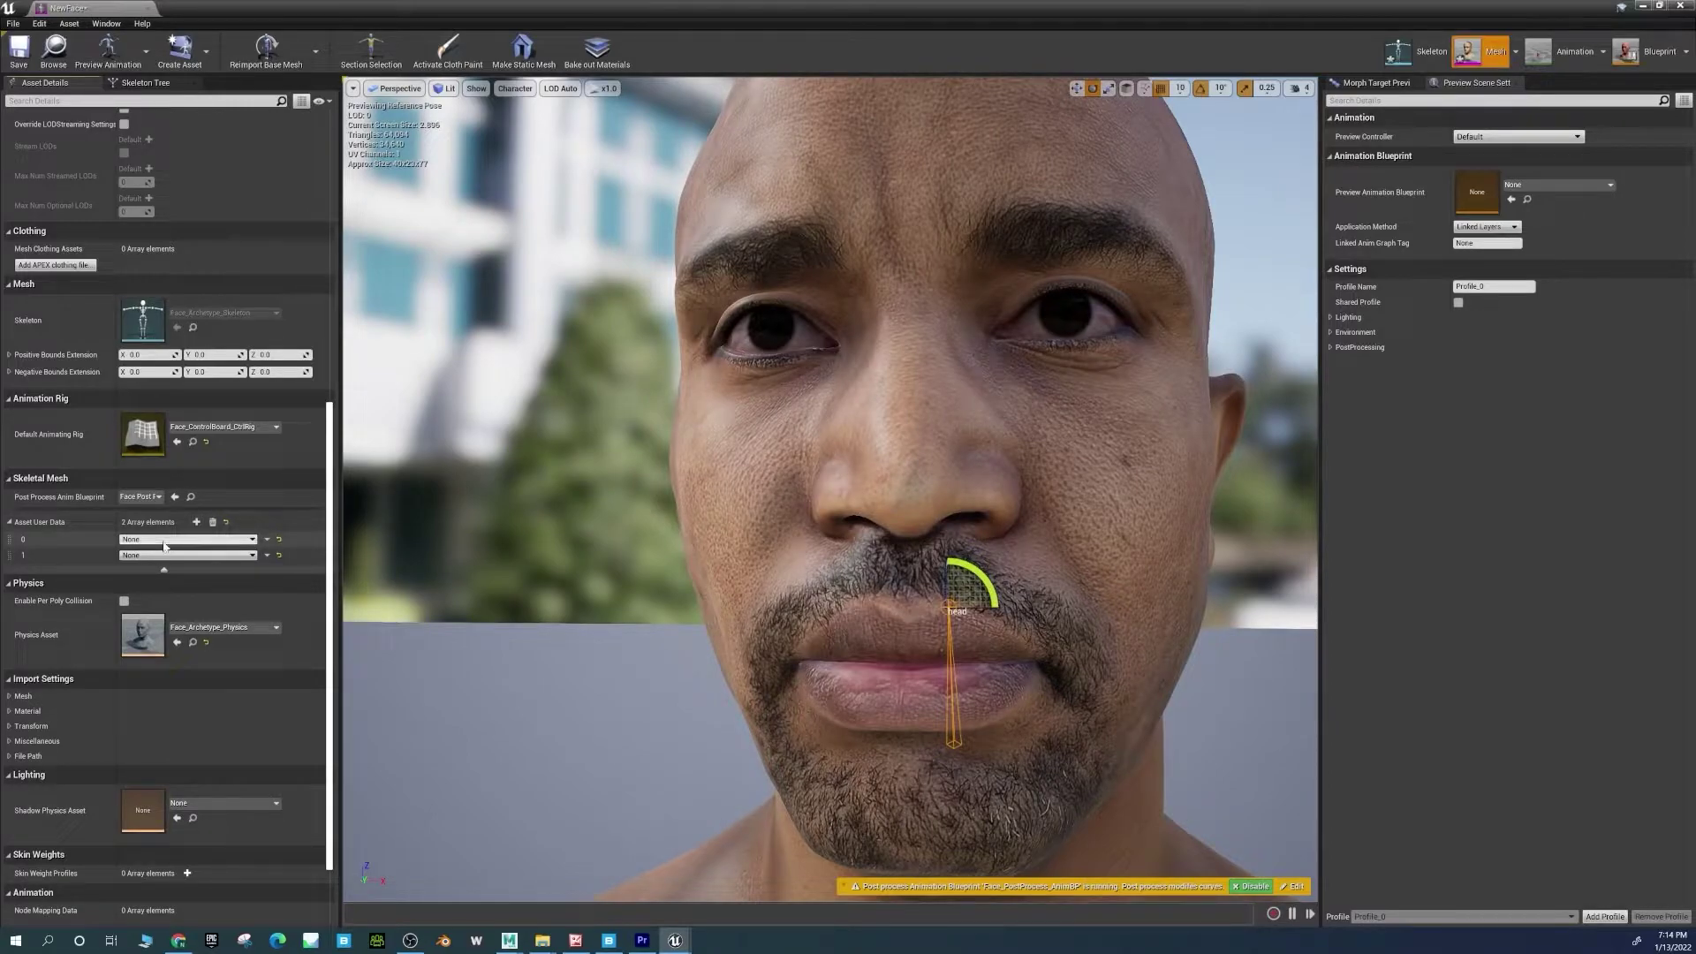
pyautogui.click(163, 540)
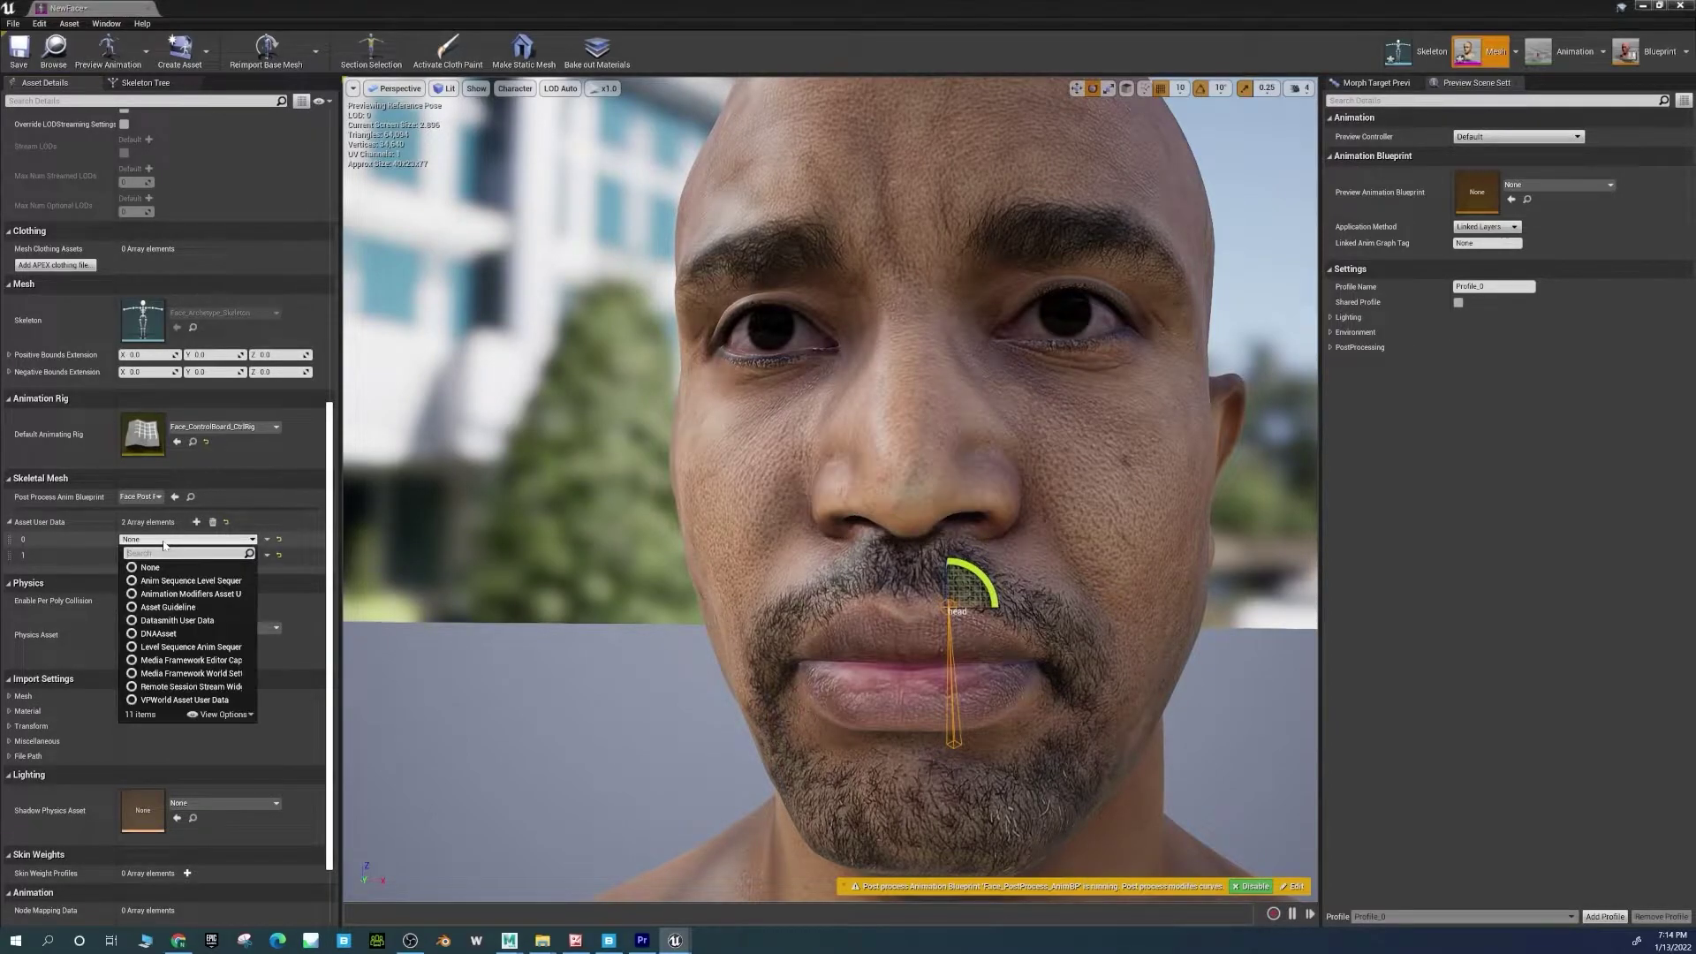
pyautogui.click(181, 635)
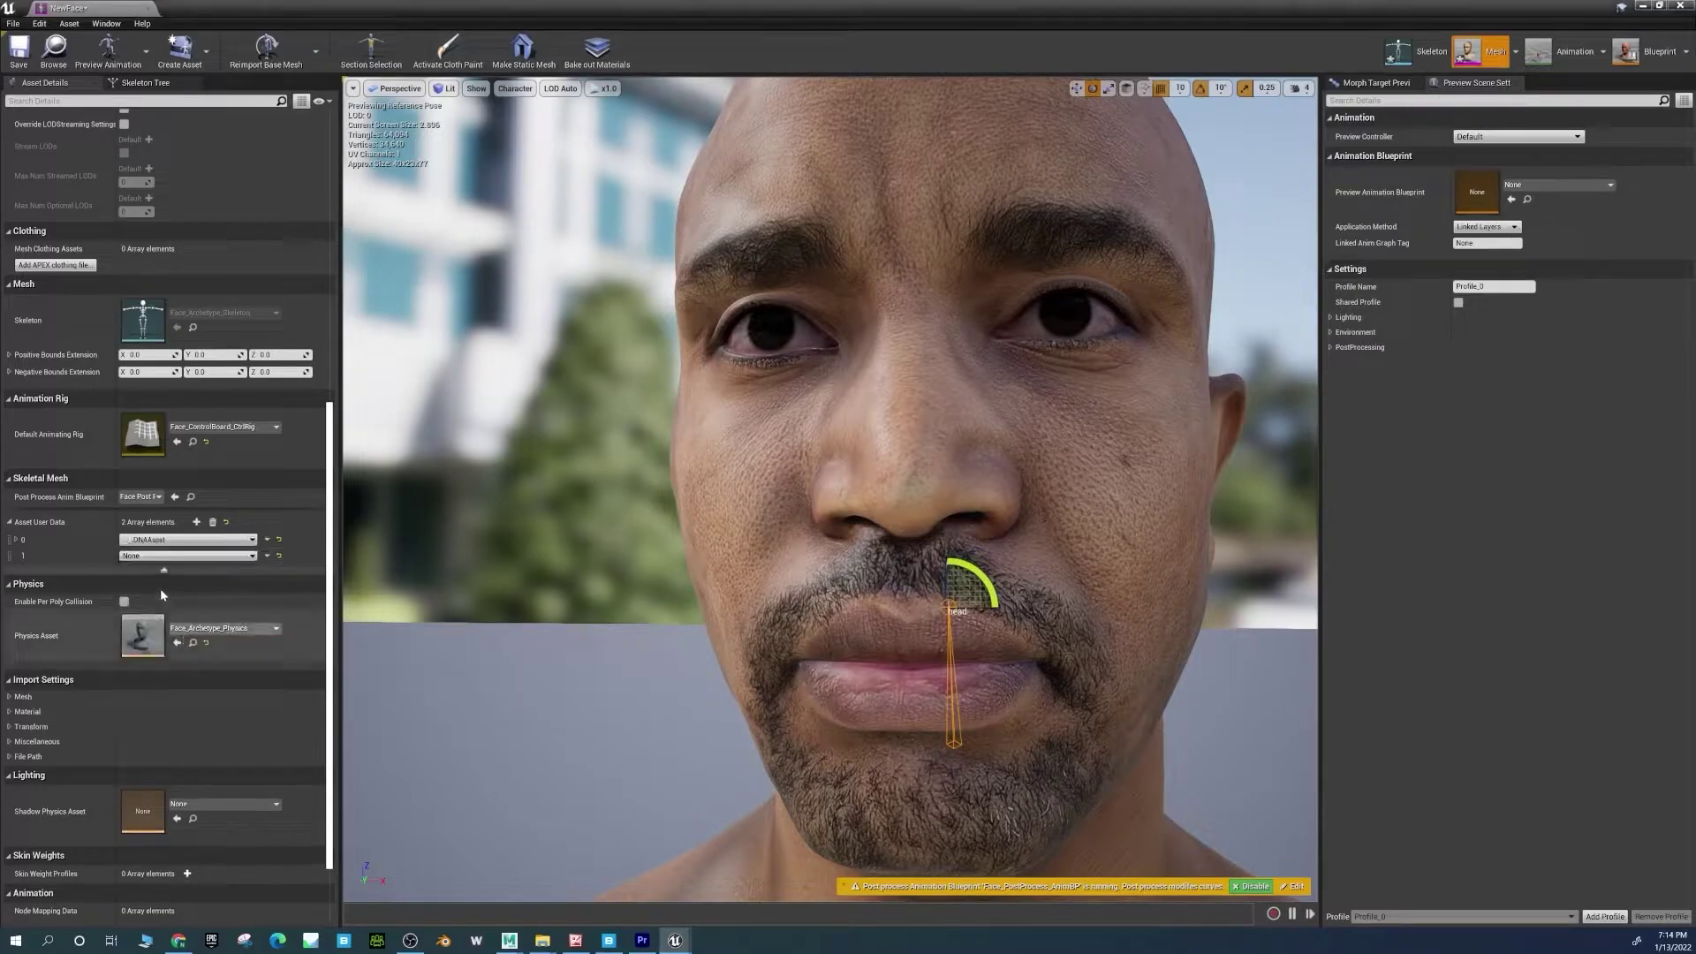
pyautogui.click(143, 556)
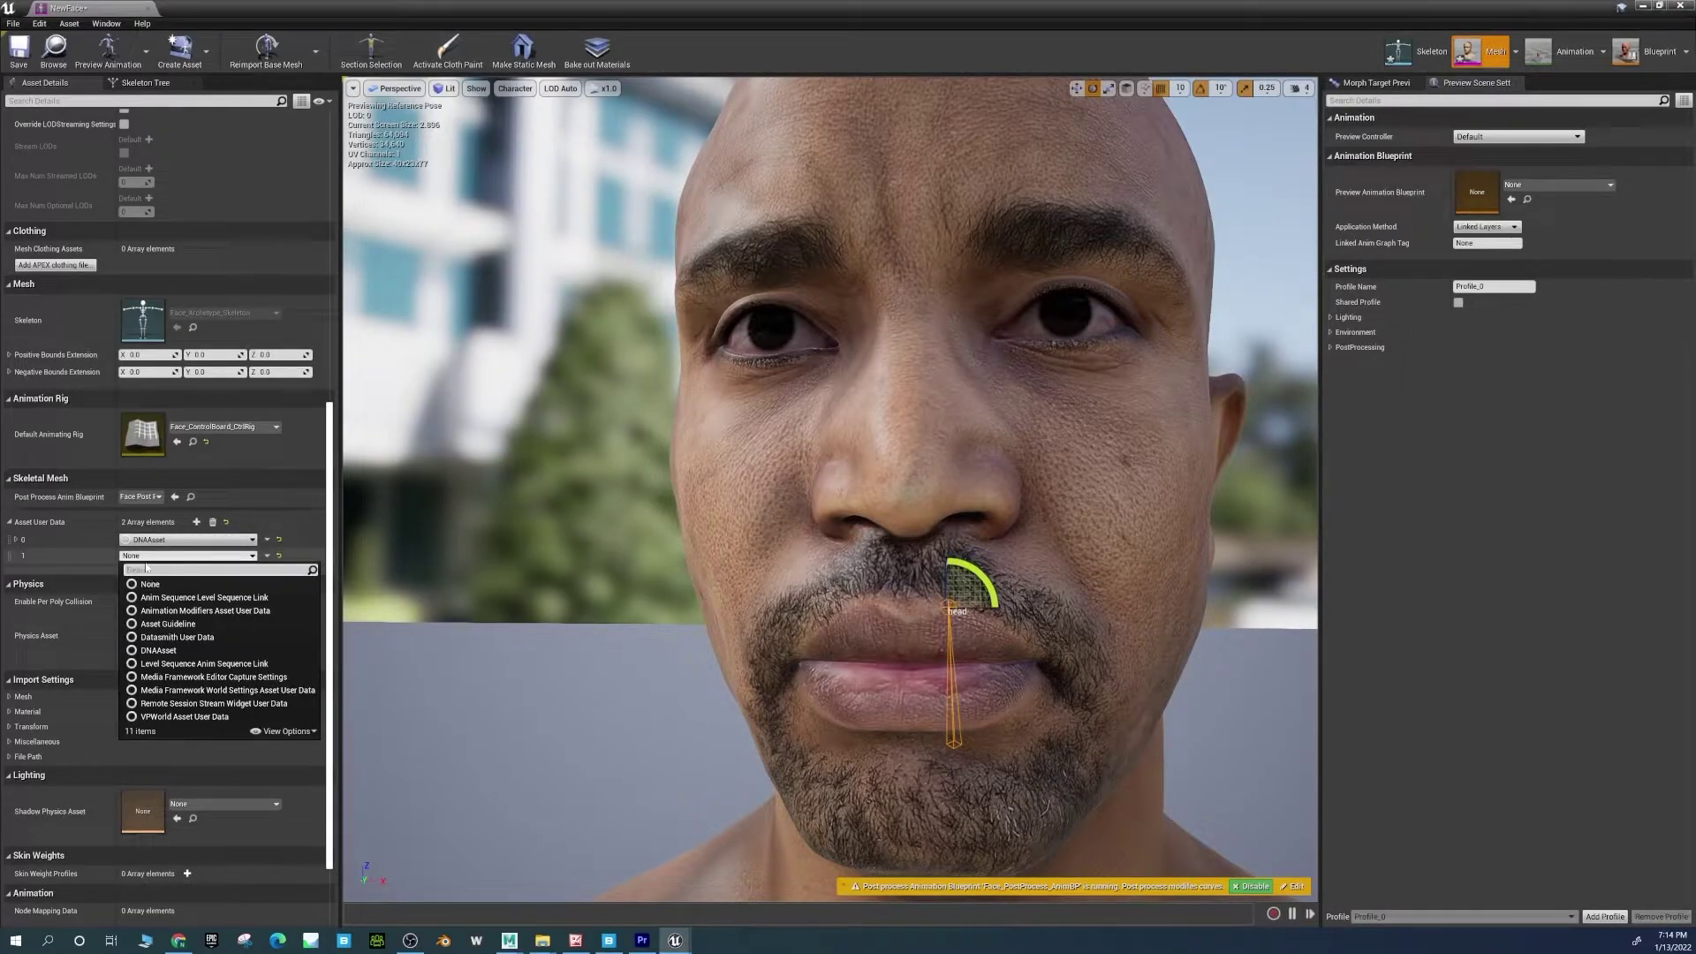
pyautogui.click(176, 624)
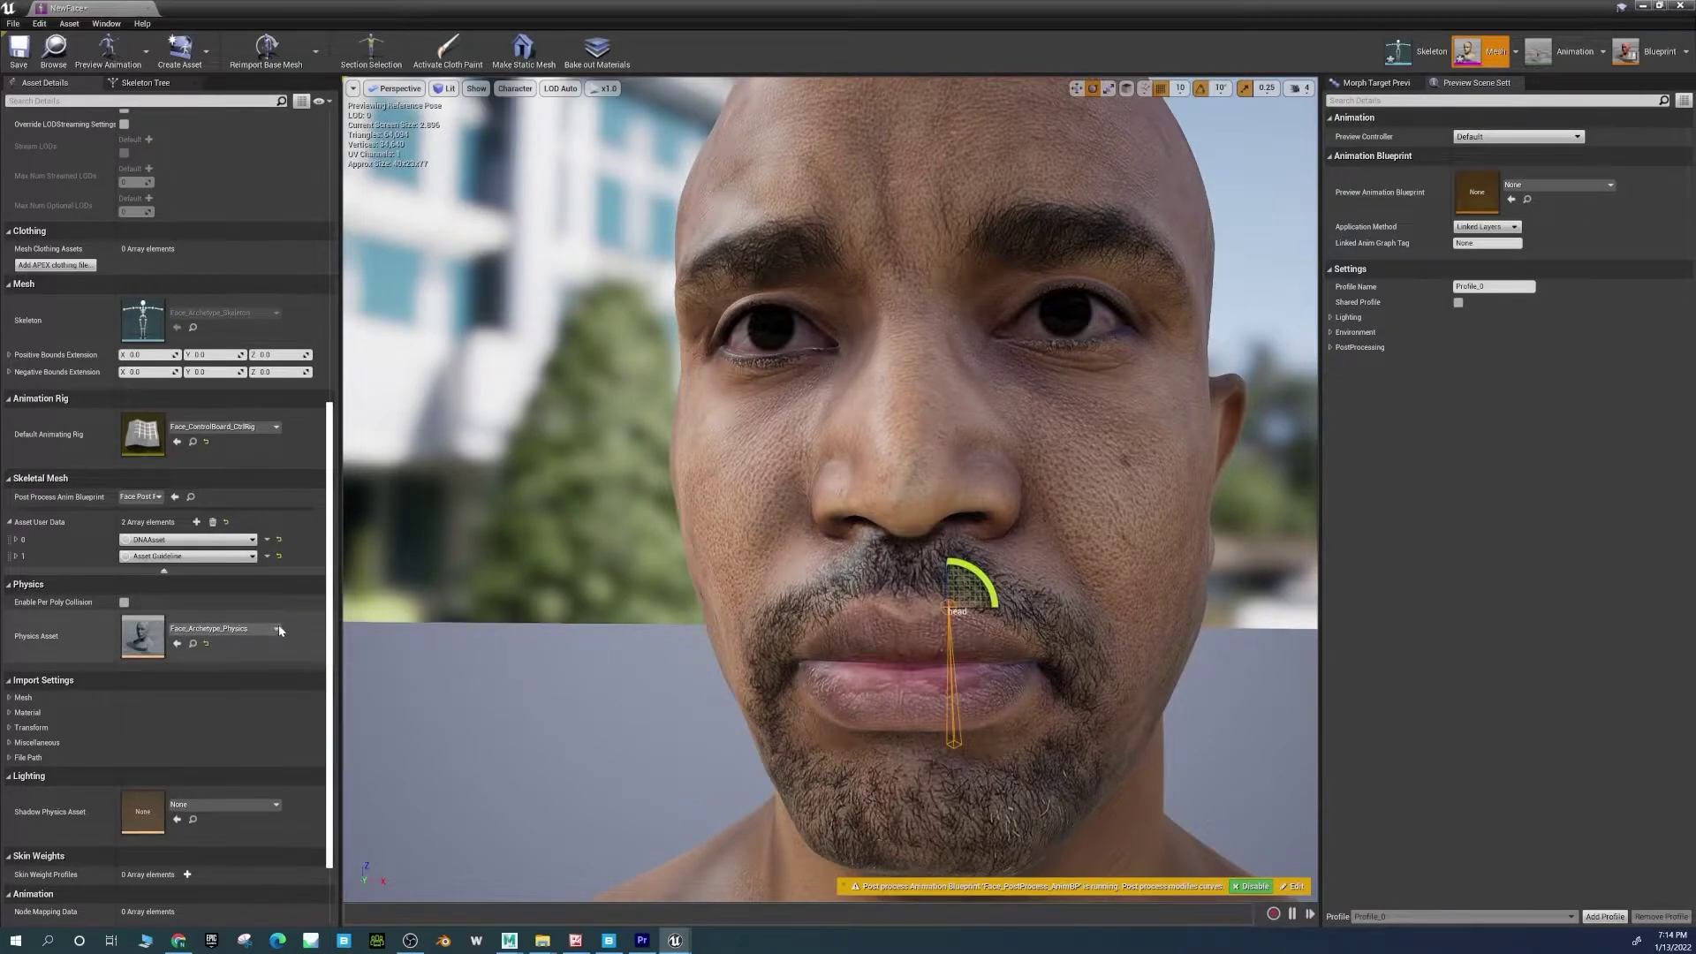
pyautogui.moveTo(331, 605); pyautogui.dragTo(363, 295)
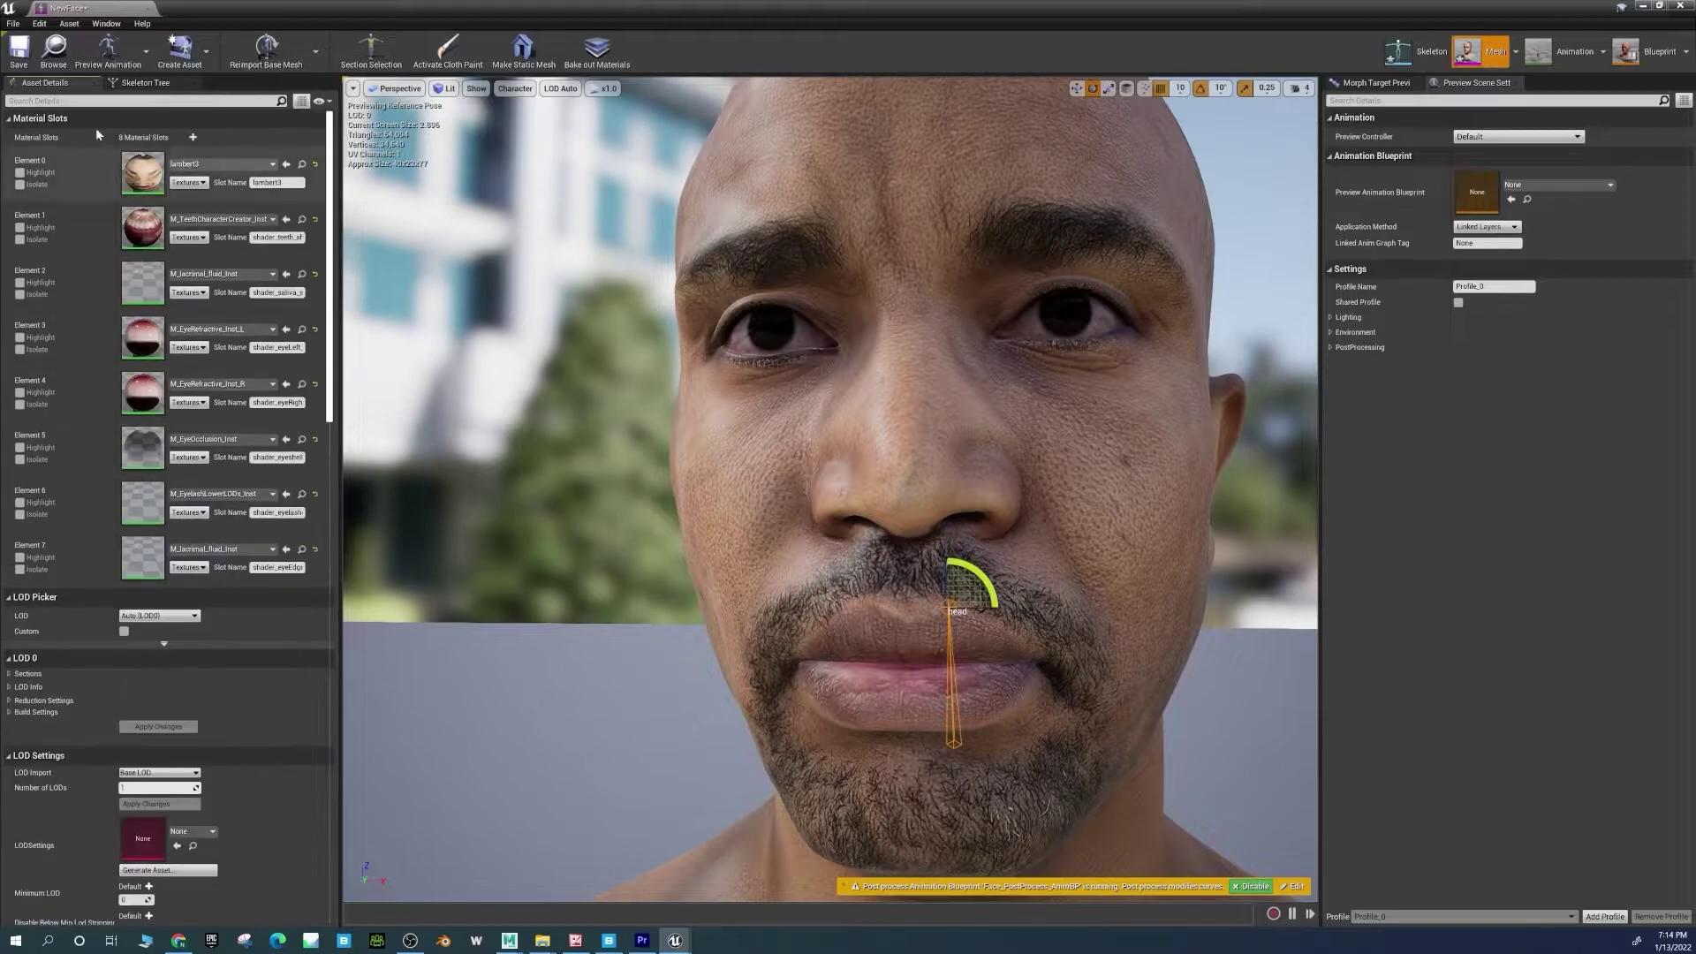
pyautogui.click(16, 62)
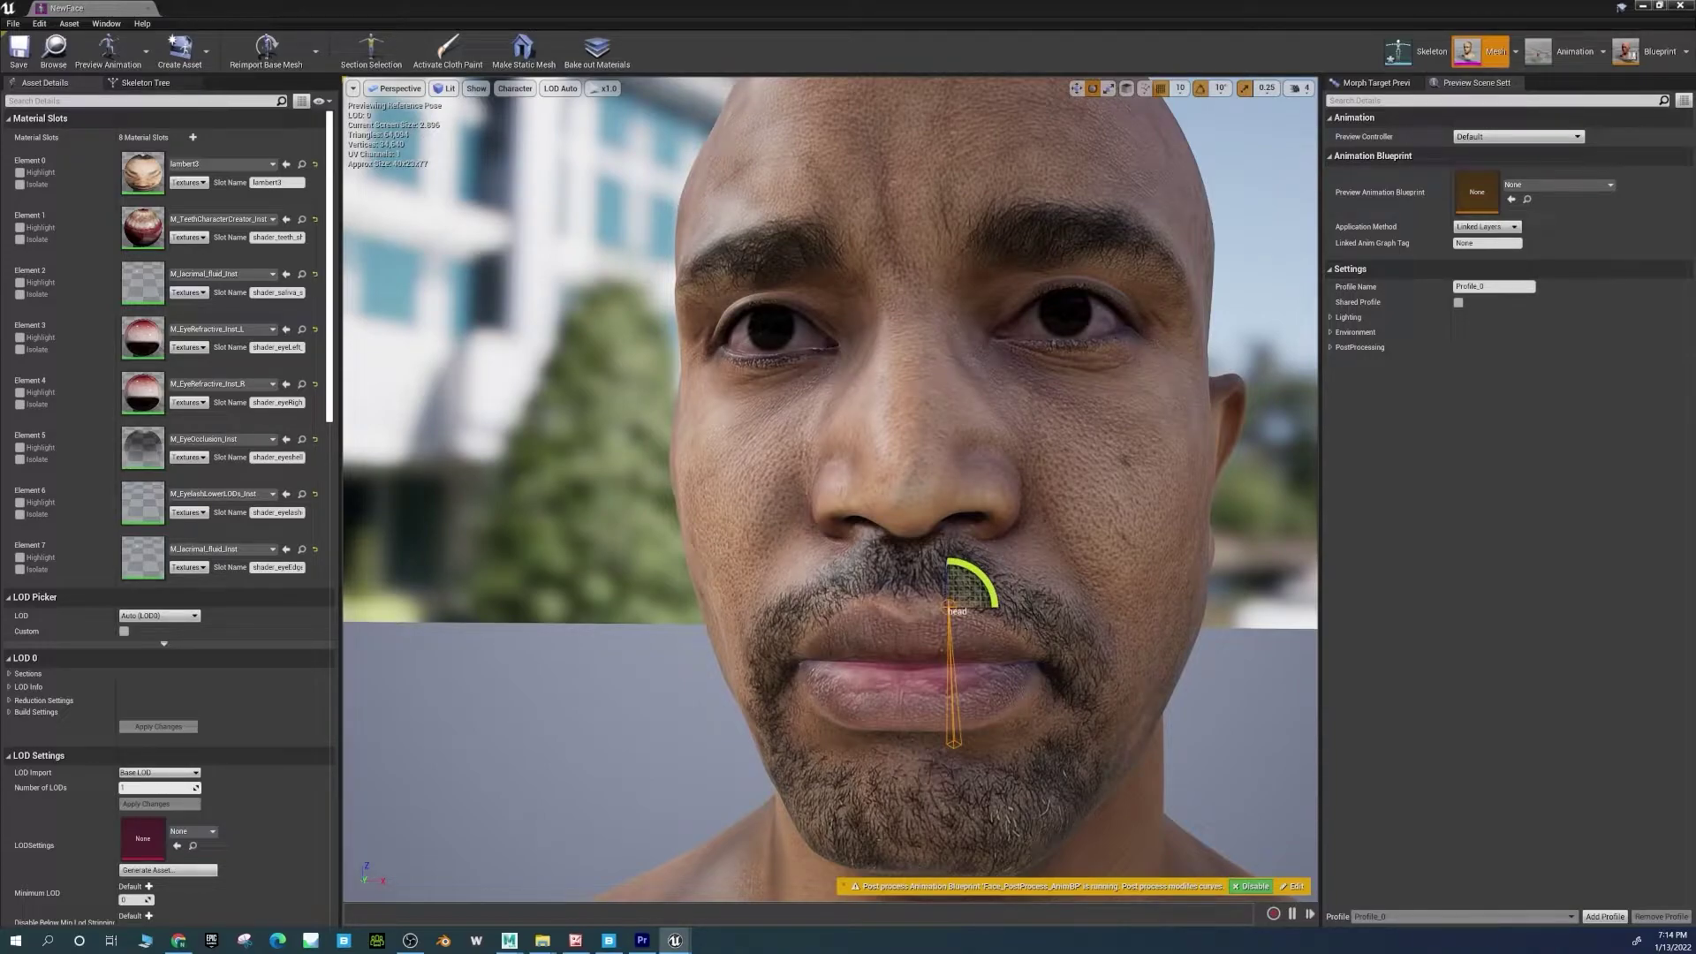
# In Quixel Bridge, open ASHU_VTUBE2's downloaded files with Go to Files.
pyautogui.click(614, 942)
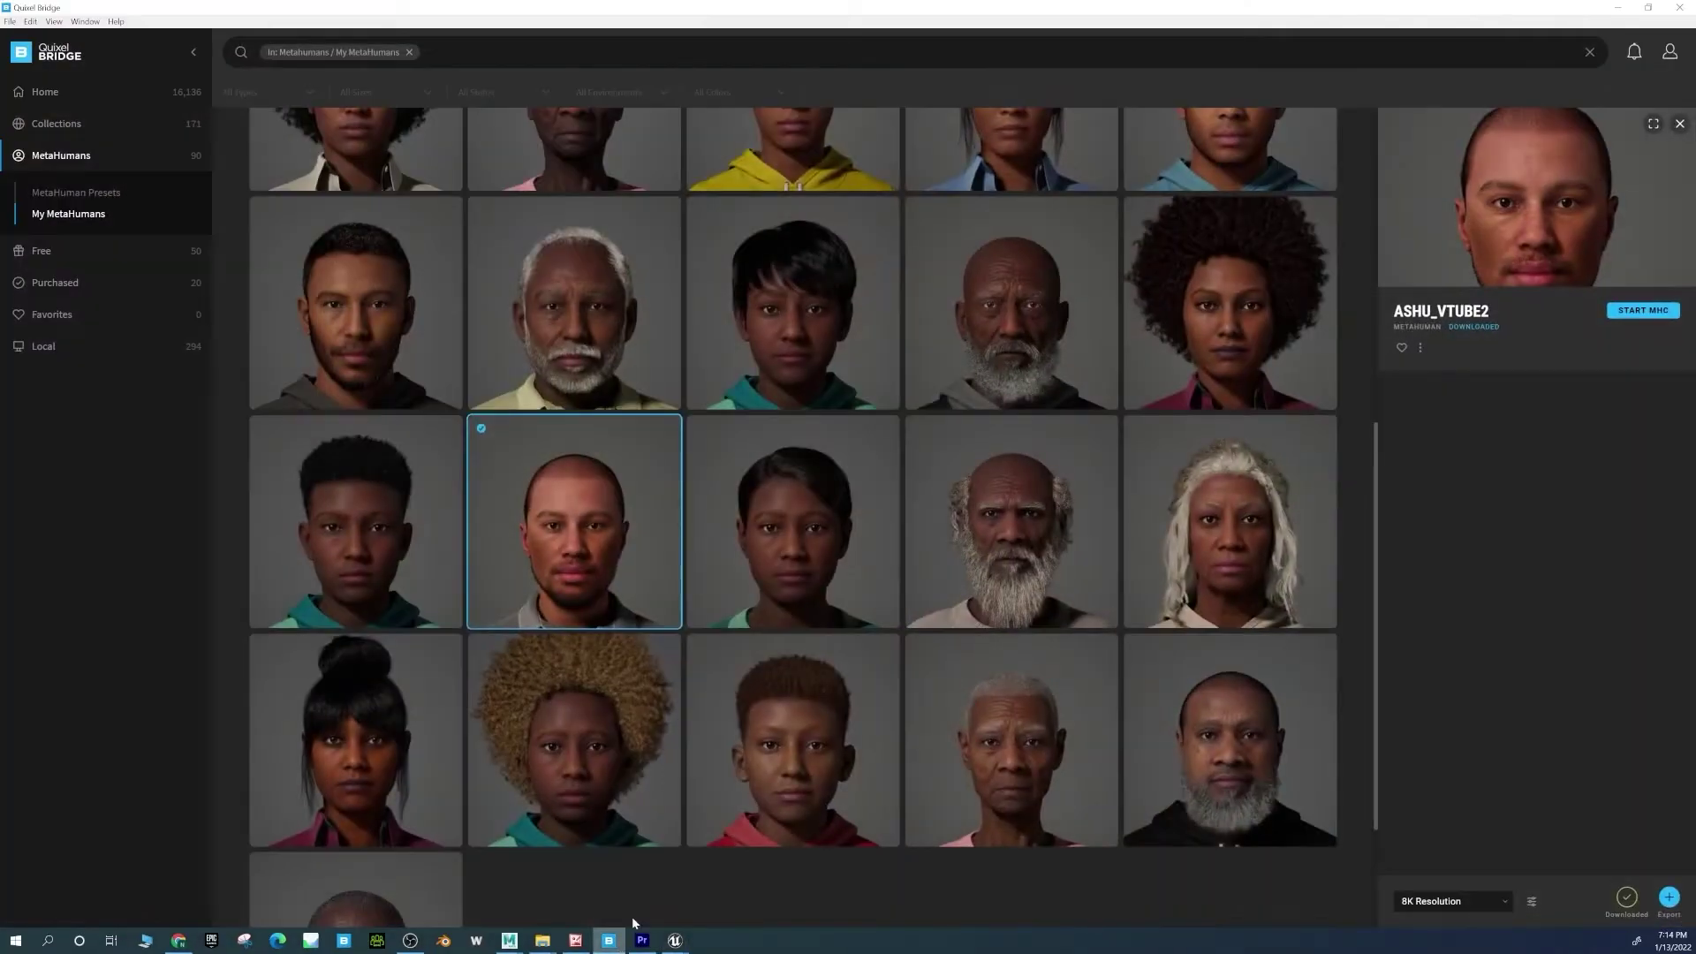
pyautogui.click(1420, 349)
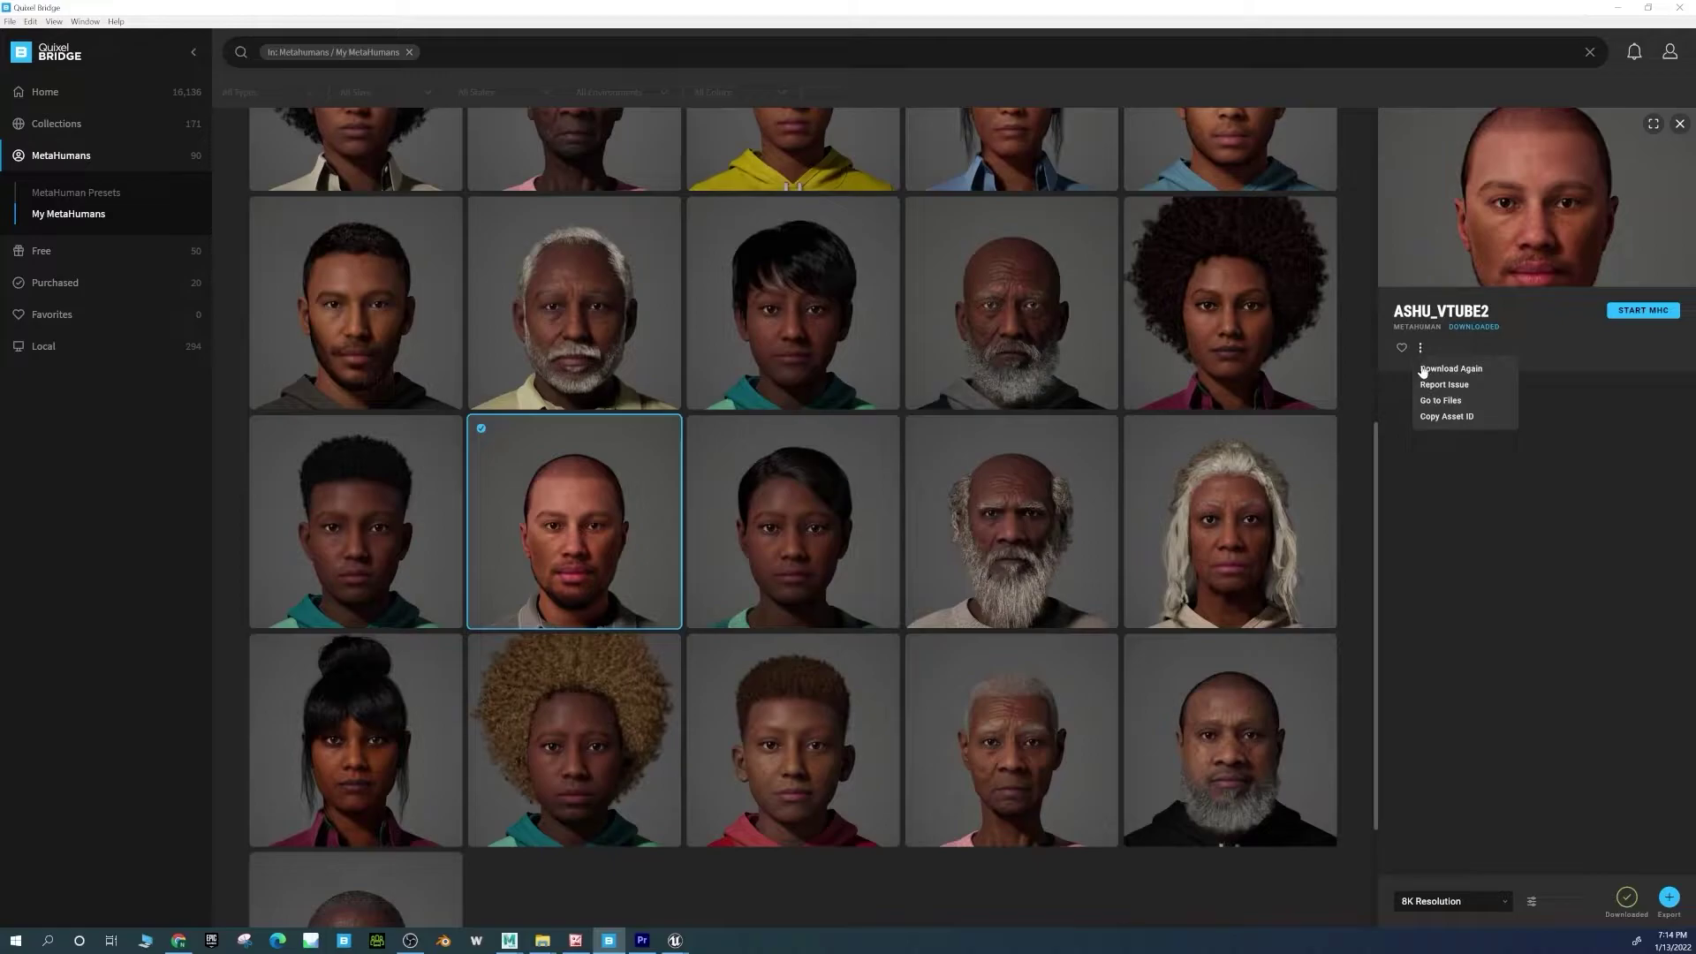
pyautogui.click(1448, 405)
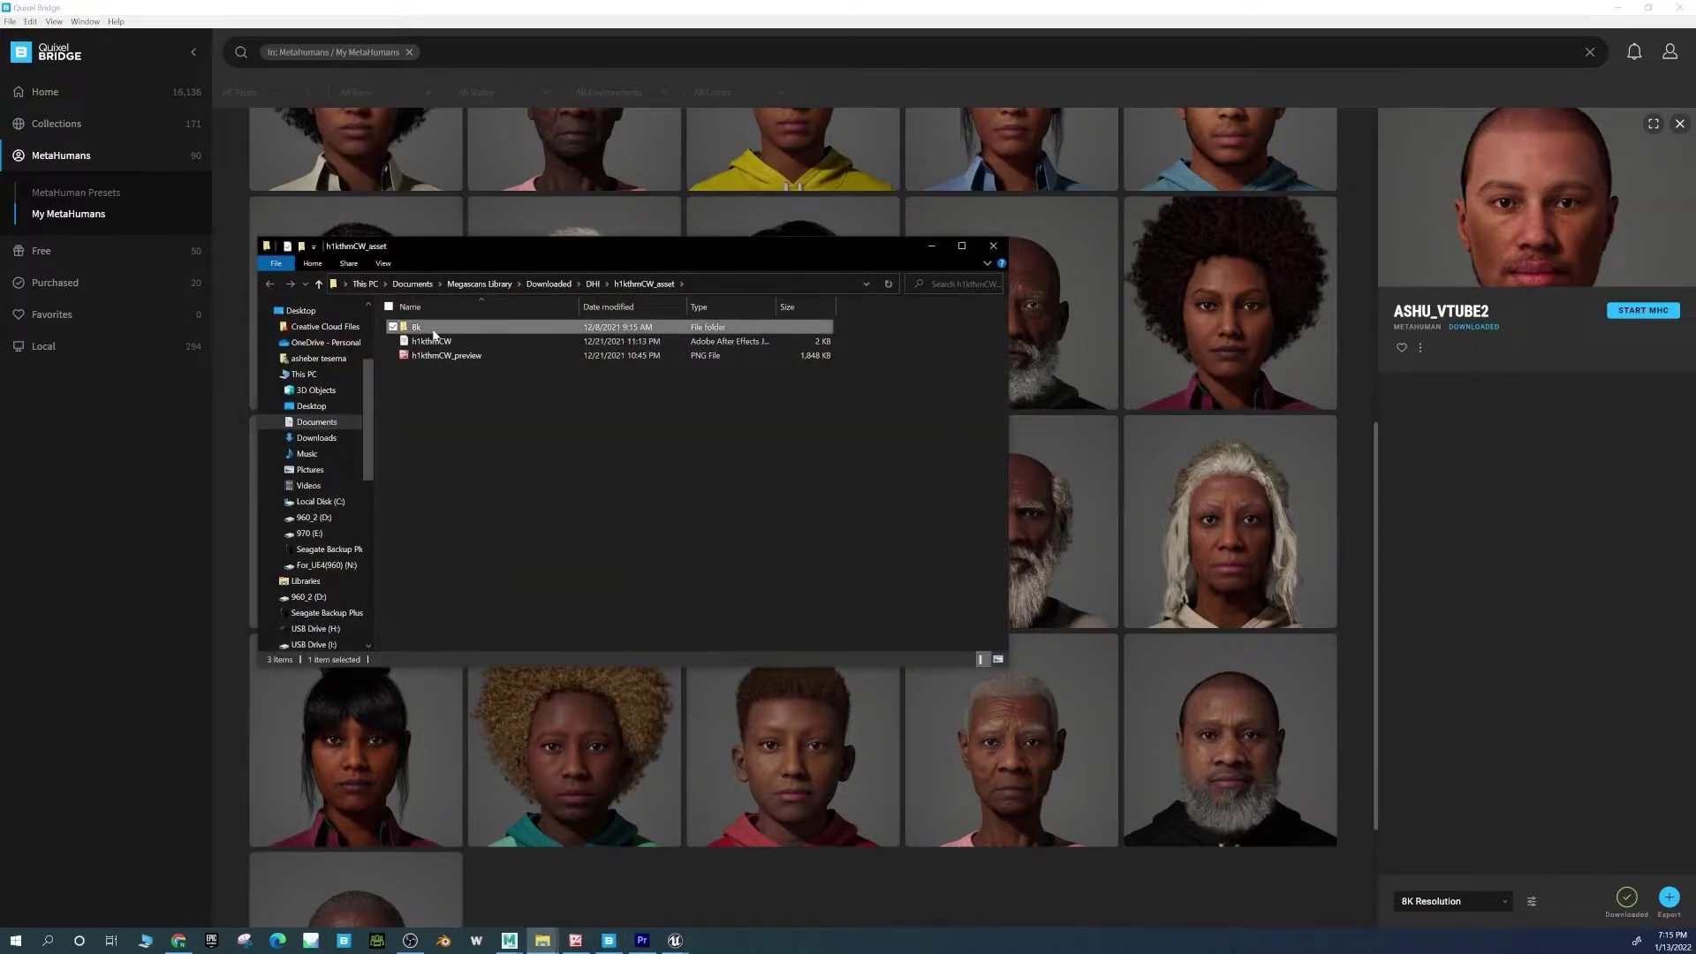
# Browse 8k > asset_ue_source > MetaHumans > Ashu_Vtube2 > SourceAssets and select Ashu_Vtube2.dna.
pyautogui.doubleClick(436, 332)
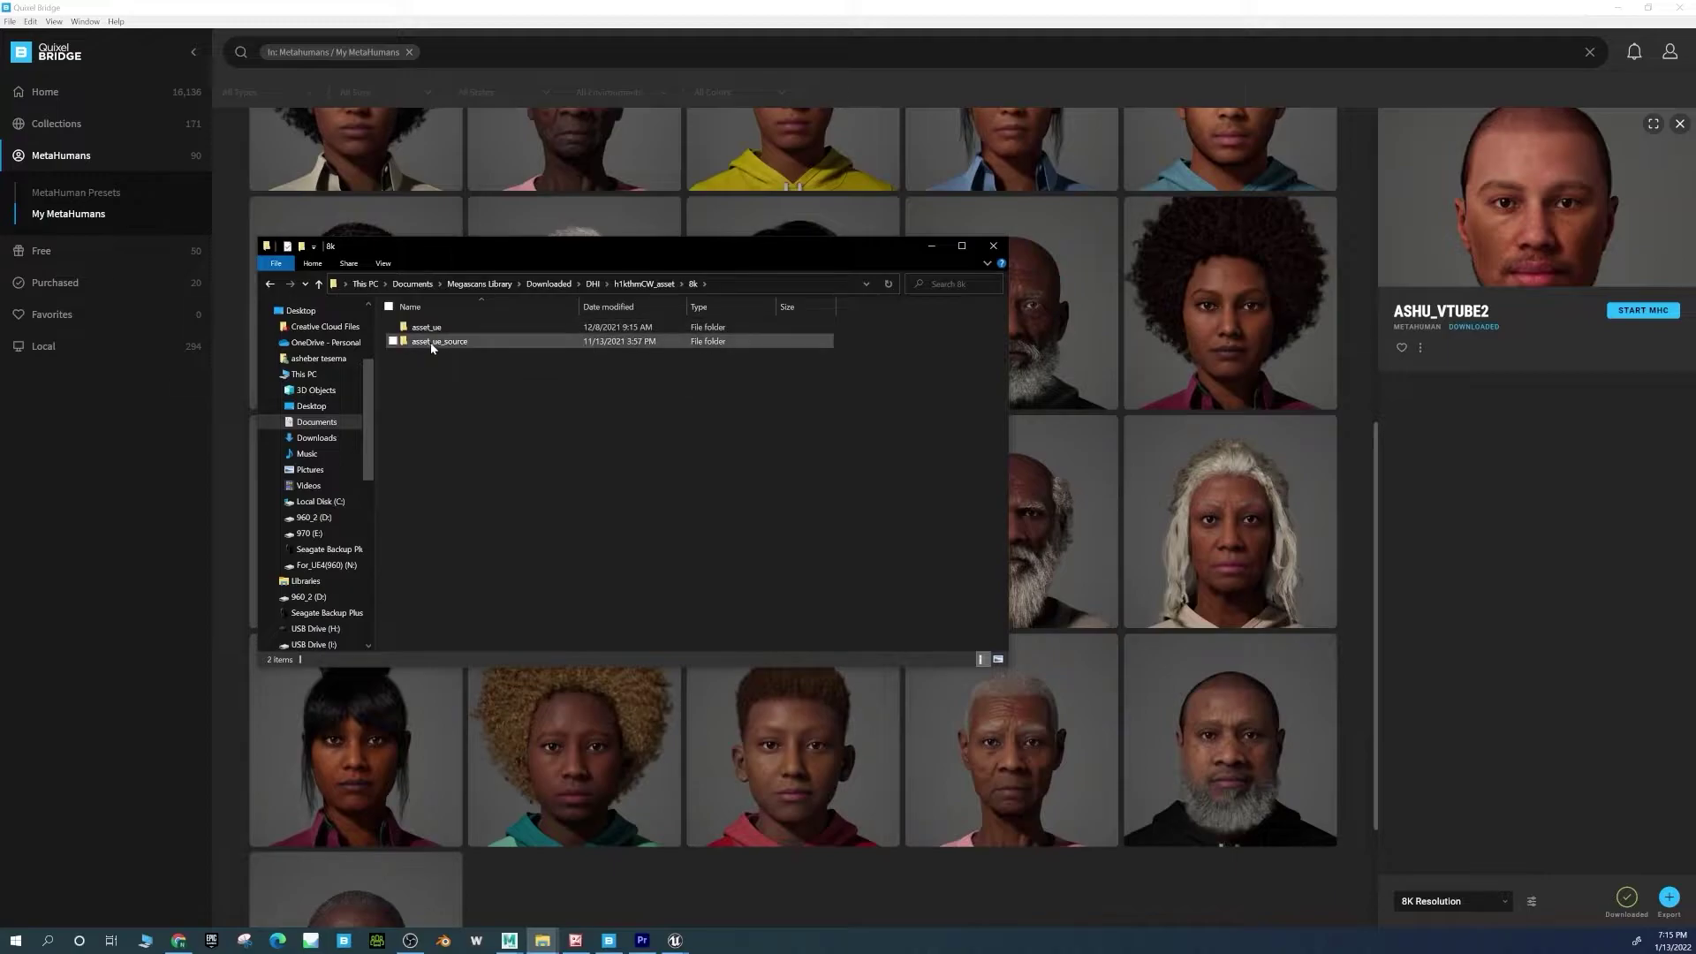
pyautogui.doubleClick(437, 342)
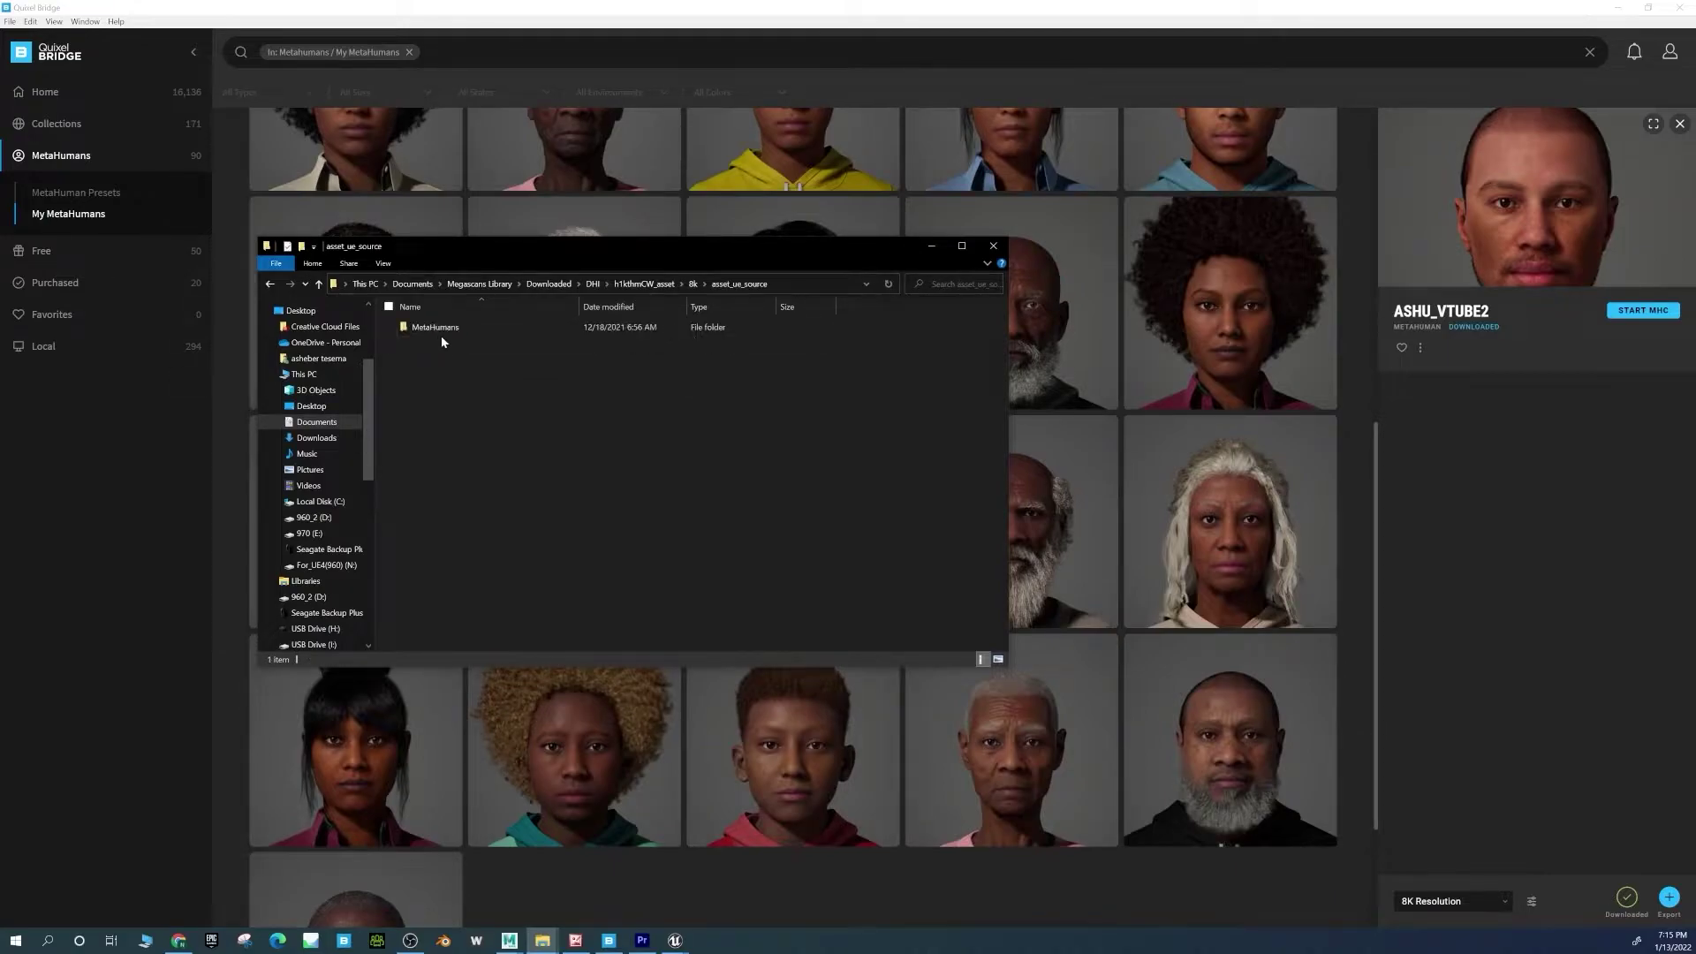
pyautogui.doubleClick(477, 328)
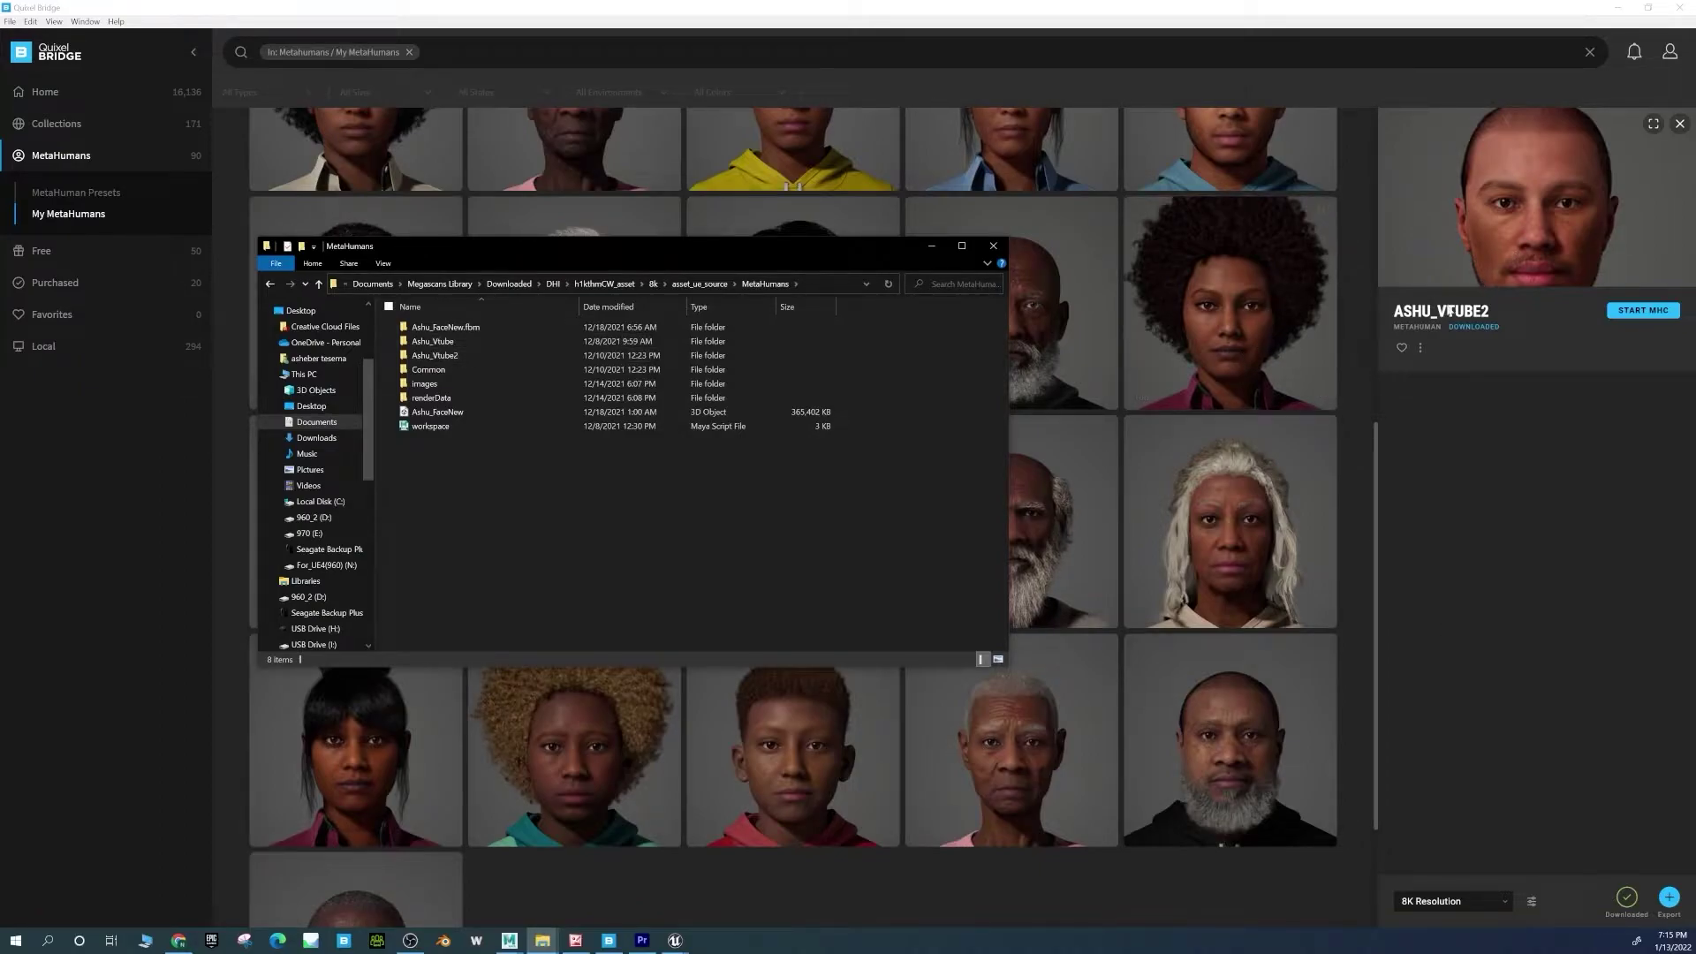
pyautogui.doubleClick(454, 356)
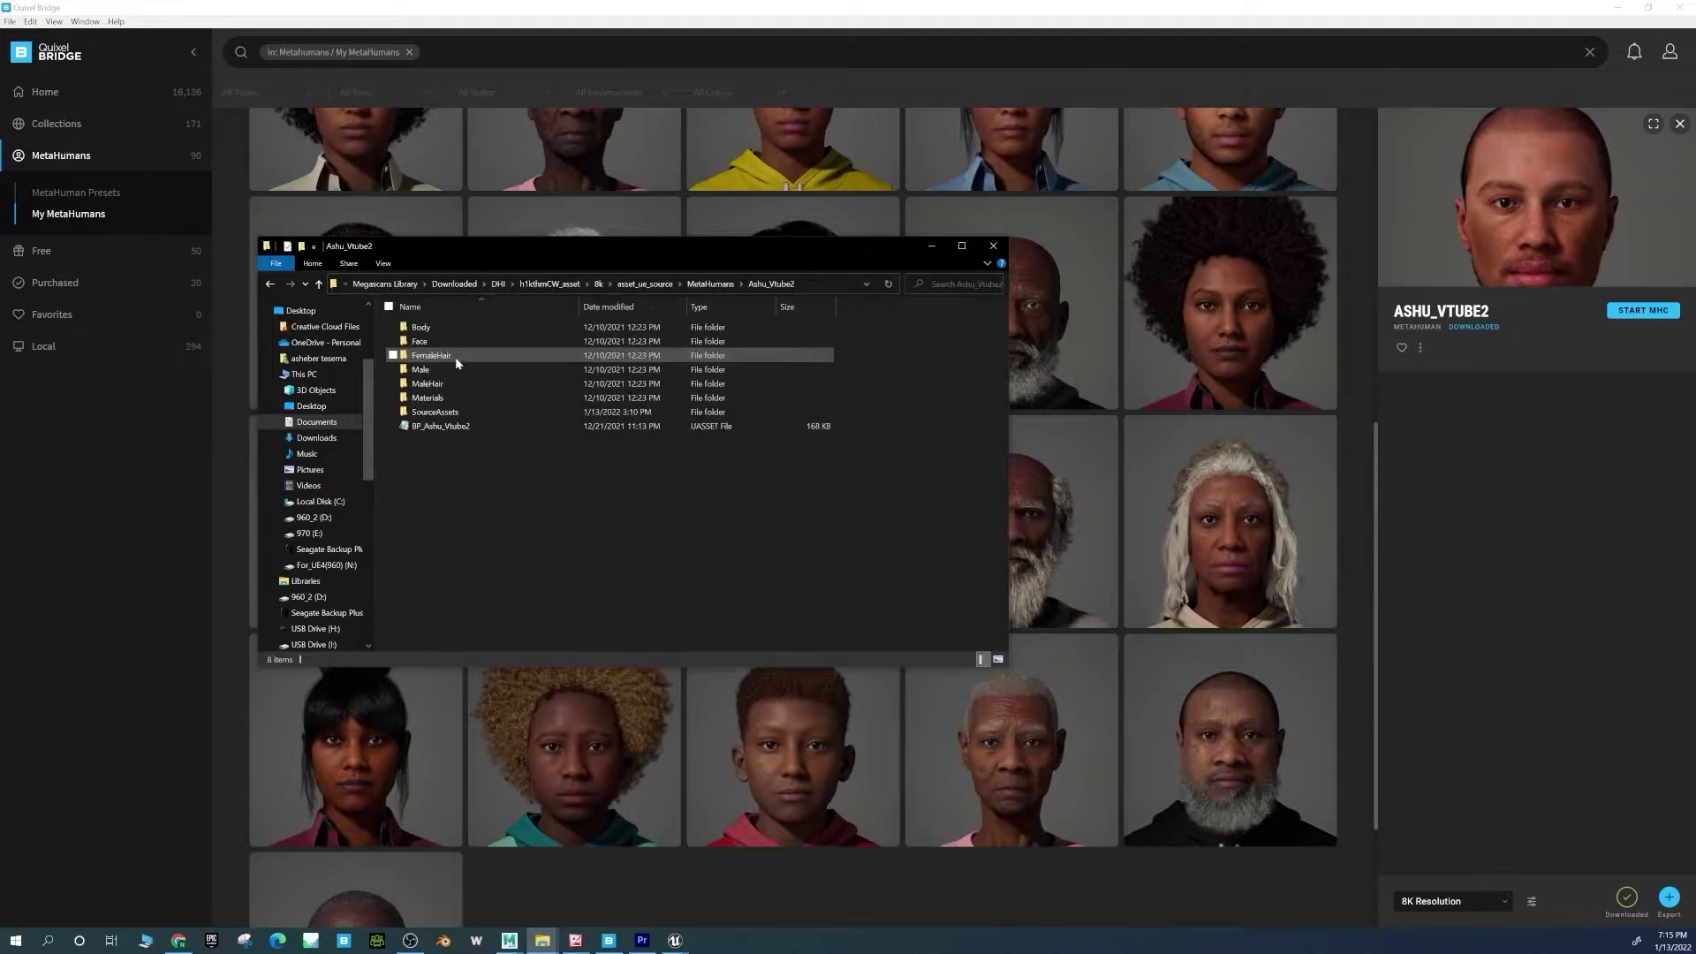
pyautogui.doubleClick(434, 413)
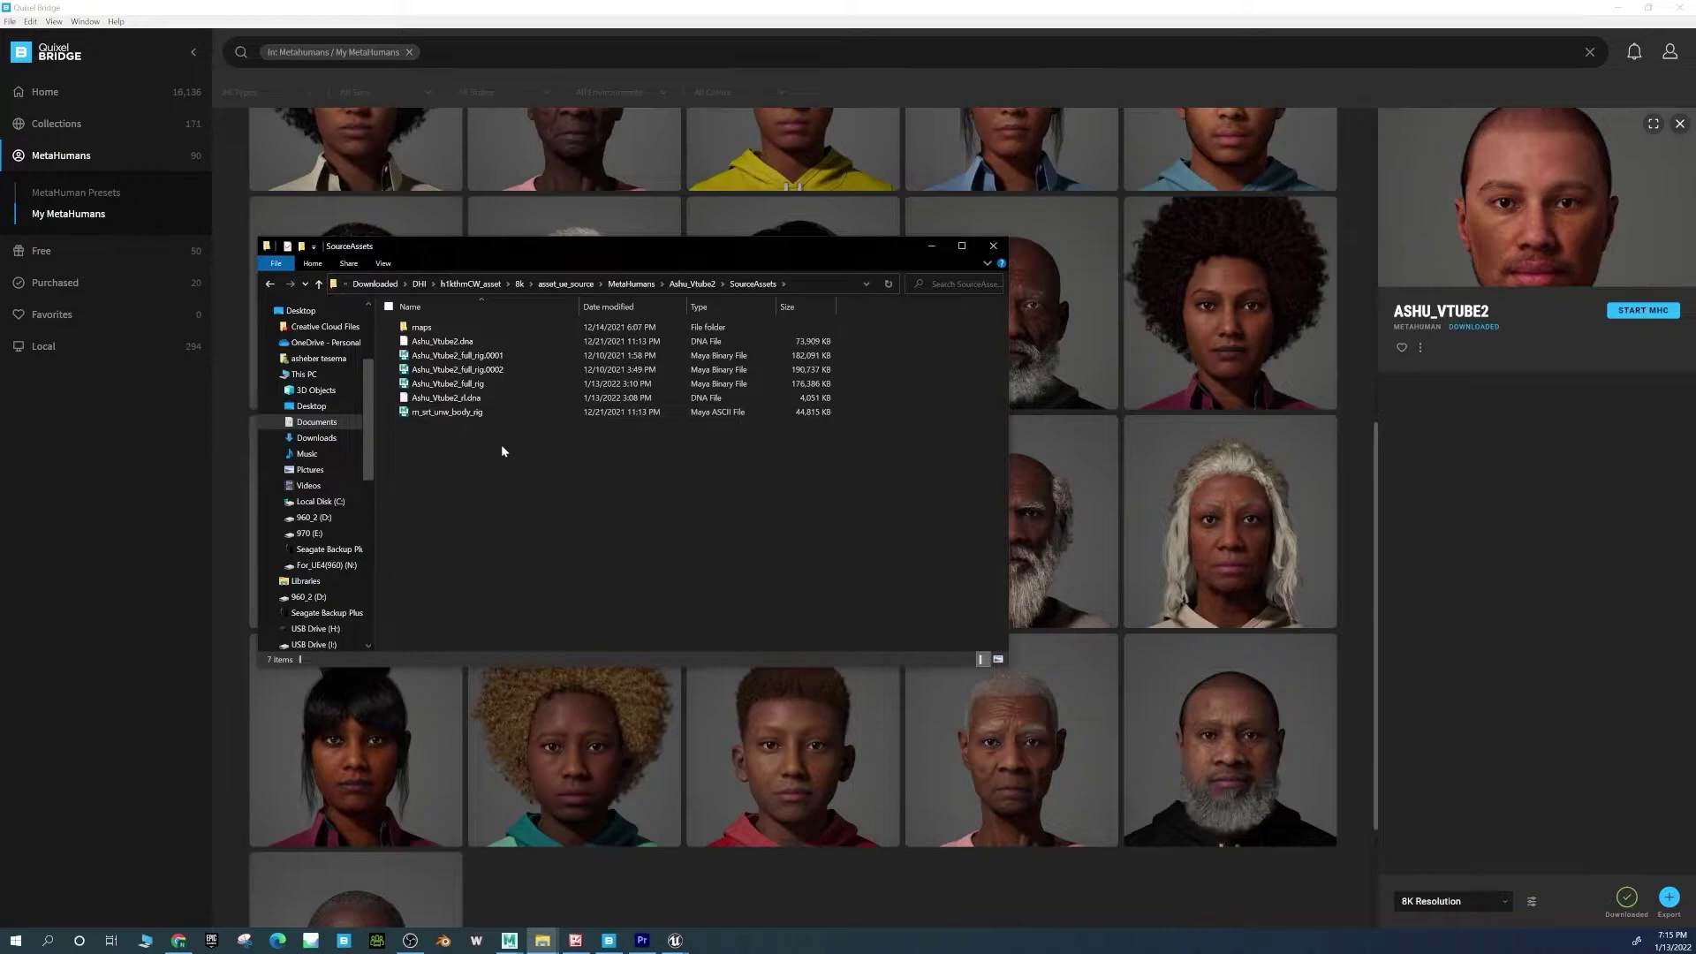
pyautogui.click(474, 345)
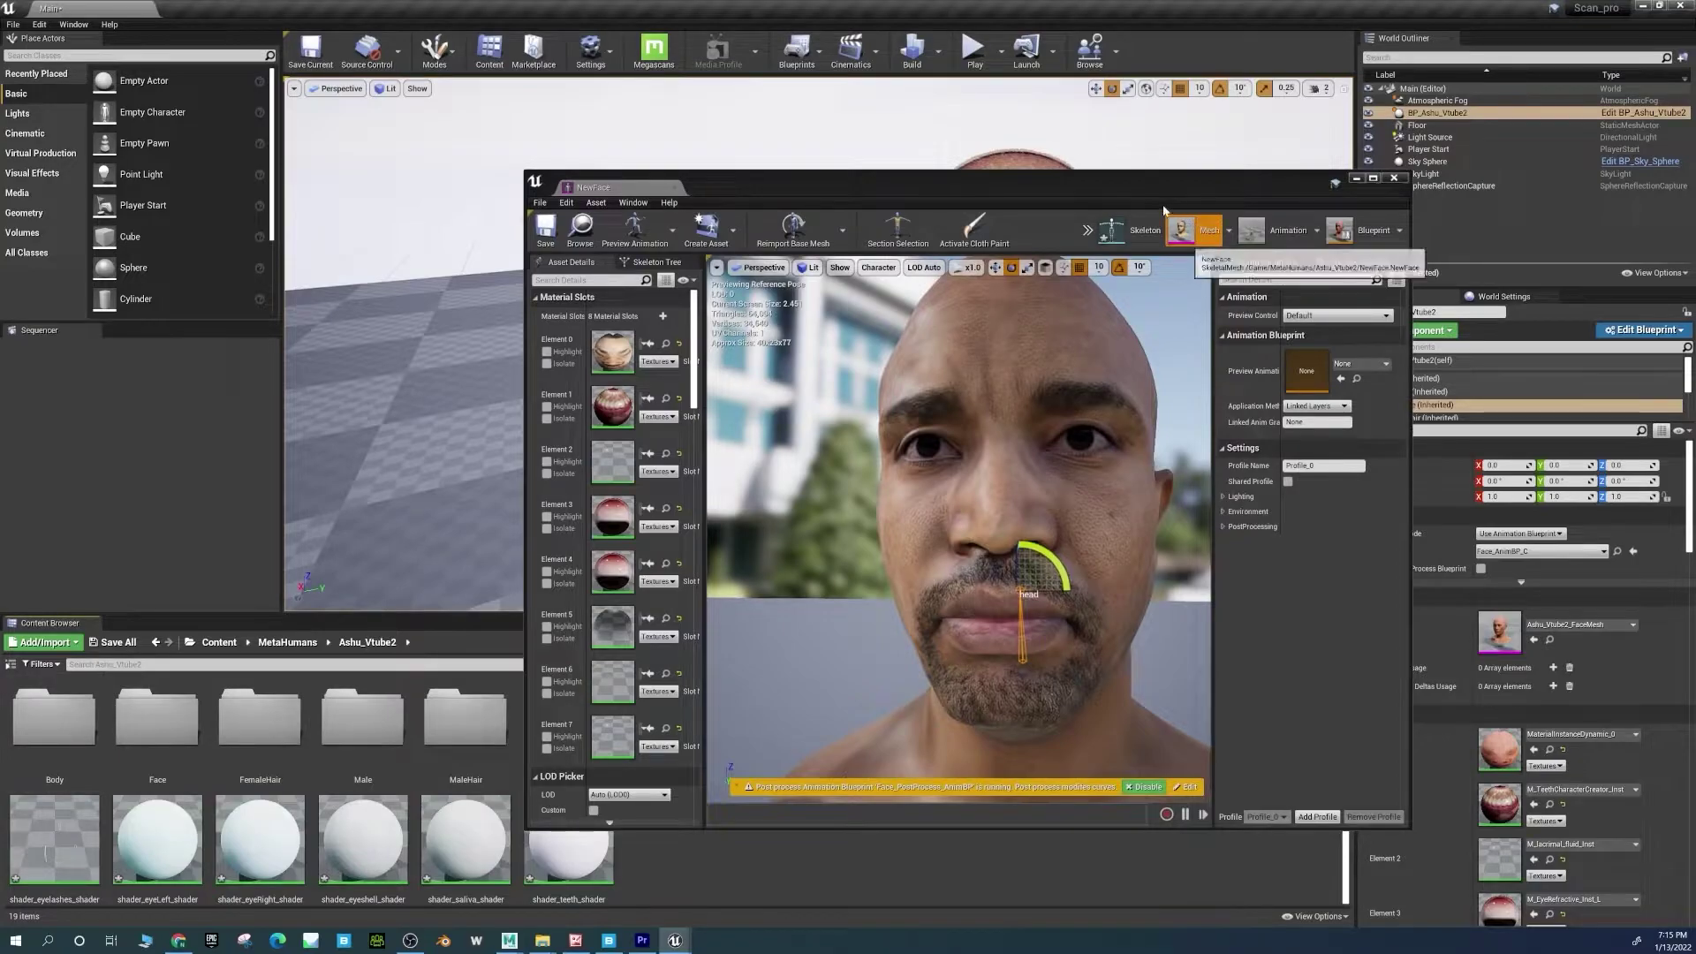
pyautogui.moveTo(1137, 181); pyautogui.dragTo(644, 77)
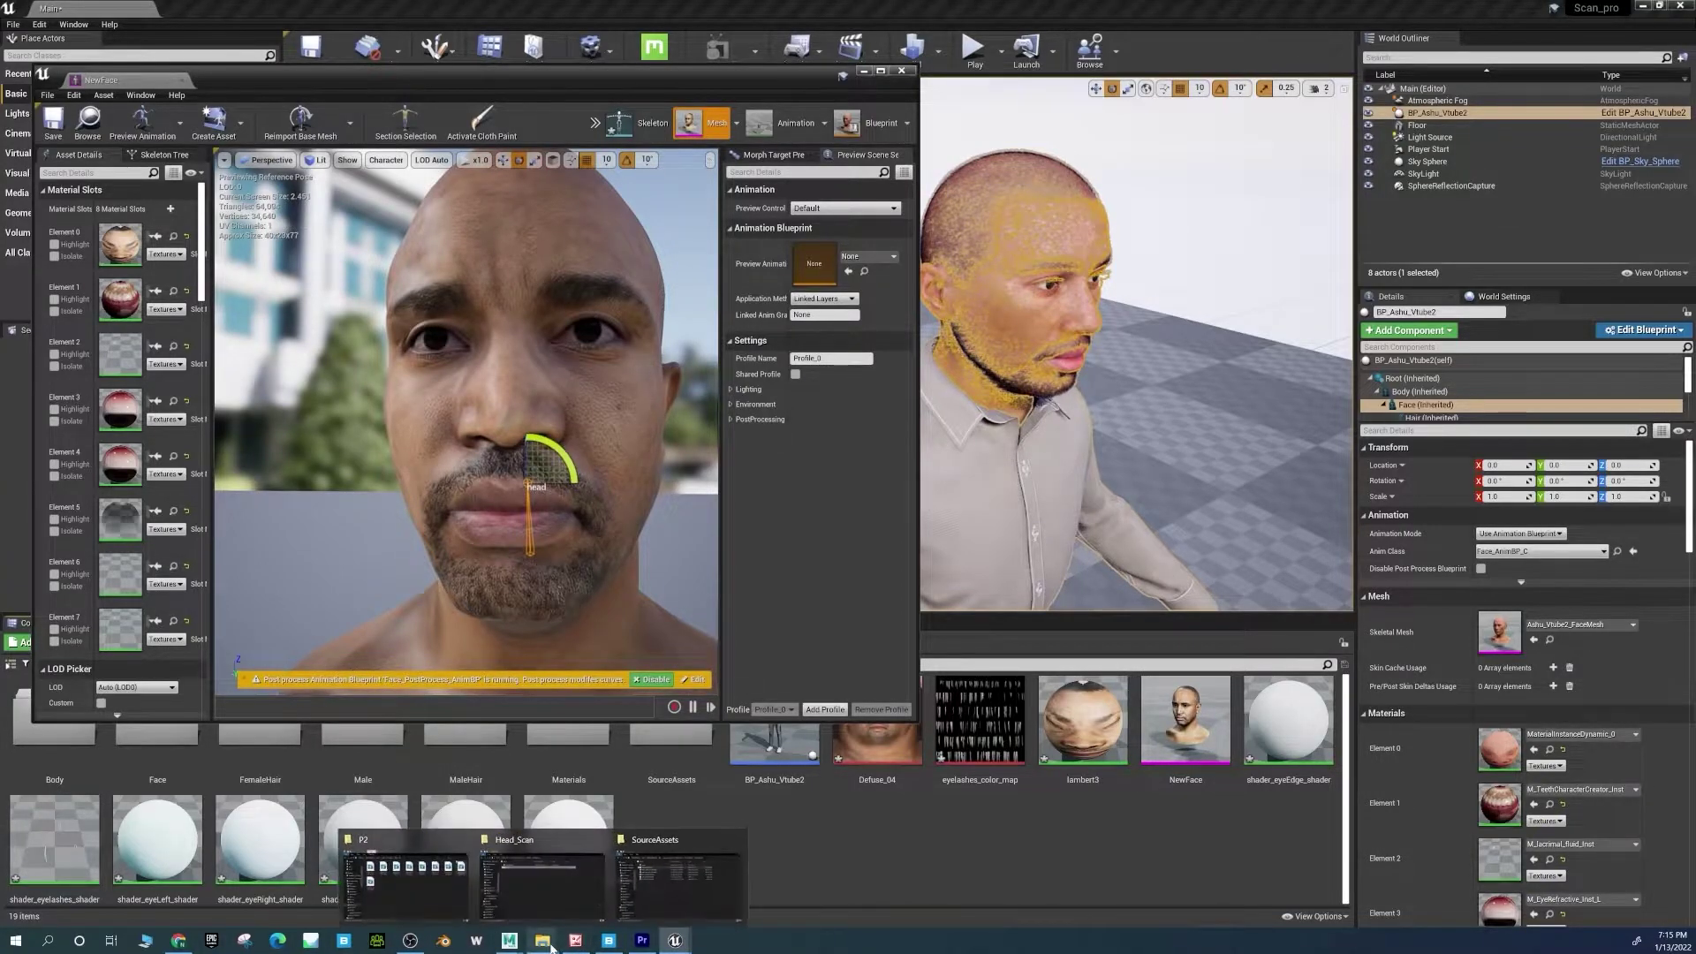
# Drag Ashu_Vtube2.dna into the Ashu_Vtube2 content folder and import it onto the NewFace skeletal mesh.
pyautogui.click(698, 884)
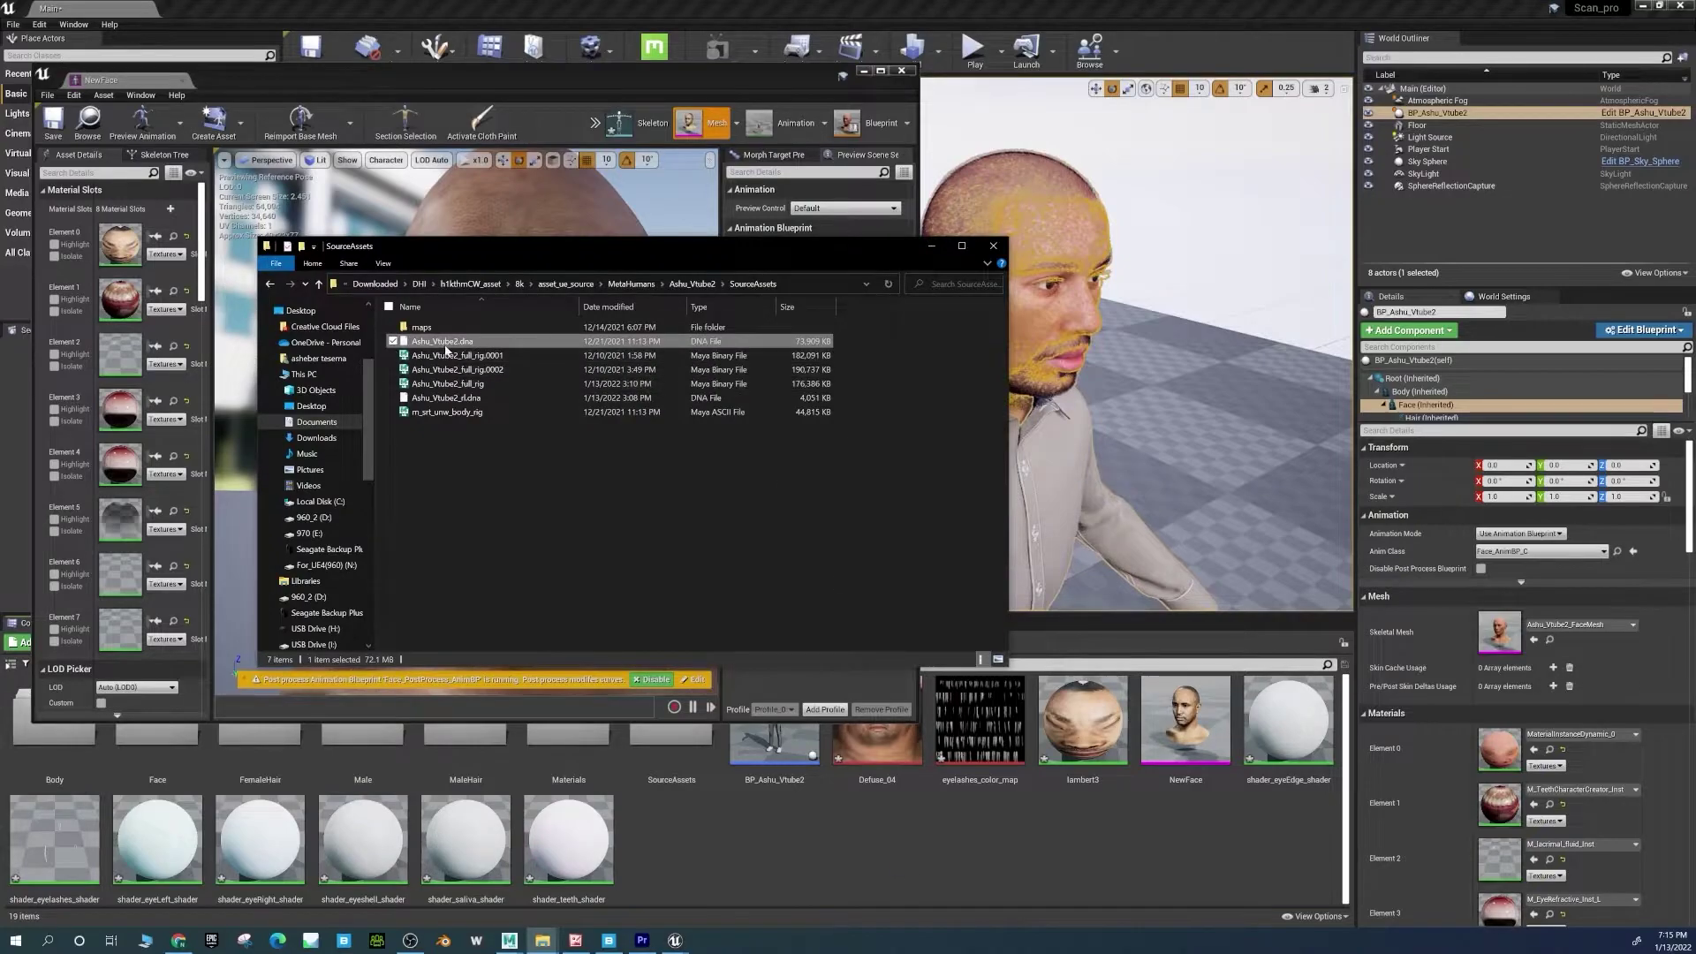
pyautogui.moveTo(450, 344); pyautogui.dragTo(960, 753)
pyautogui.moveTo(922, 842); pyautogui.dragTo(921, 840)
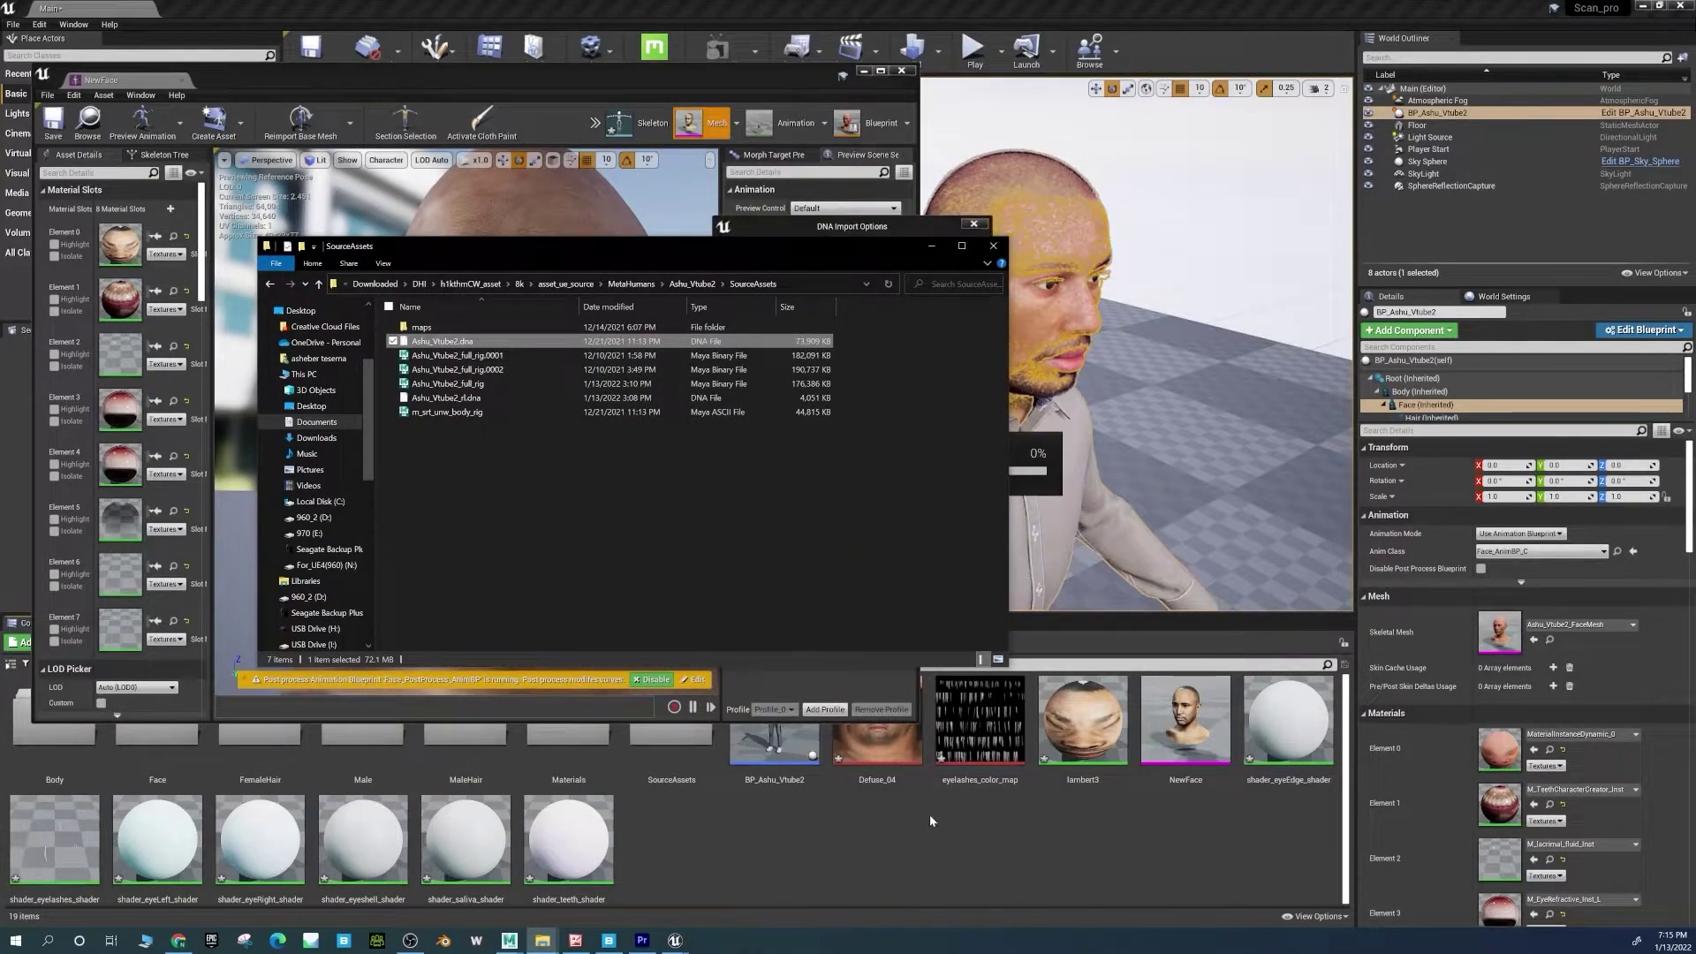
pyautogui.moveTo(869, 249); pyautogui.dragTo(458, 528)
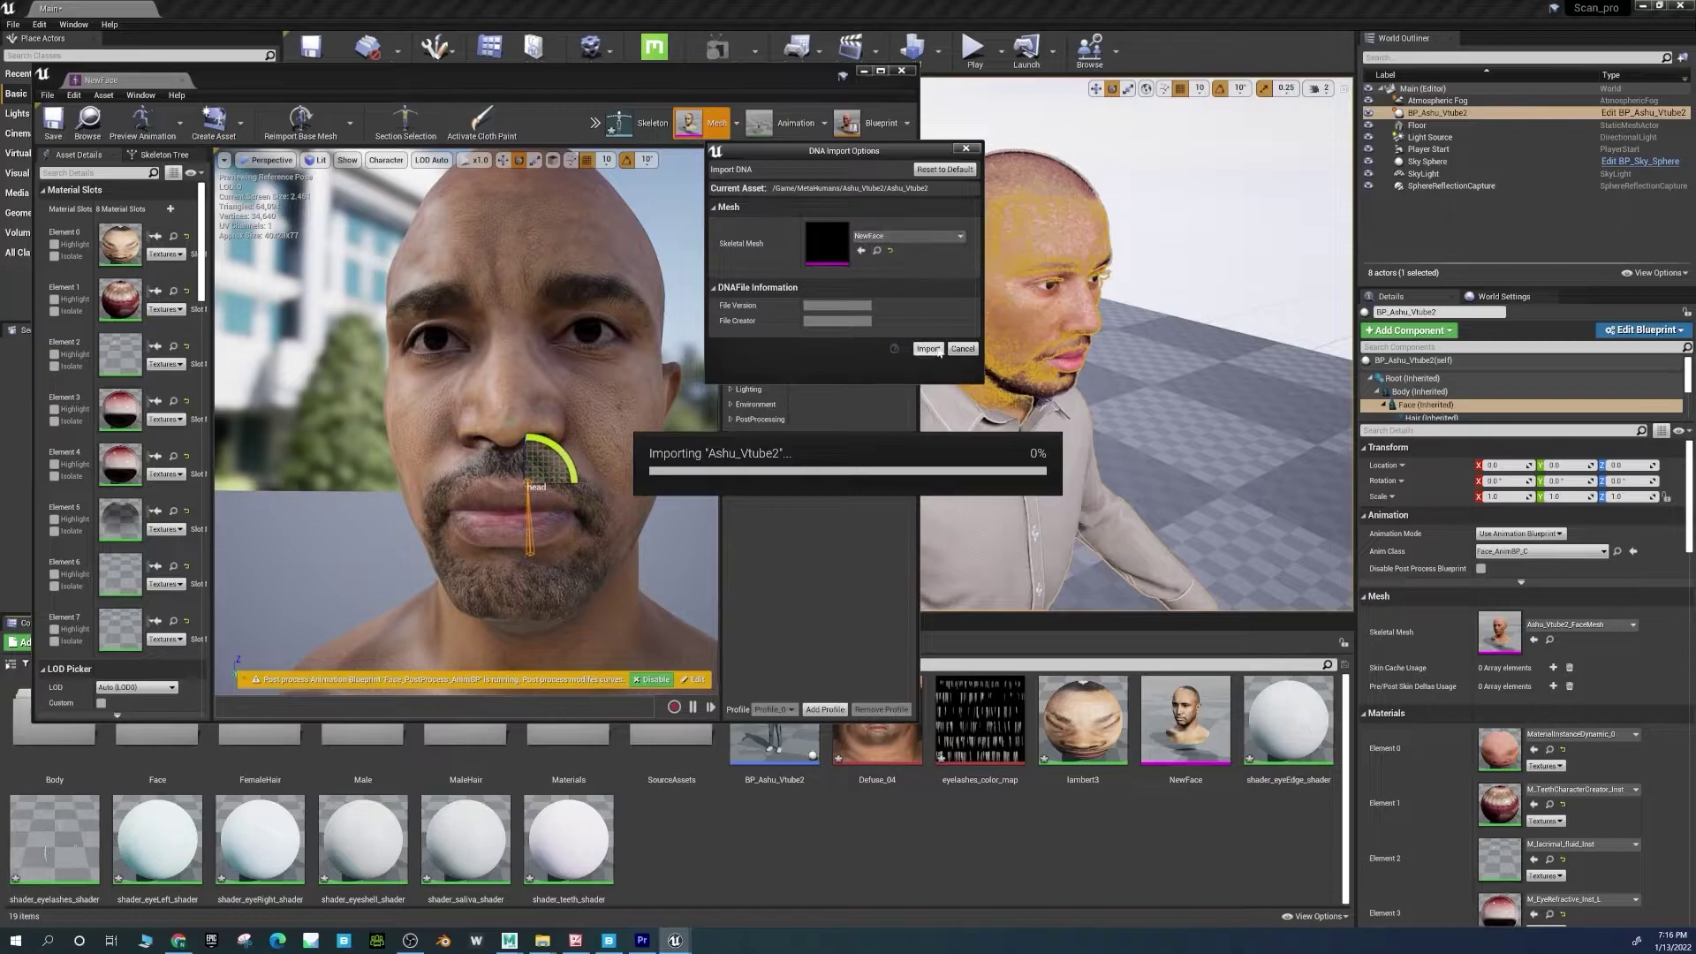
pyautogui.click(928, 349)
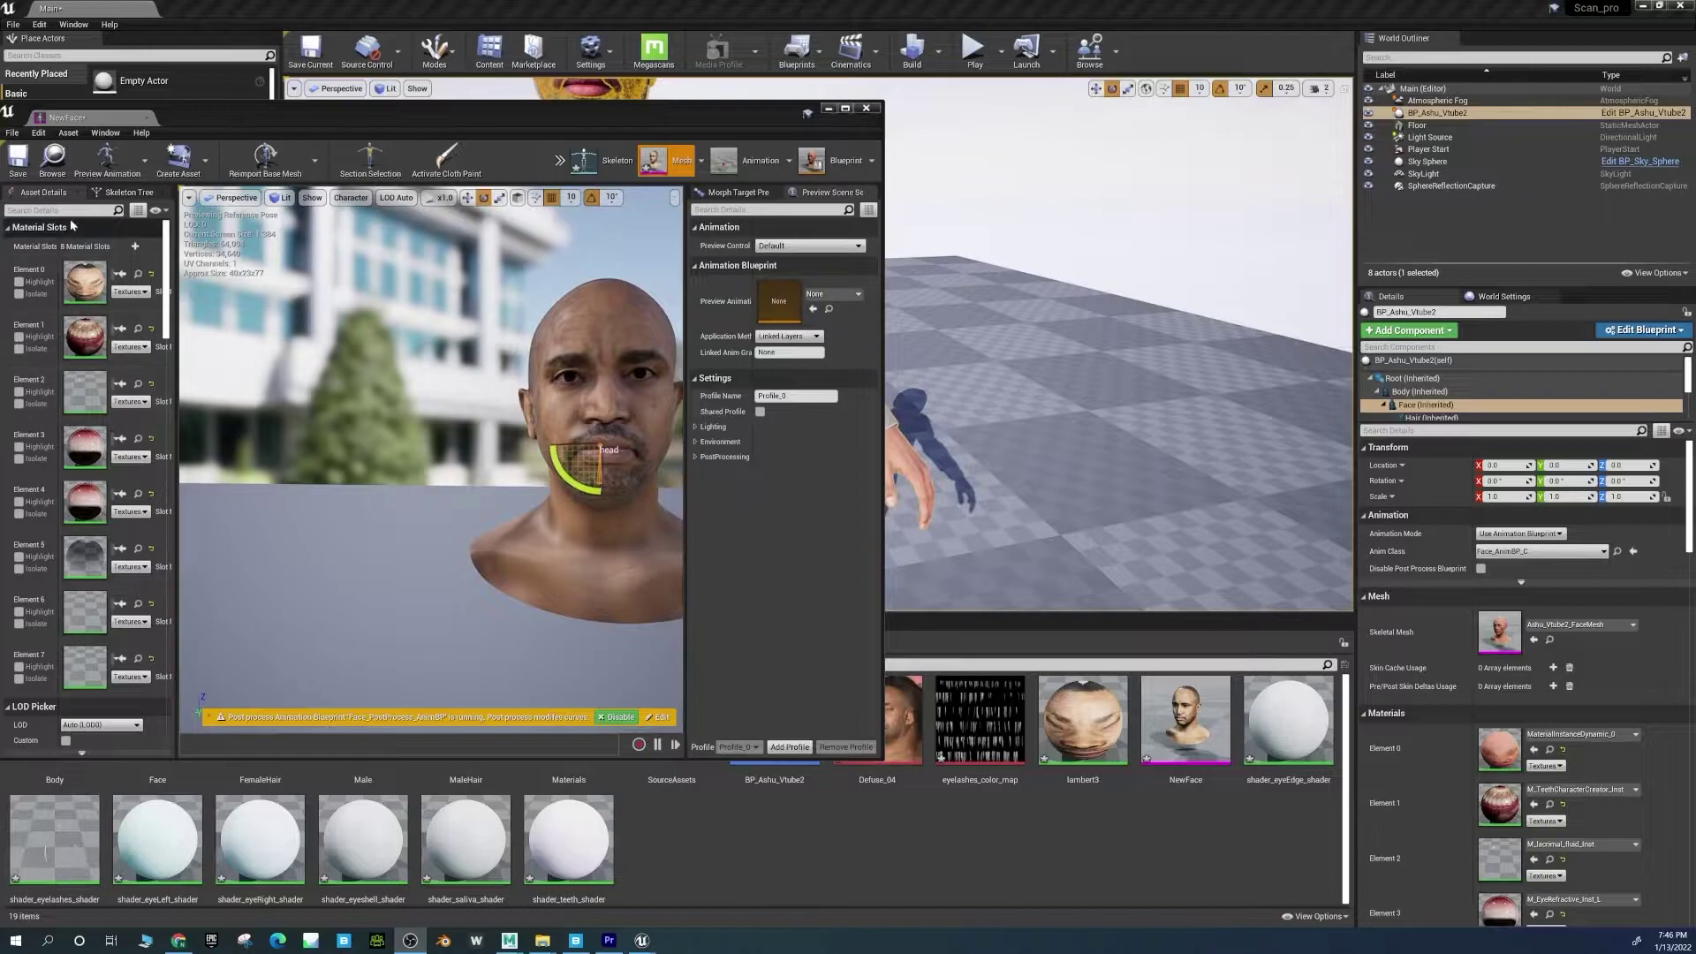
# Save the updated NewFace mesh and close its editor.
pyautogui.click(18, 159)
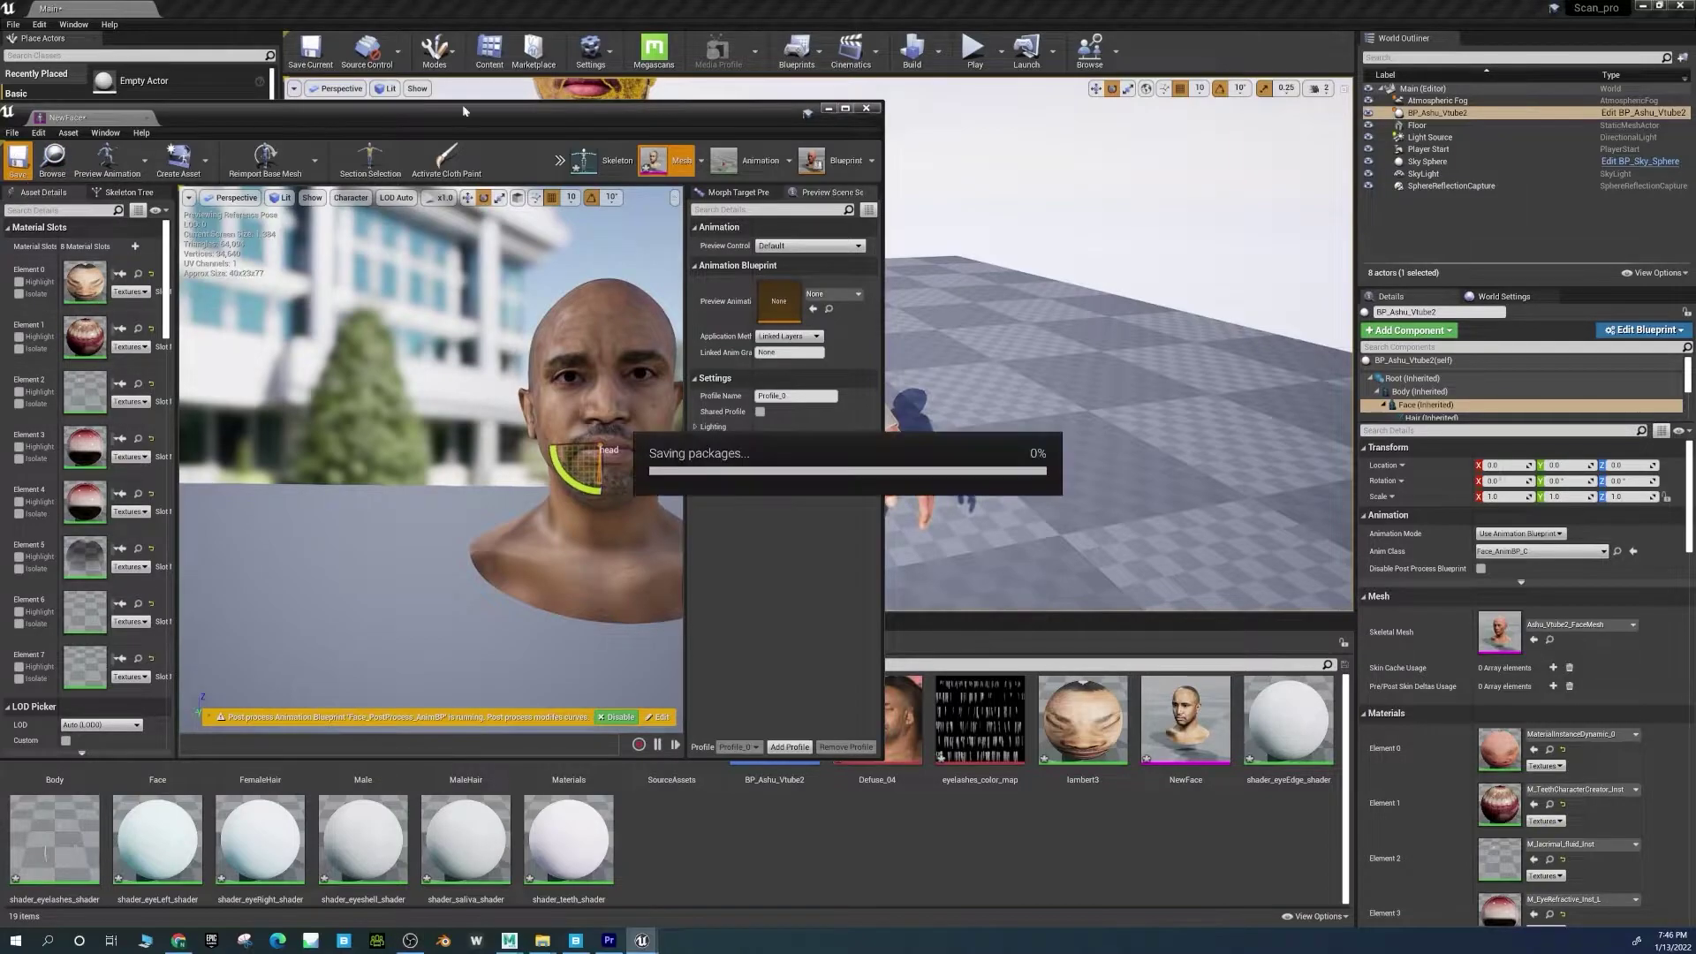
pyautogui.click(866, 108)
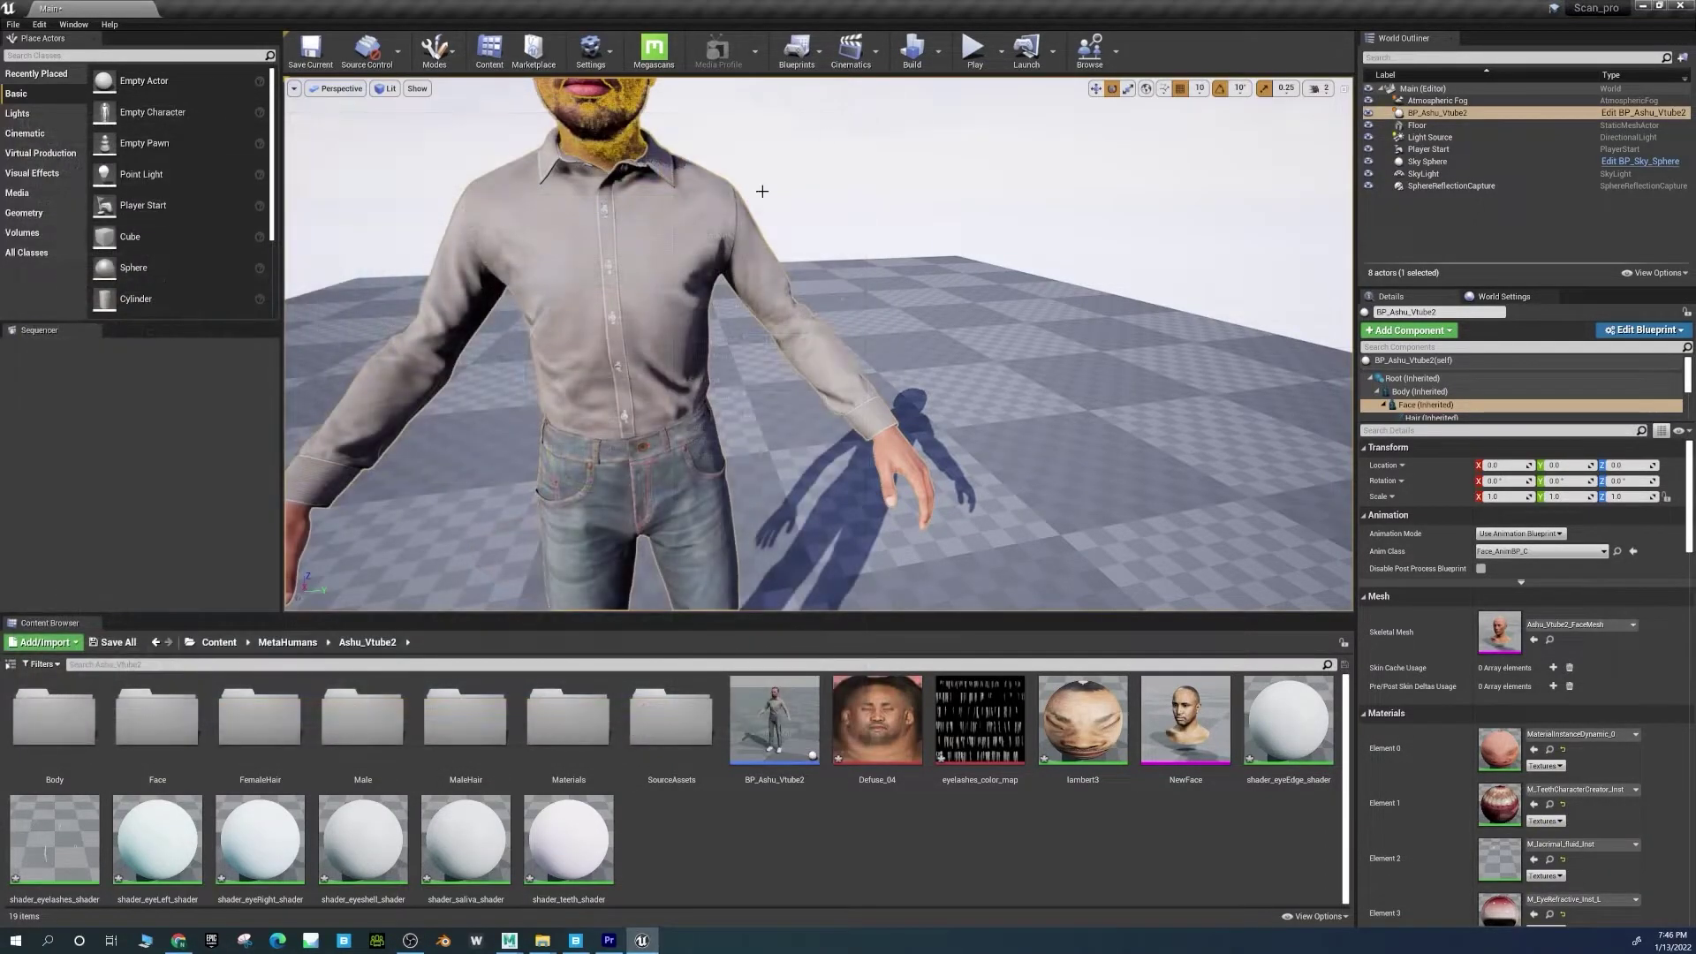
pyautogui.scroll(-6, 651, 240)
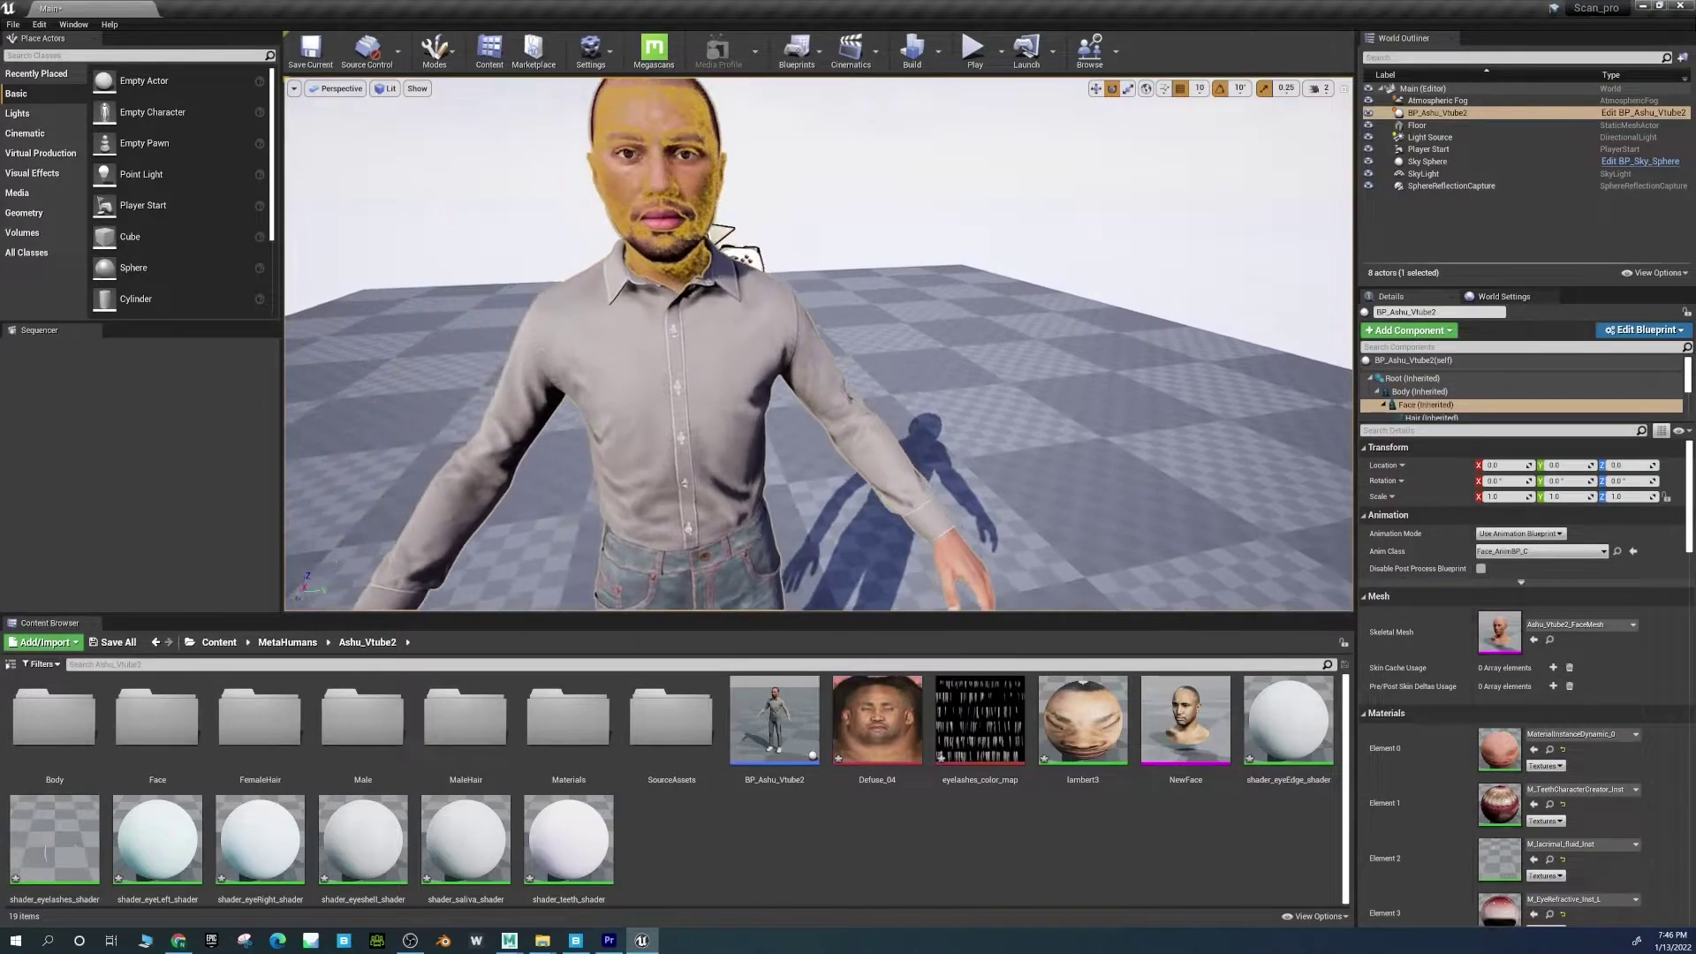
pyautogui.scroll(5, 924, 380)
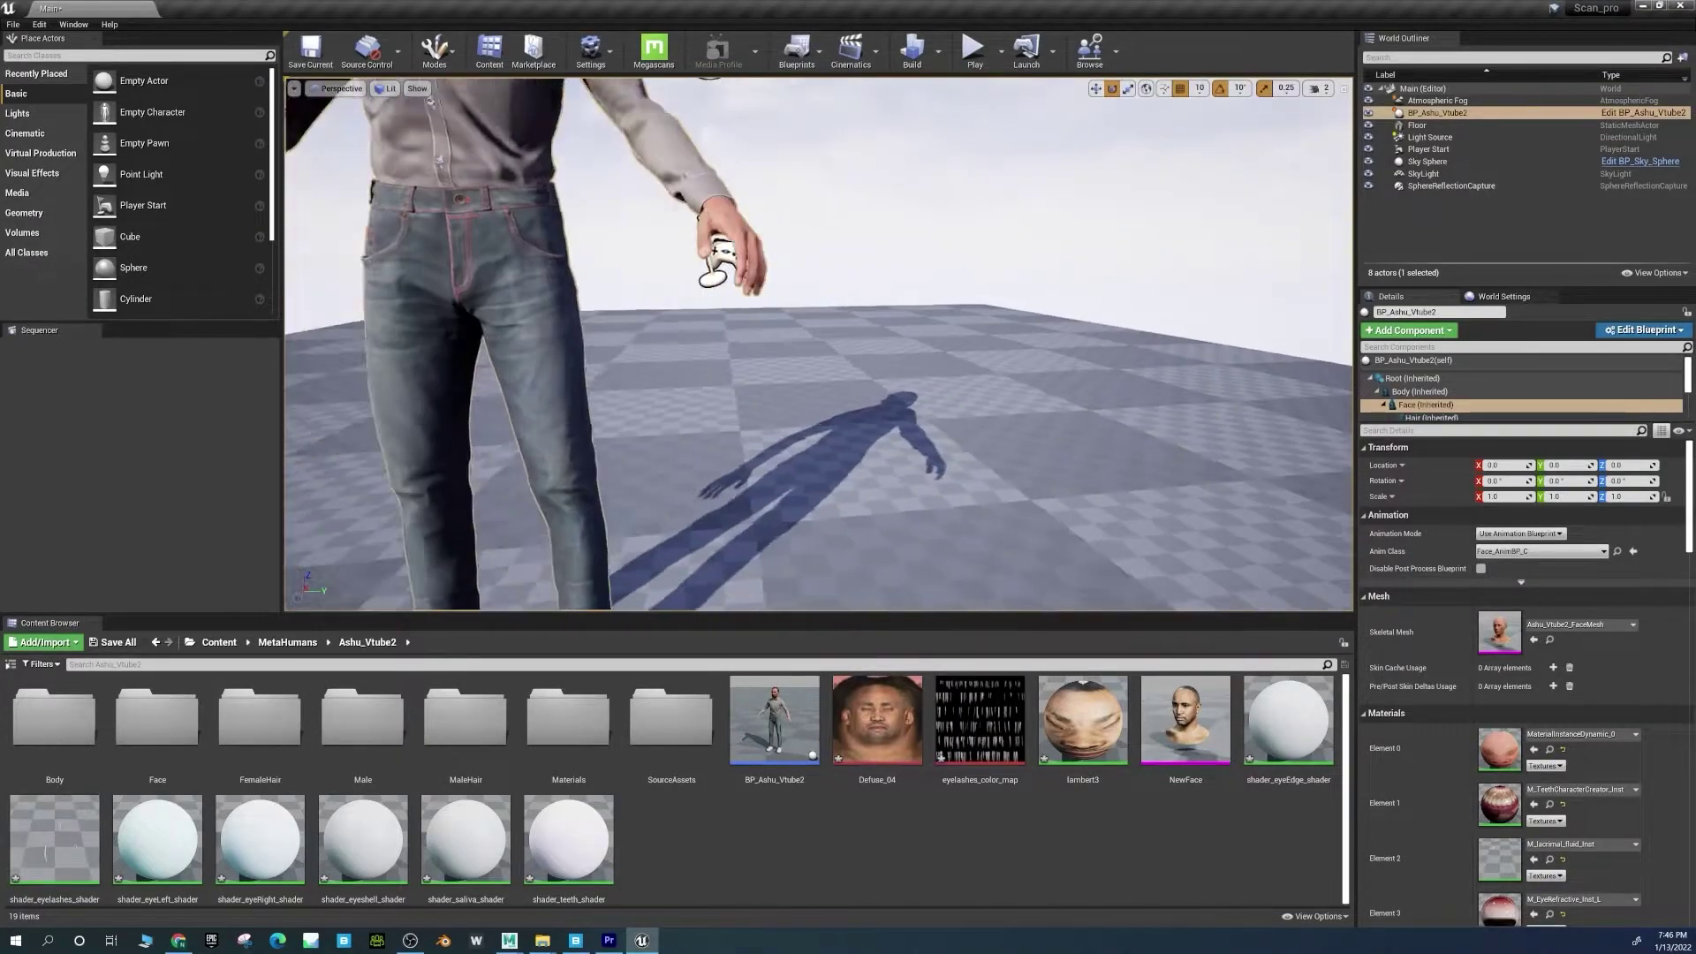
# Swap the placed character's Face component mesh to NewFace.
pyautogui.click(955, 445)
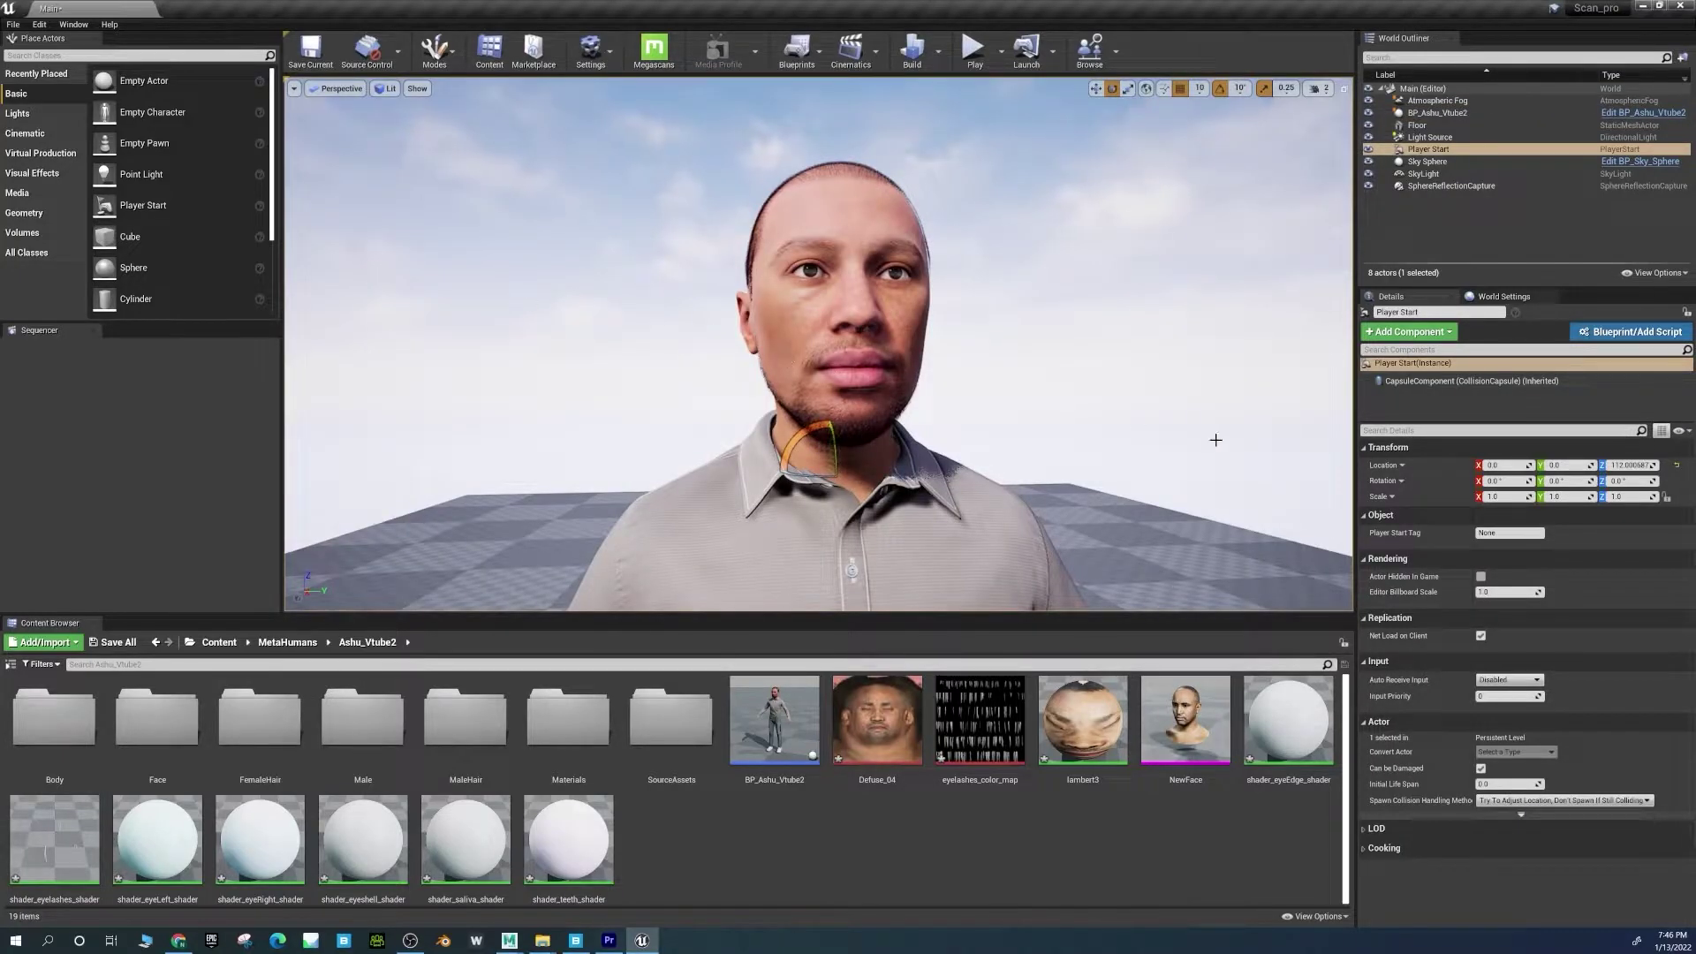
pyautogui.click(839, 212)
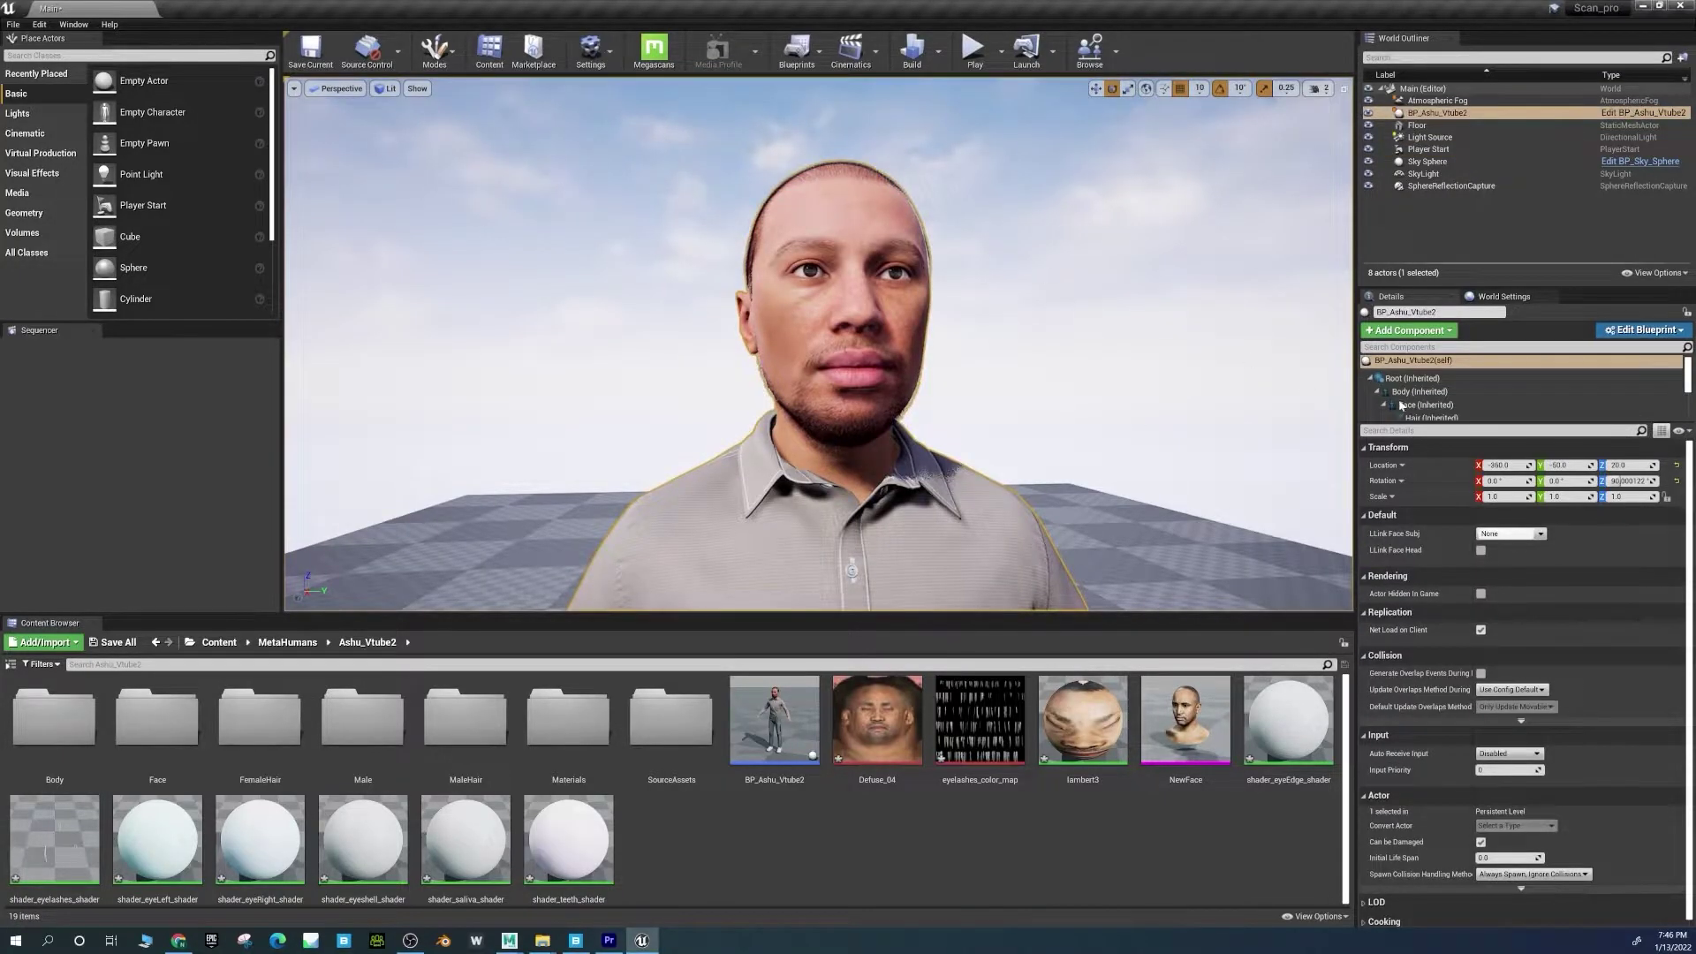
pyautogui.click(1453, 407)
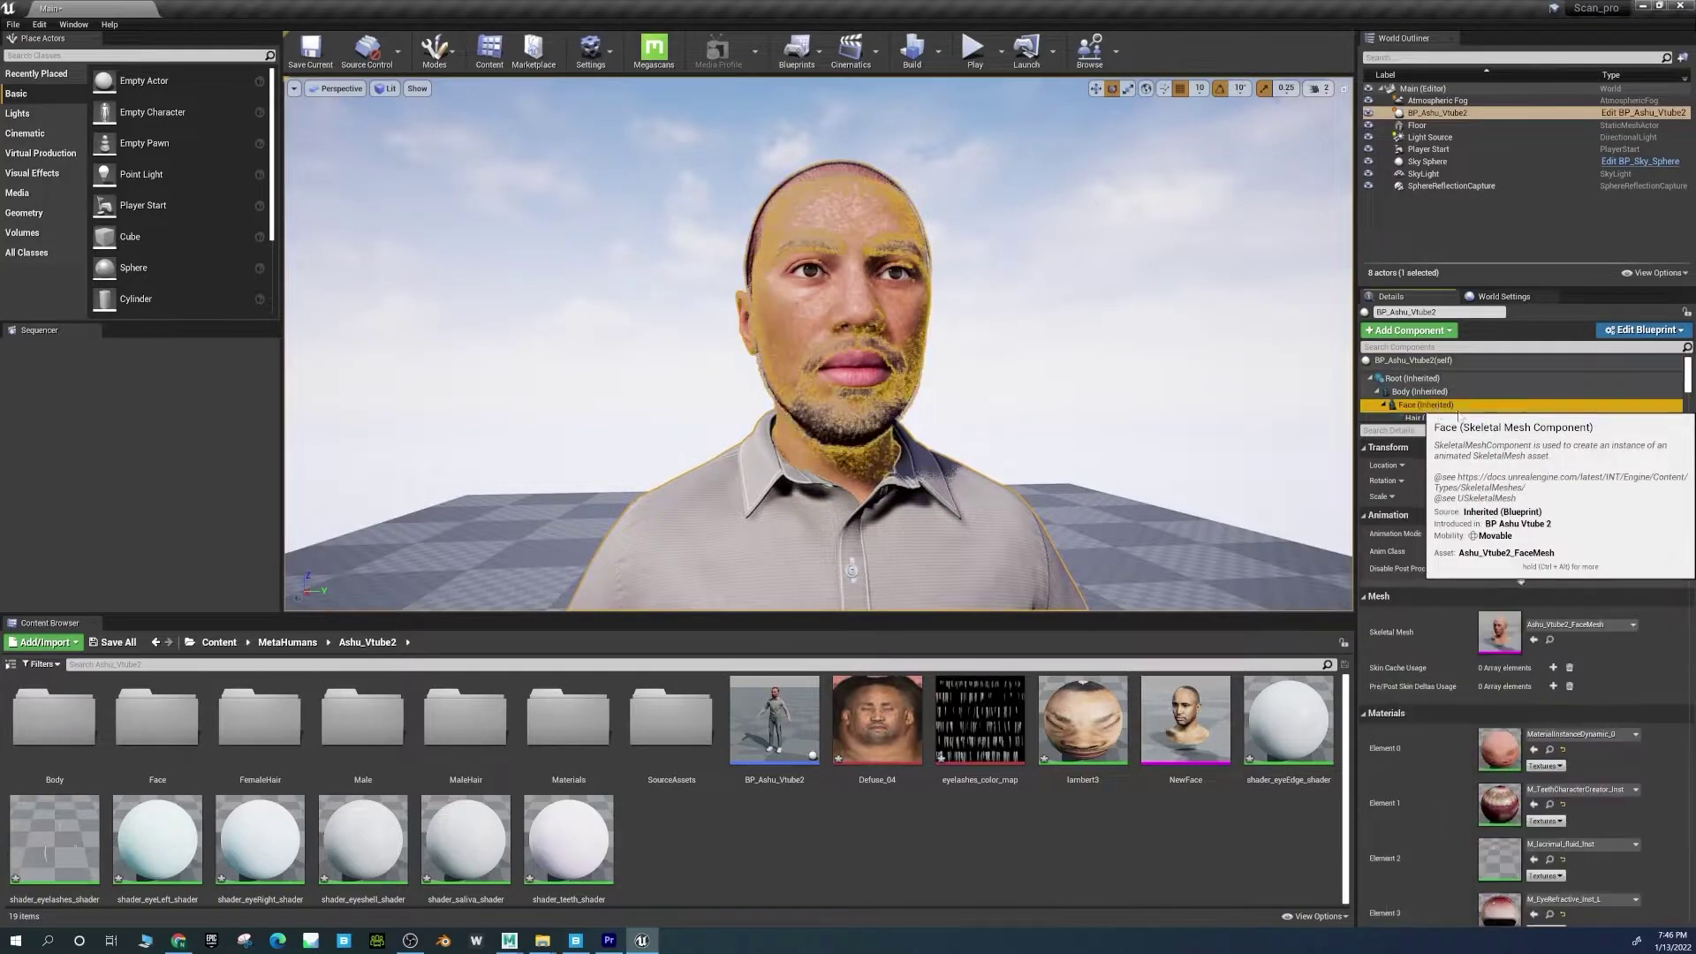
pyautogui.click(1570, 627)
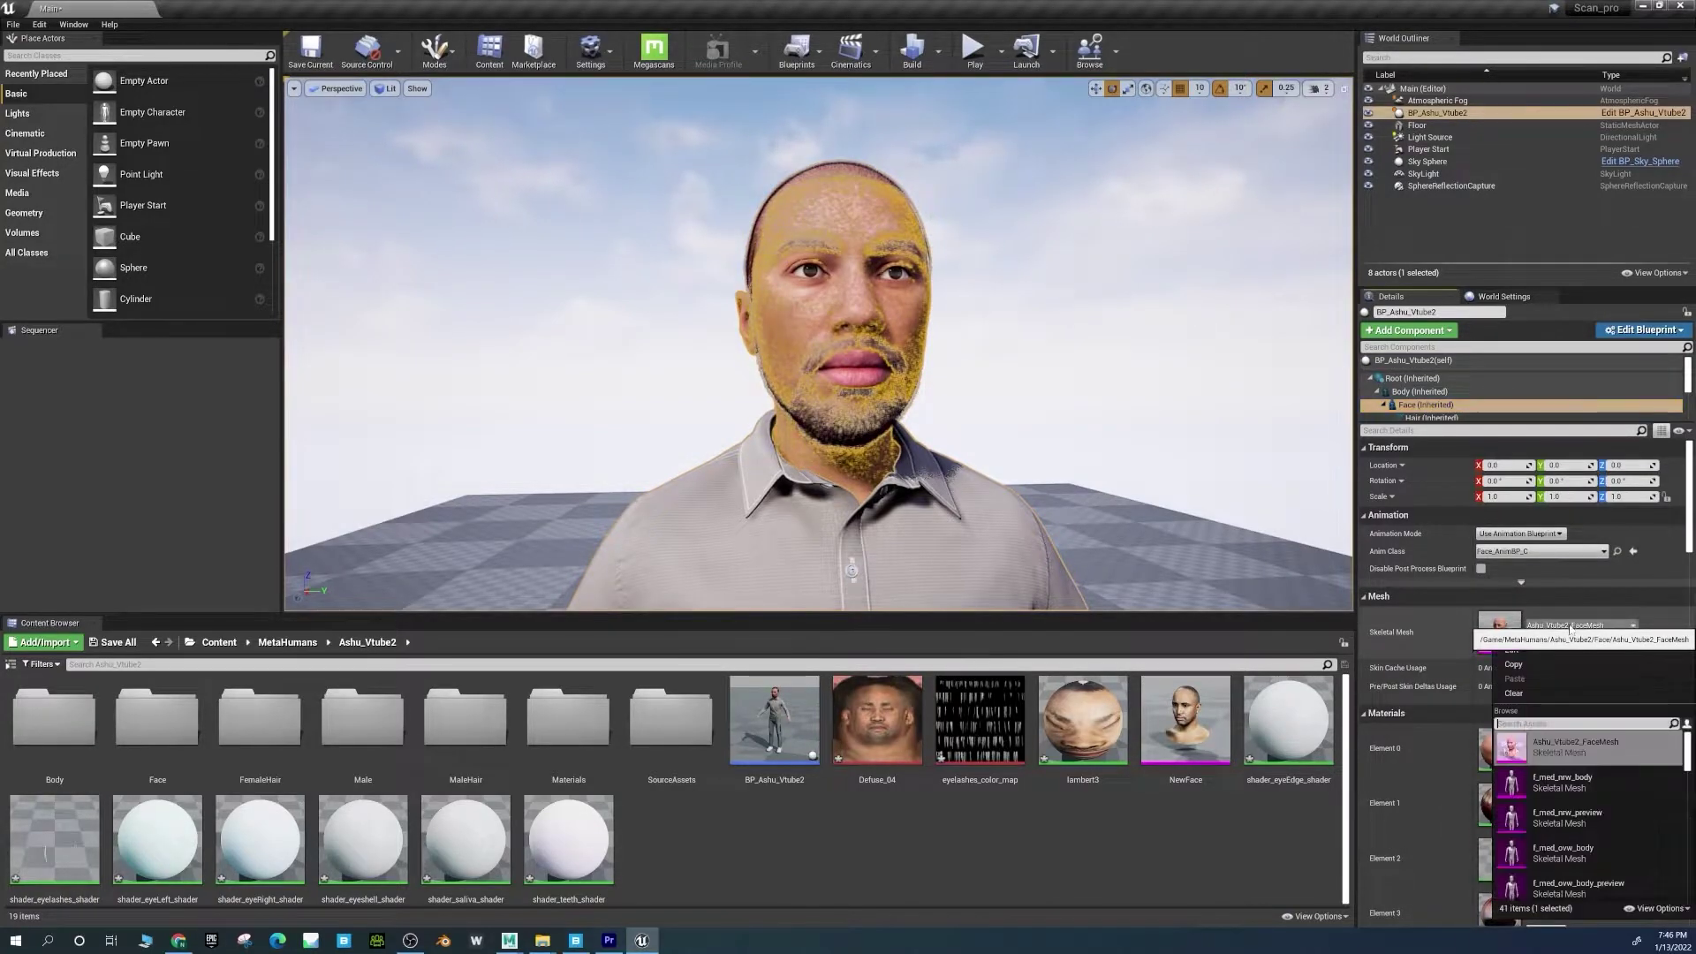
pyautogui.scroll(-5, 1552, 874)
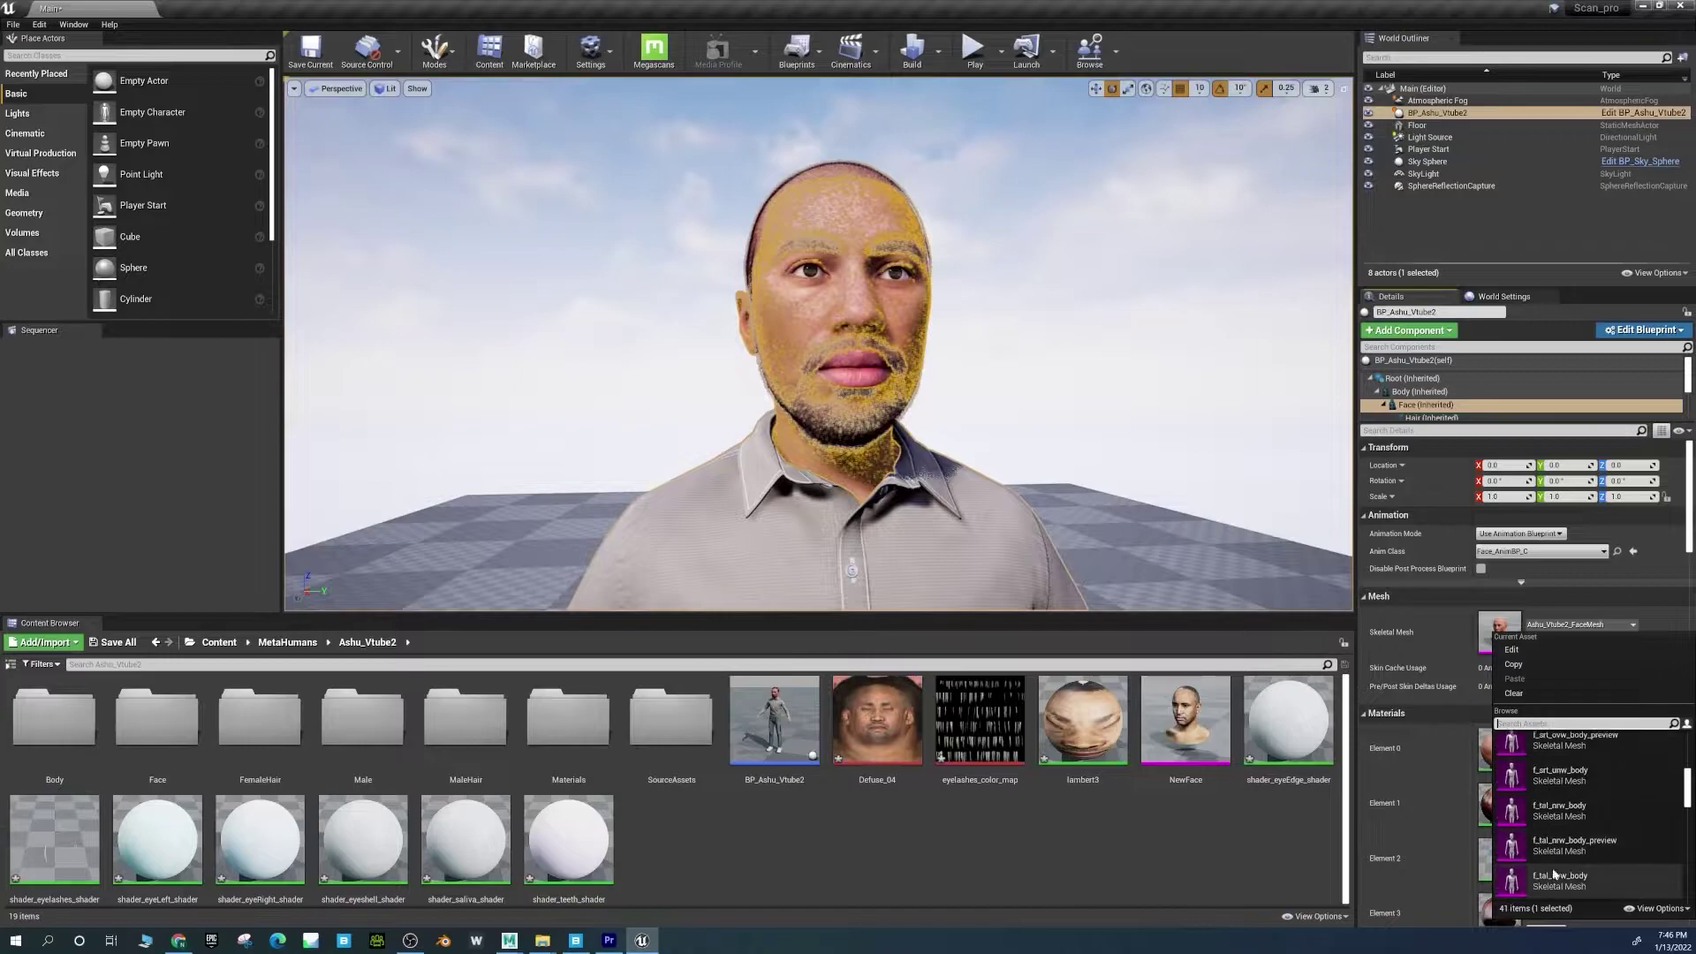
pyautogui.scroll(-6, 1554, 870)
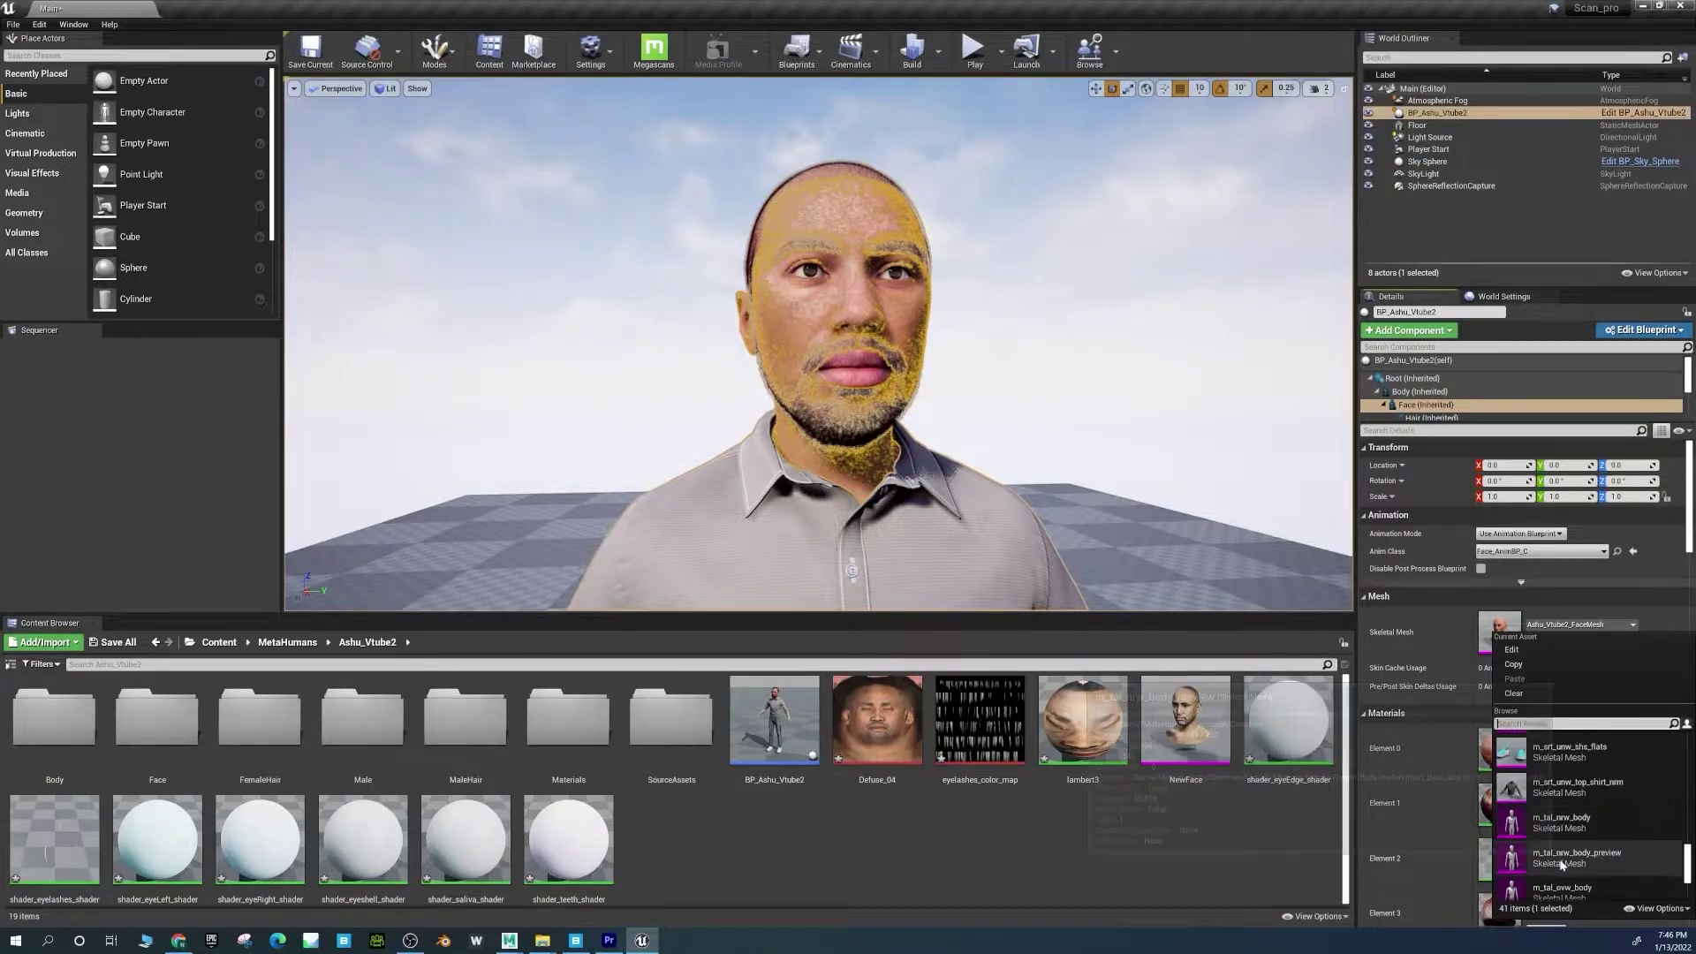
pyautogui.scroll(-3, 1558, 866)
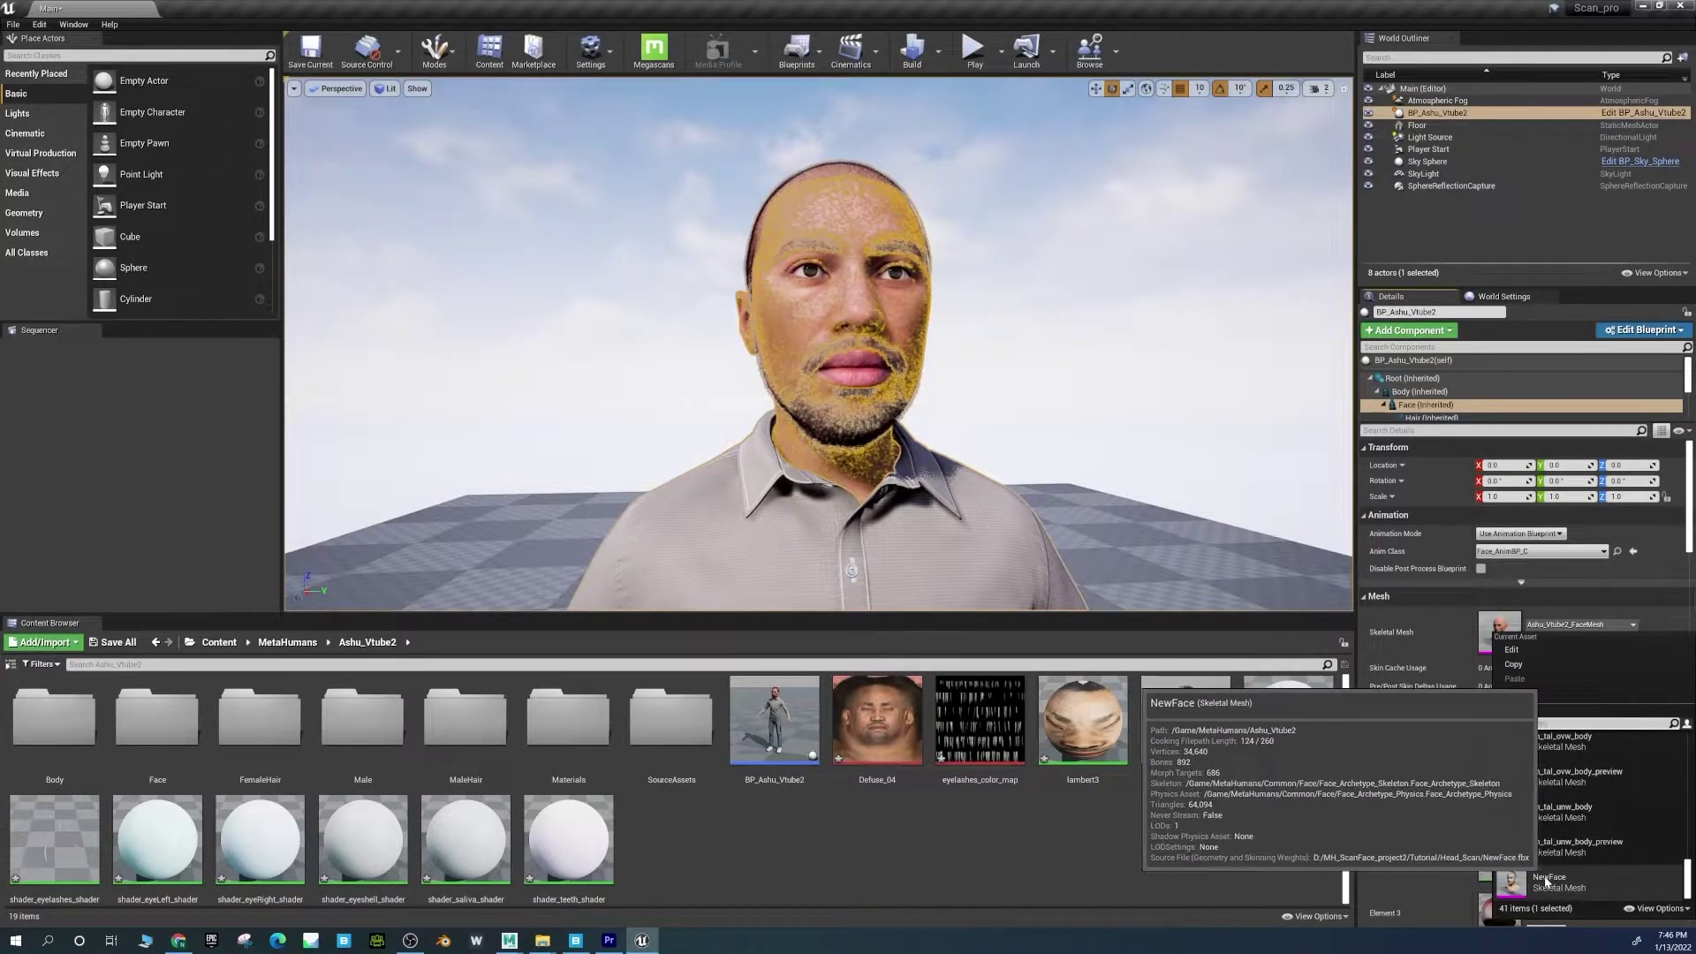
pyautogui.click(1546, 880)
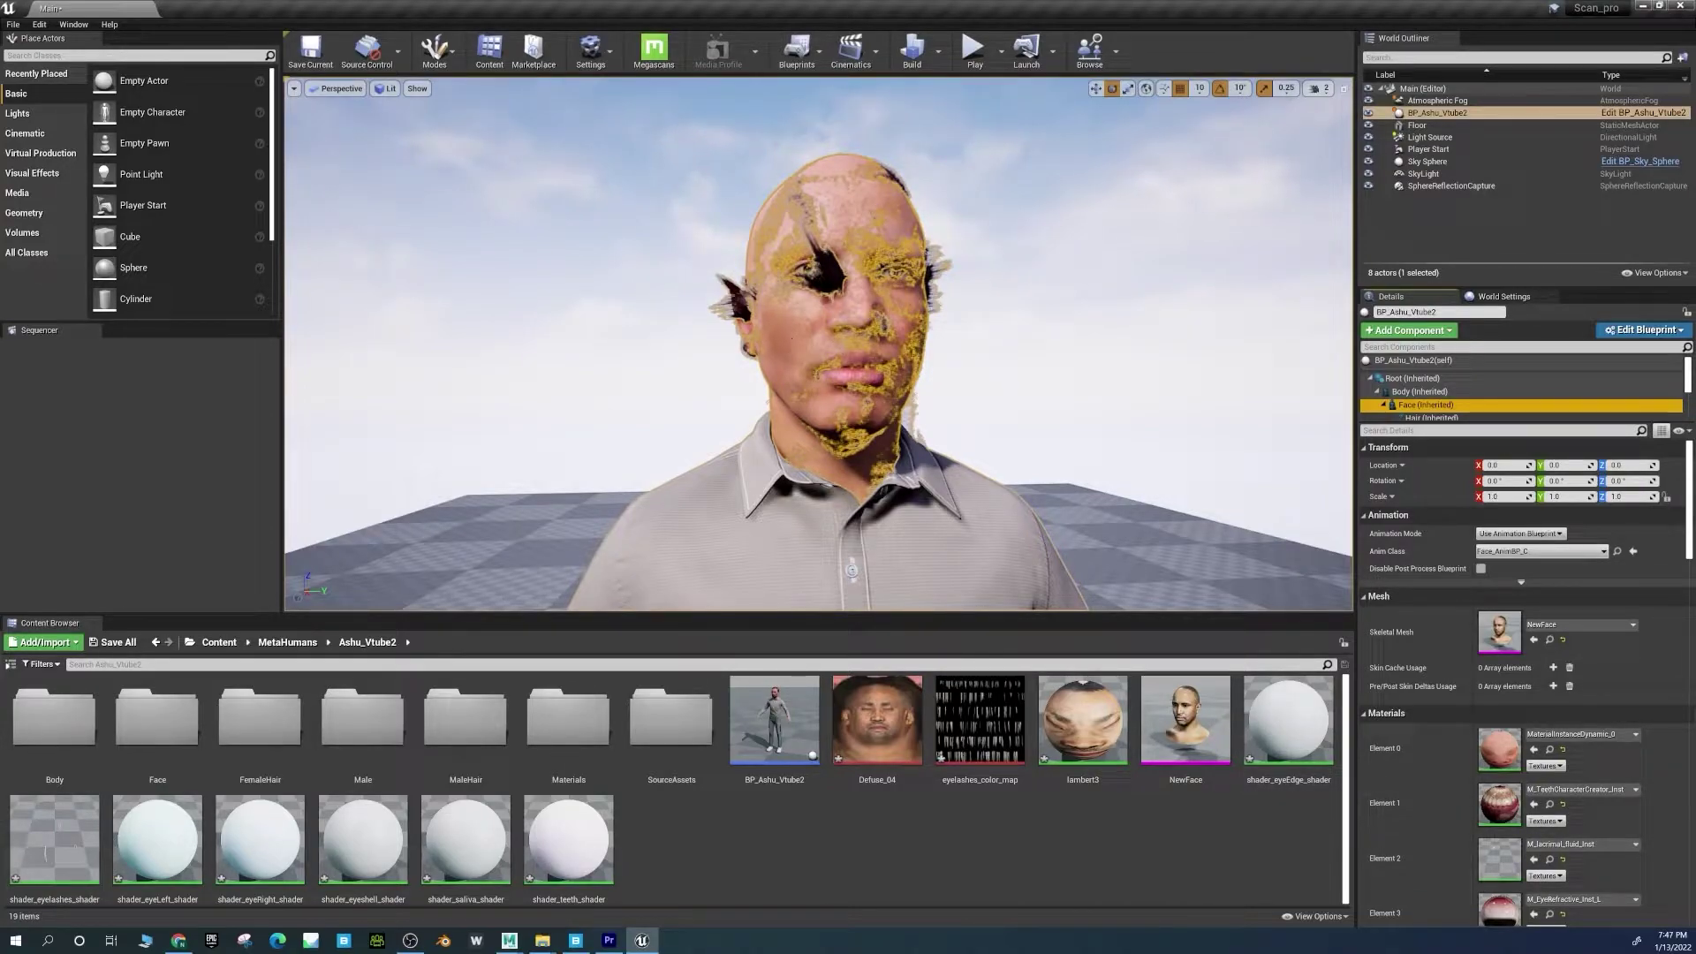
# Open the BP_Ashu_Vtube2 Blueprint editor via its Edit link.
pyautogui.scroll(-5, 819, 345)
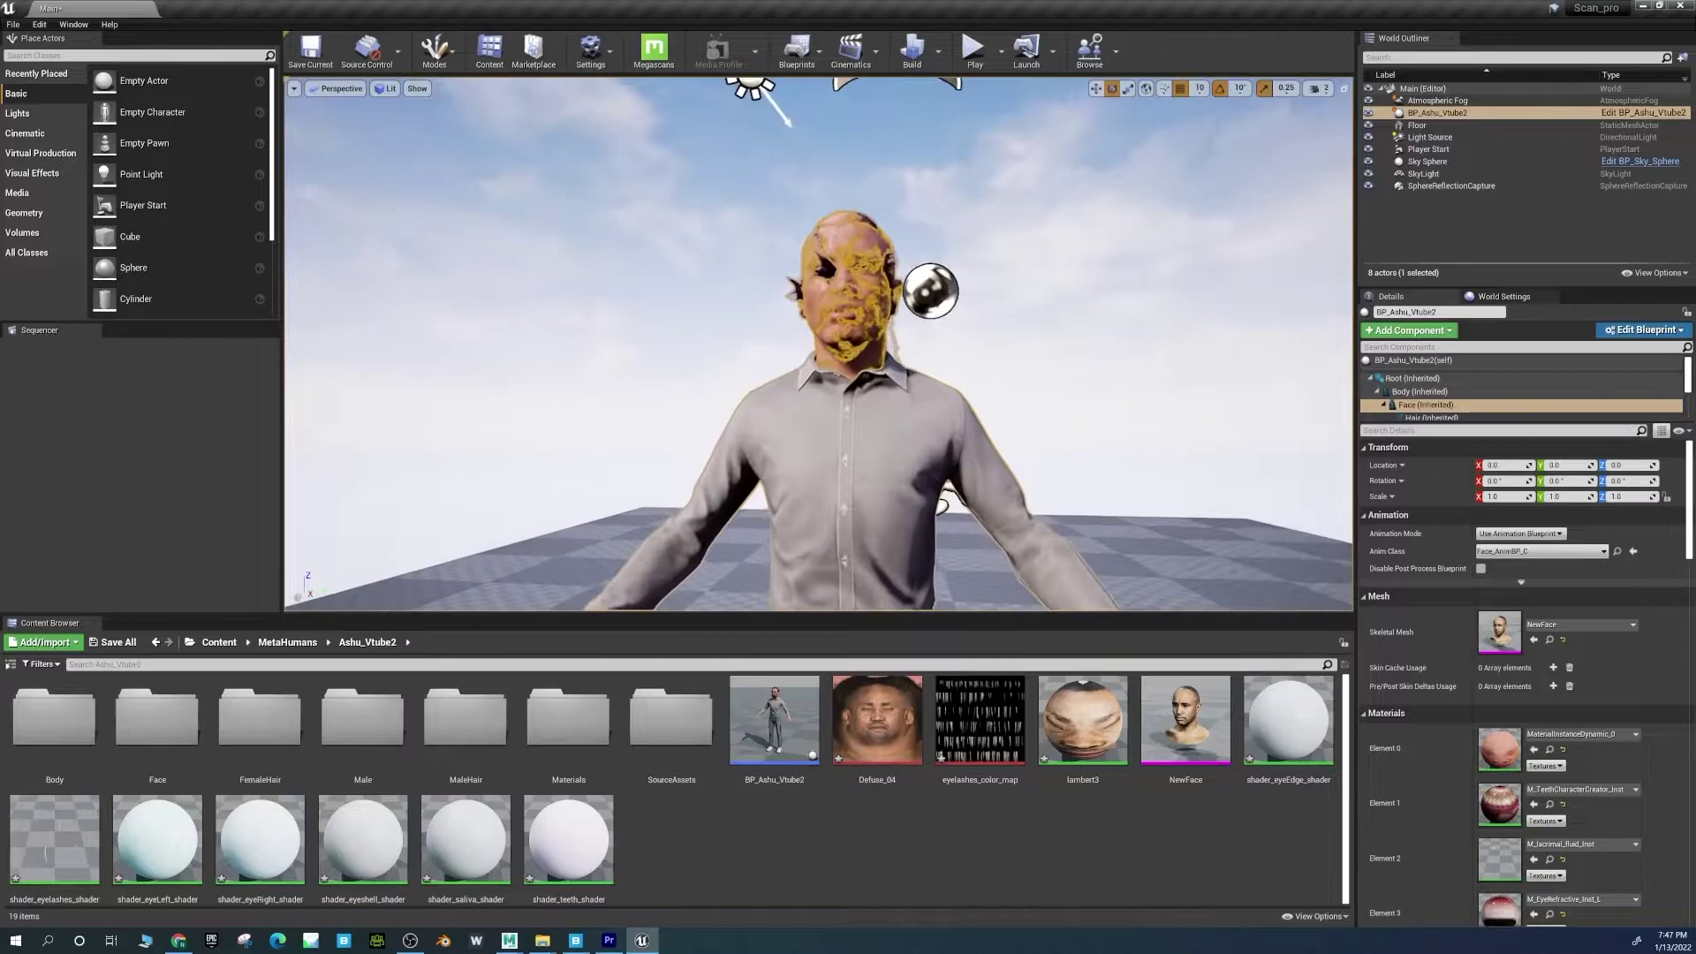
pyautogui.scroll(5, 959, 450)
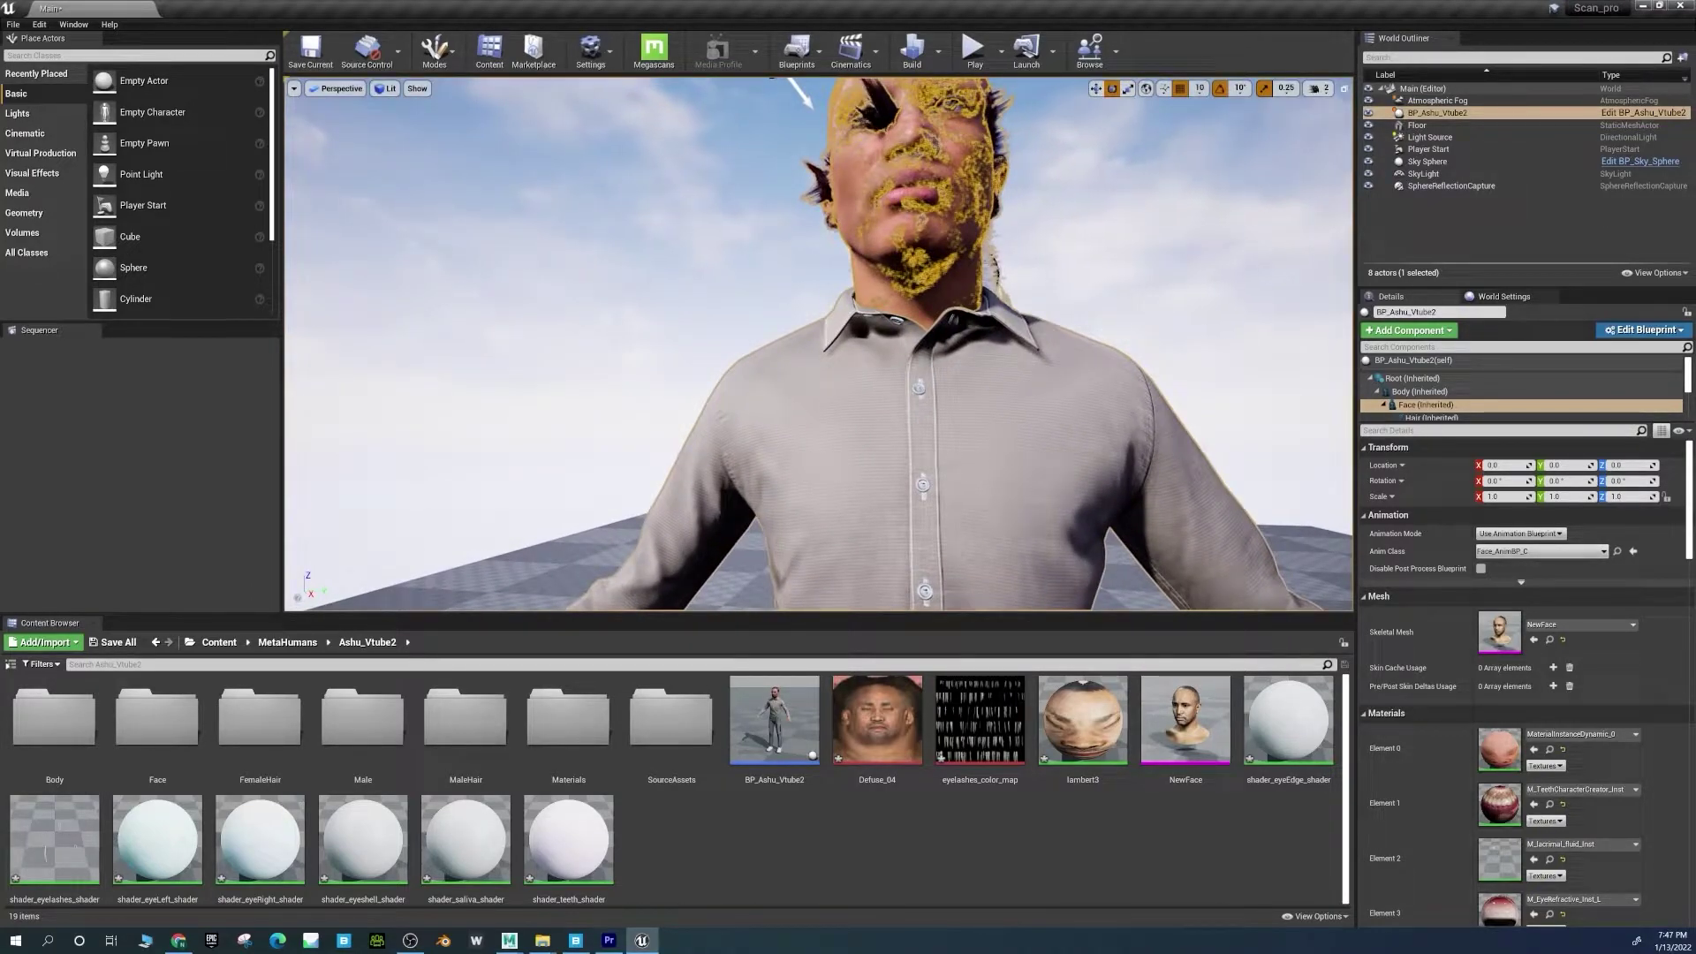
pyautogui.scroll(-5, 819, 345)
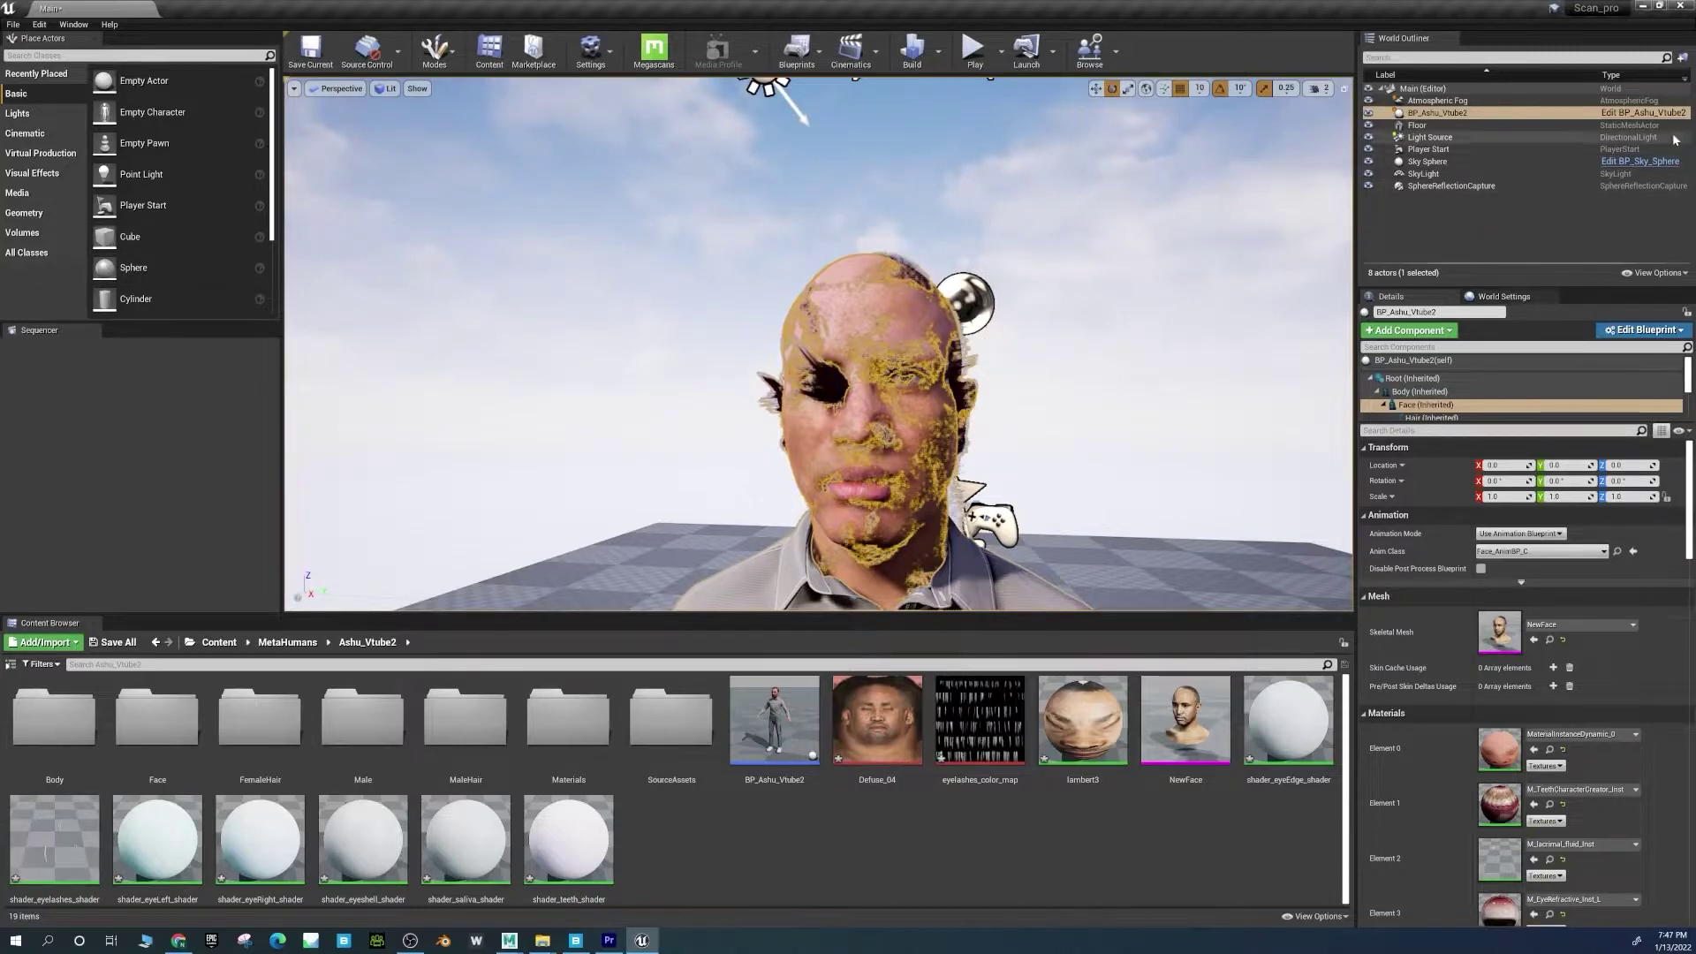
pyautogui.click(1642, 112)
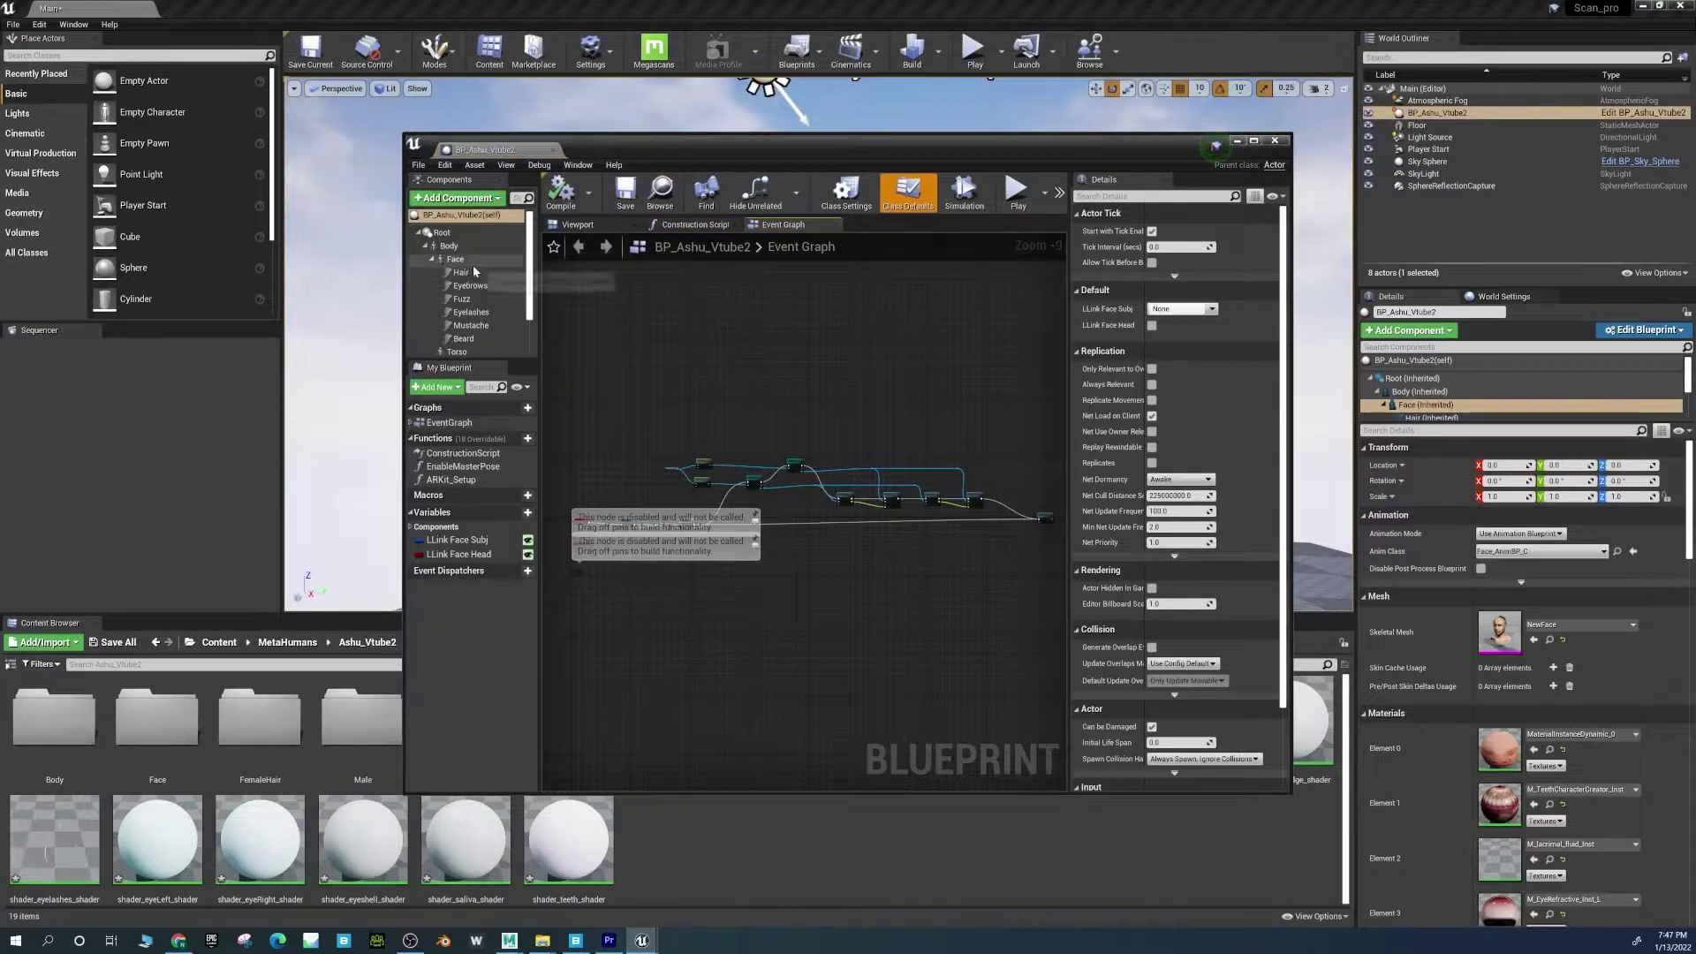
# Set the Blueprint's Face component skeletal mesh to NewFace.
pyautogui.click(455, 259)
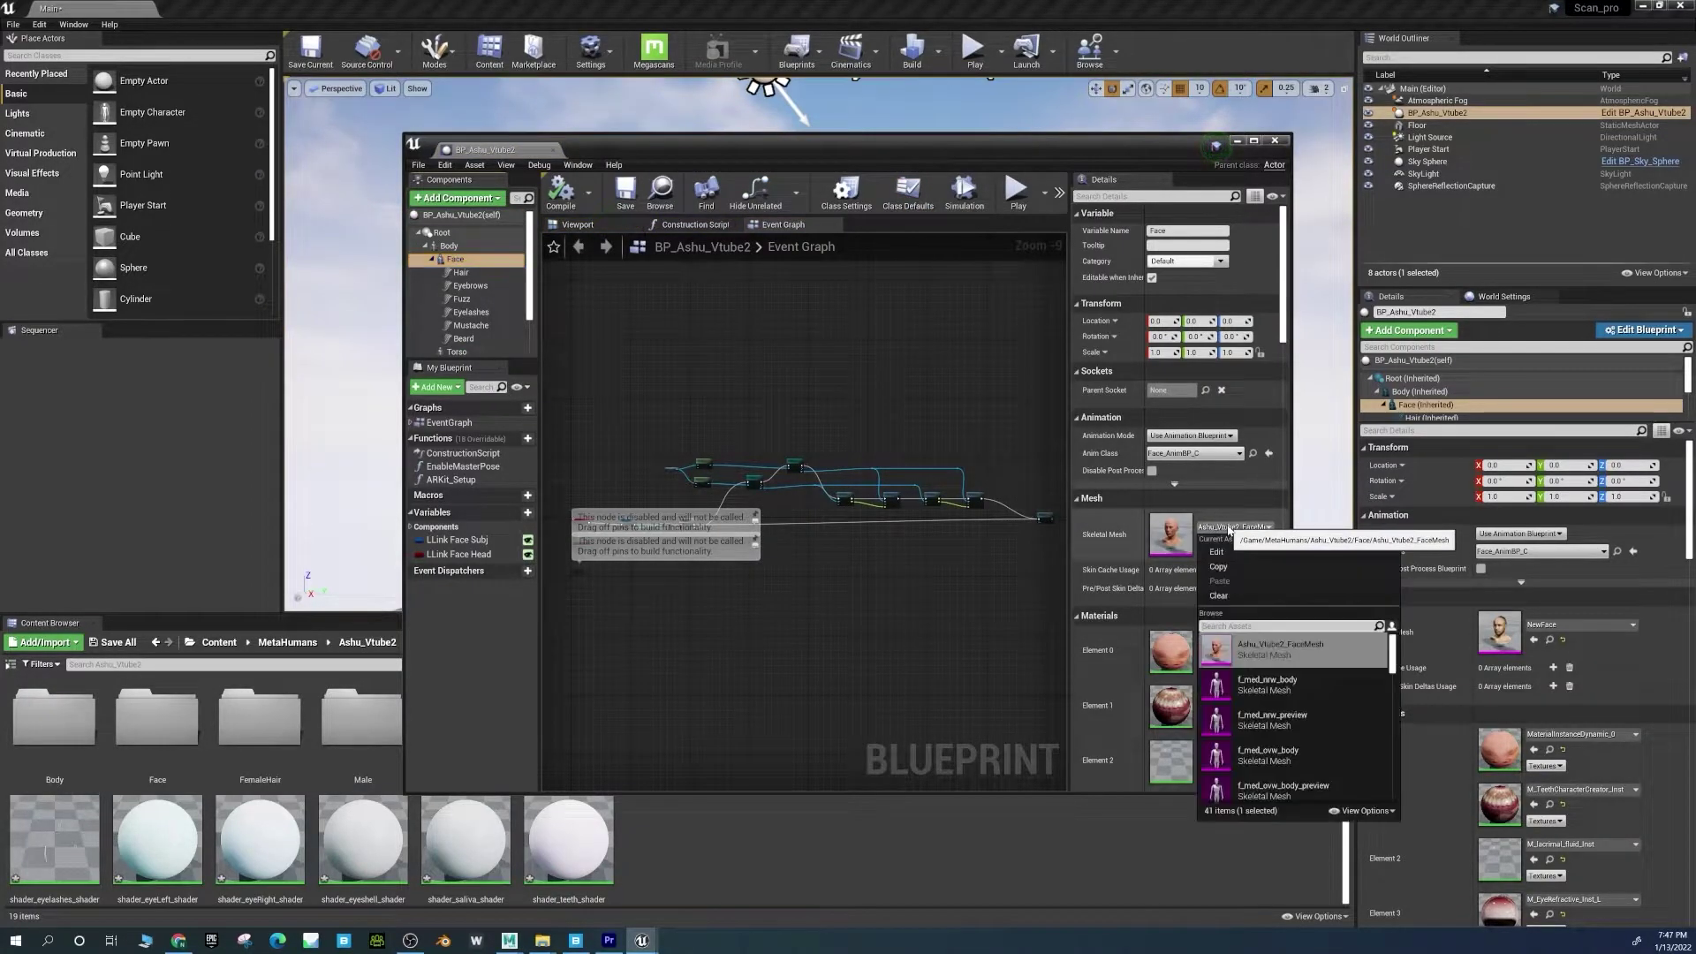
pyautogui.scroll(-3, 1360, 693)
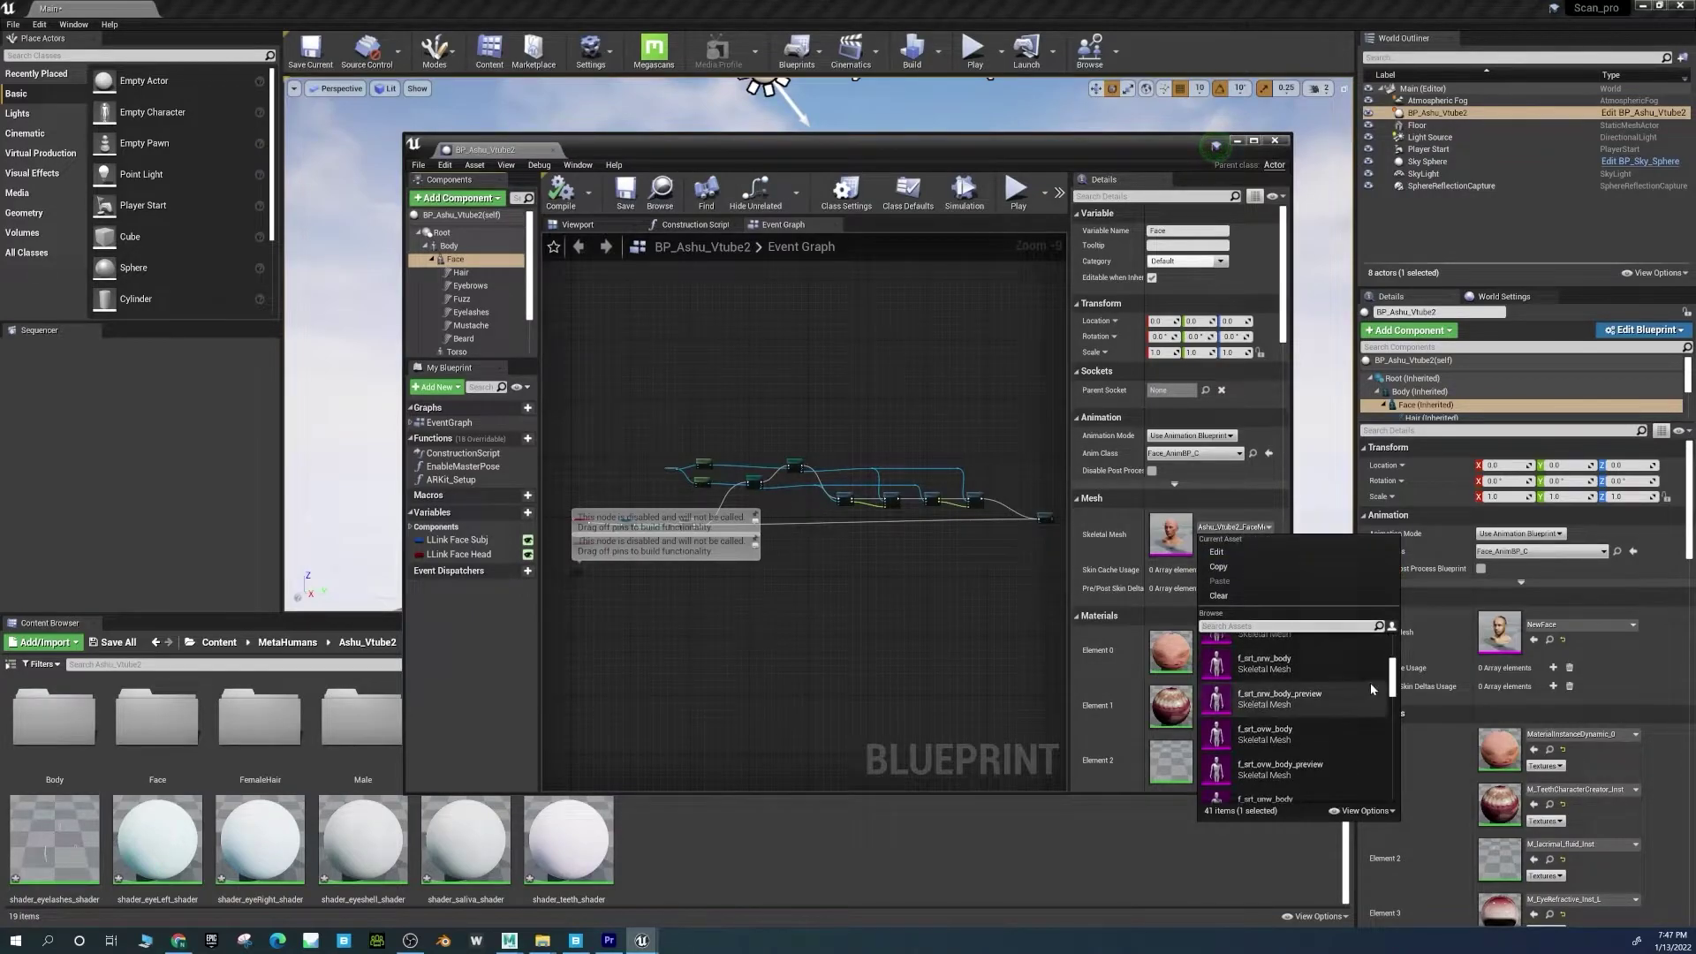
pyautogui.scroll(-5, 1360, 707)
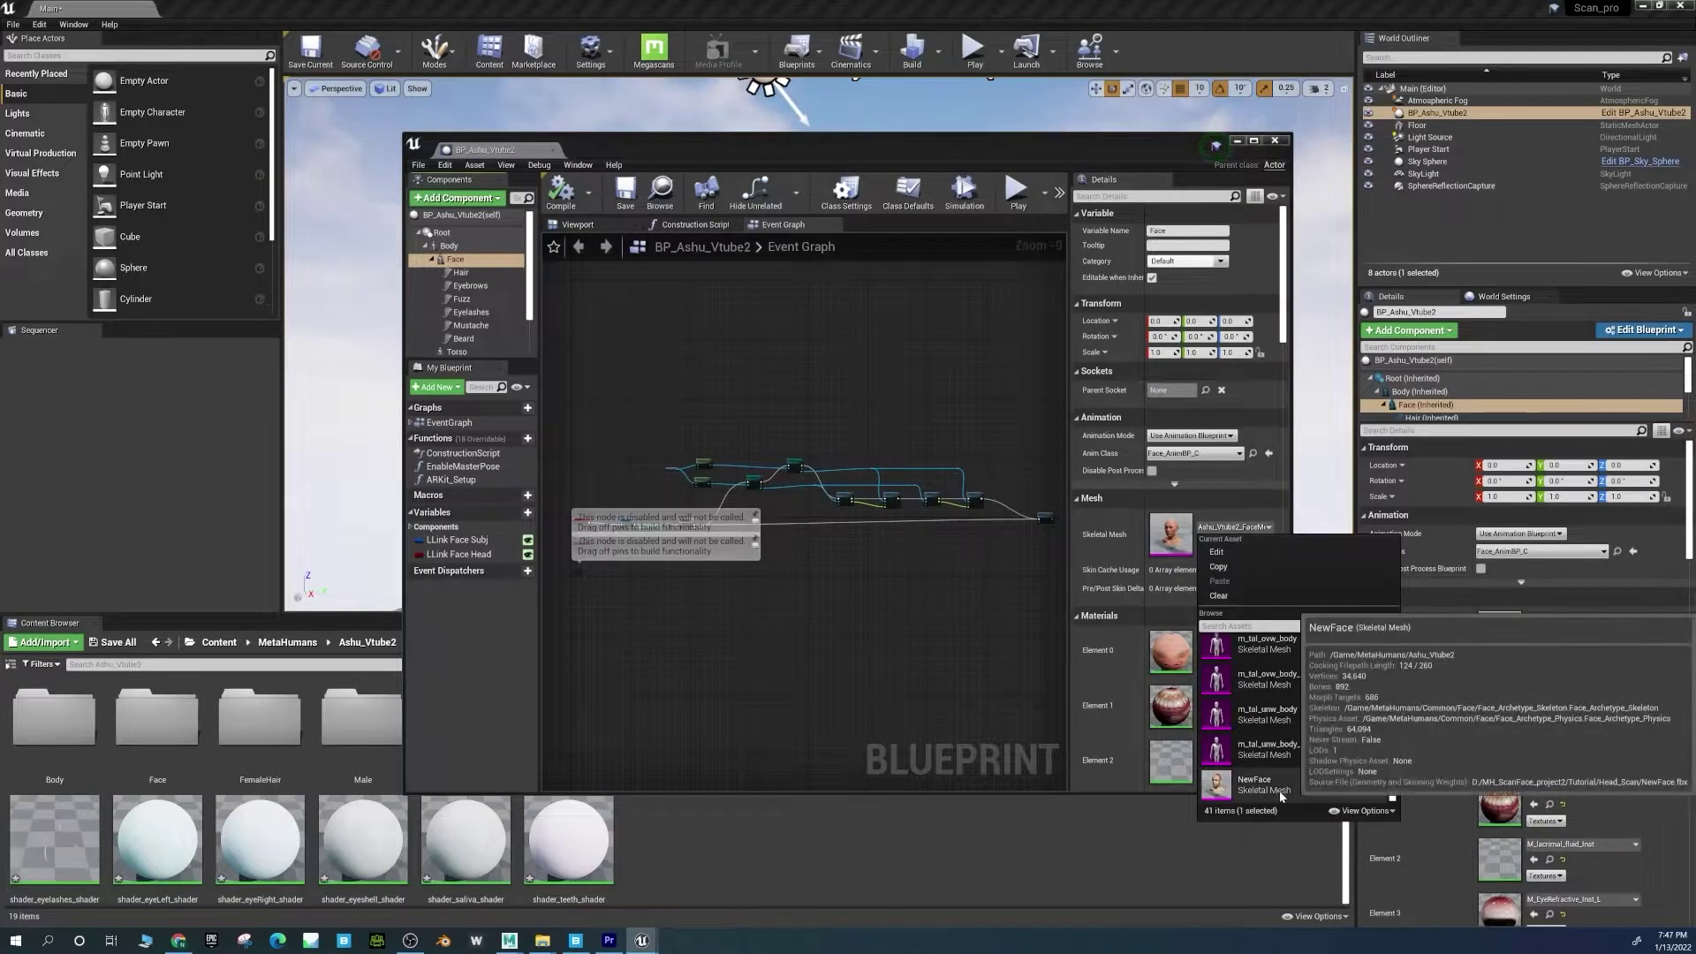
pyautogui.click(1279, 794)
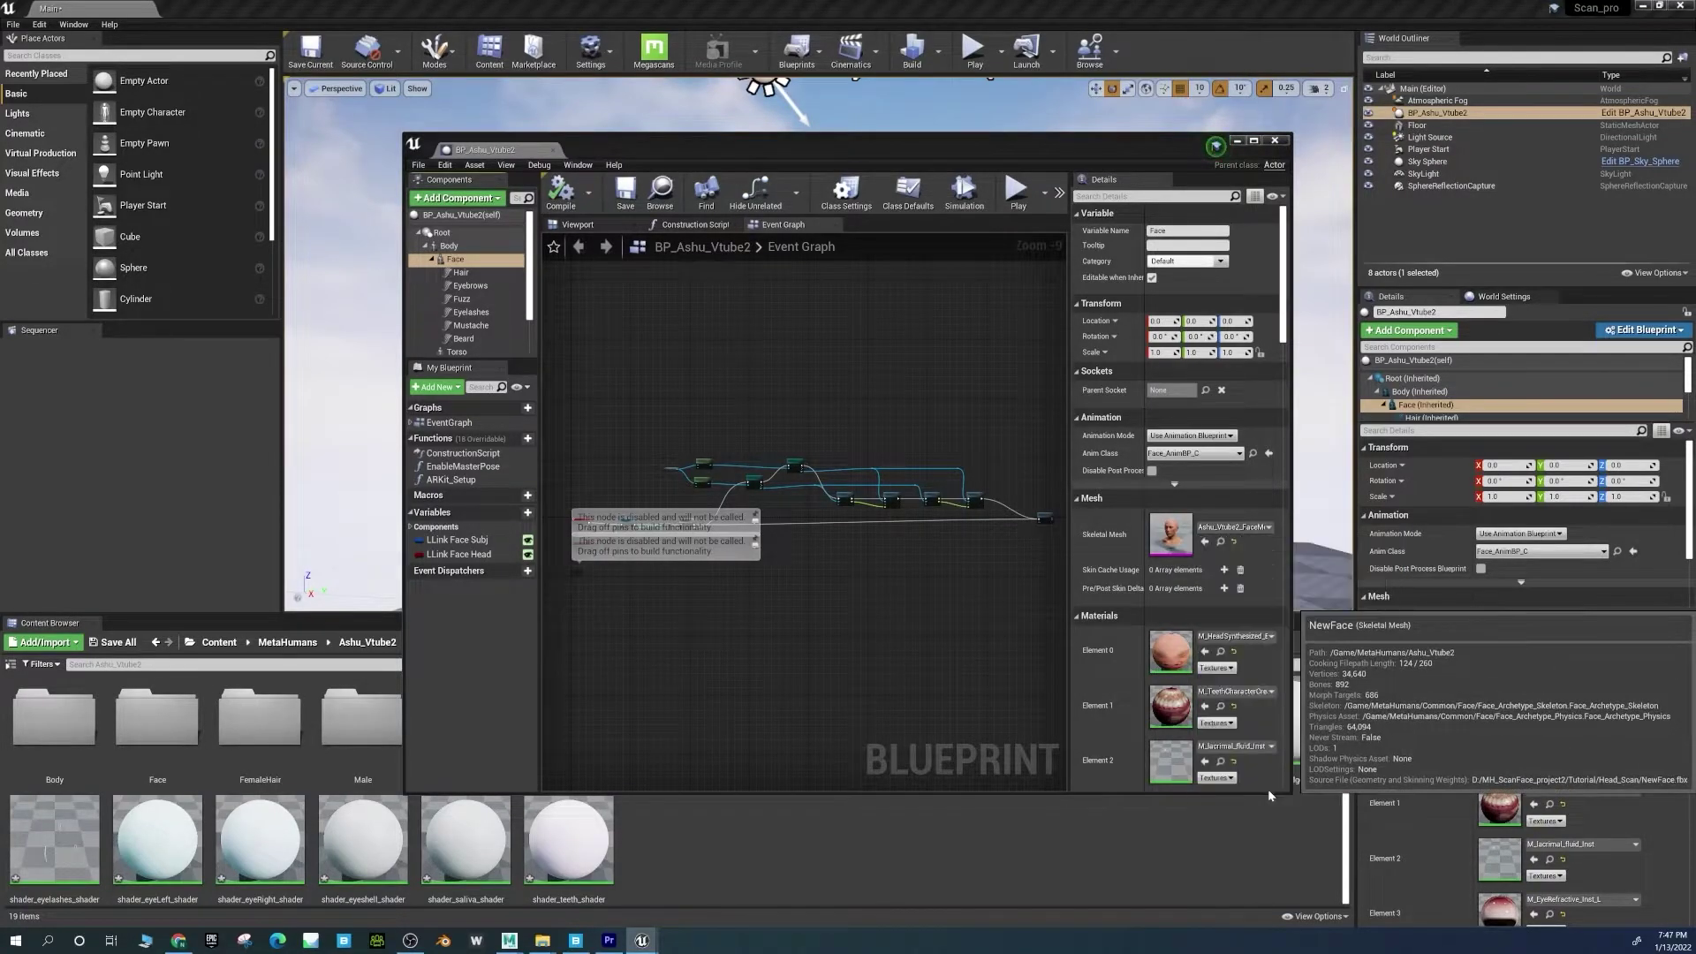
# Compile and save BP_Ashu_Vtube2, then move the editor aside.
pyautogui.click(560, 208)
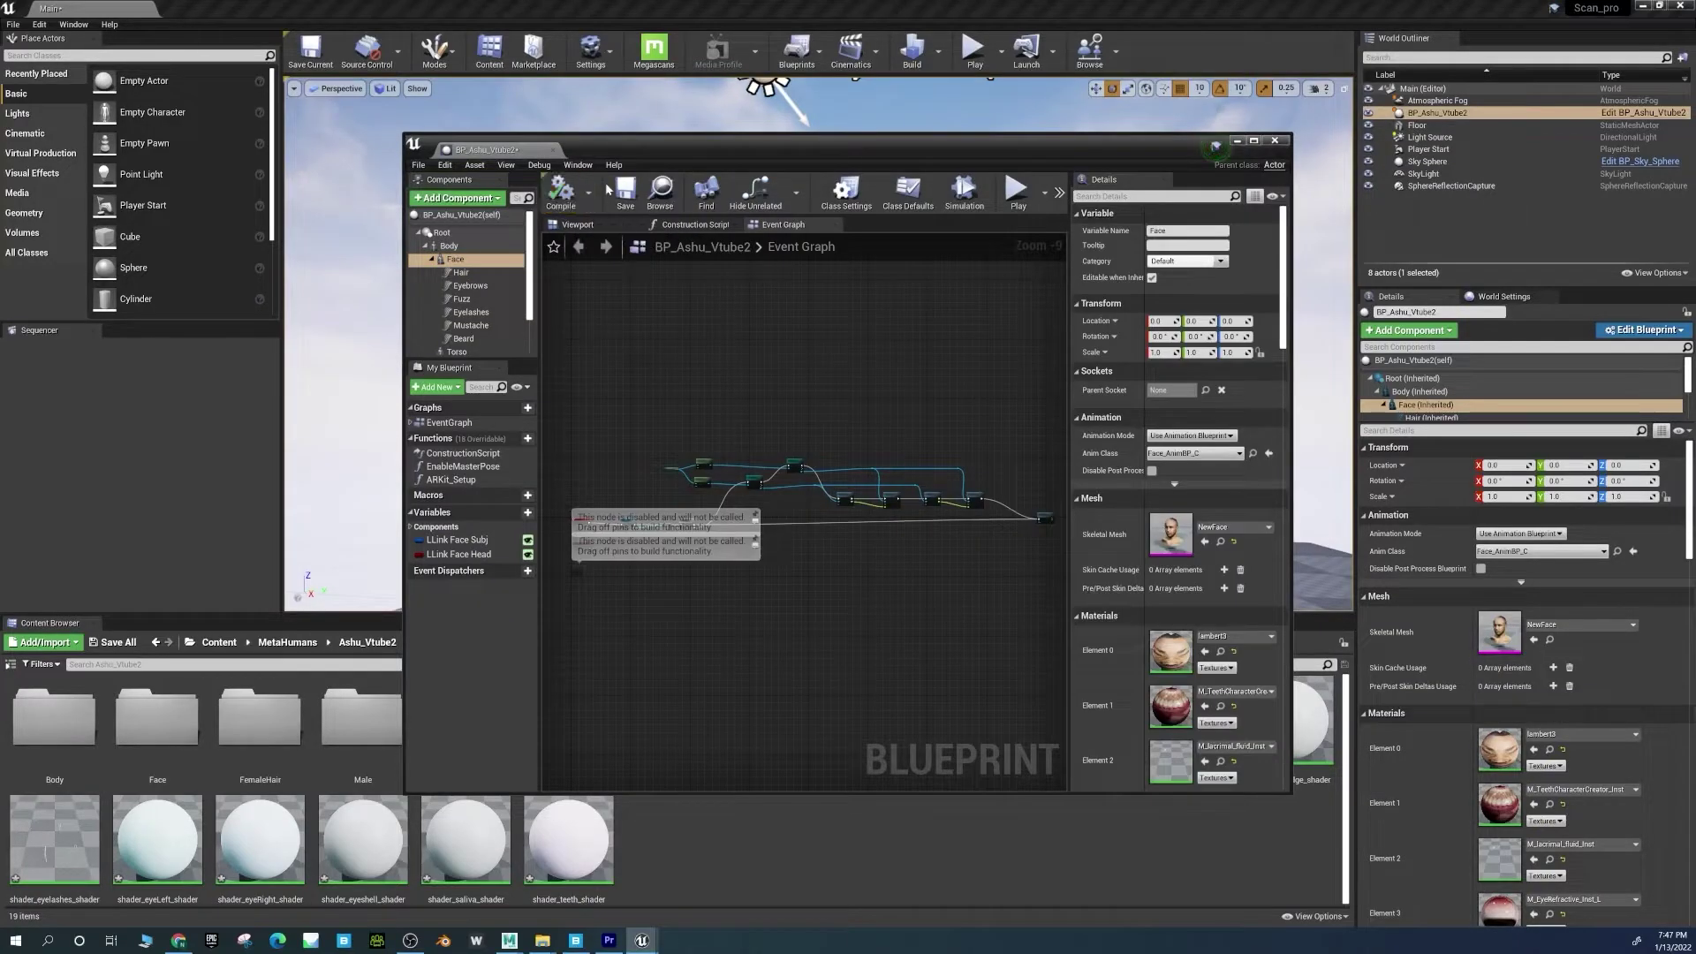
pyautogui.click(627, 192)
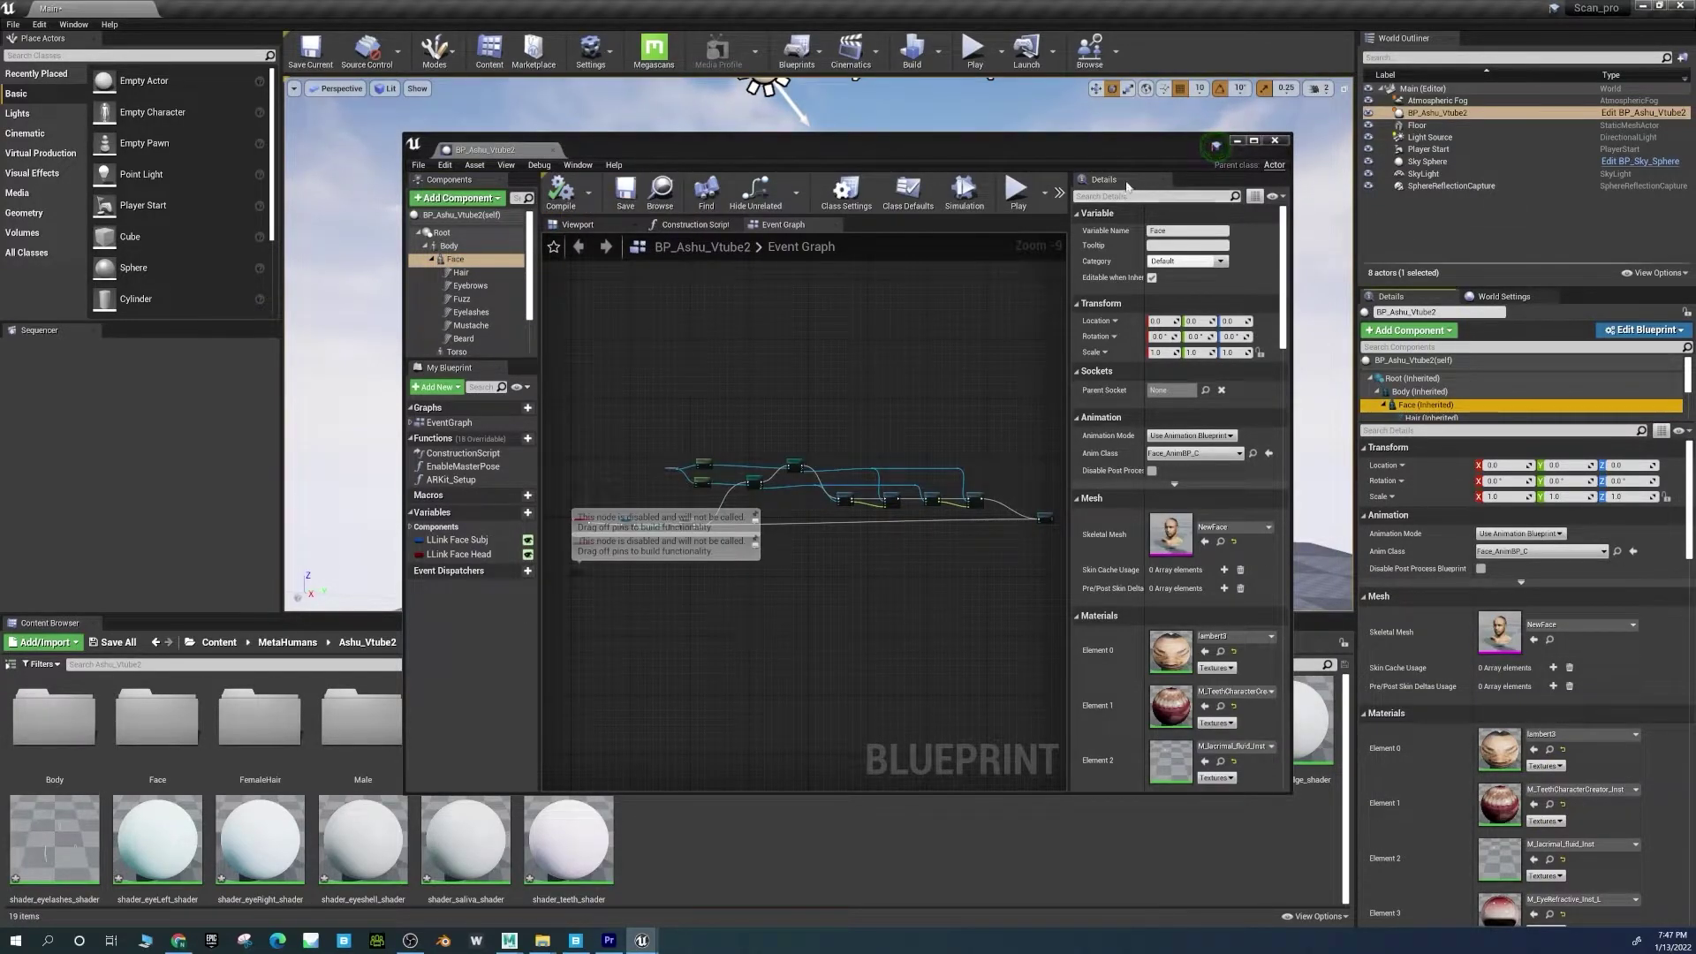
pyautogui.moveTo(1125, 152); pyautogui.dragTo(913, 765)
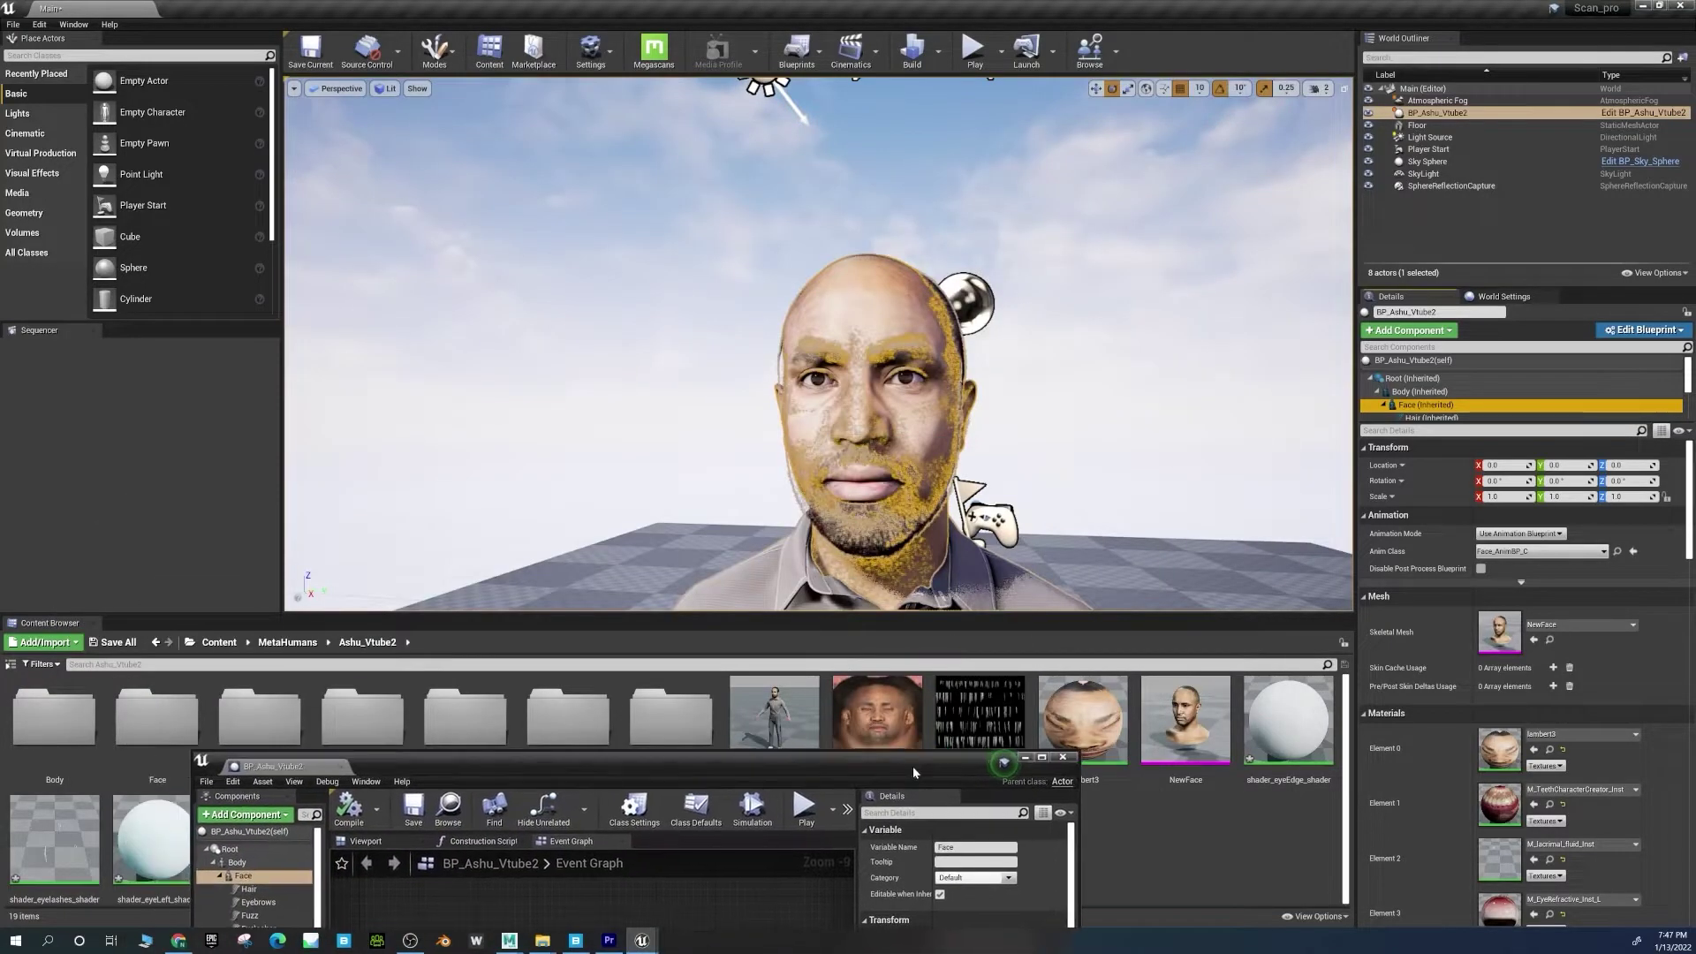
pyautogui.click(604, 282)
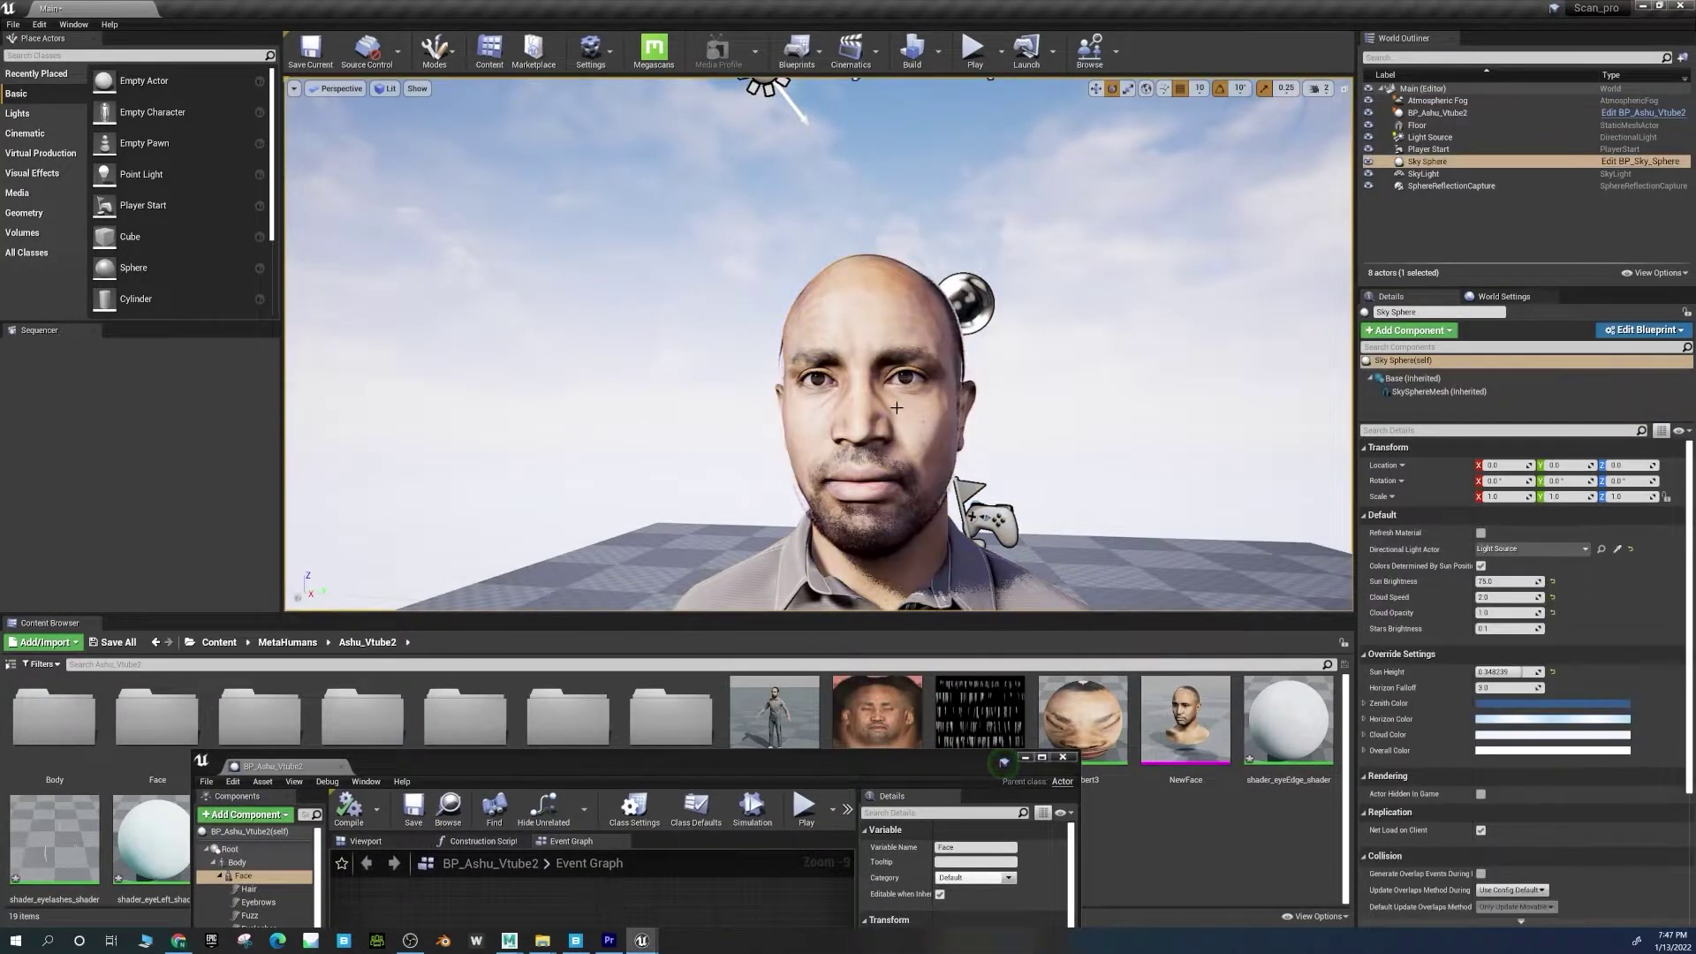
pyautogui.moveTo(881, 433); pyautogui.dragTo(880, 433, button='right')
pyautogui.scroll(-5, 934, 354)
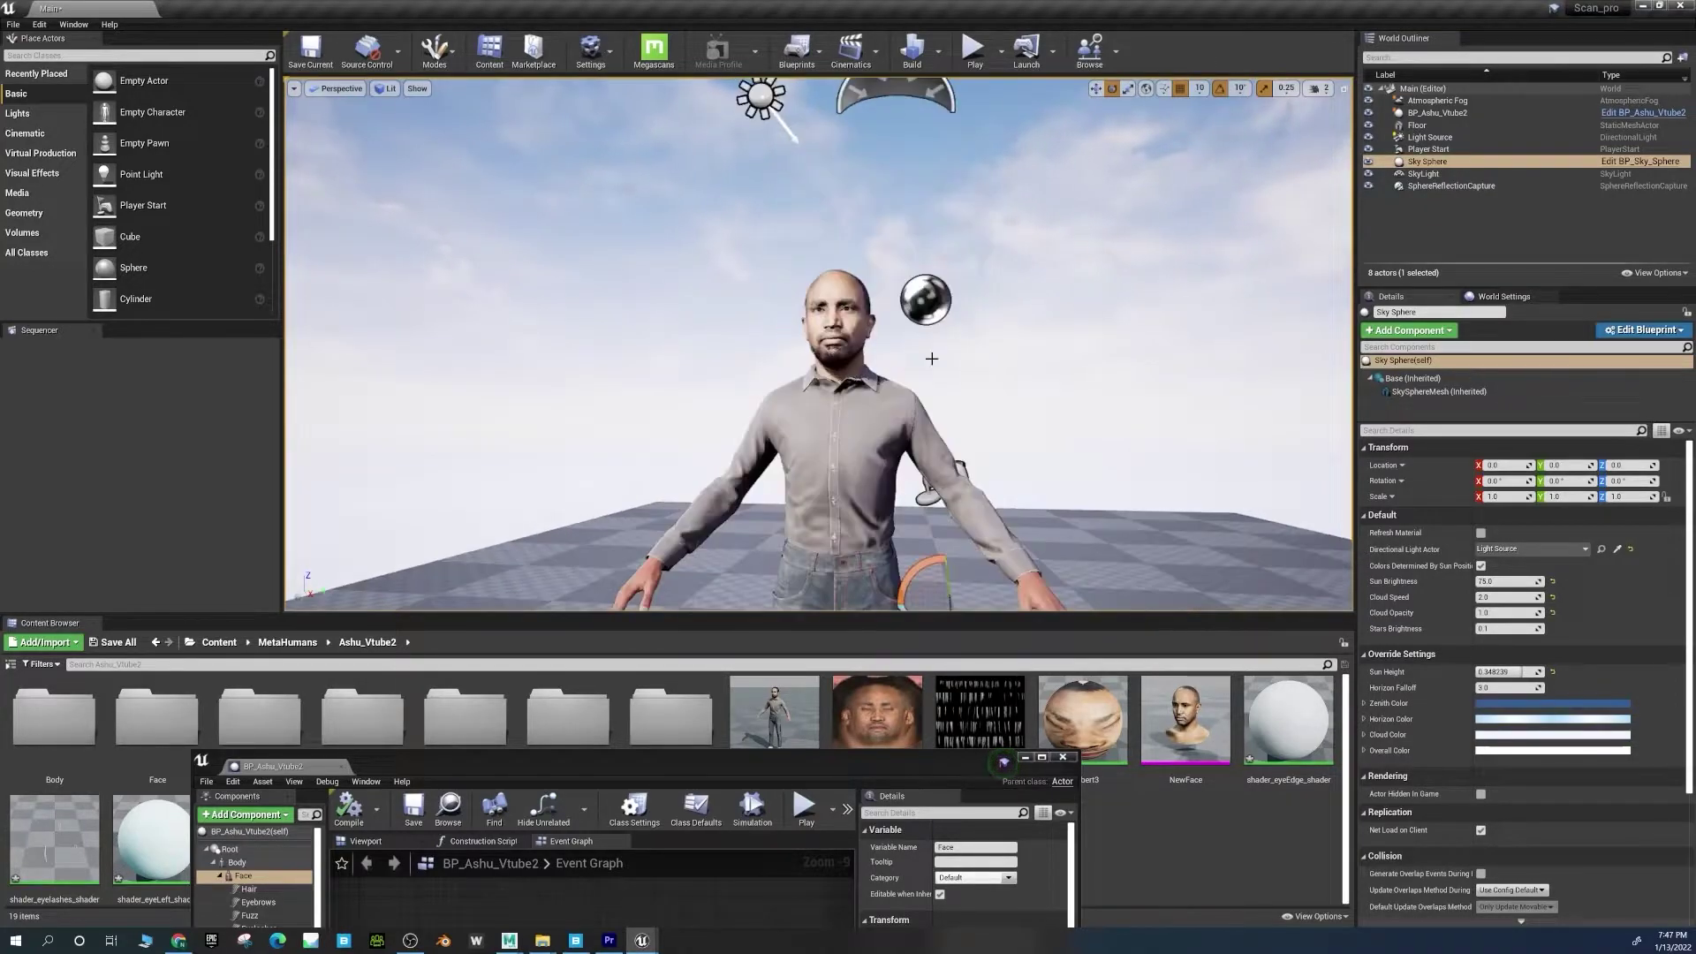
pyautogui.scroll(6, 655, 427)
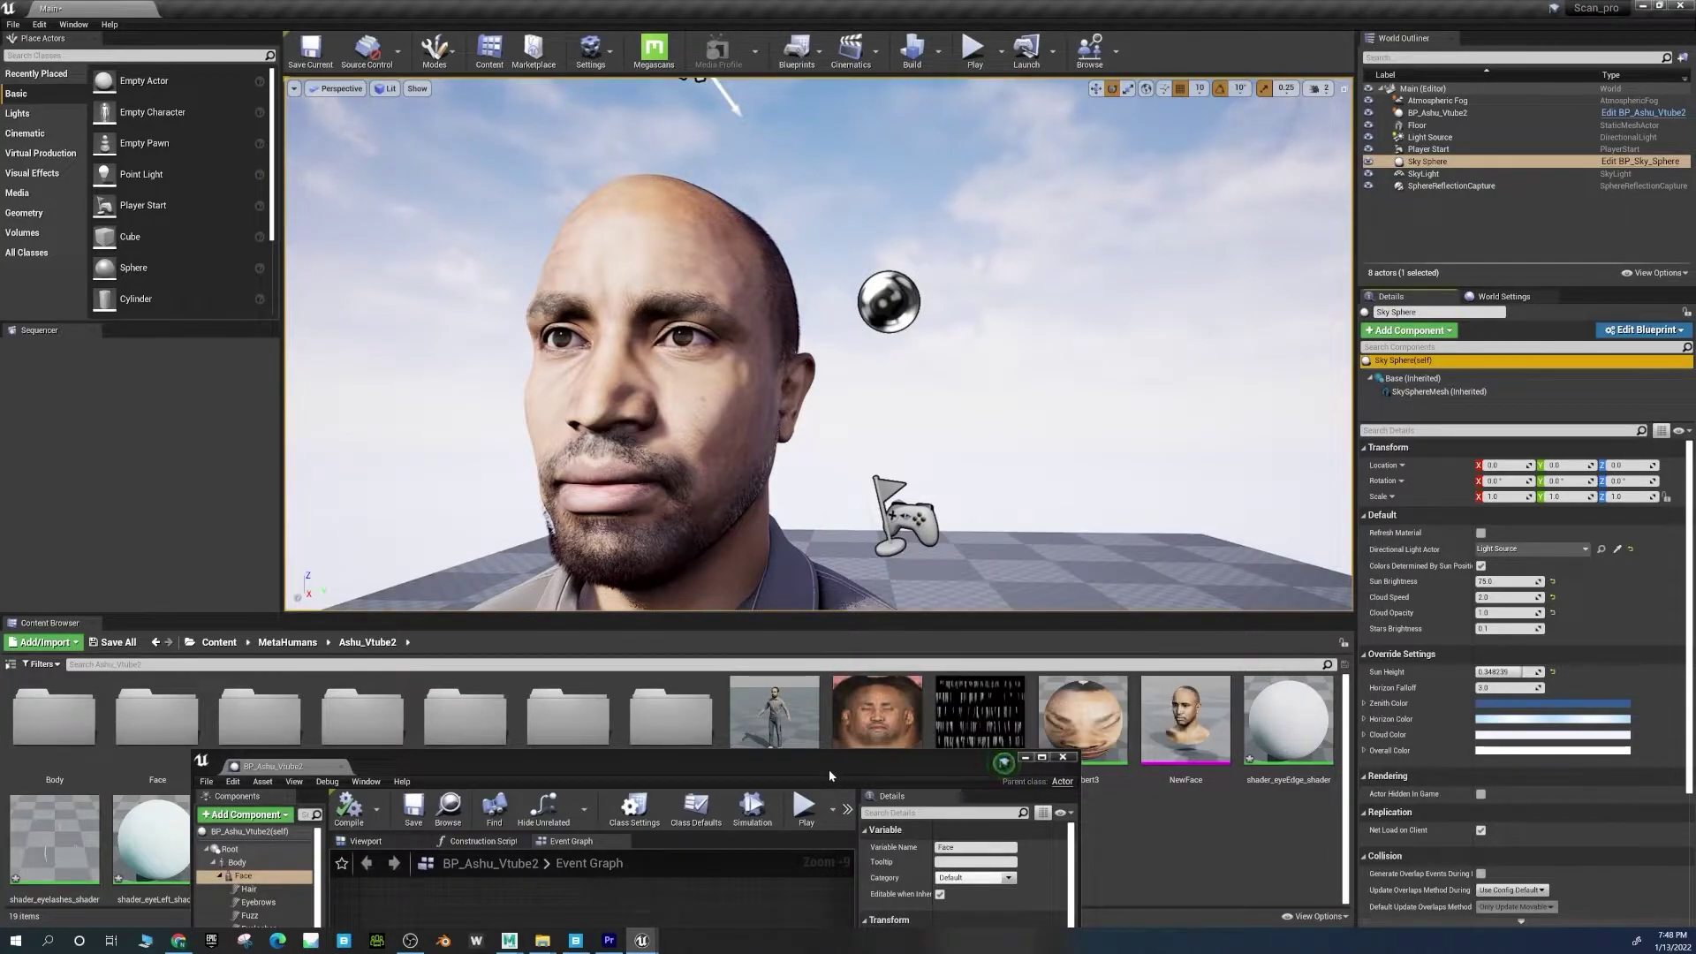
pyautogui.moveTo(828, 770); pyautogui.dragTo(631, 66)
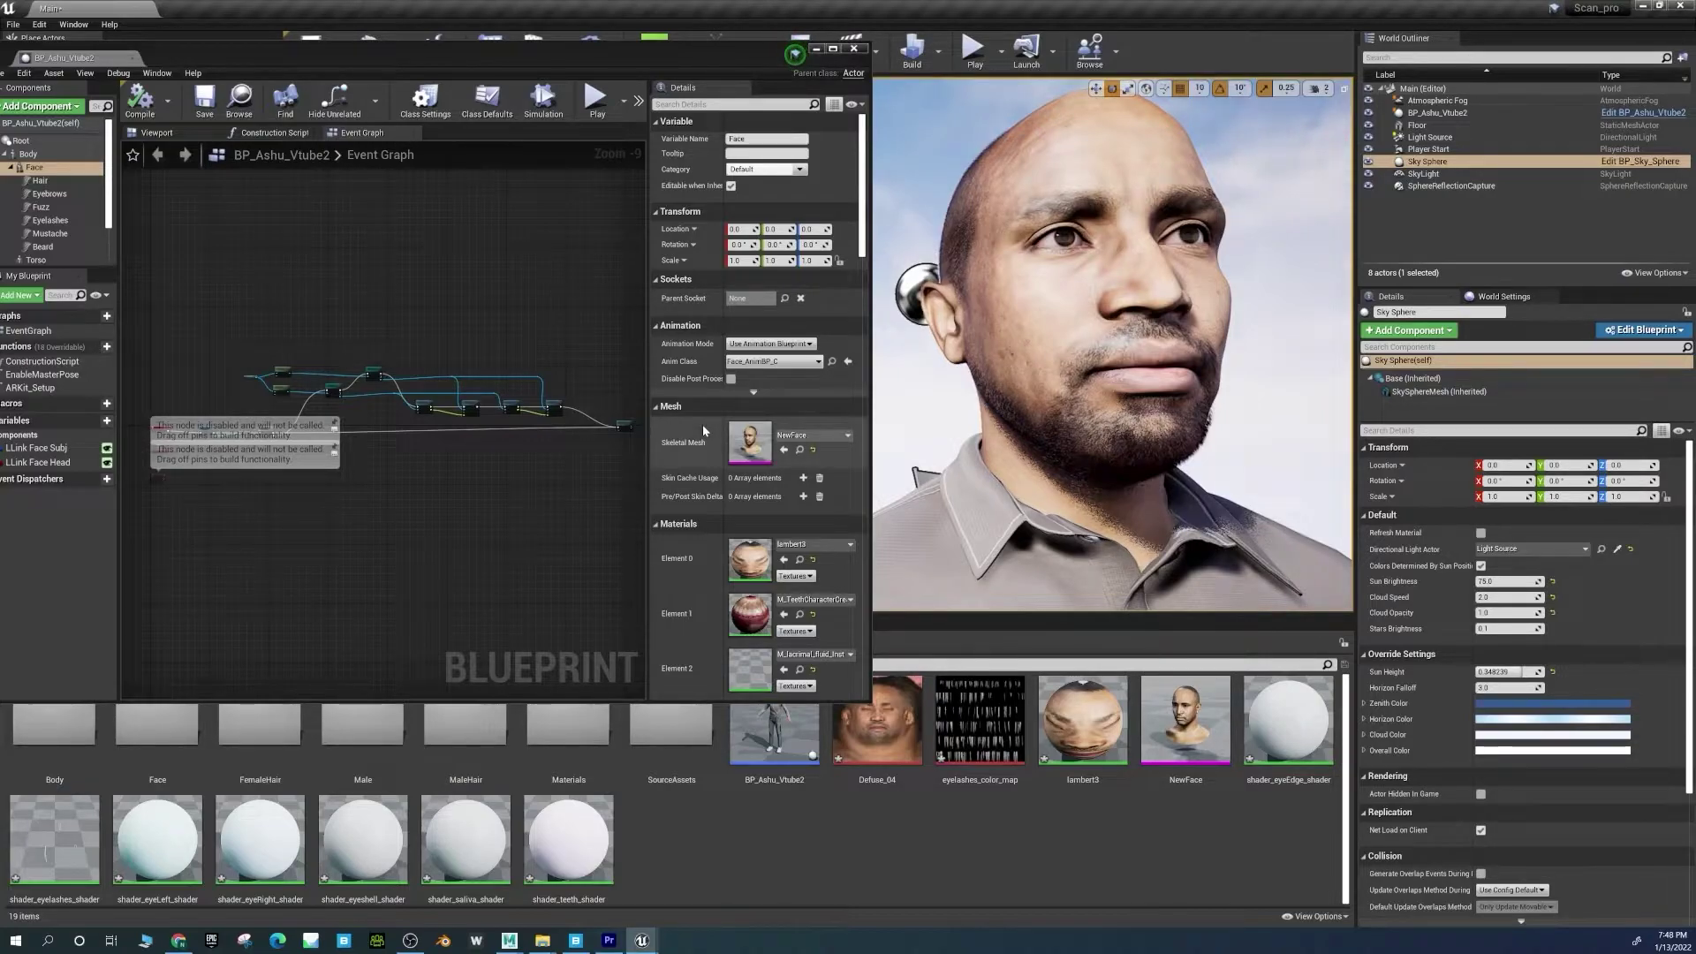
# Create a Hair_S_BuzzCut groom binding targeting NewFace with source Ashu_Vtube2_FaceMesh.
pyautogui.click(42, 181)
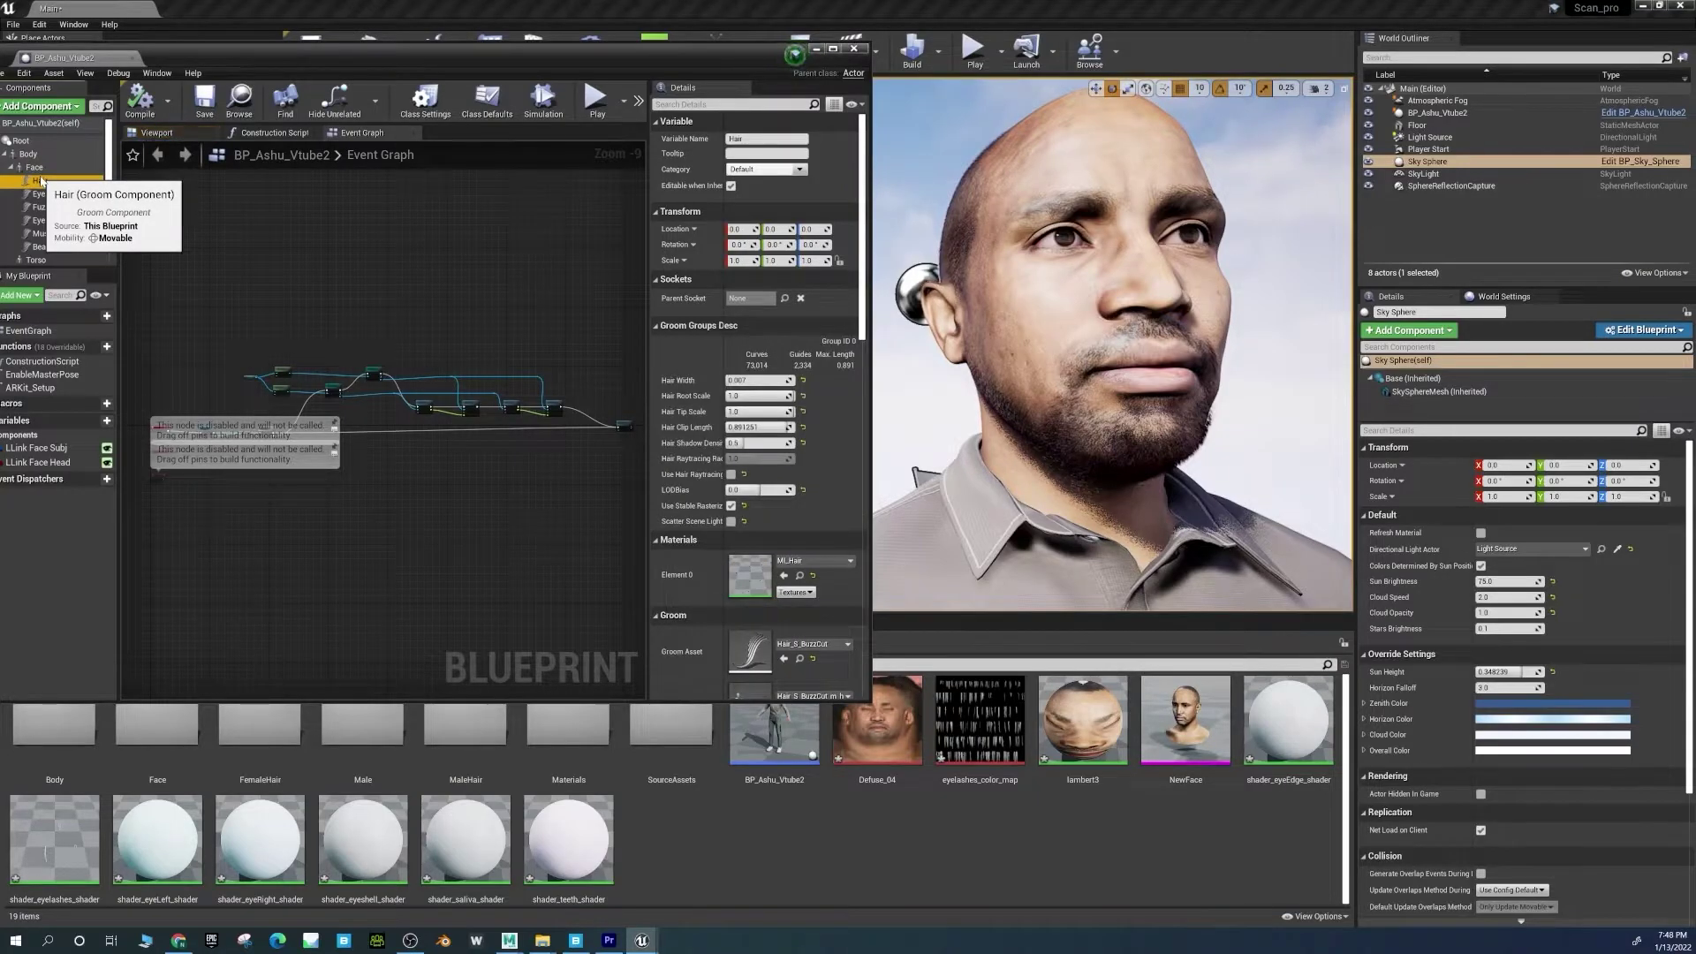
pyautogui.click(802, 658)
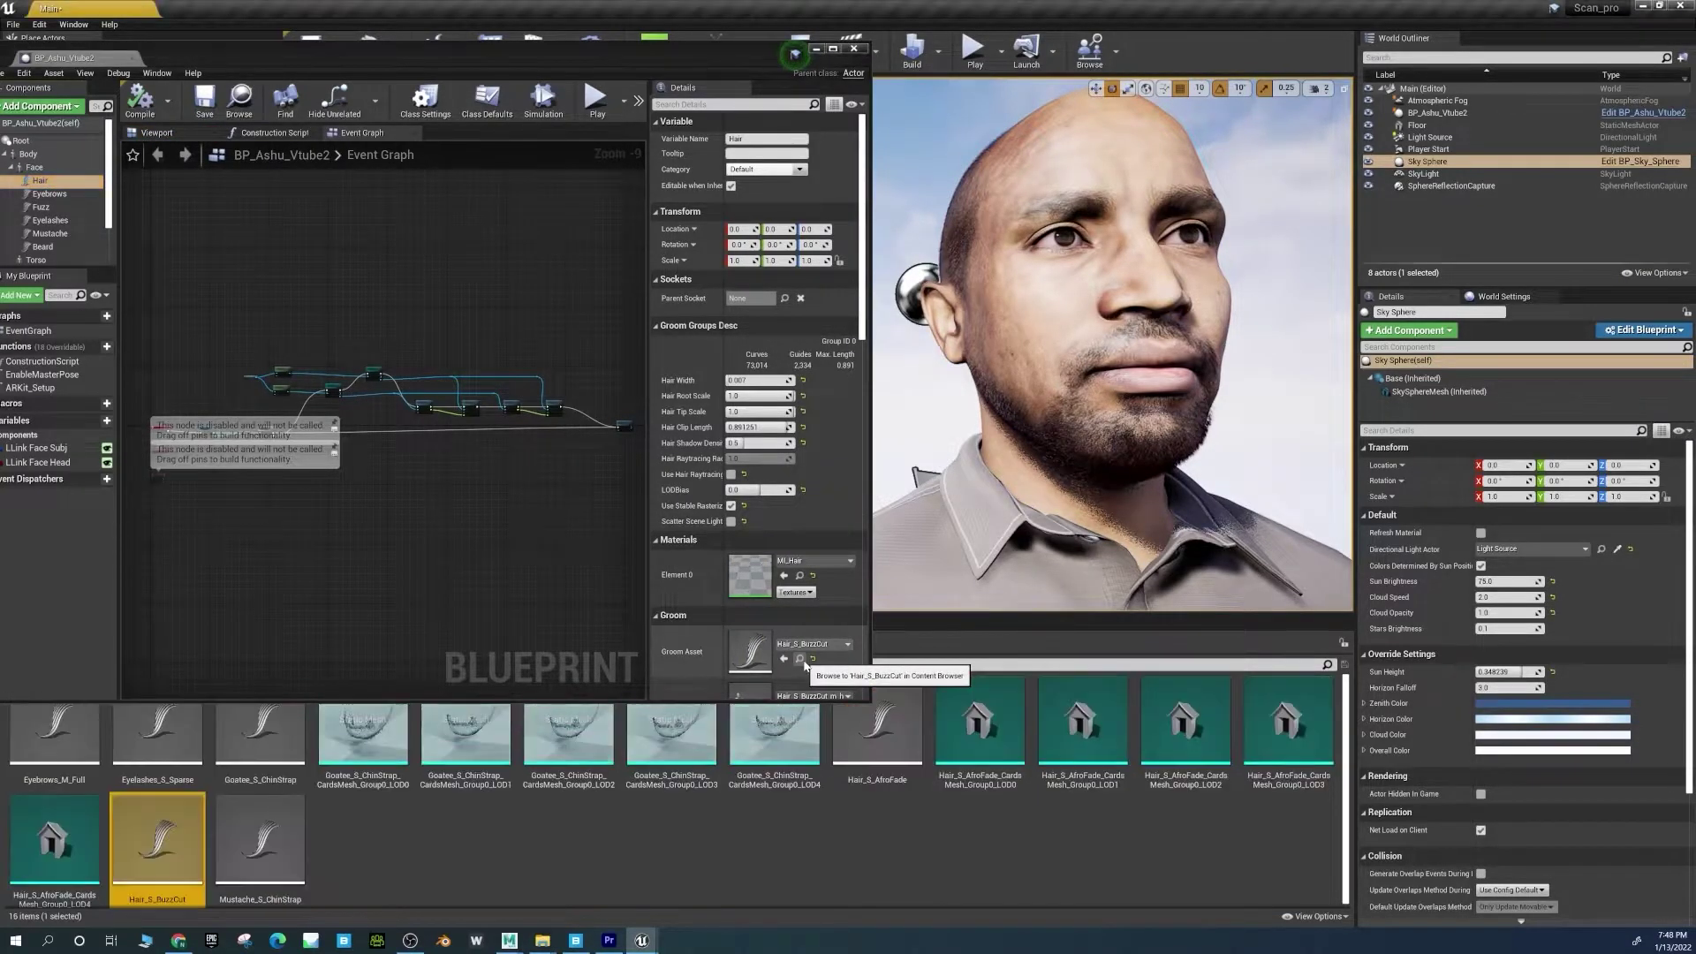
pyautogui.rightClick(176, 842)
pyautogui.click(247, 428)
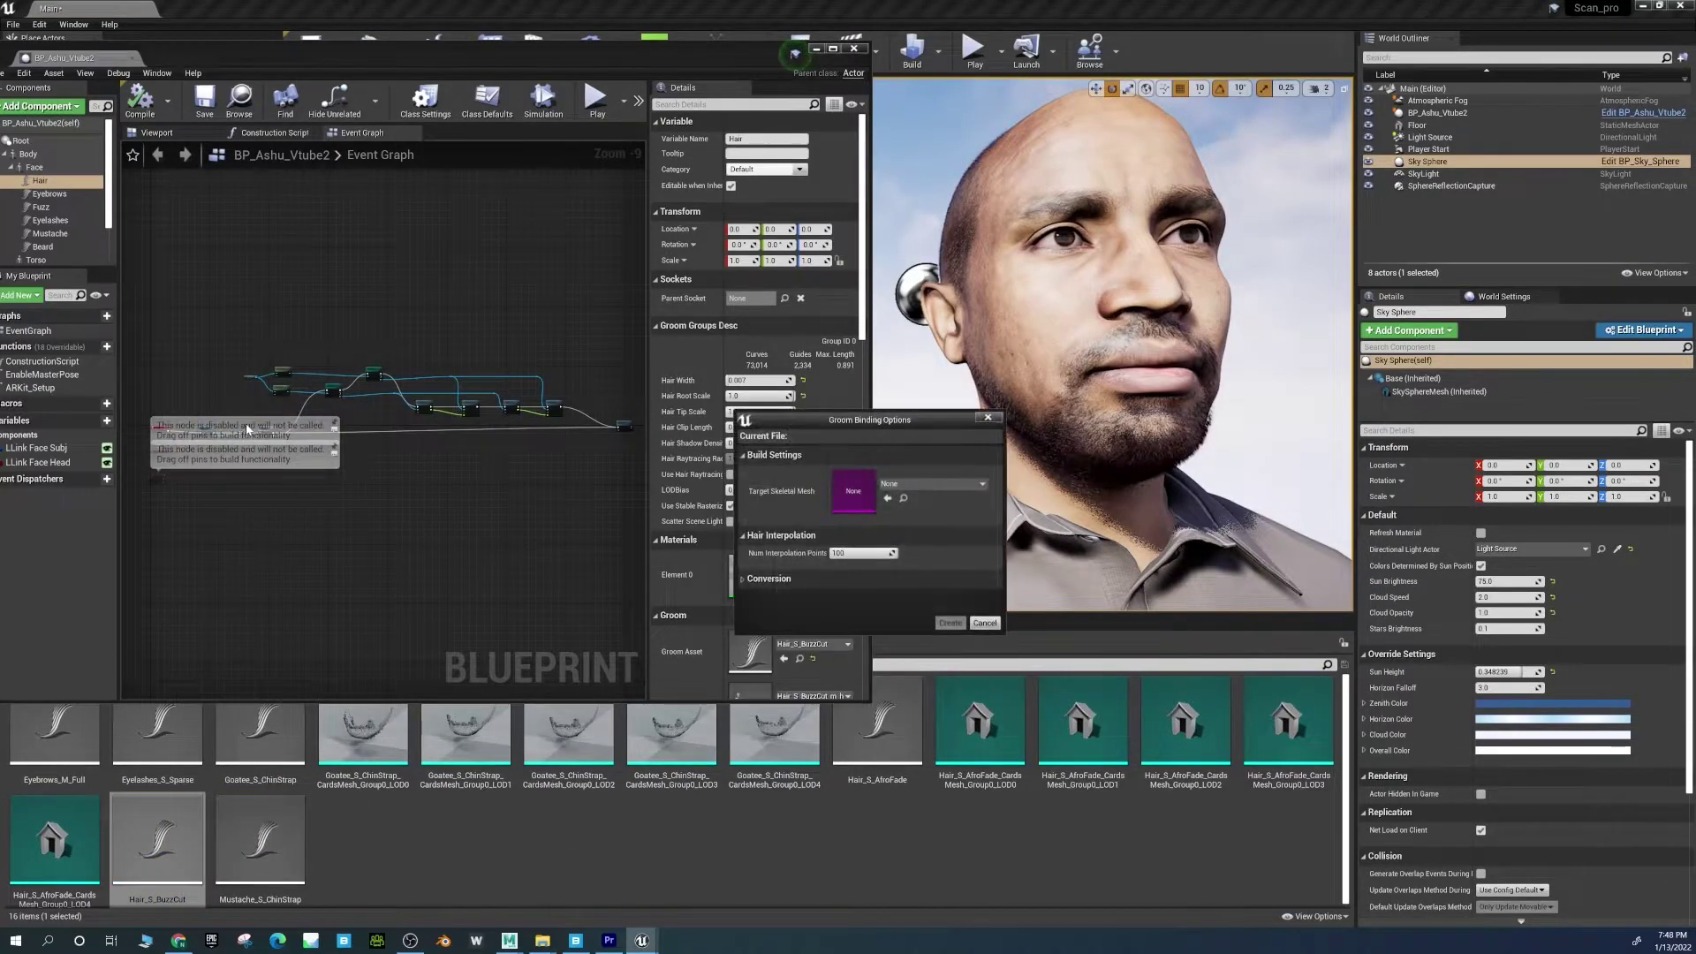
pyautogui.click(898, 485)
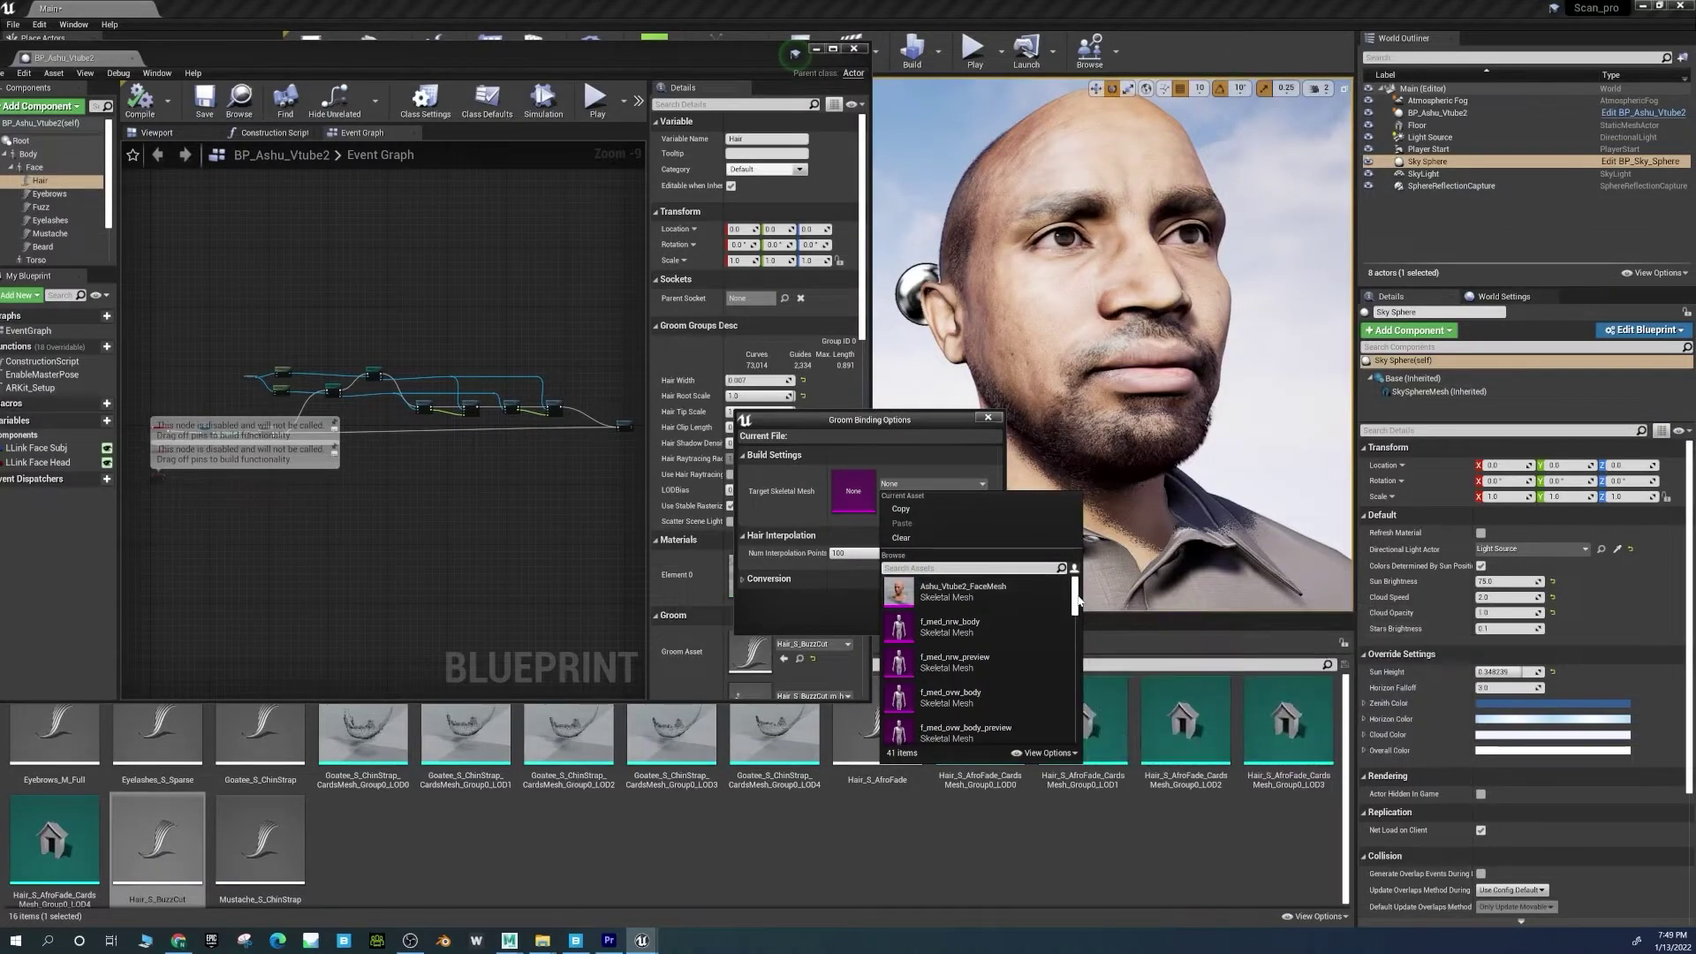
pyautogui.moveTo(1073, 594); pyautogui.dragTo(1070, 729)
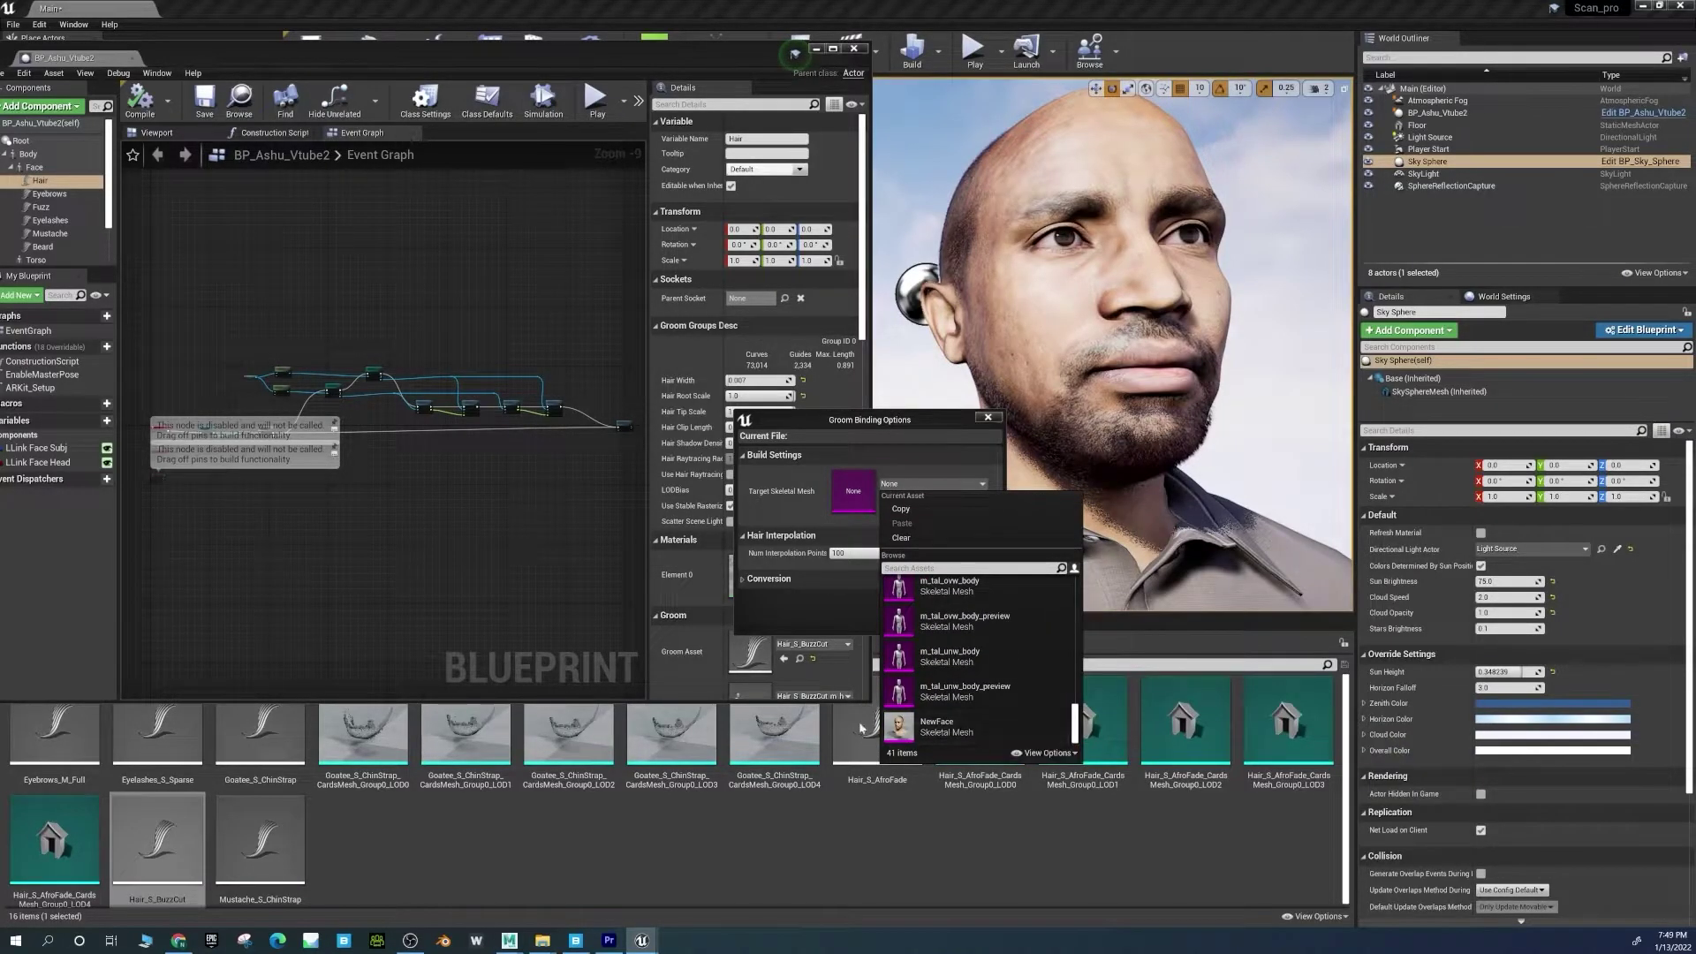
pyautogui.click(927, 724)
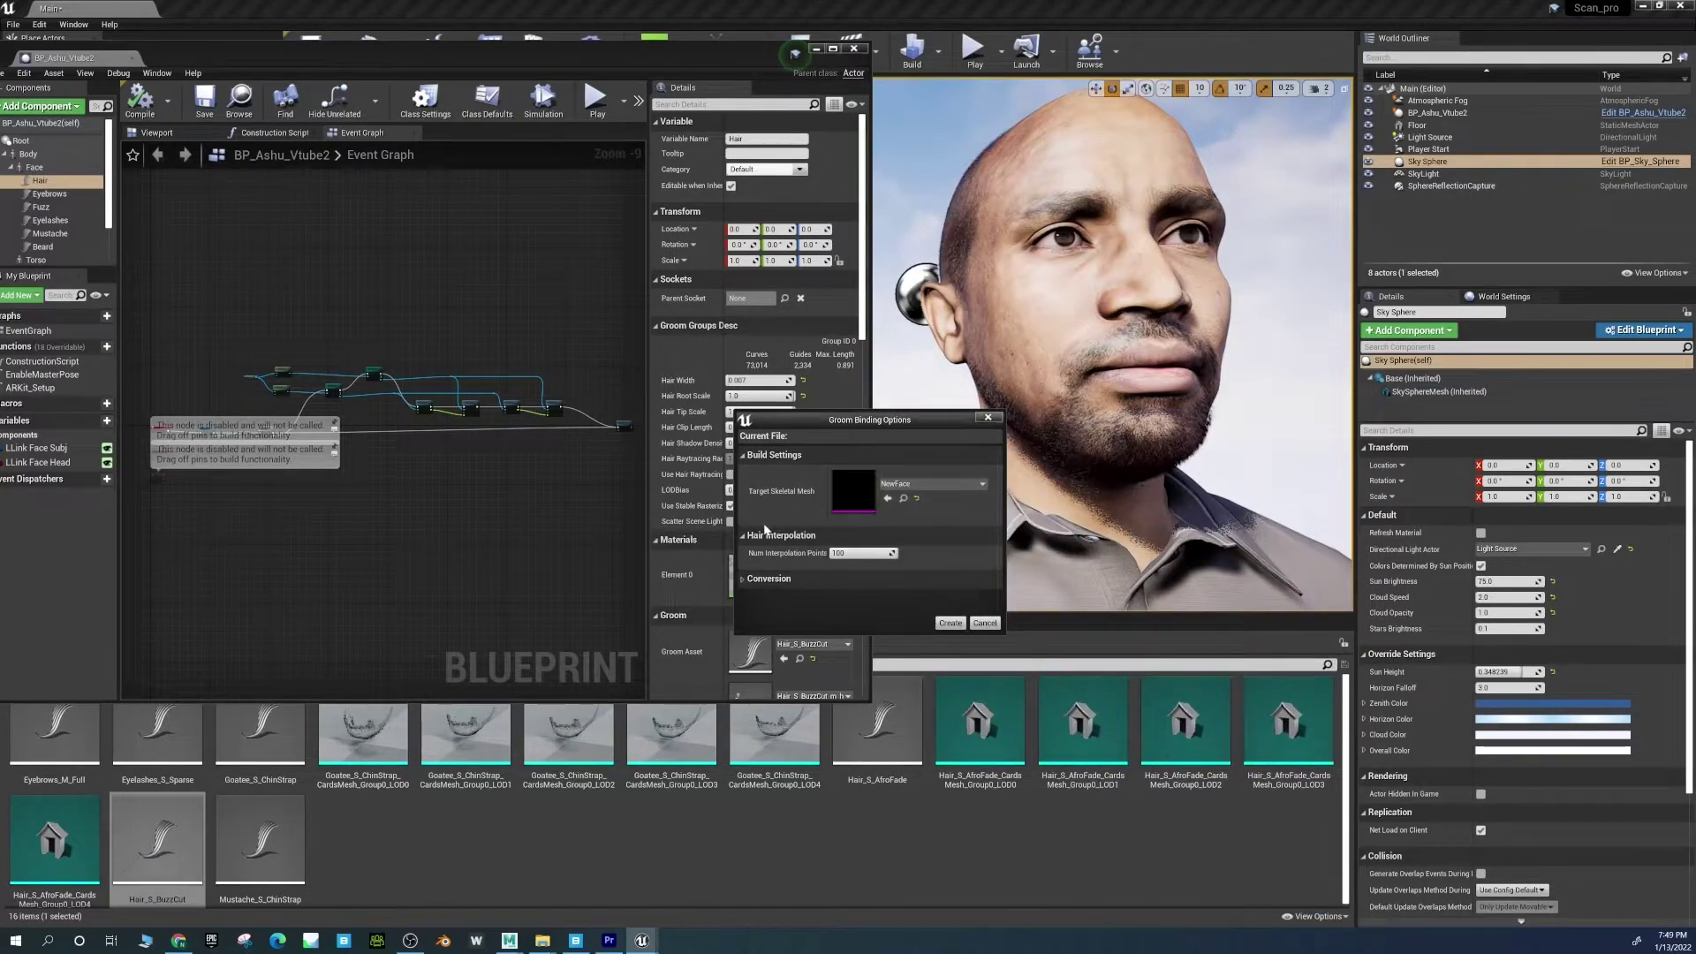
pyautogui.click(744, 580)
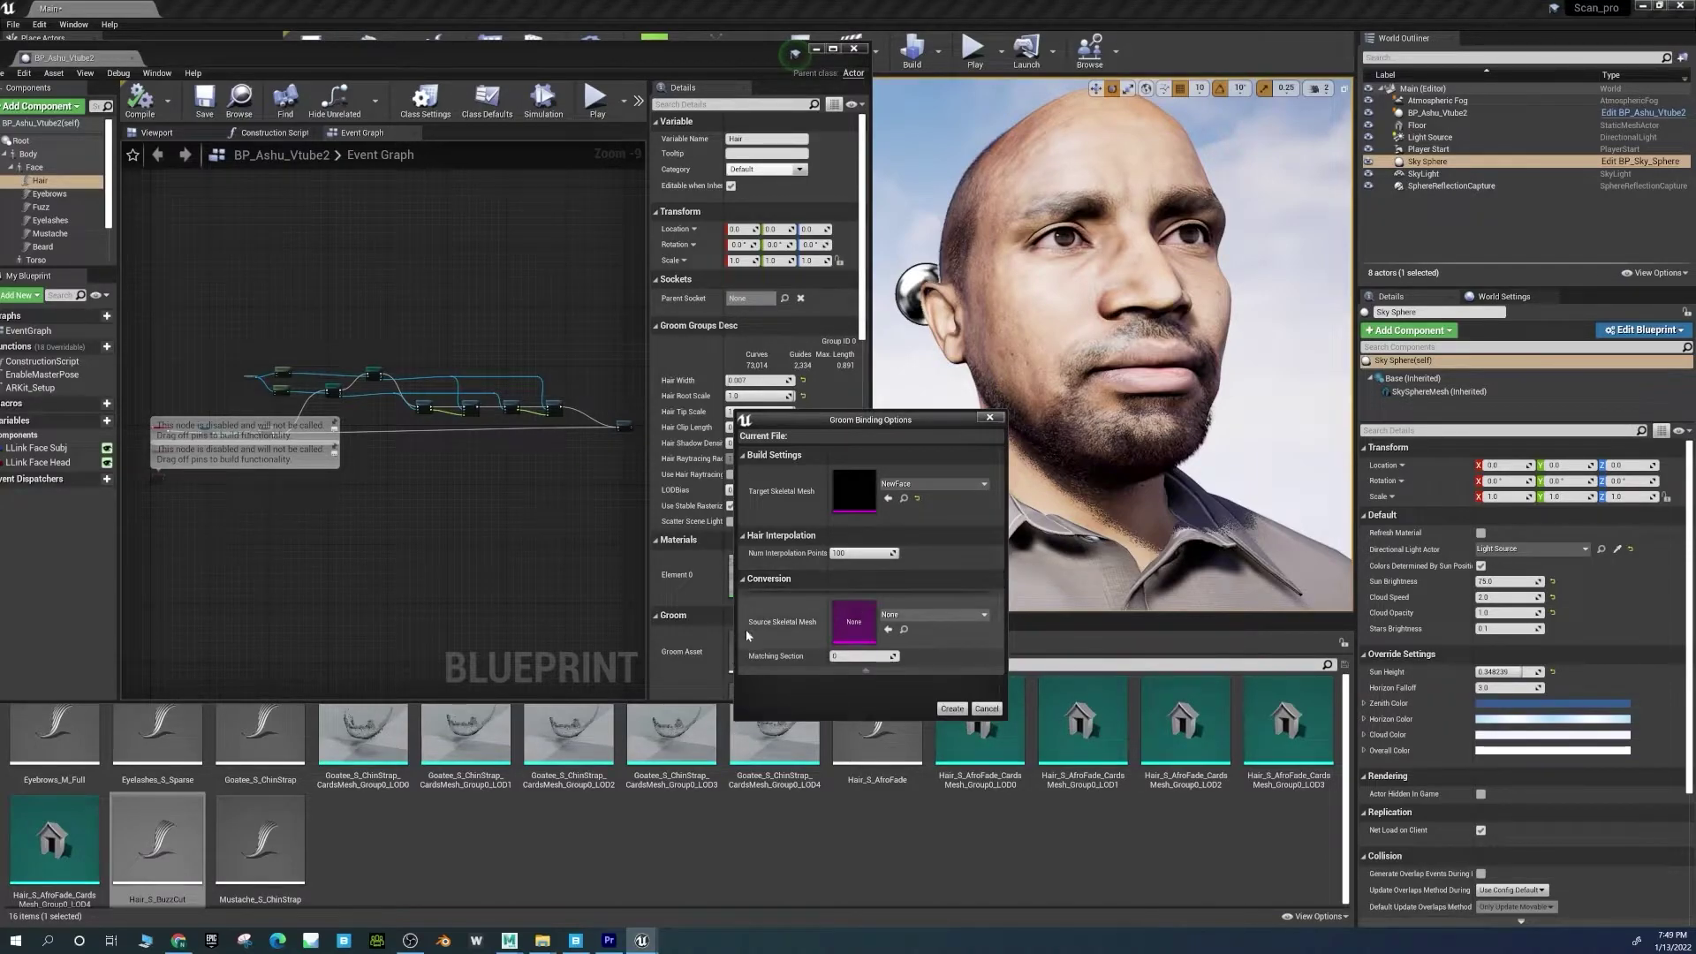
pyautogui.click(918, 615)
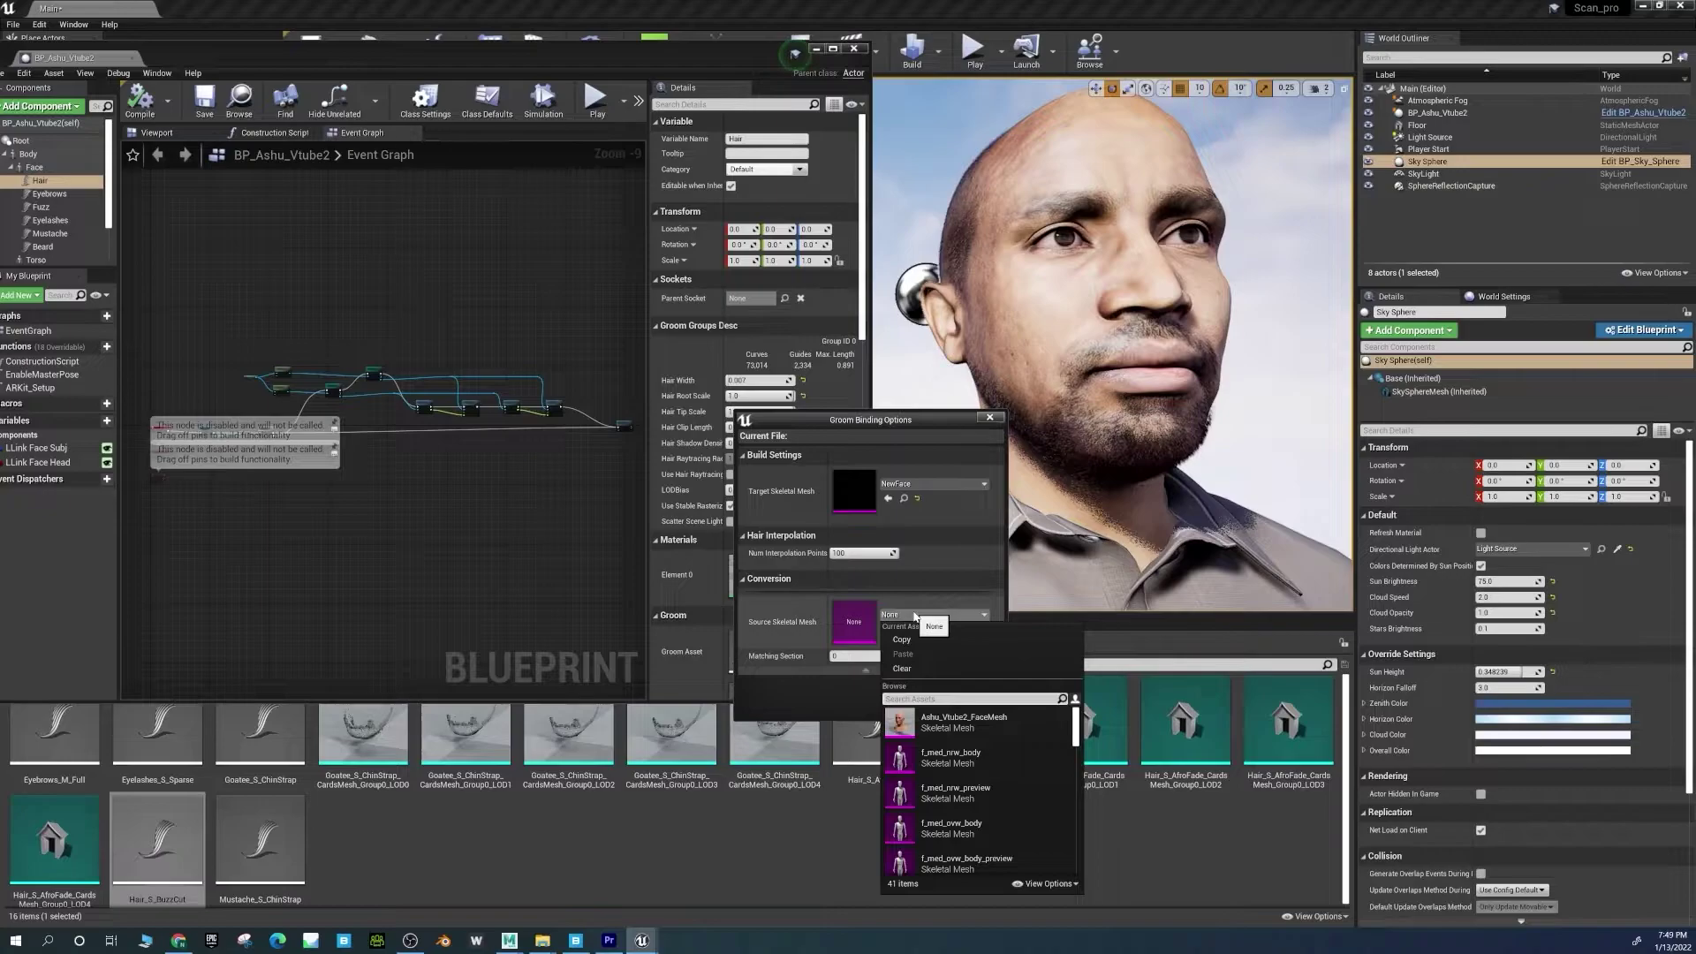
pyautogui.click(964, 721)
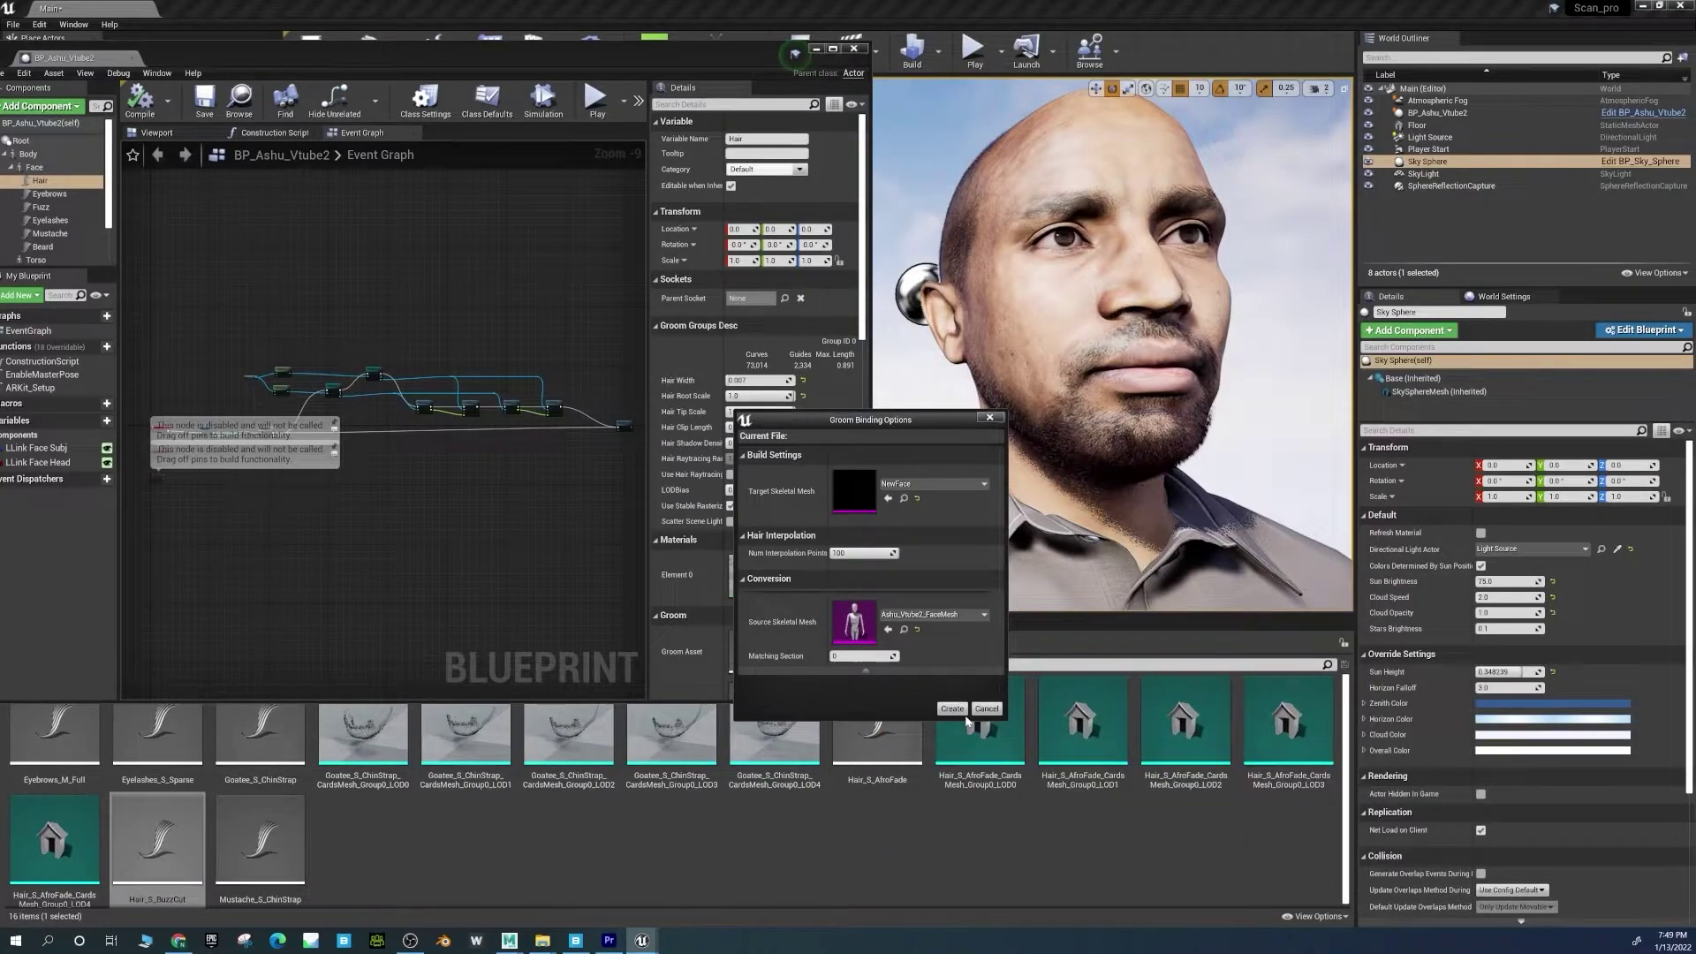
pyautogui.click(951, 709)
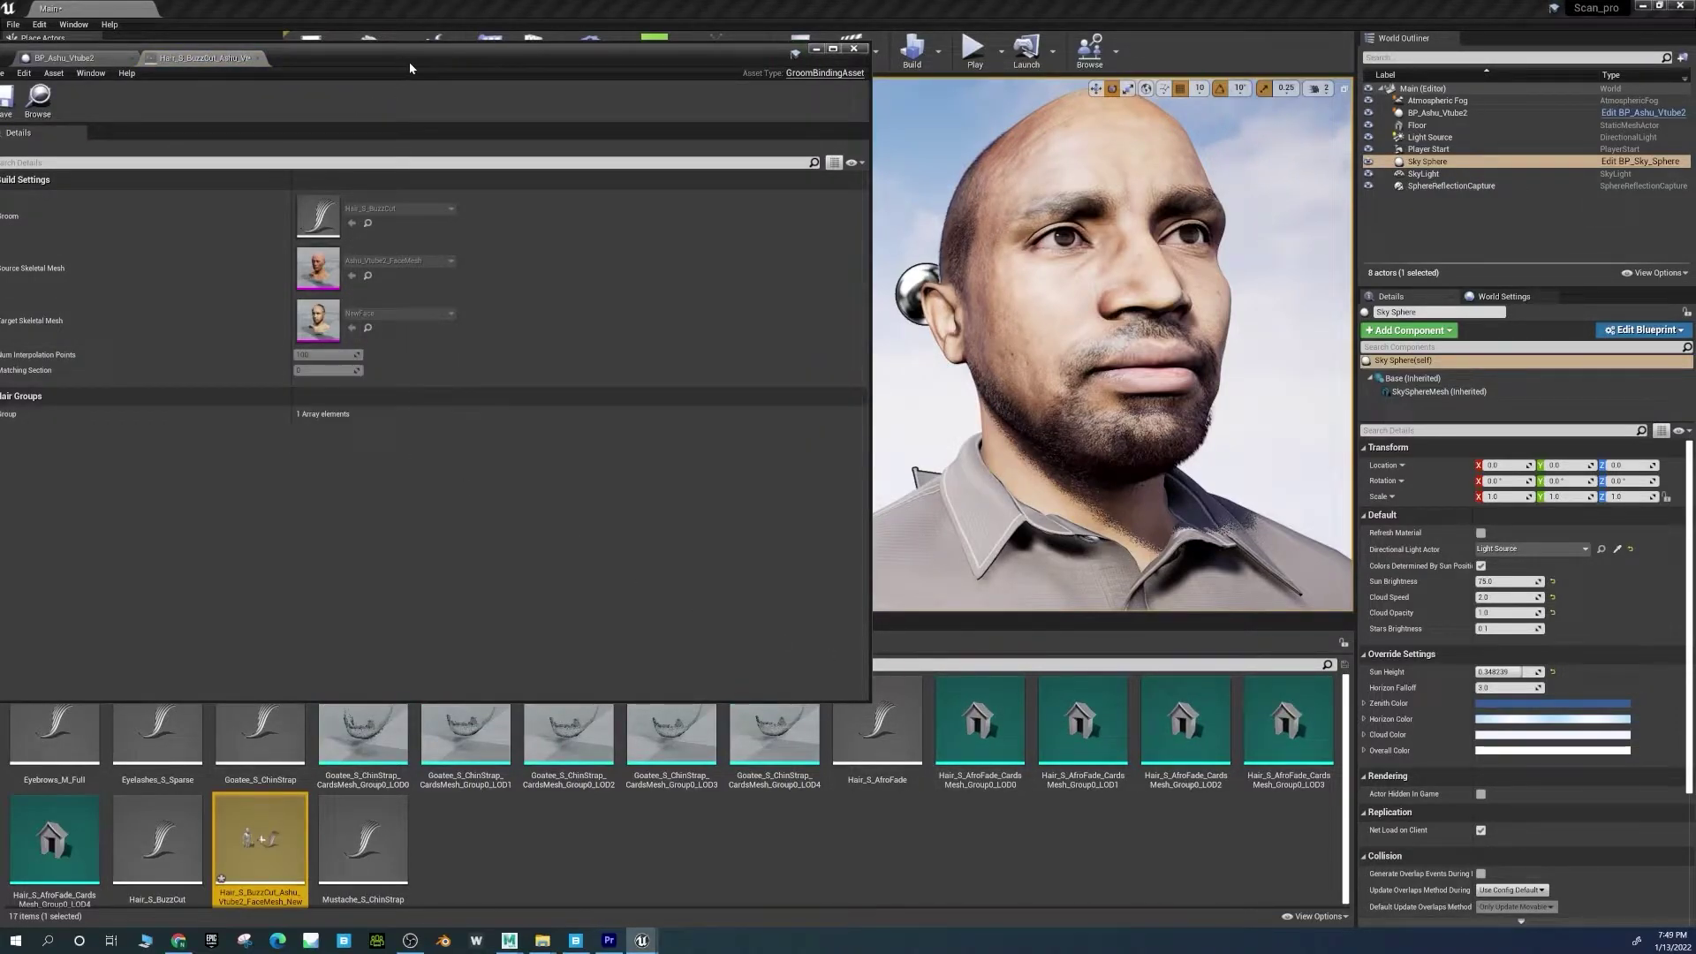
# Save the new binding and assign it as the Hair component's Binding Asset.
pyautogui.moveTo(410, 62); pyautogui.dragTo(553, 69)
pyautogui.click(138, 112)
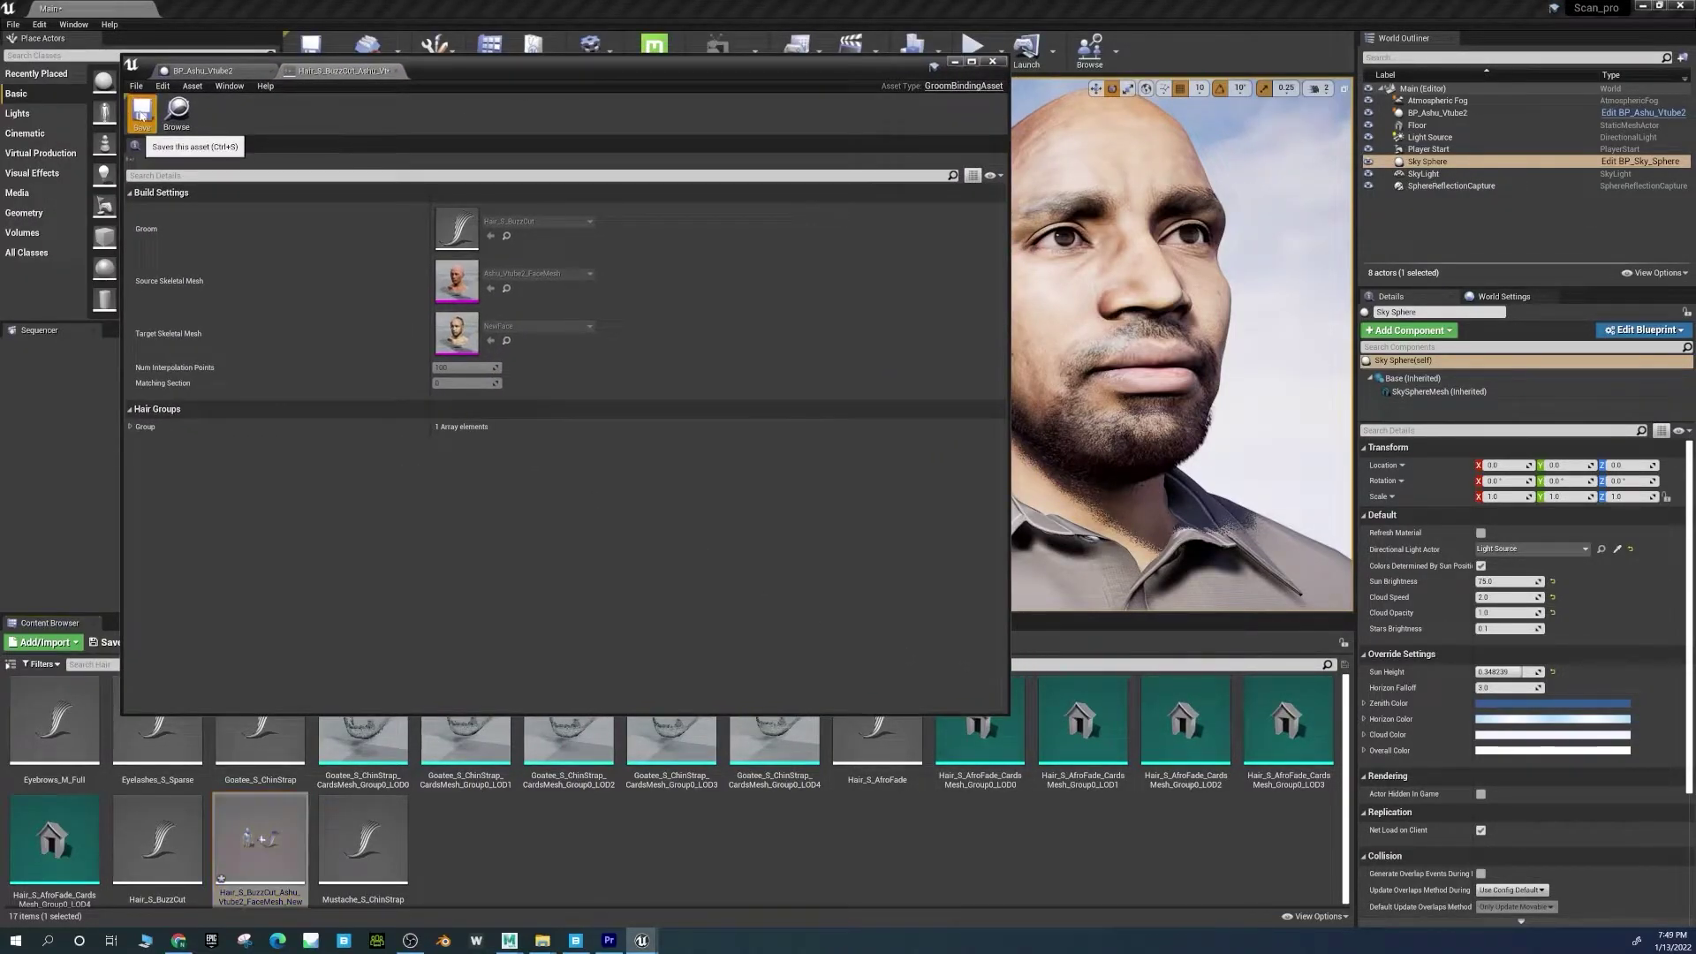
pyautogui.click(395, 70)
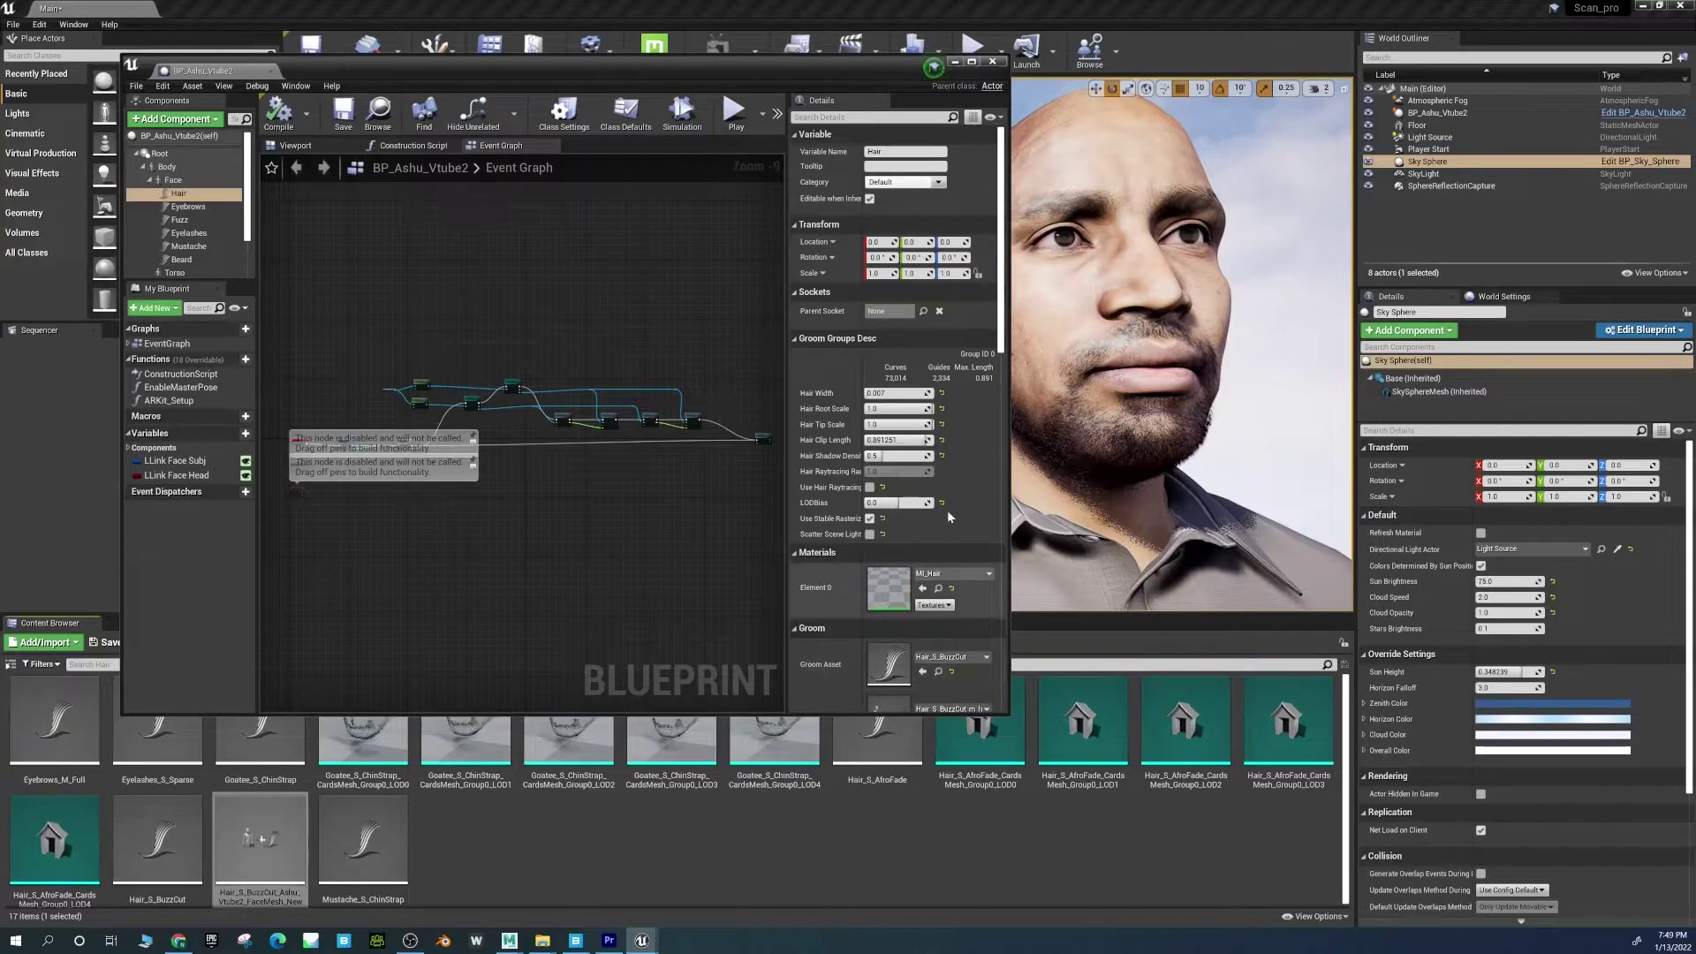
pyautogui.moveTo(898, 713); pyautogui.dragTo(890, 817)
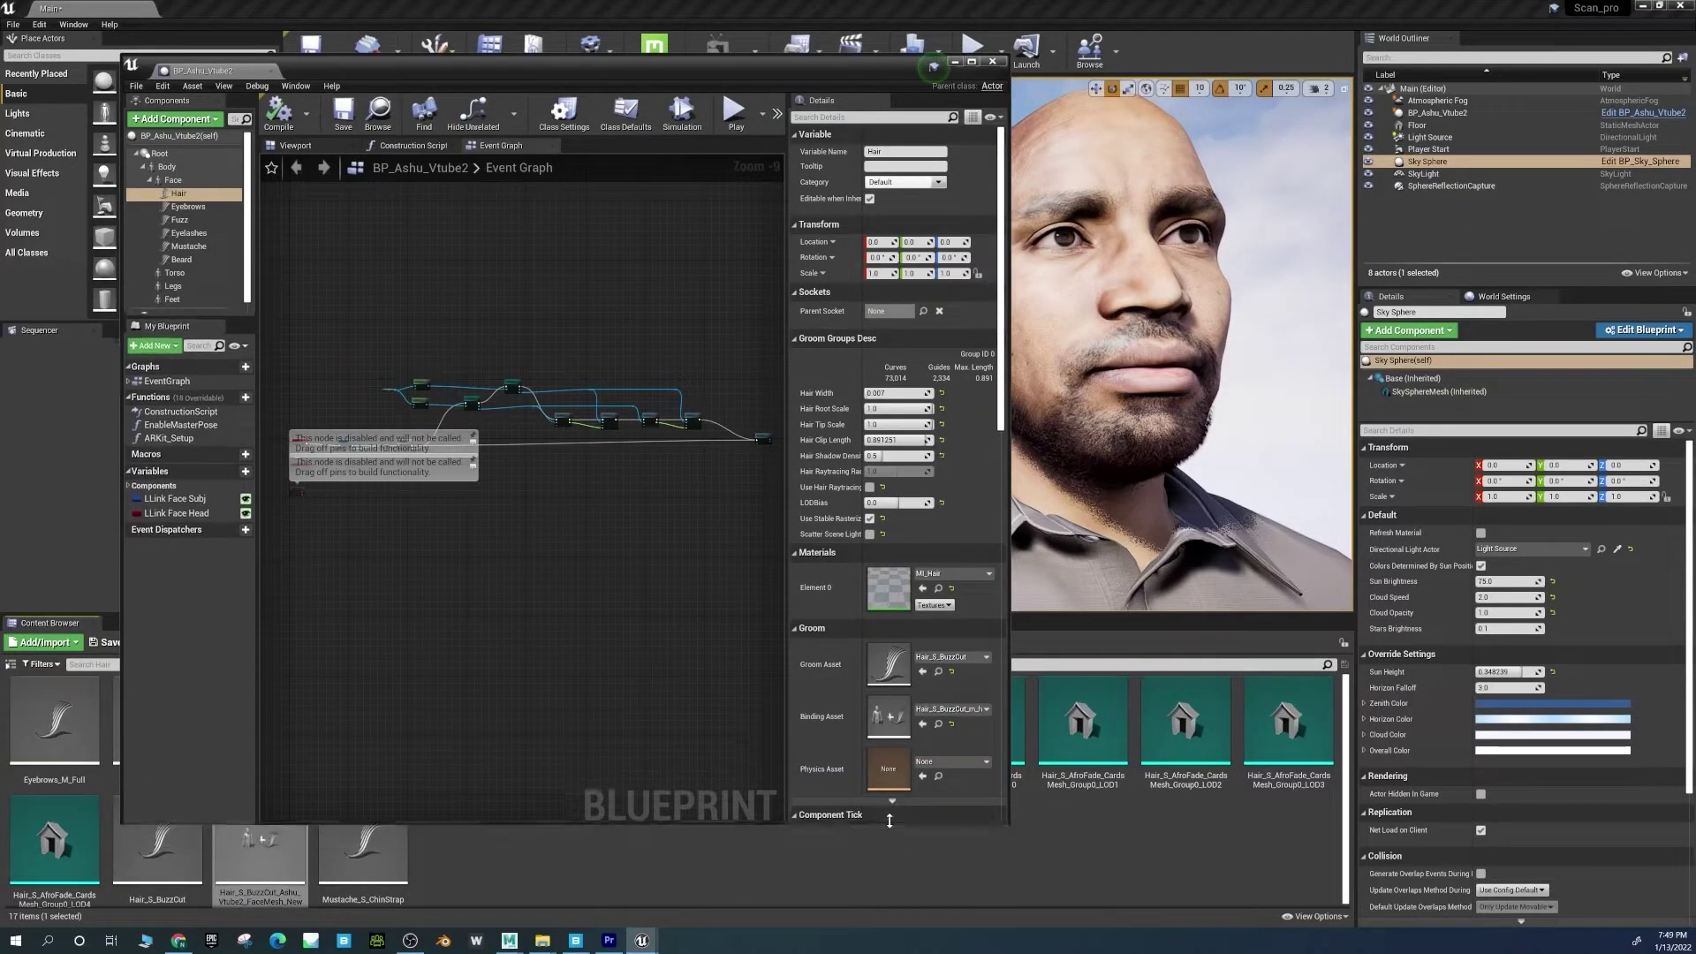
pyautogui.click(922, 725)
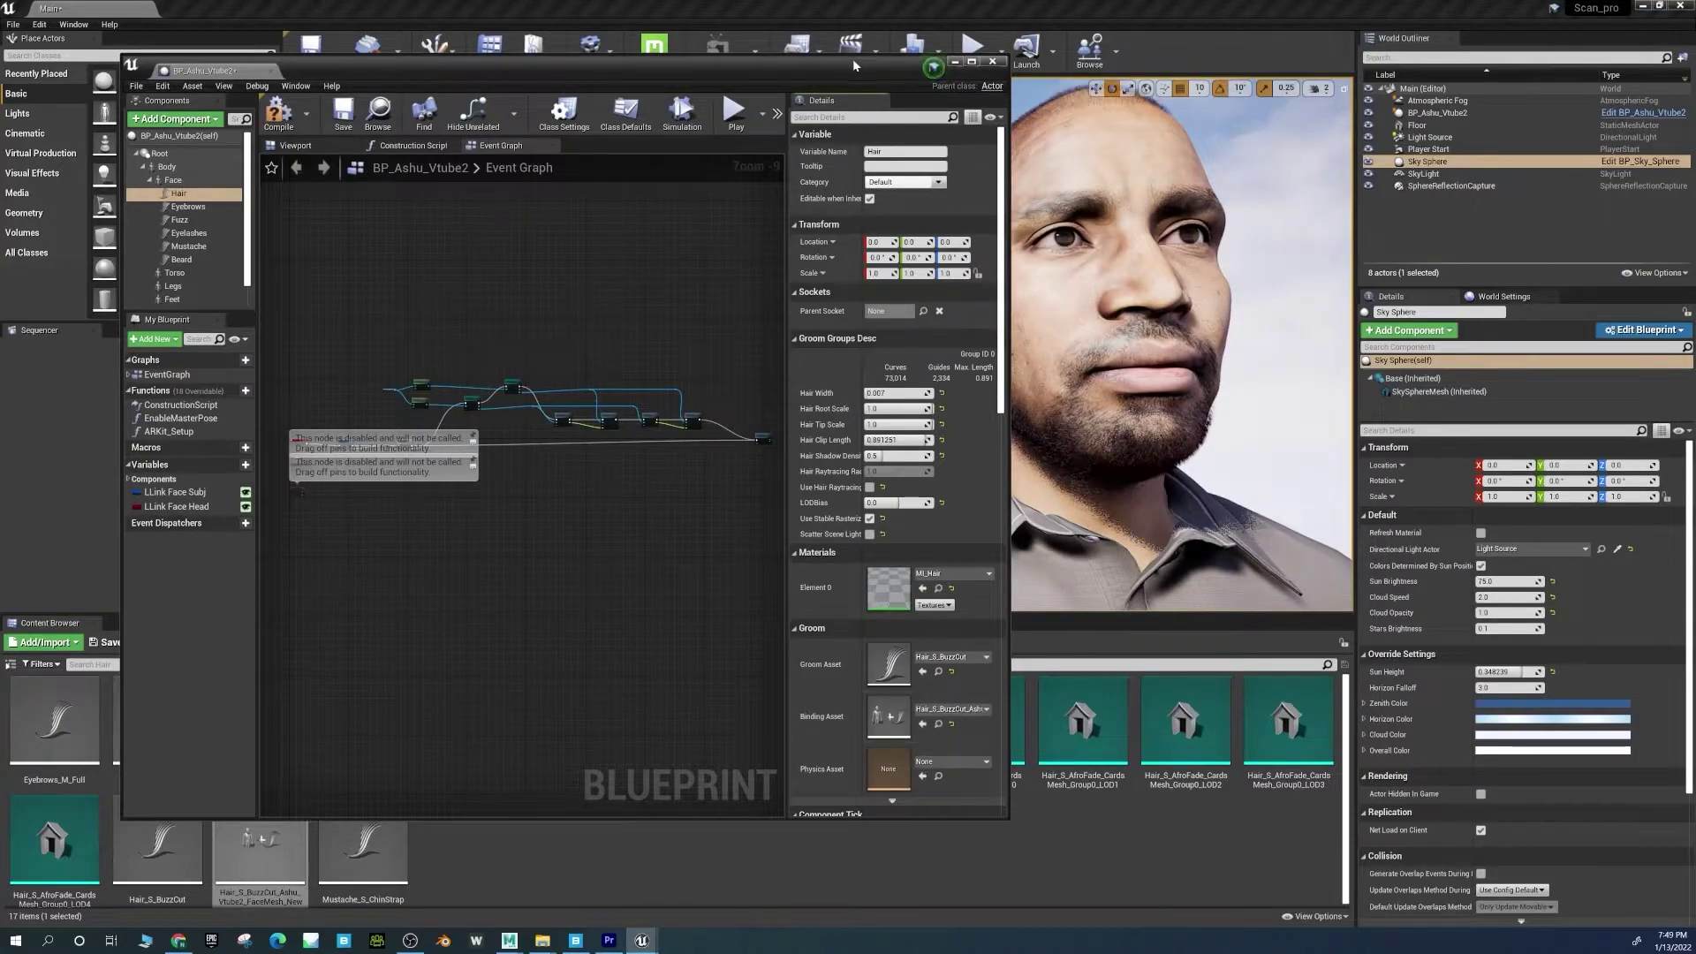
pyautogui.moveTo(851, 58); pyautogui.dragTo(765, 66)
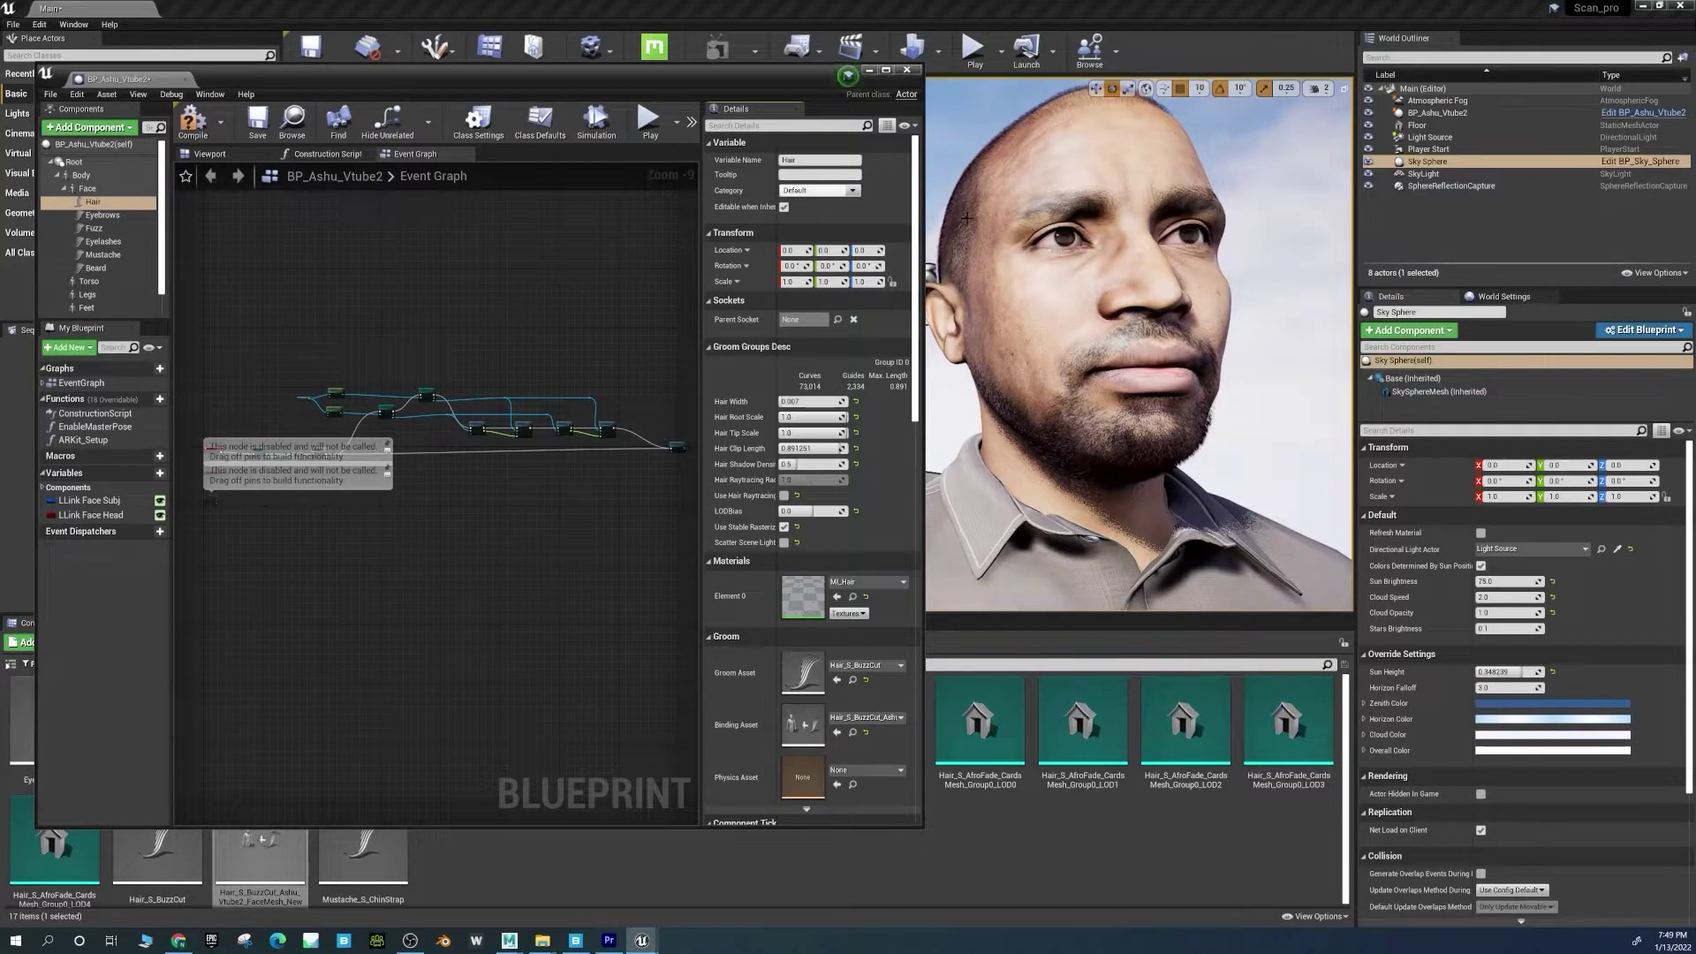
# Locate the eyebrows groom asset and start creating a binding for it.
pyautogui.click(104, 215)
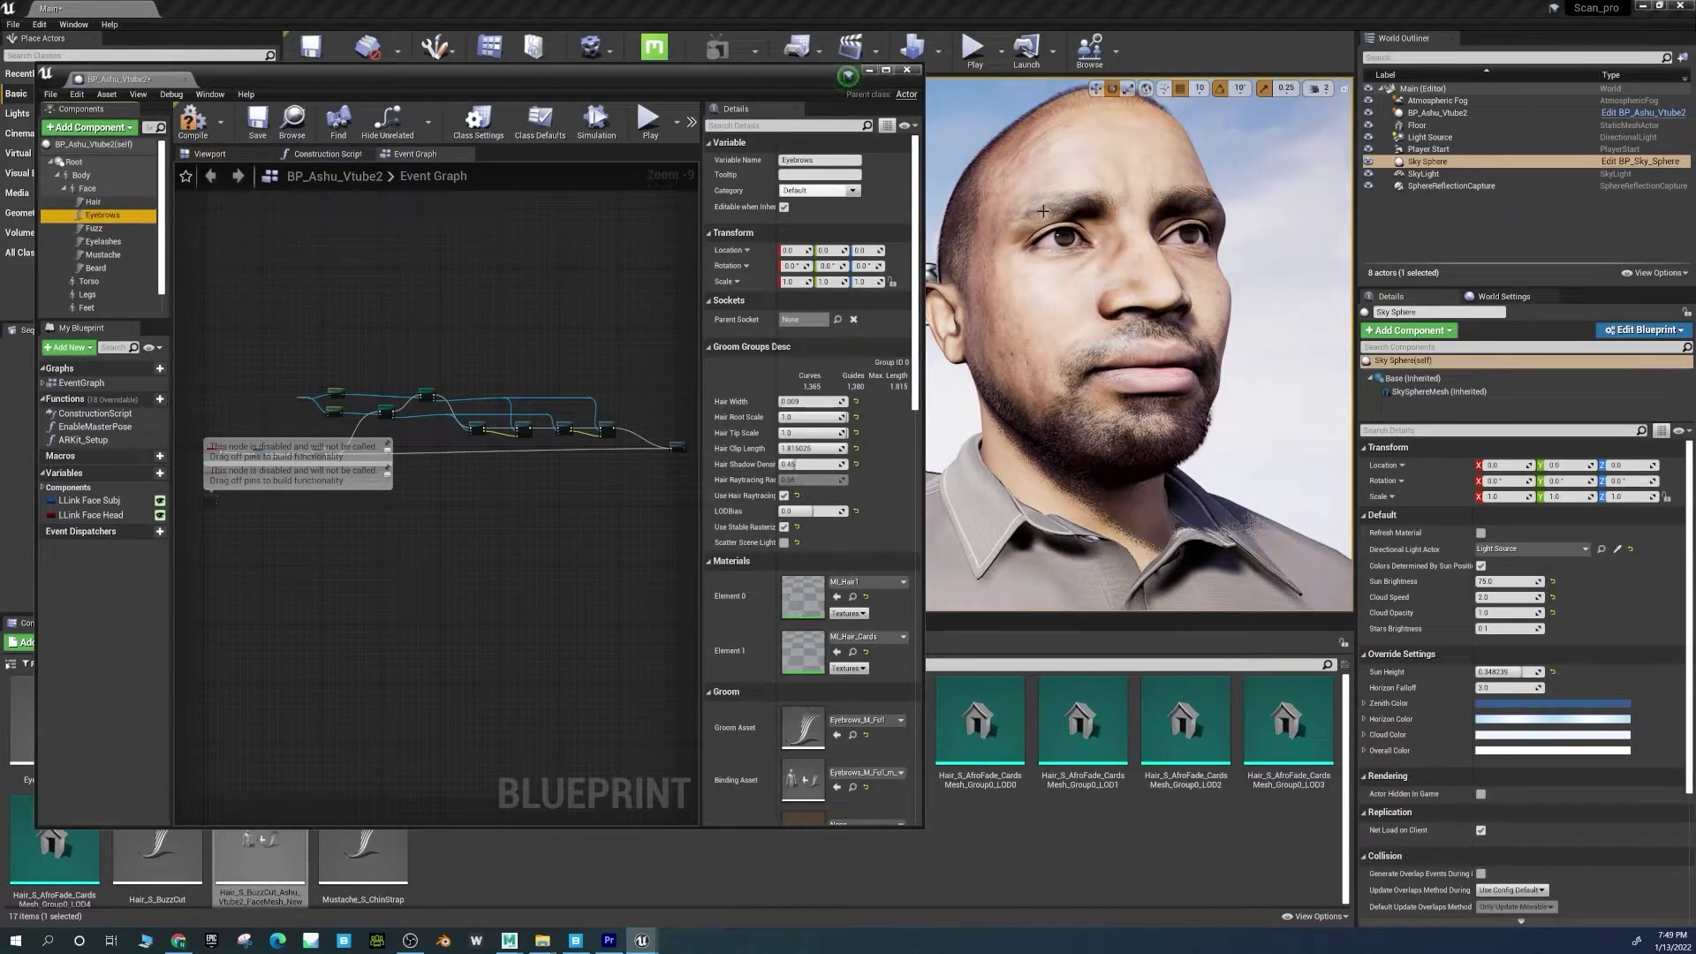
pyautogui.click(853, 737)
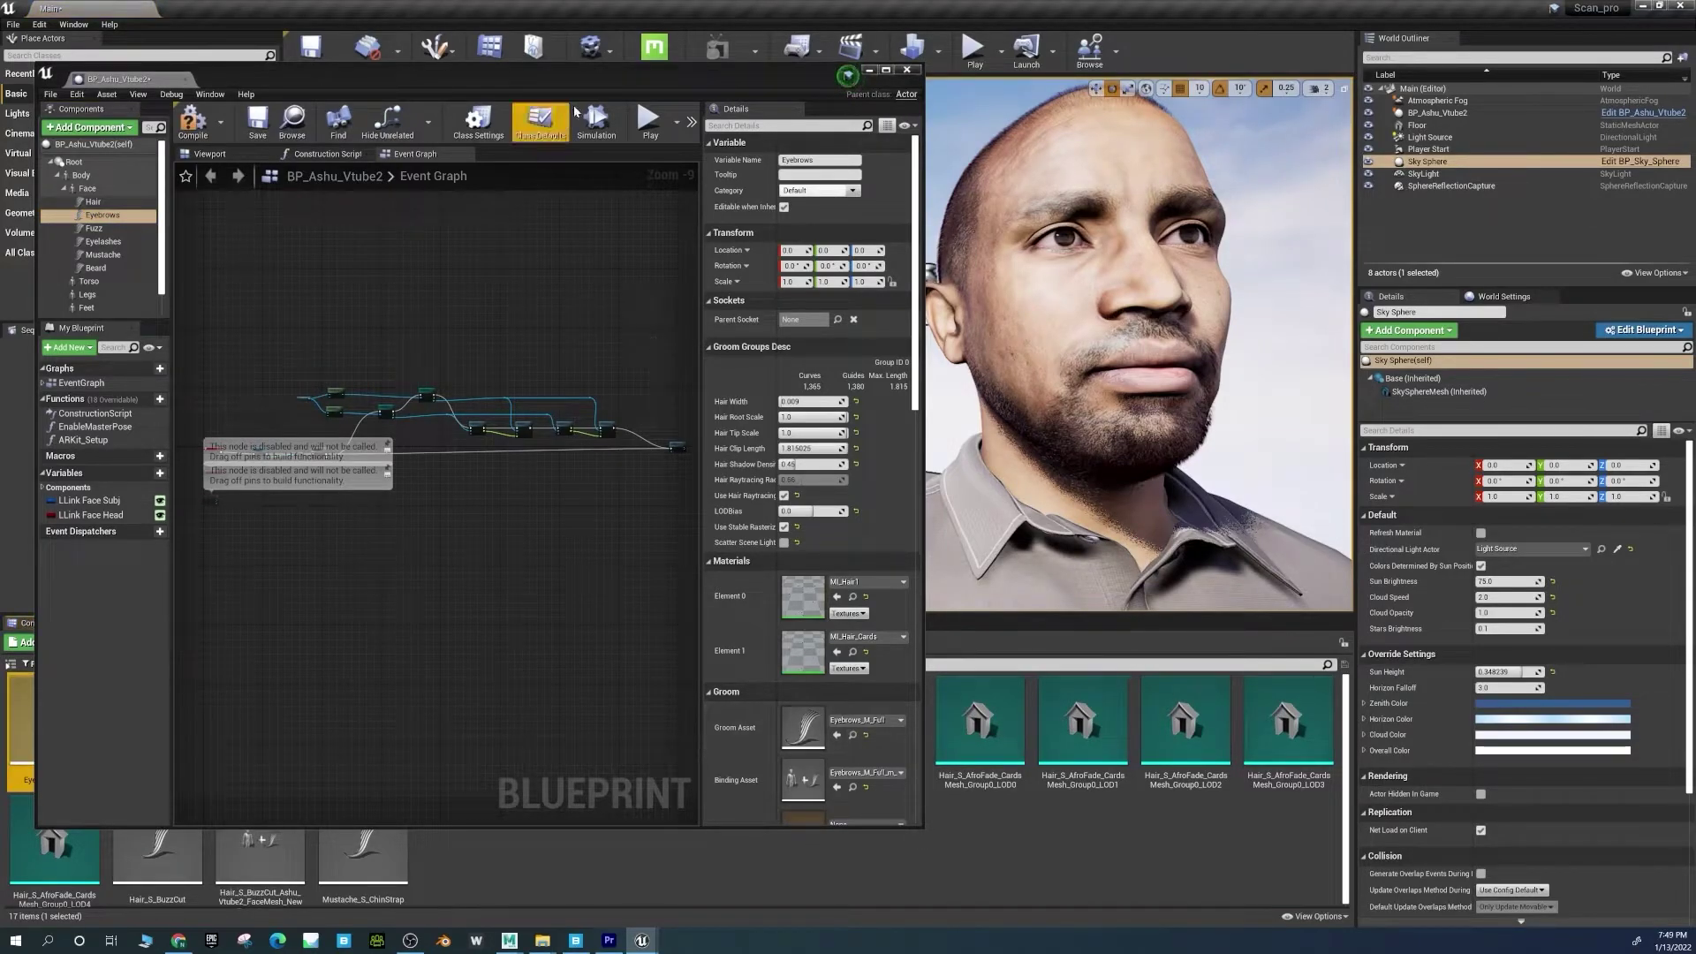
pyautogui.moveTo(584, 70); pyautogui.dragTo(632, 27)
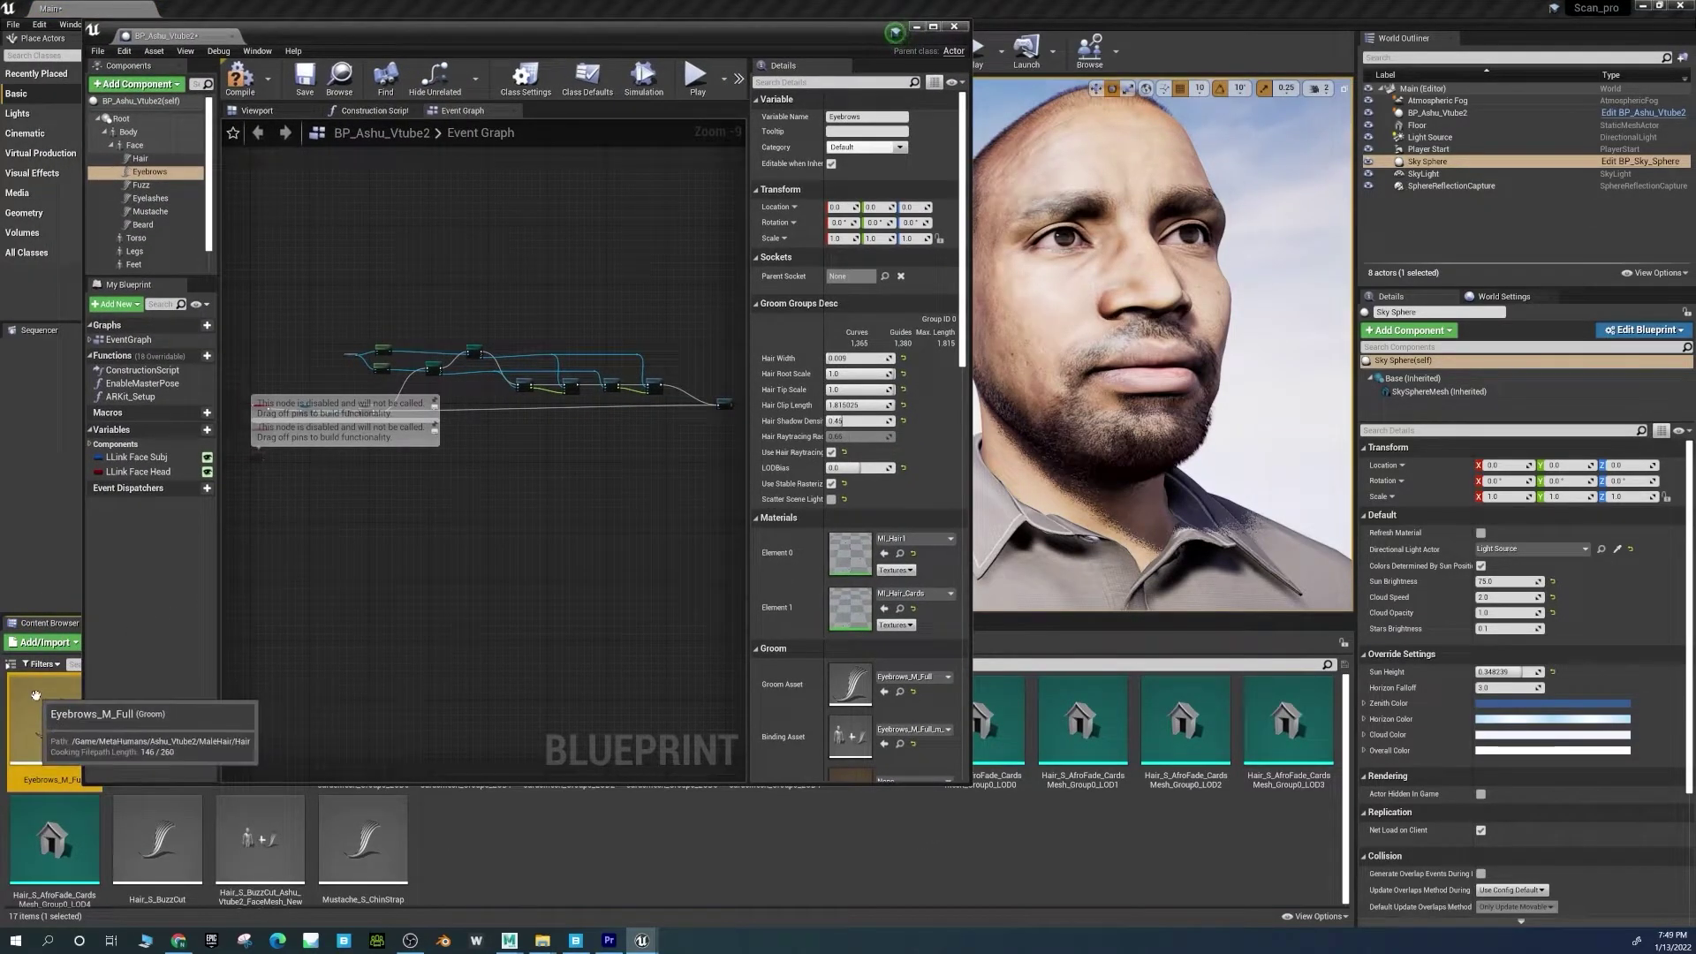
pyautogui.rightClick(35, 696)
pyautogui.click(89, 673)
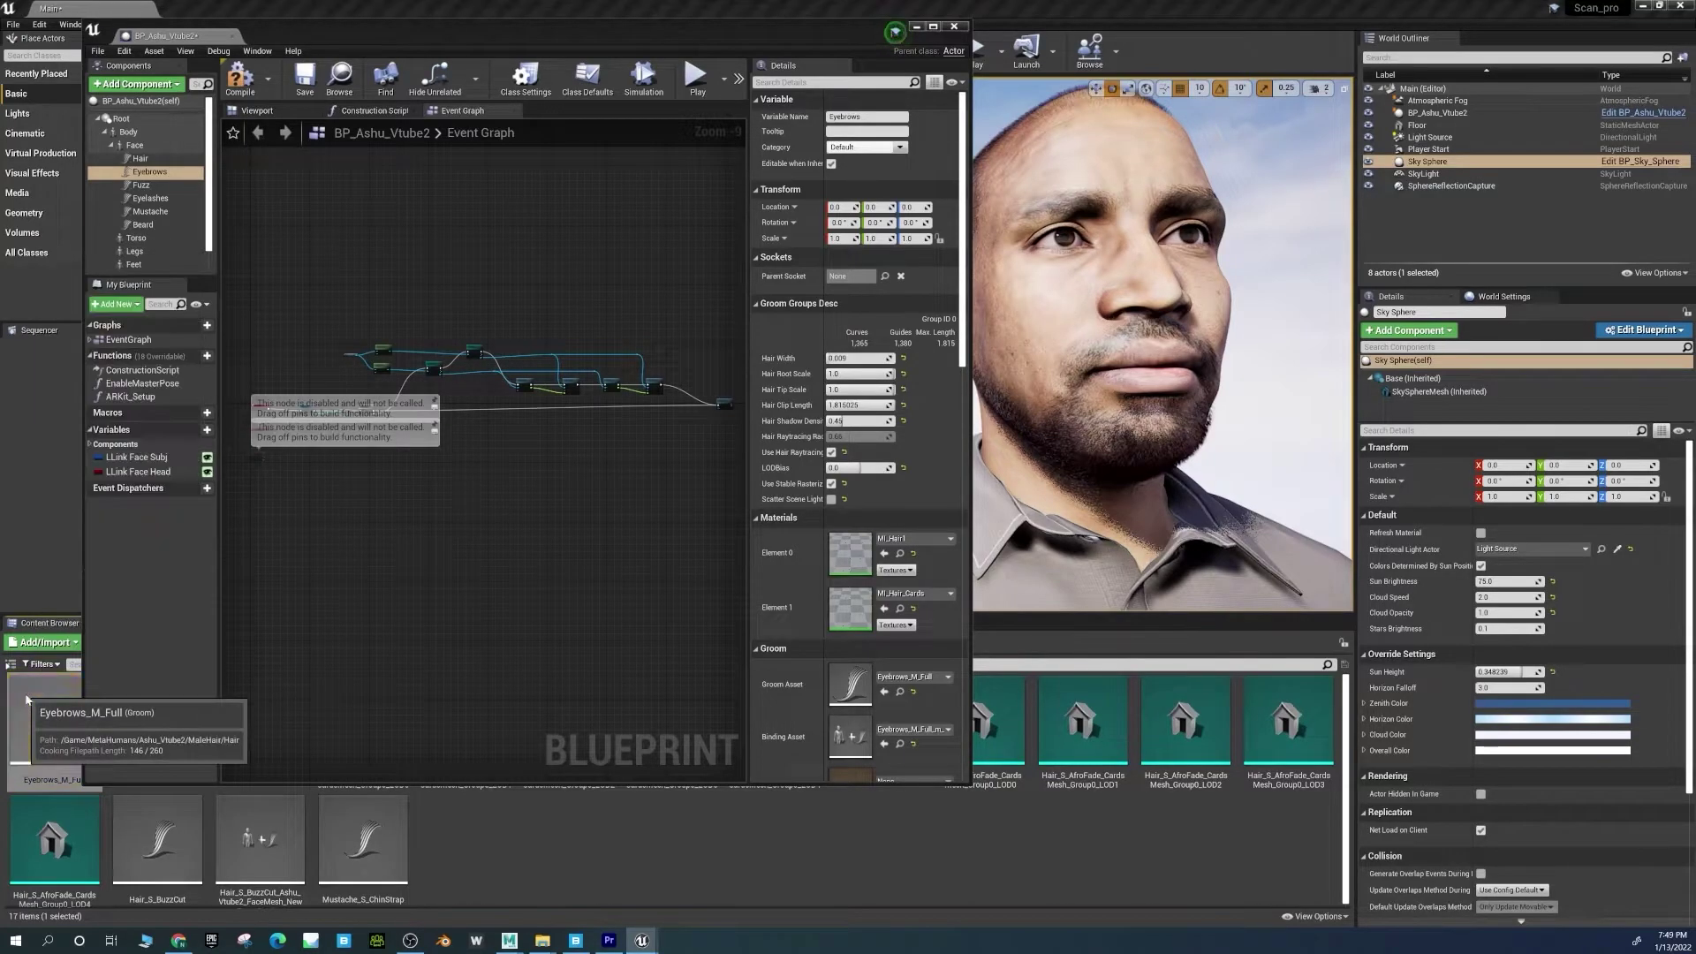
pyautogui.rightClick(26, 699)
pyautogui.click(26, 700)
pyautogui.rightClick(26, 699)
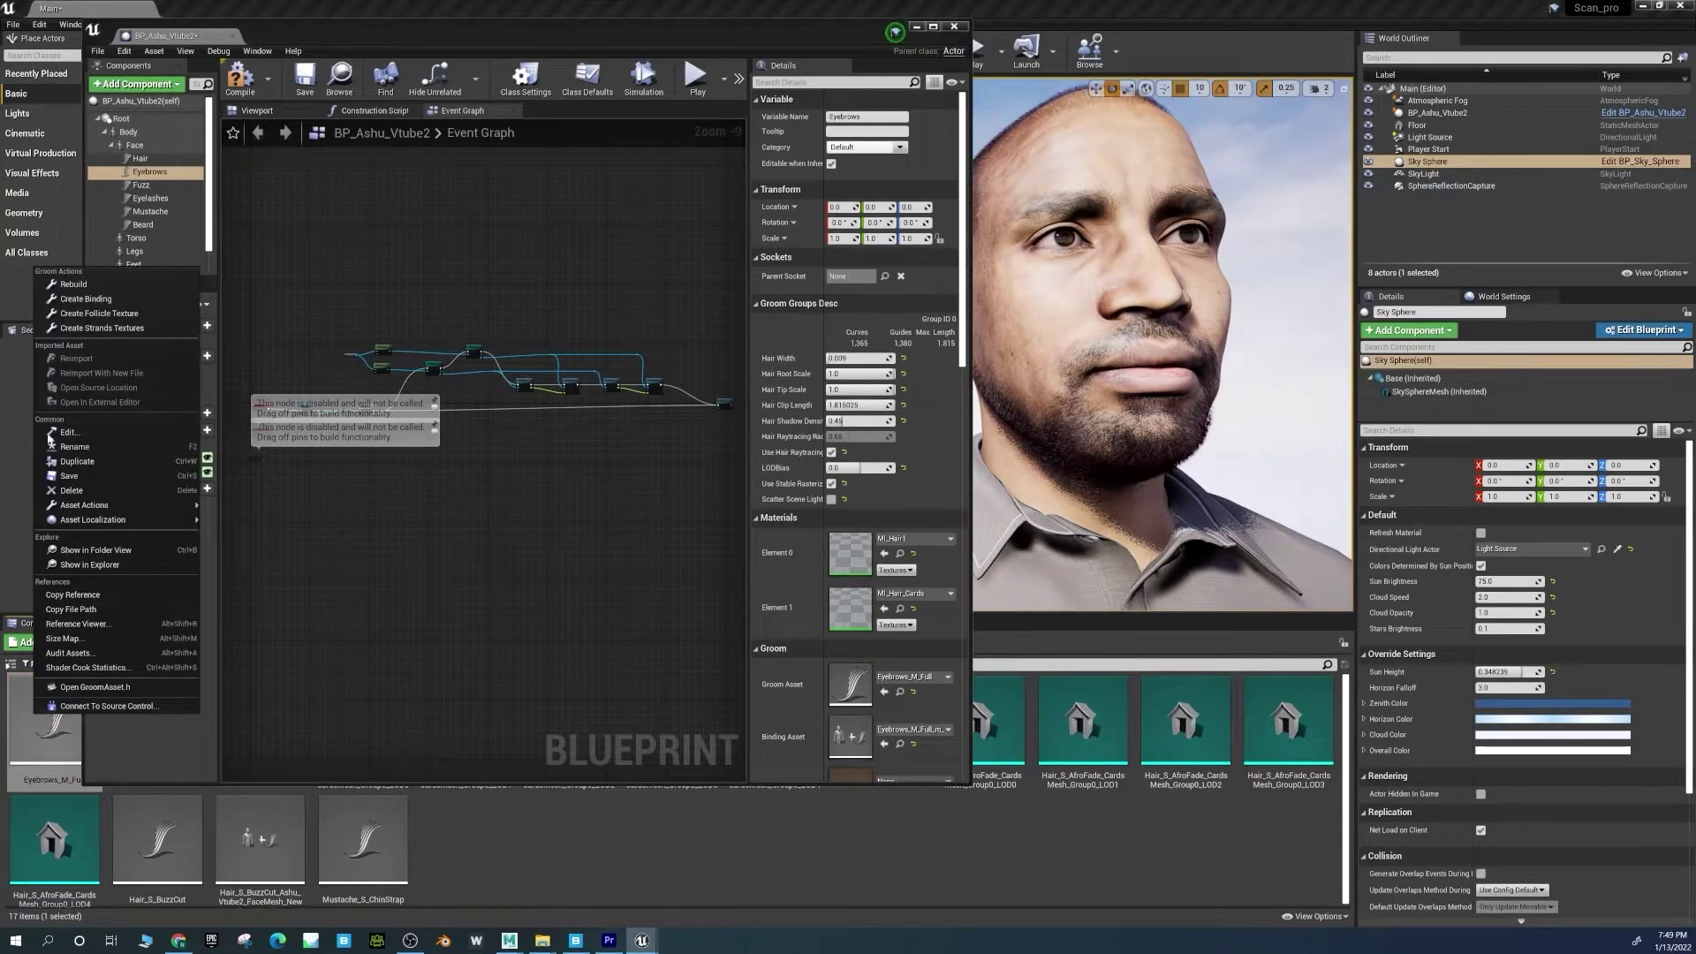
pyautogui.click(85, 298)
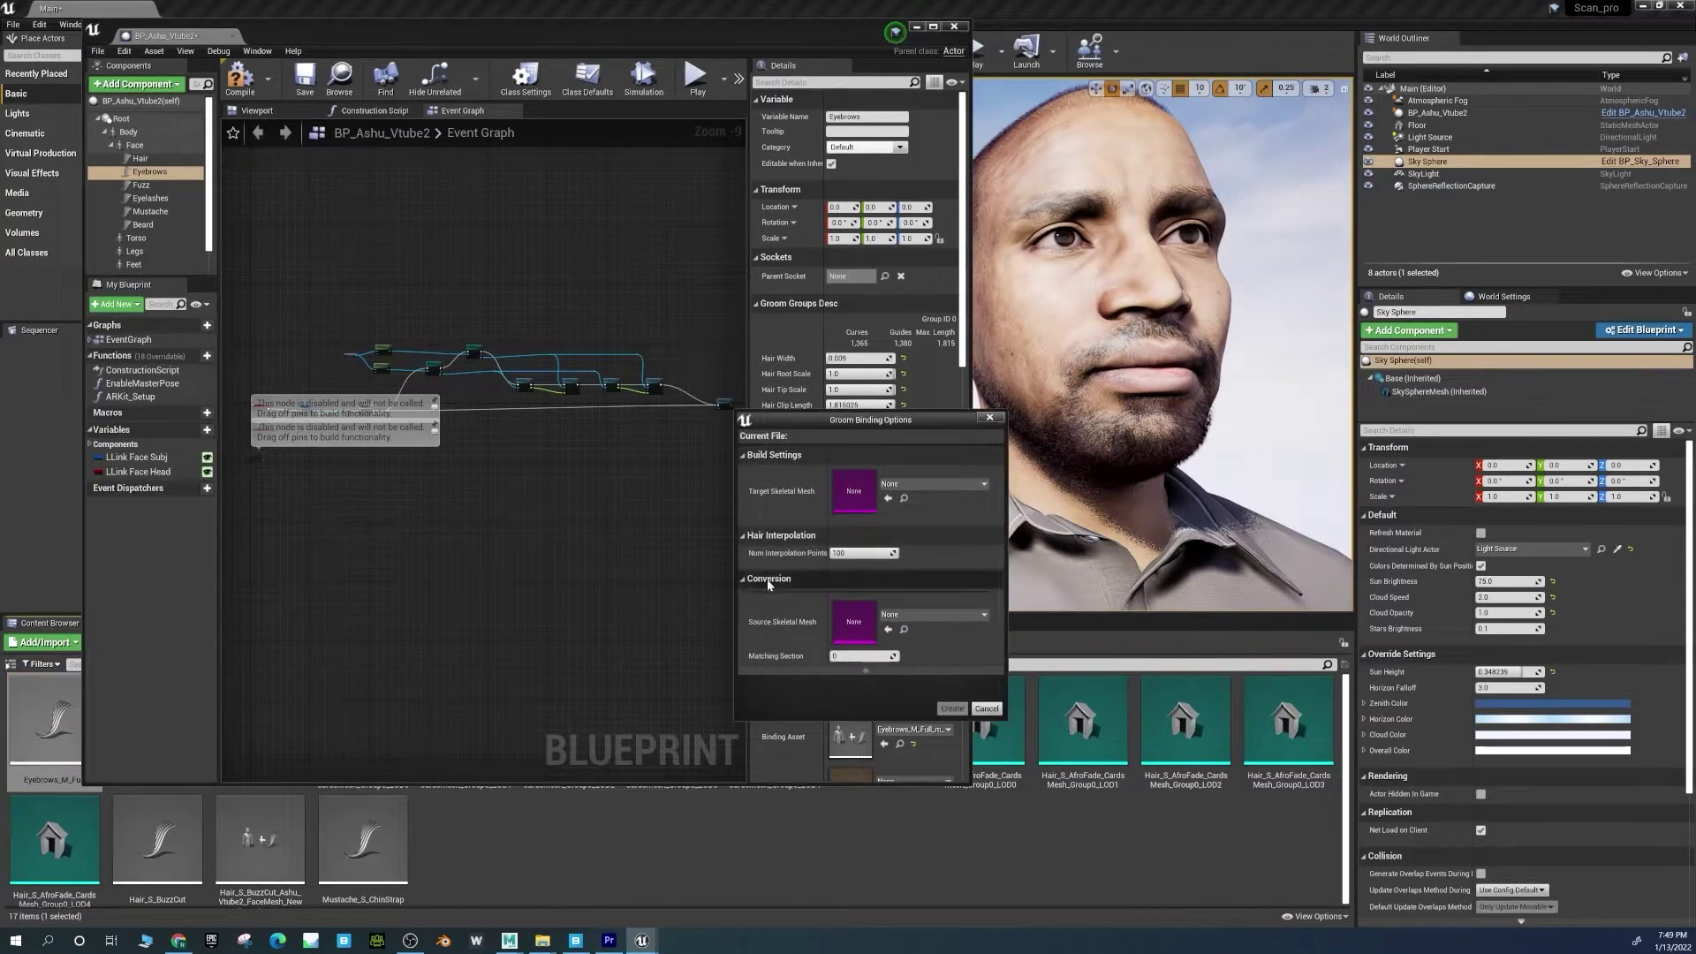
# Bind the eyebrows to NewFace from Ashu_Vtube2_FaceMesh and assign it to the Eyebrows component.
pyautogui.click(901, 487)
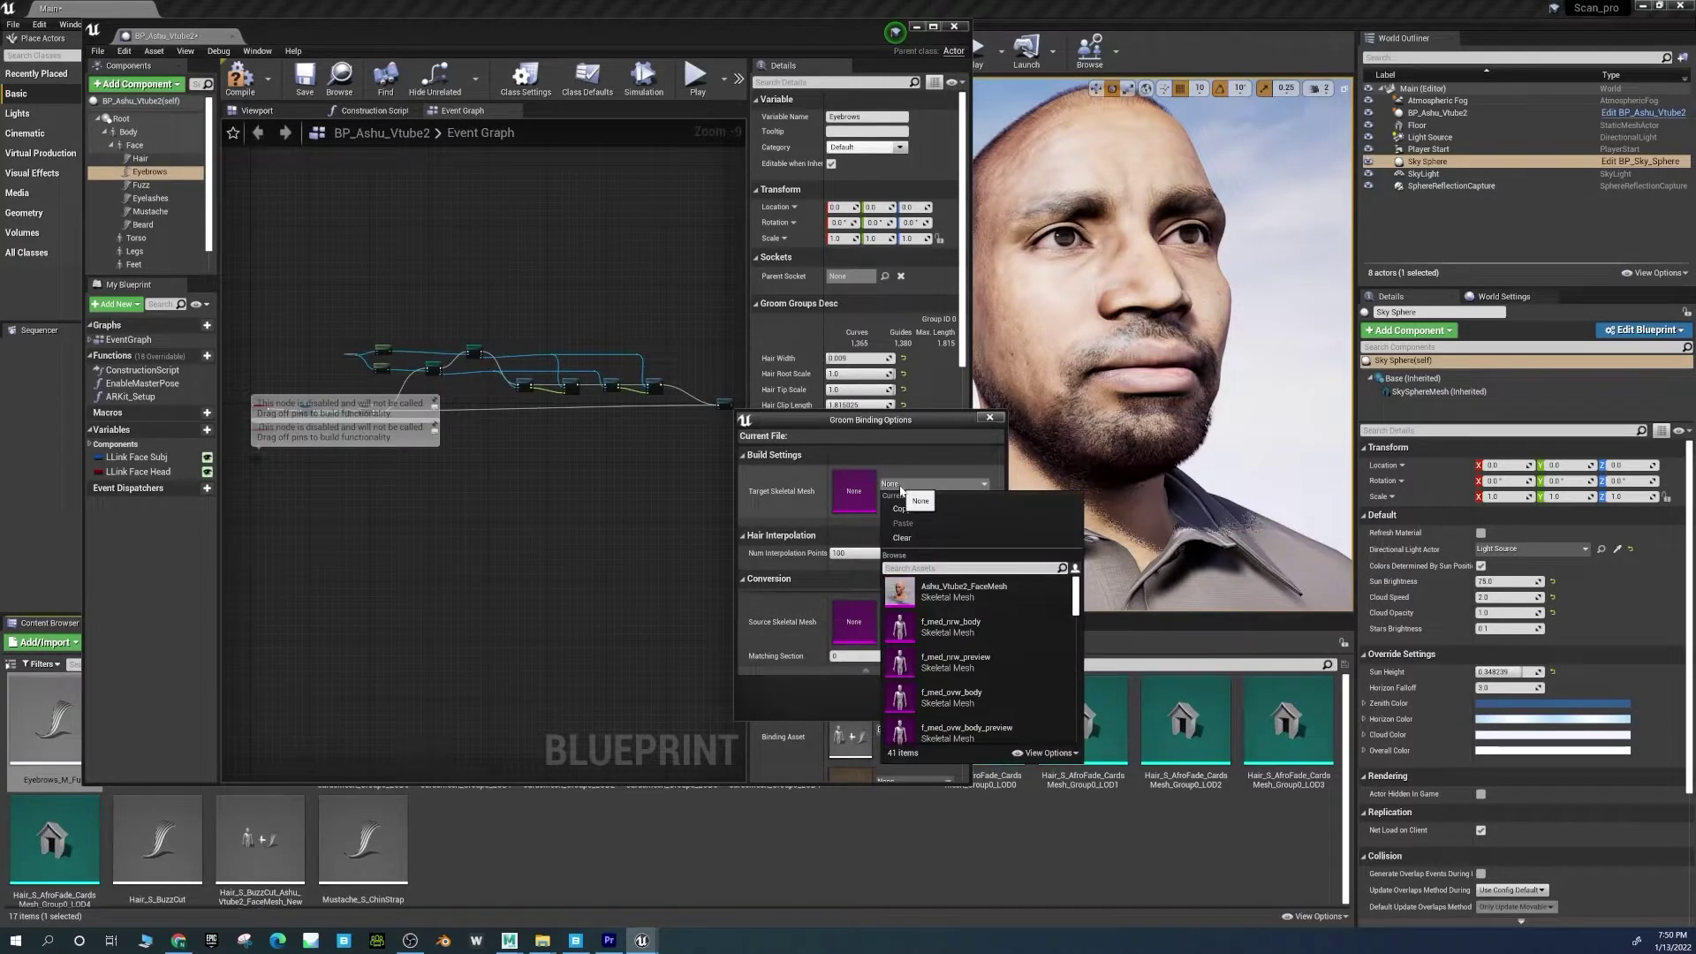
pyautogui.moveTo(1075, 608); pyautogui.dragTo(1075, 750)
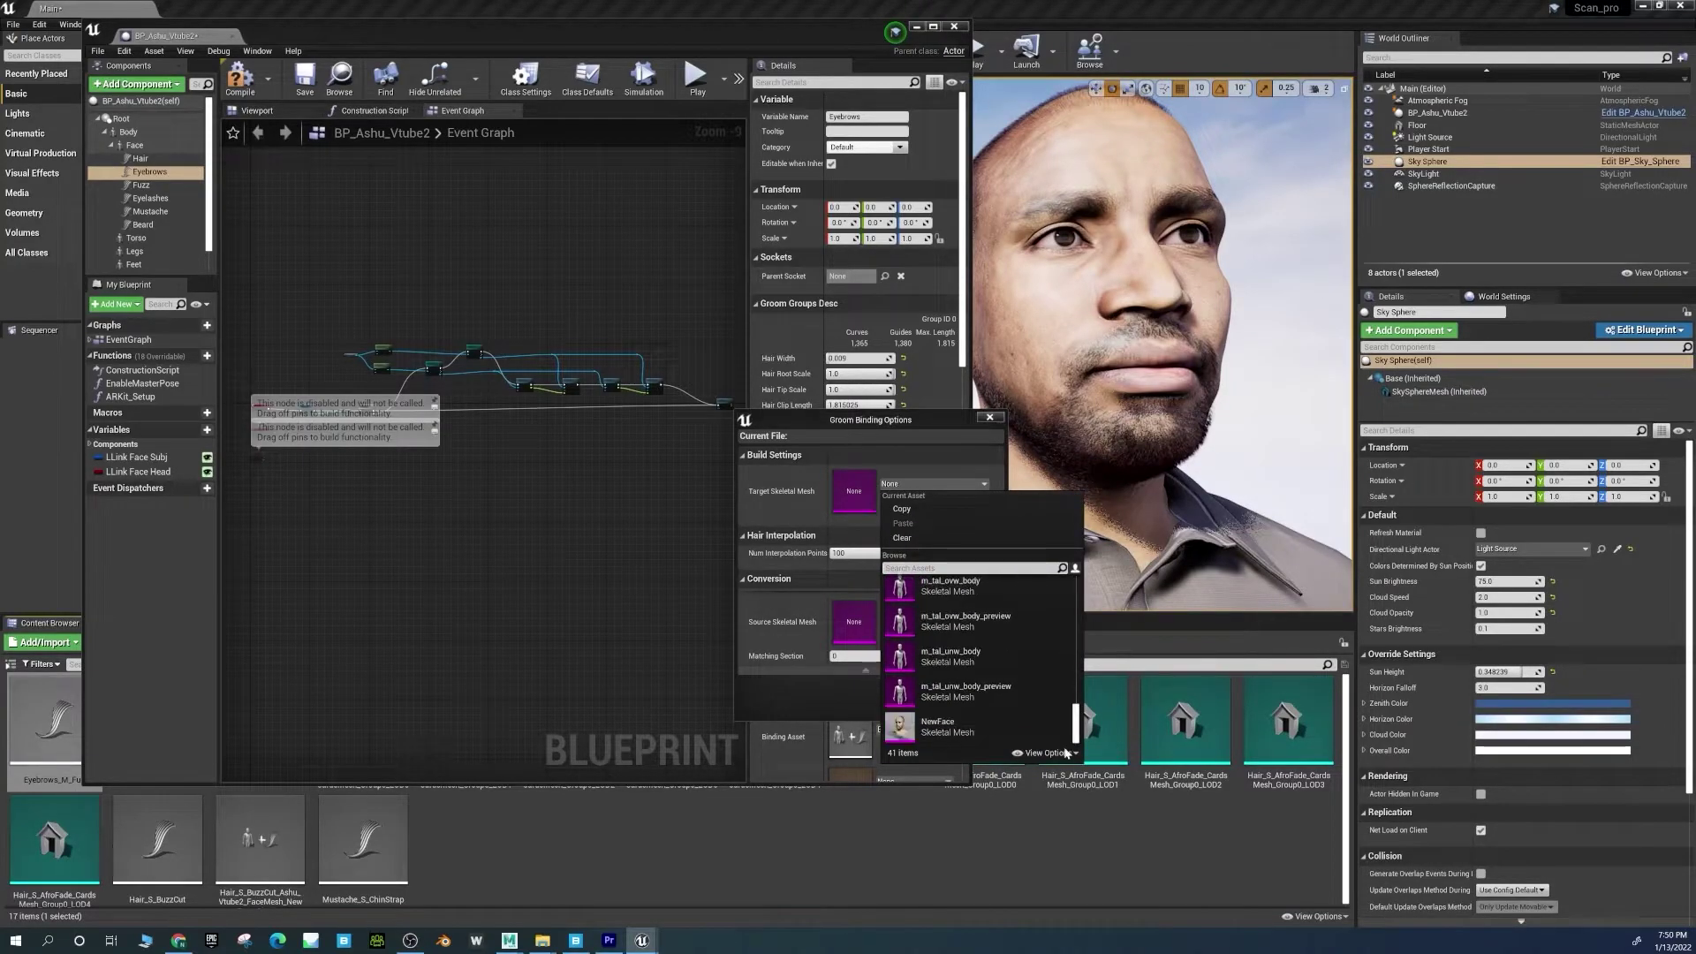
pyautogui.click(945, 733)
pyautogui.click(909, 616)
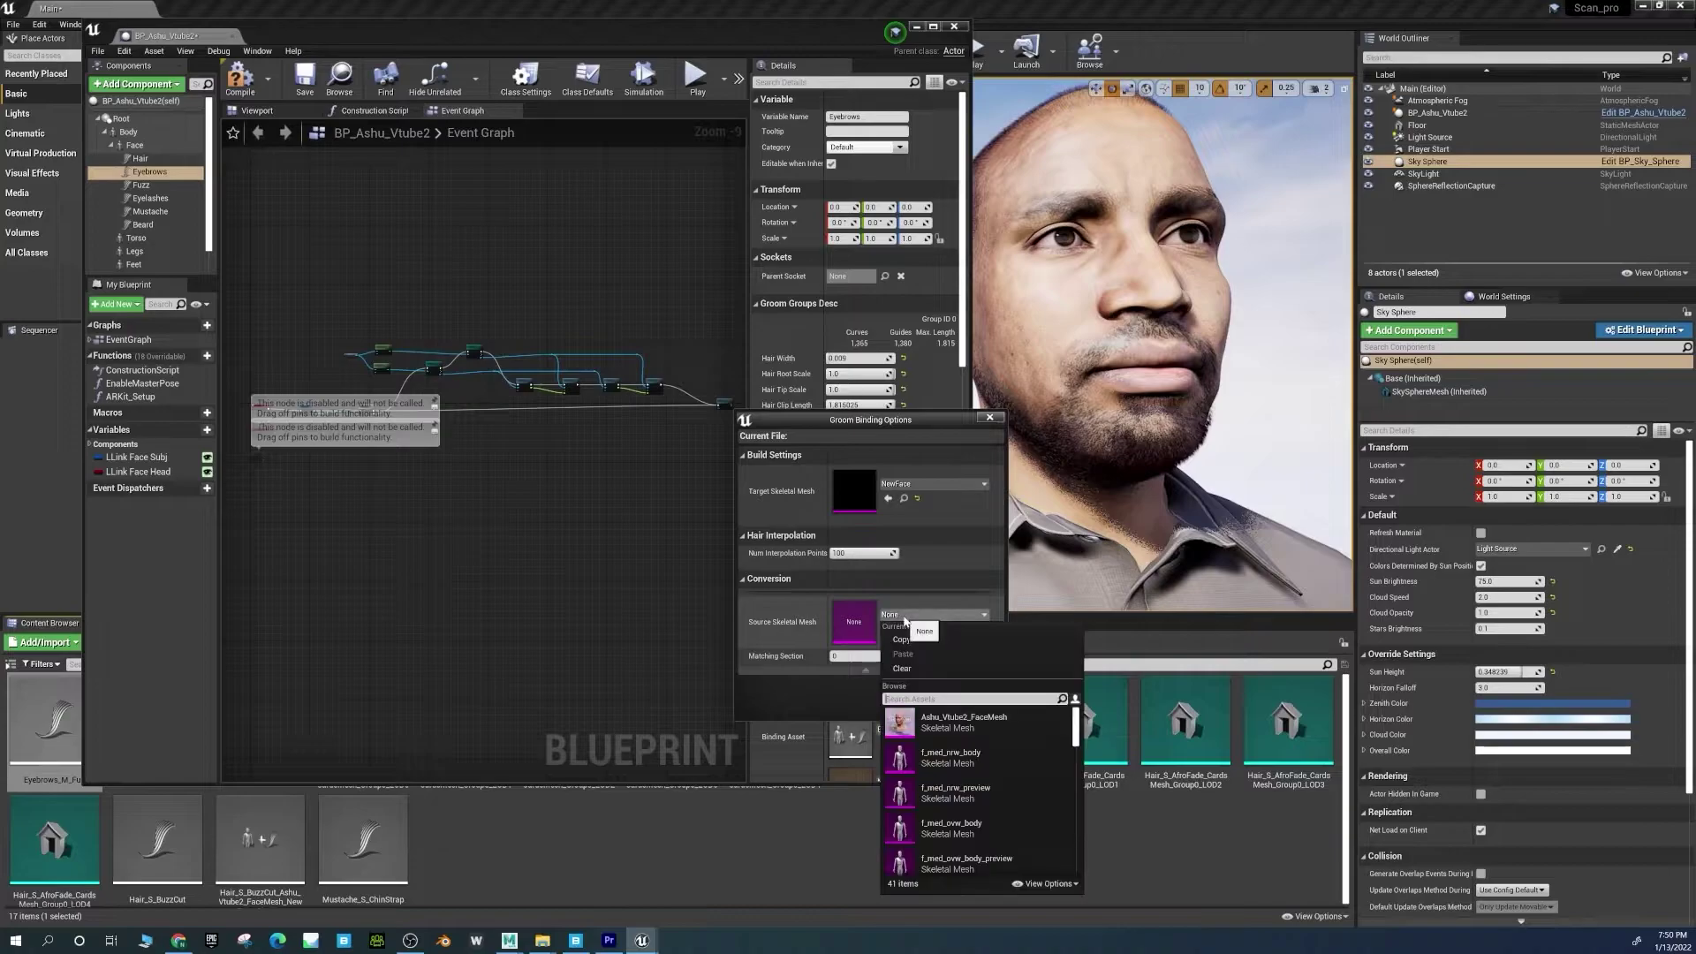
pyautogui.click(943, 731)
pyautogui.click(950, 710)
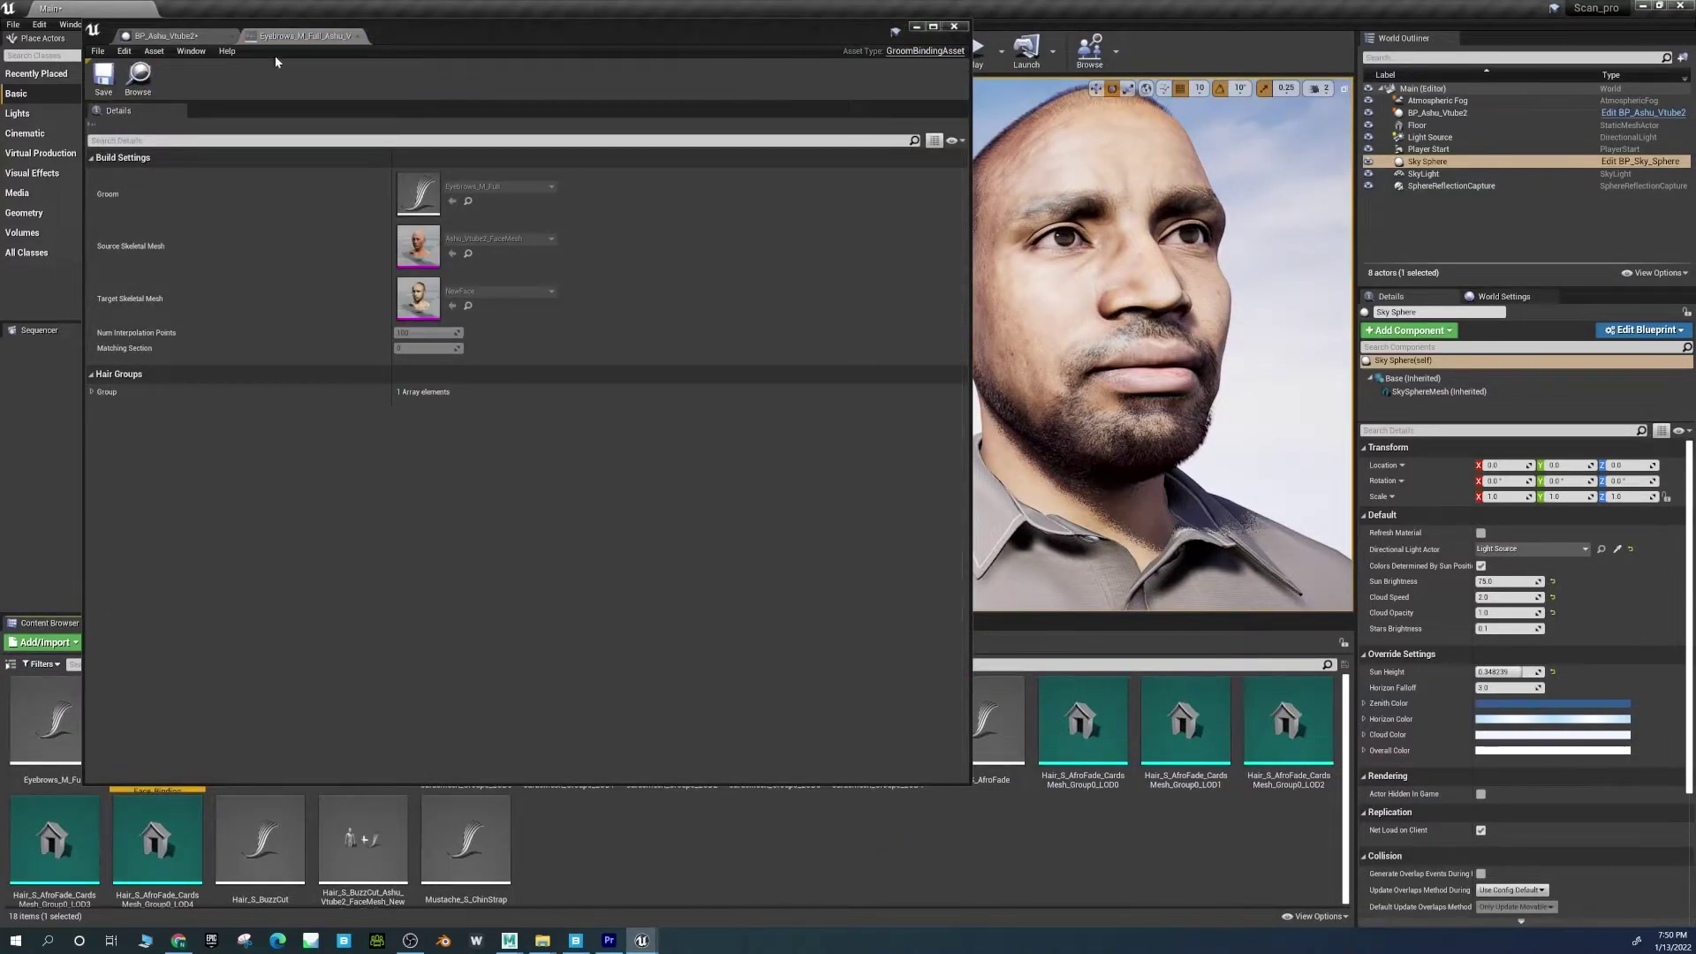
pyautogui.click(358, 37)
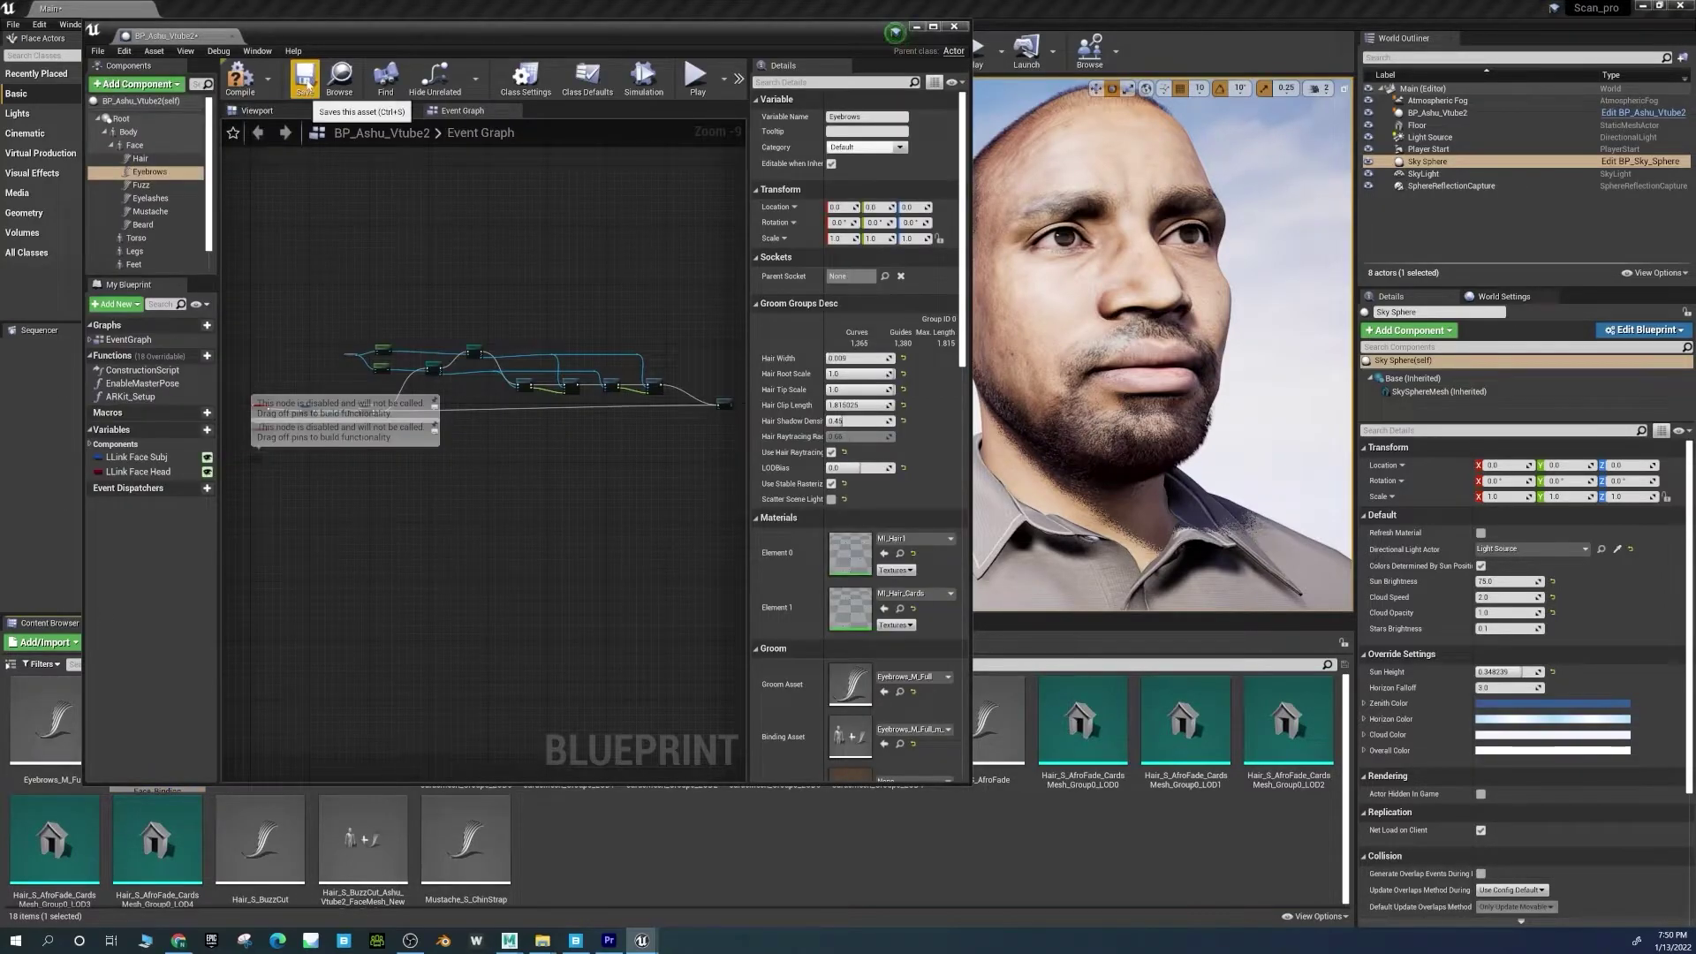
pyautogui.click(884, 746)
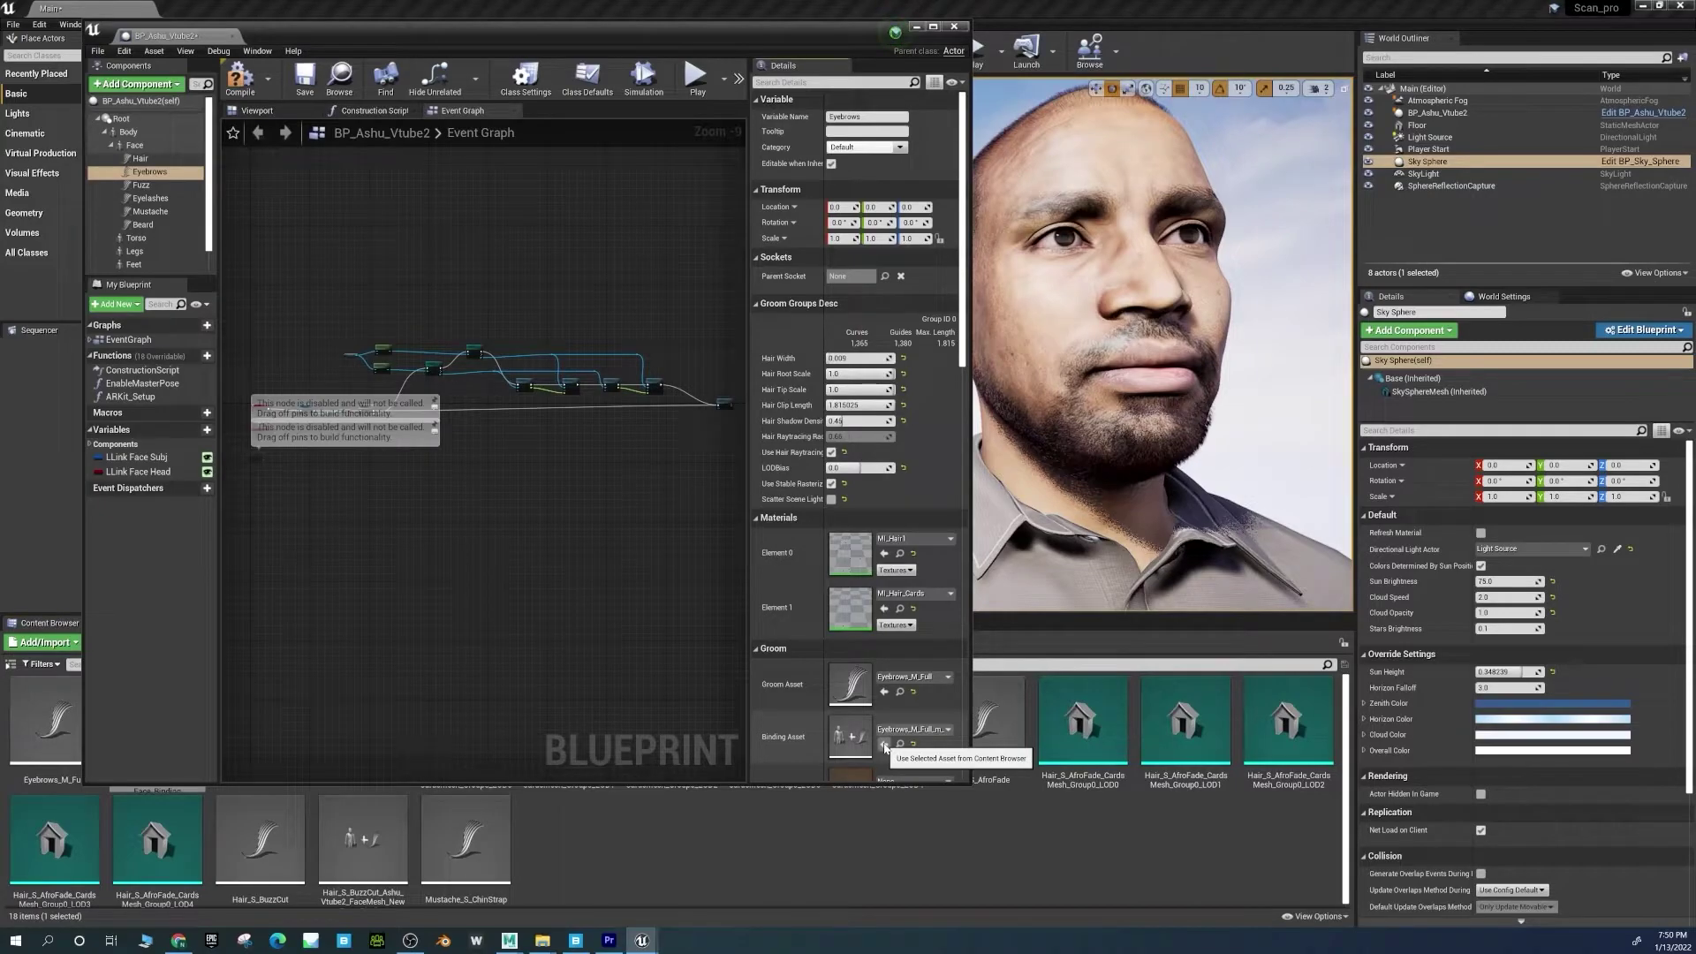
# Create and assign a peach fuzz binding targeting NewFace, source Ashu_Vtube2_FaceMesh.
pyautogui.click(140, 185)
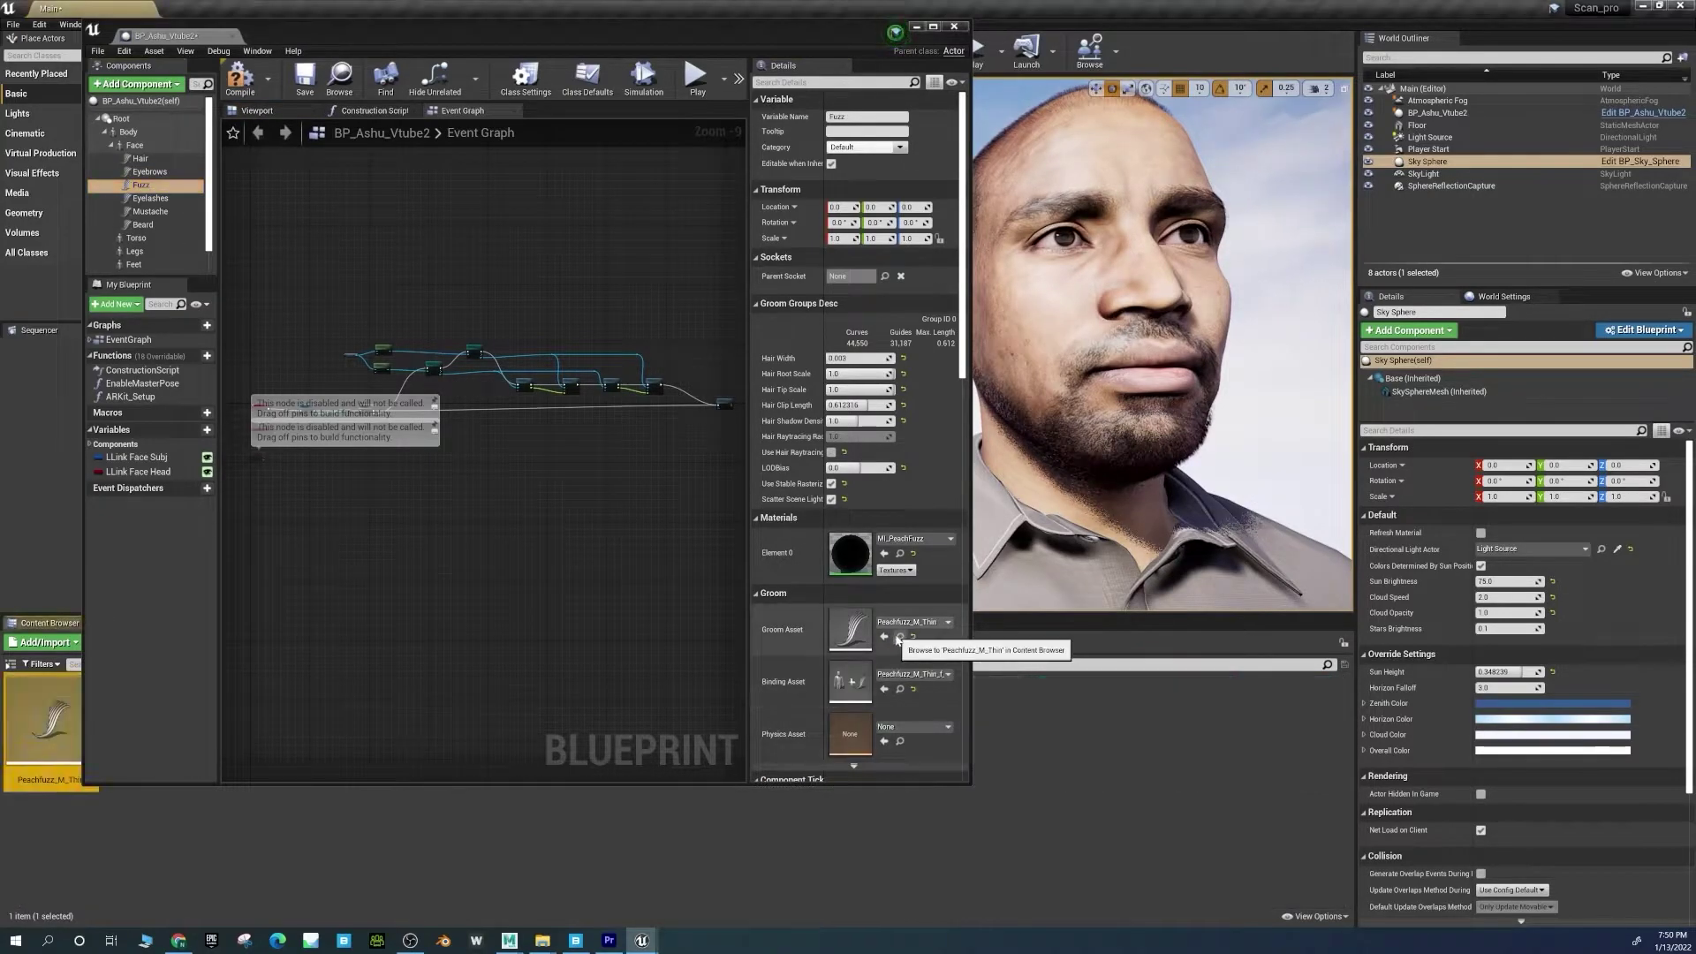
pyautogui.click(924, 484)
pyautogui.click(961, 538)
pyautogui.click(918, 698)
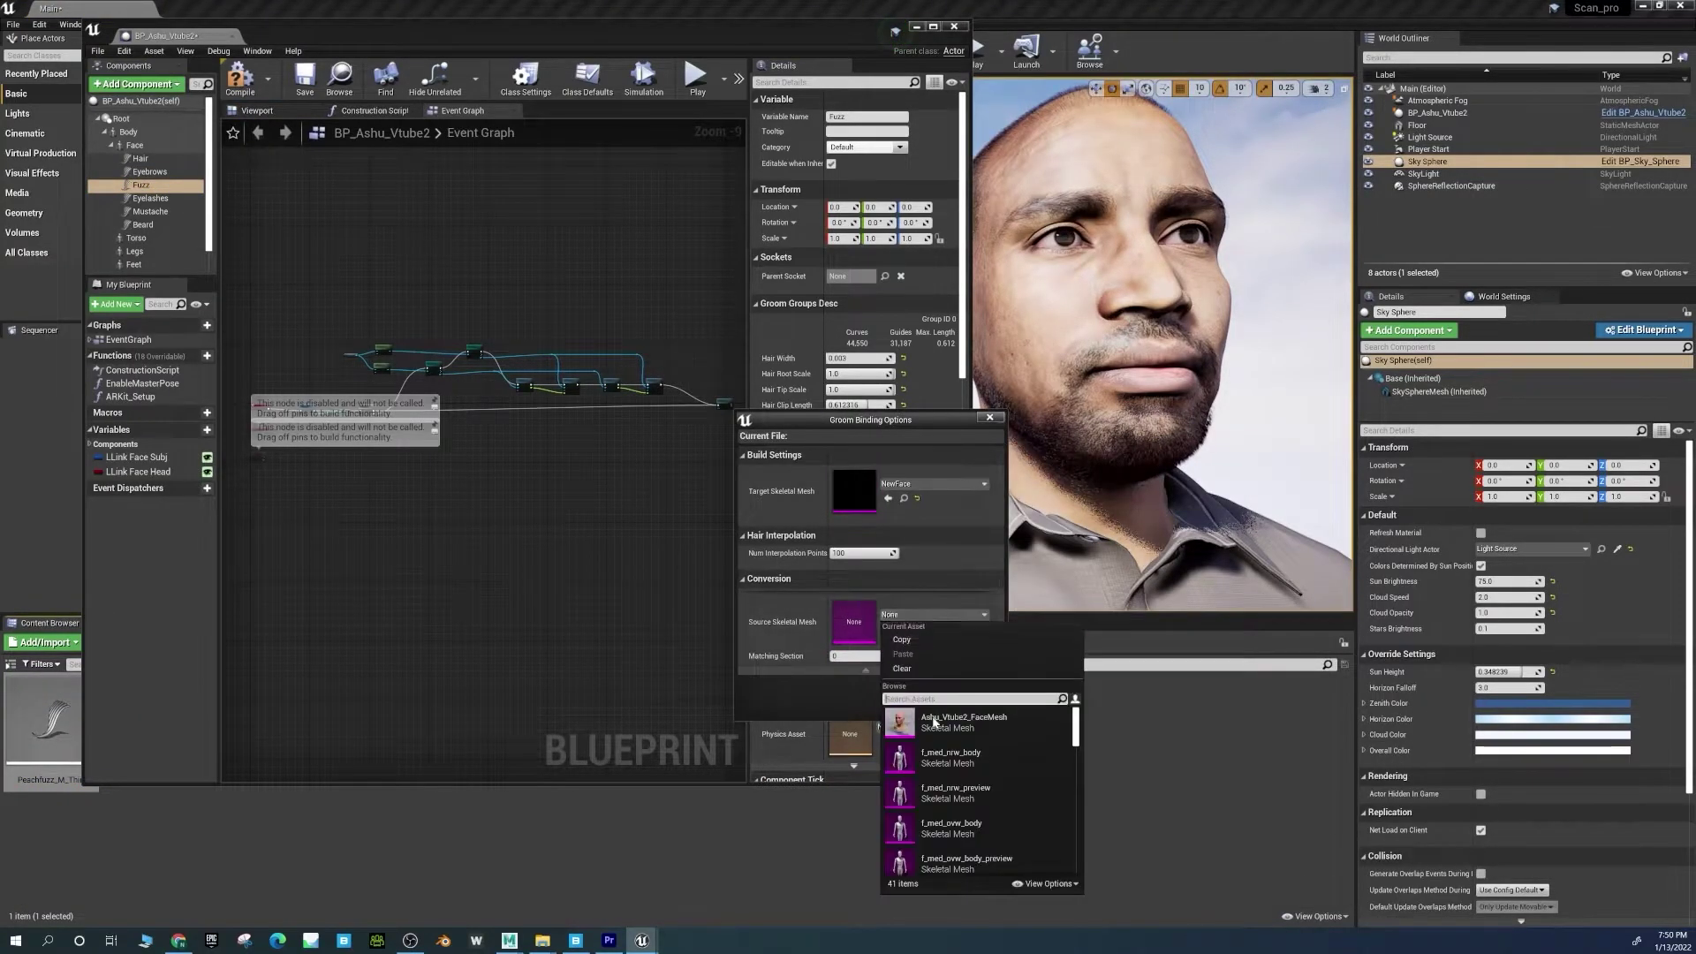
pyautogui.click(952, 709)
# Create an eyelashes groom binding targeting NewFace with source Ashu_Vtube2_FaceMesh.
pyautogui.click(140, 197)
pyautogui.click(899, 636)
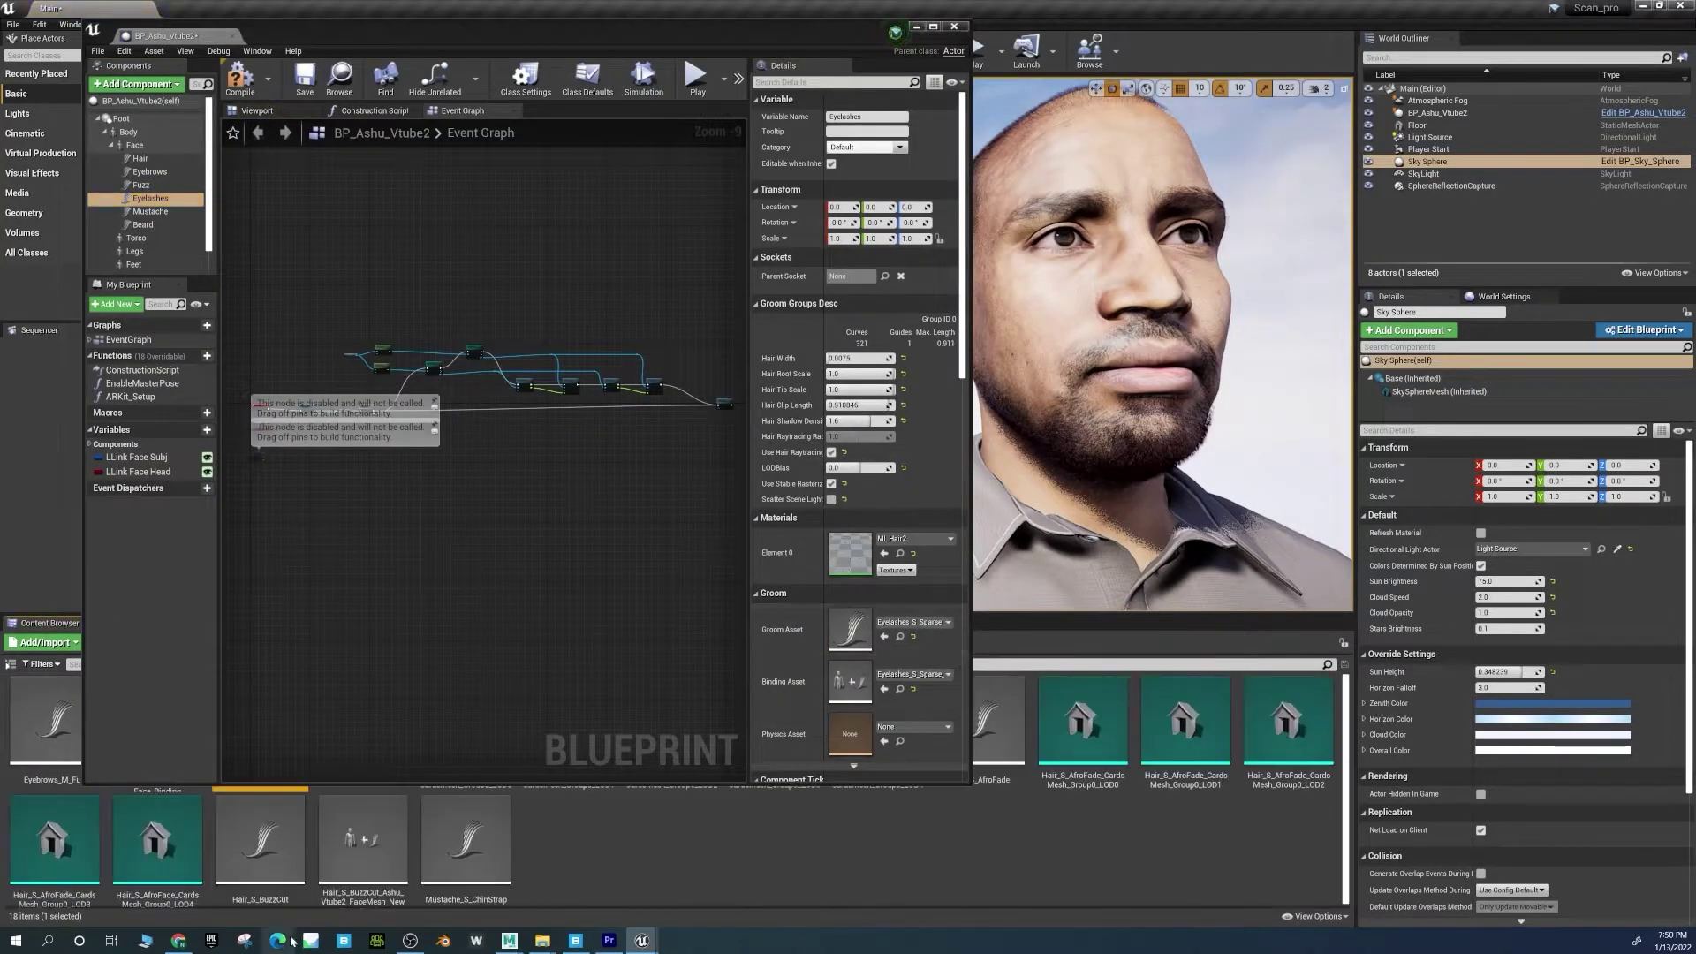
pyautogui.moveTo(530, 35); pyautogui.dragTo(821, 119)
pyautogui.rightClick(273, 711)
pyautogui.click(353, 291)
pyautogui.click(934, 484)
pyautogui.click(924, 655)
pyautogui.click(933, 614)
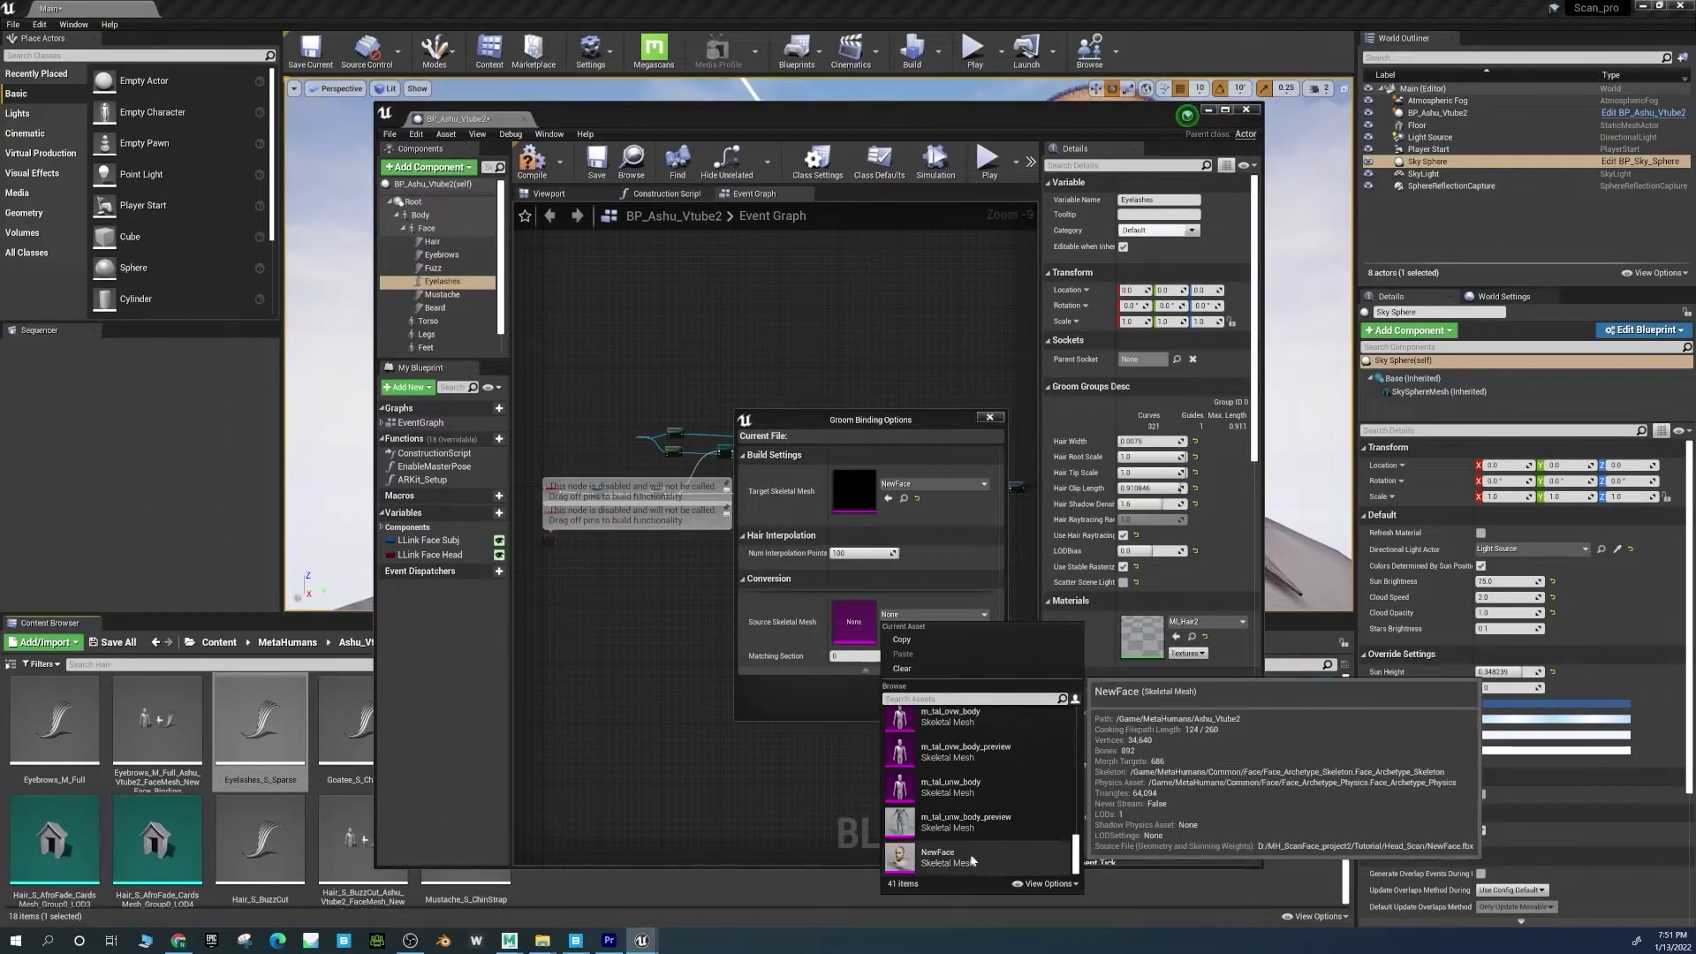
pyautogui.click(936, 720)
pyautogui.click(952, 708)
pyautogui.click(650, 120)
# Create a Mustache facial hair binding targeting NewFace, source Ashu_Vtube2_FaceMesh.
pyautogui.click(205, 244)
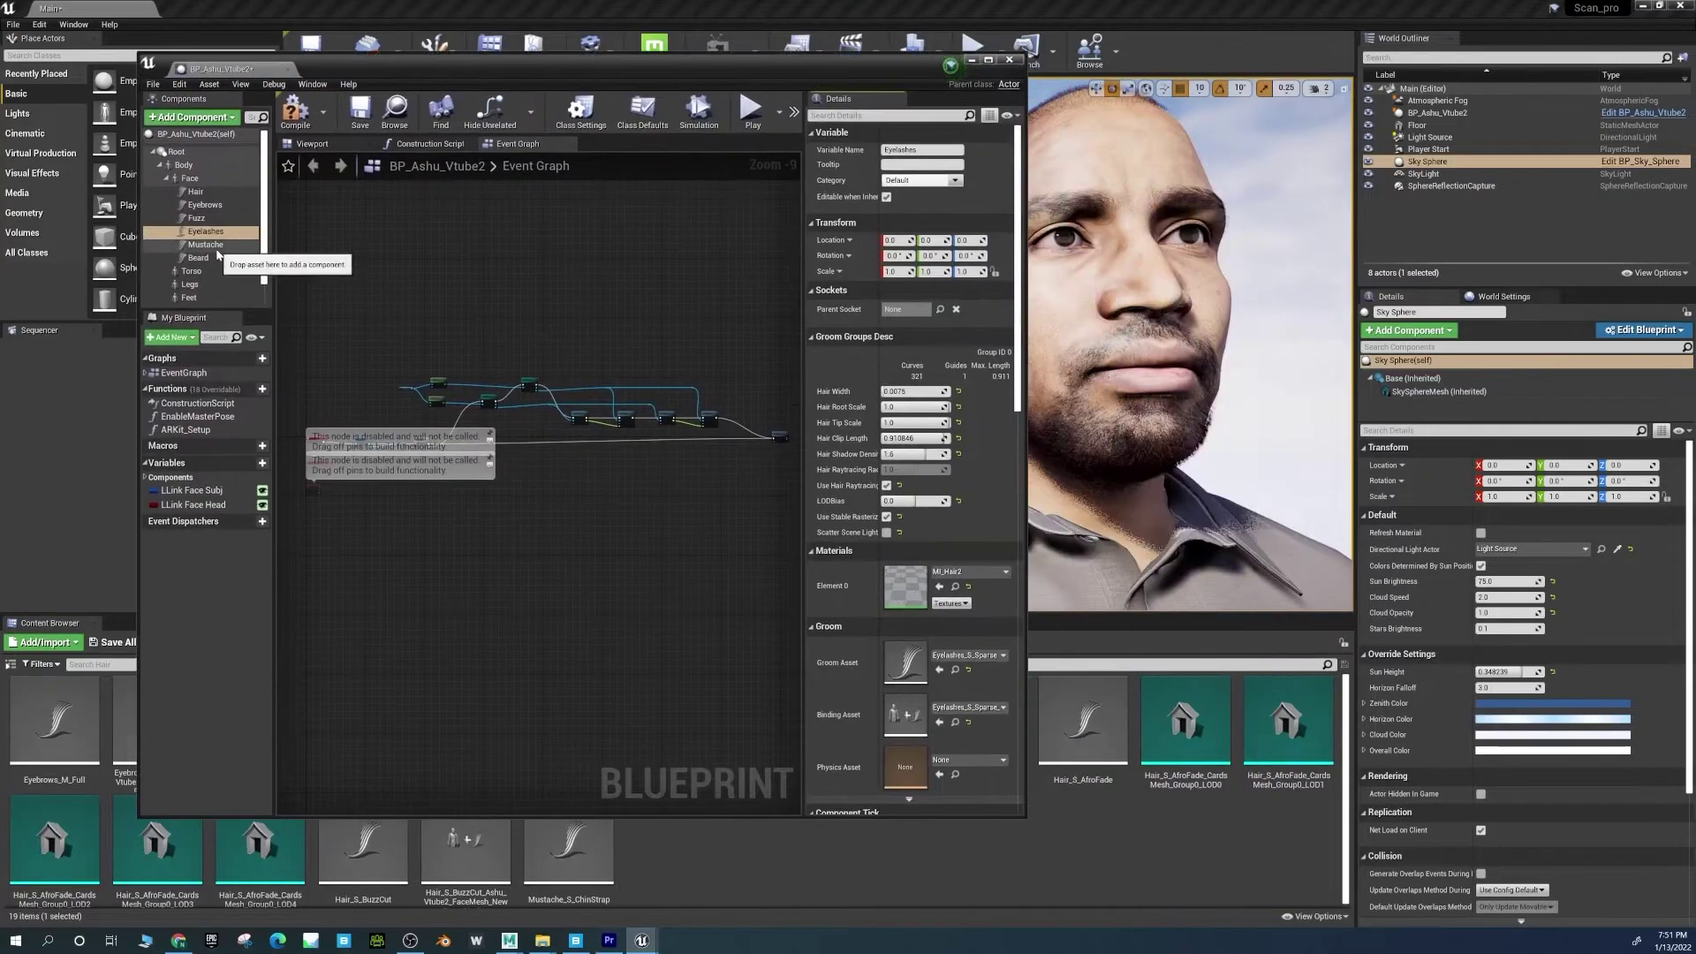
pyautogui.rightClick(583, 850)
pyautogui.click(620, 458)
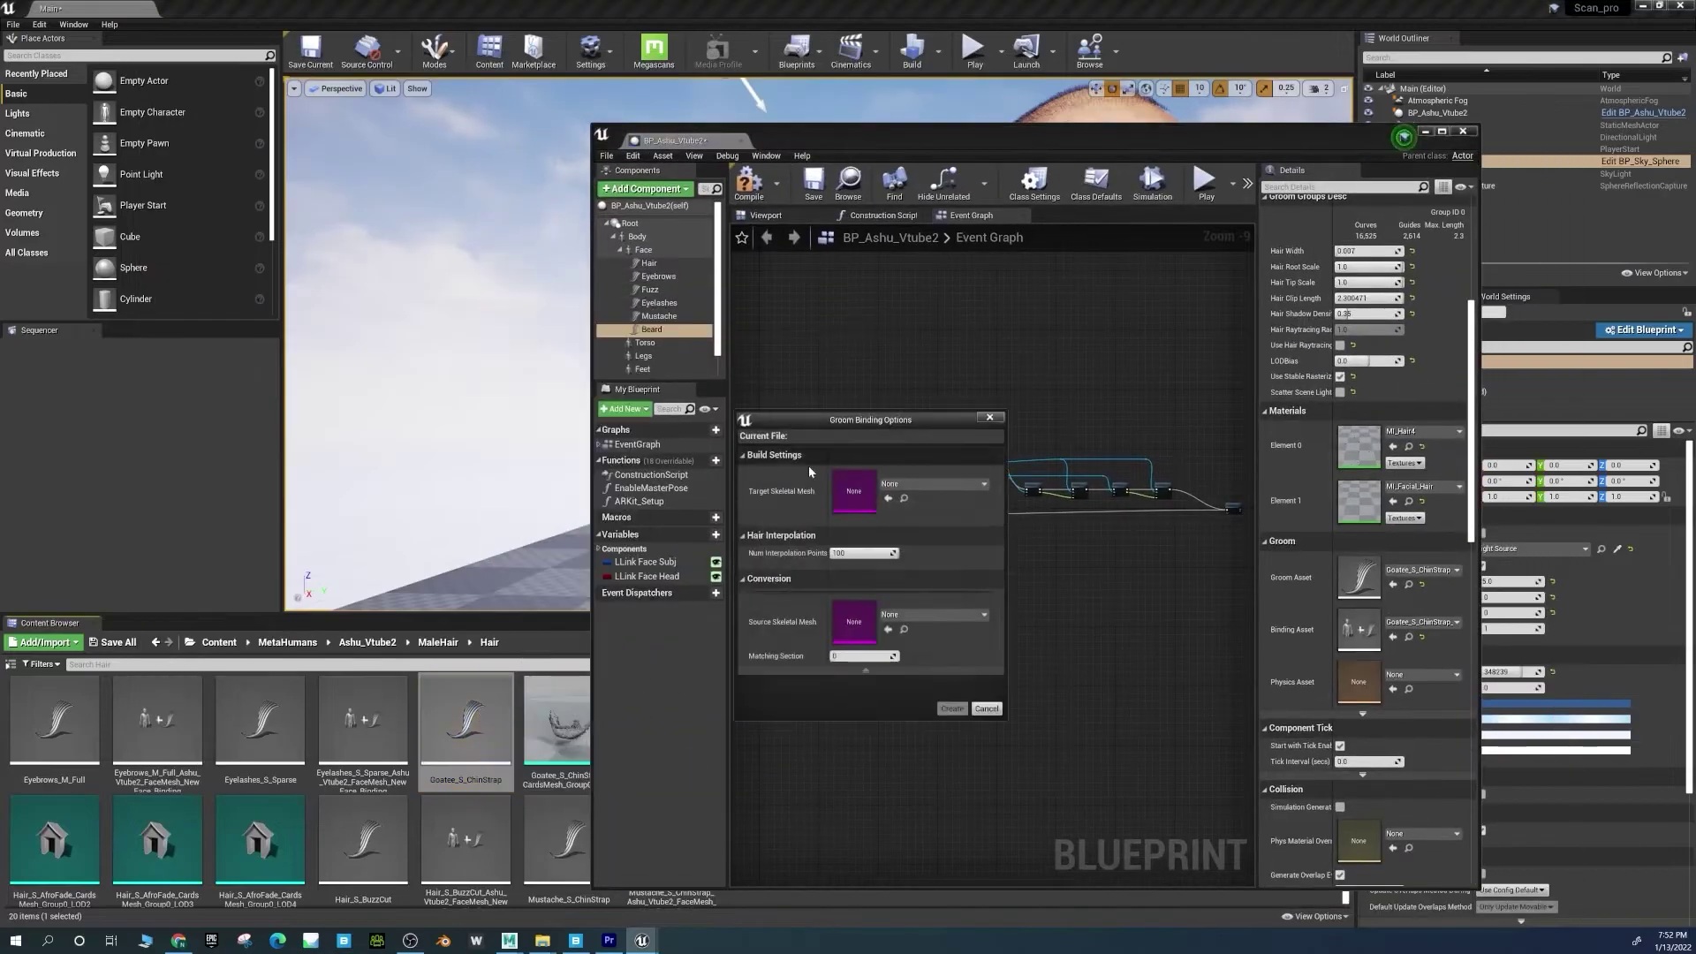
pyautogui.click(934, 484)
pyautogui.click(1020, 722)
pyautogui.click(934, 615)
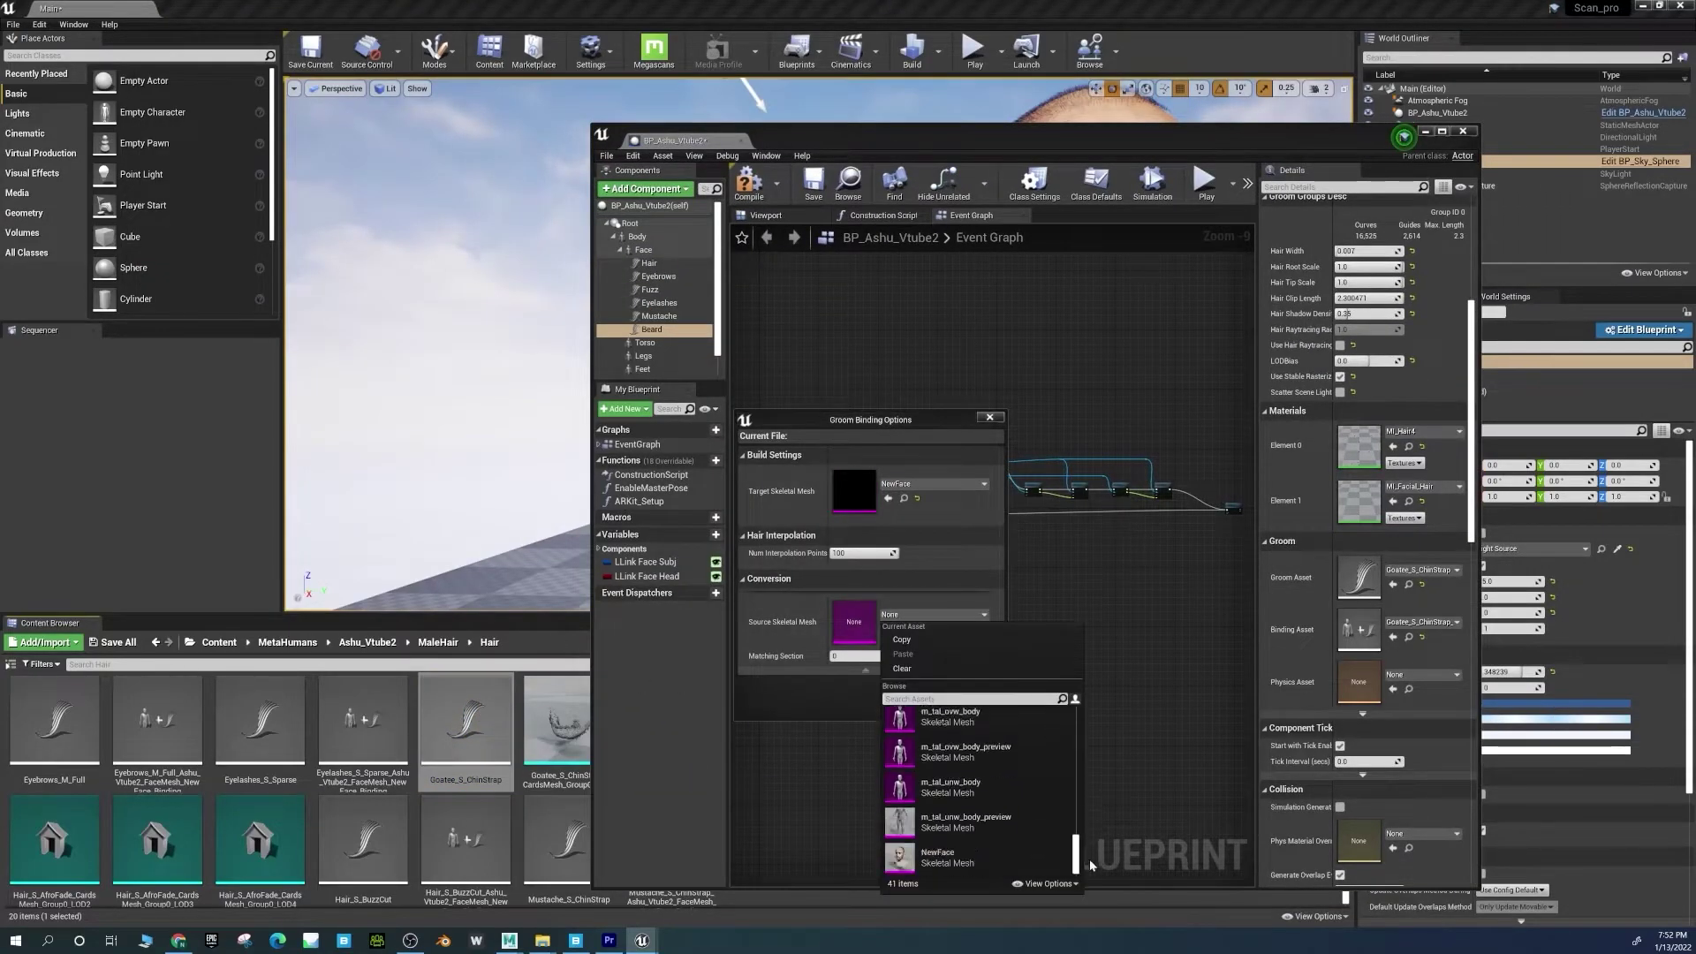
pyautogui.click(962, 874)
pyautogui.click(952, 709)
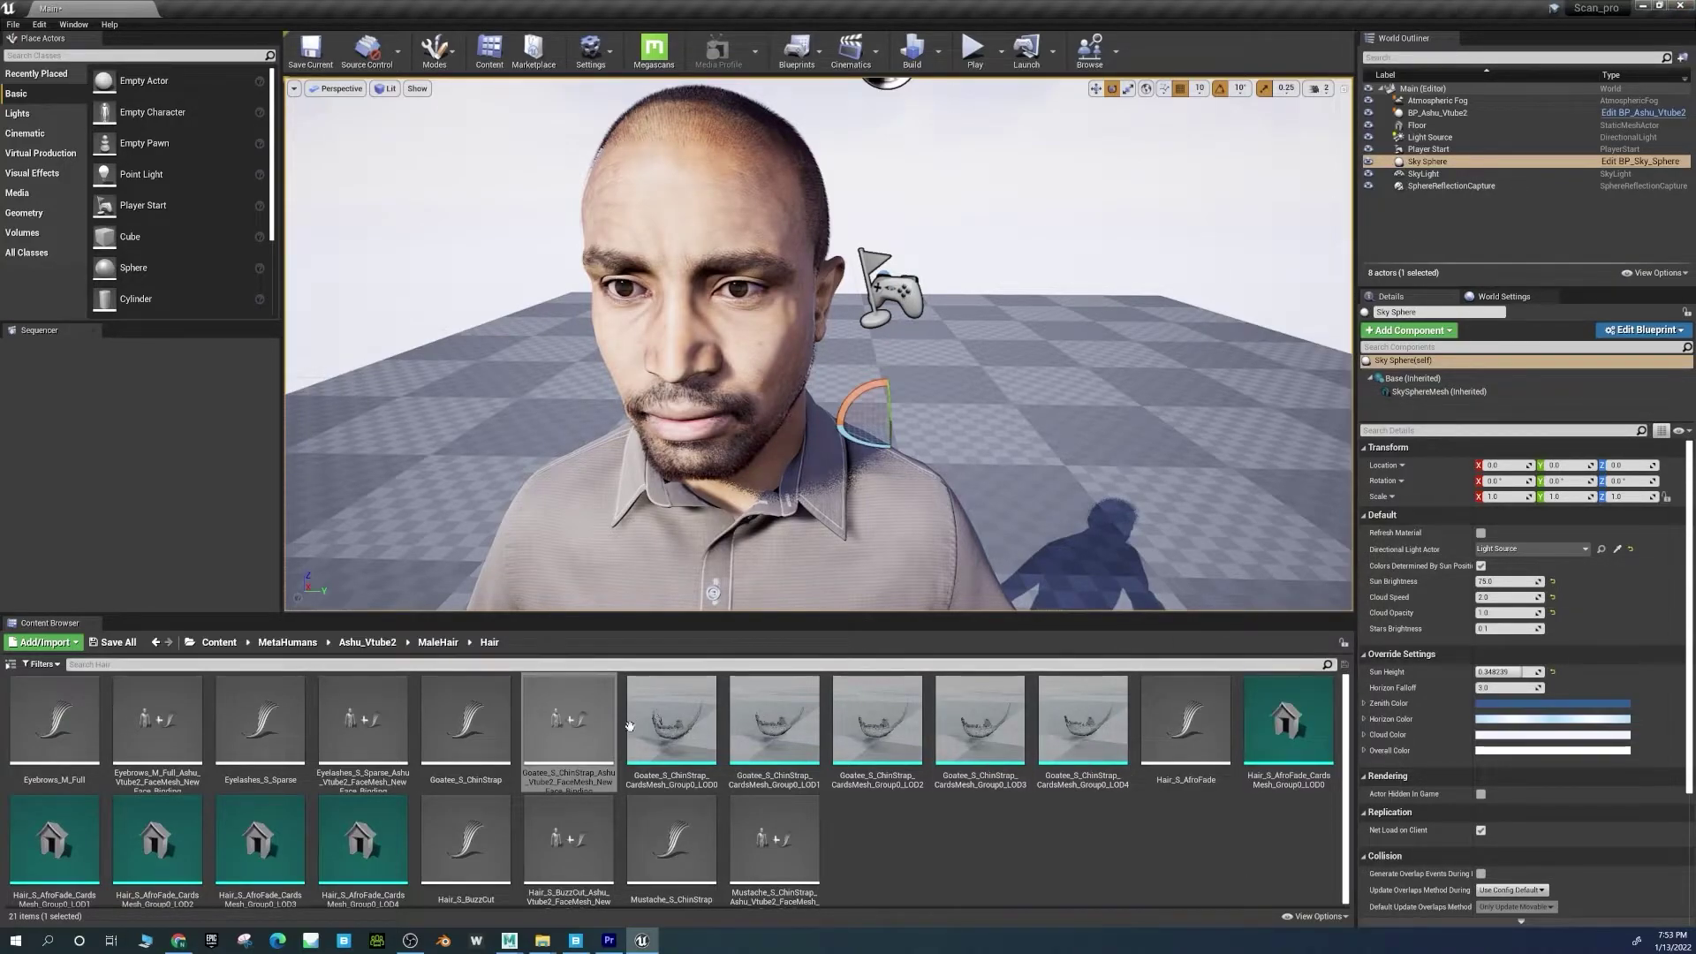
# Add a level sequence from Cinematics and save it as NewLevelSequence in Content.
pyautogui.click(851, 50)
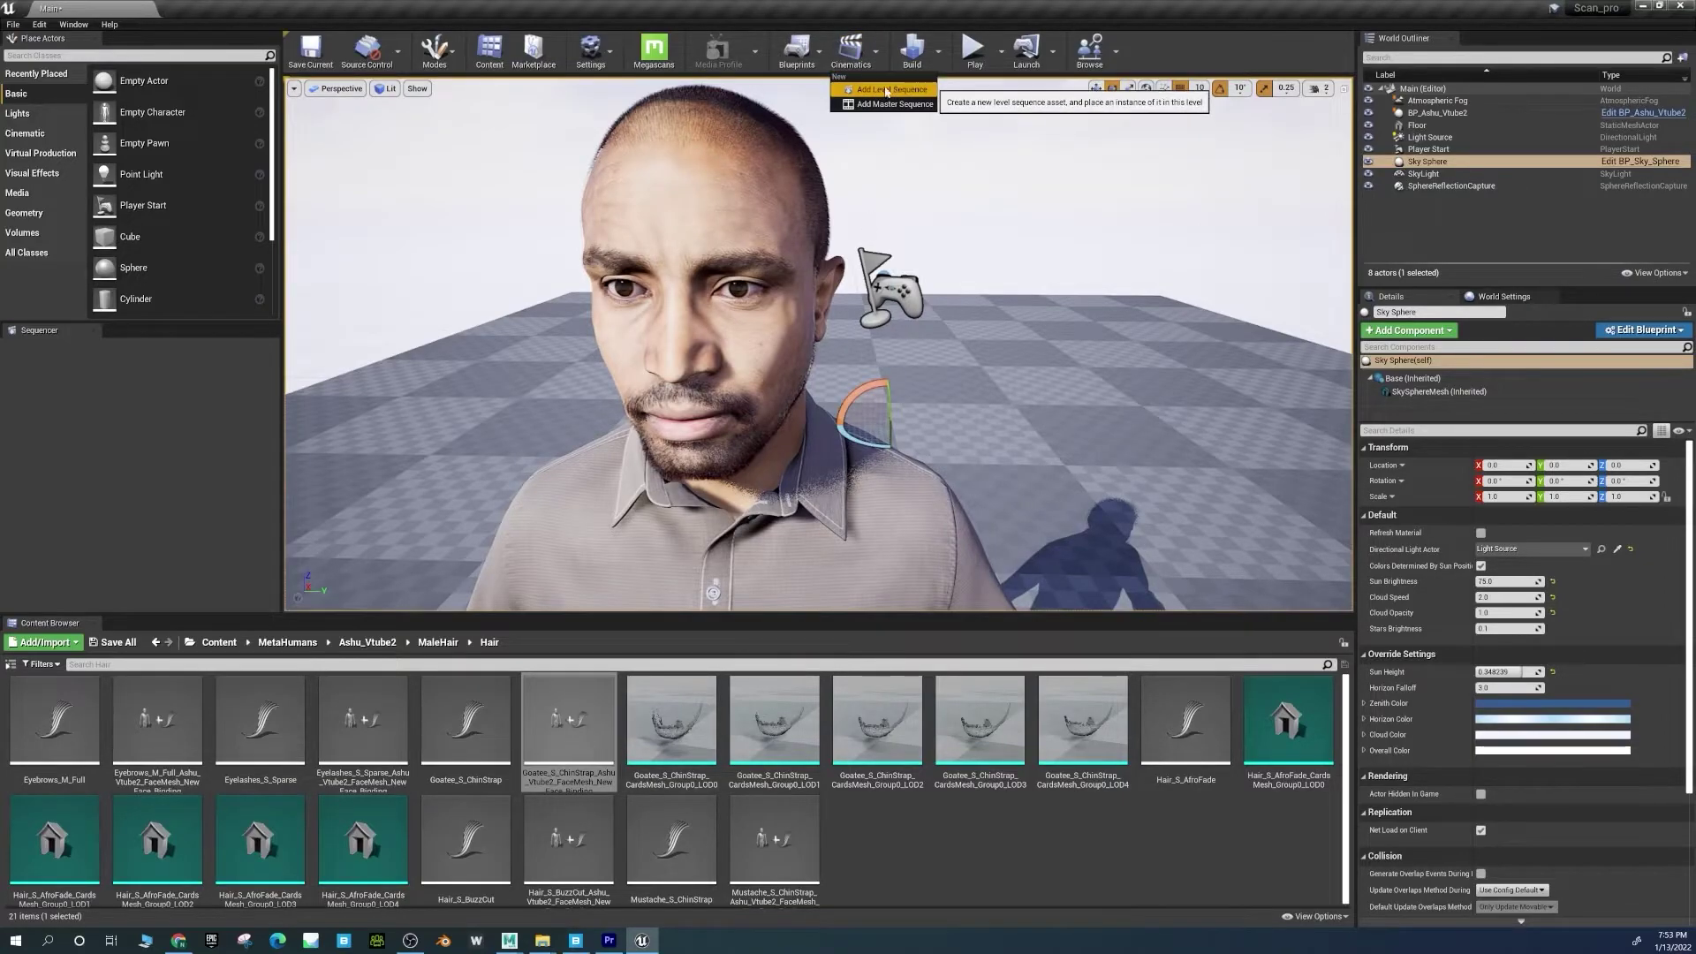
pyautogui.click(880, 91)
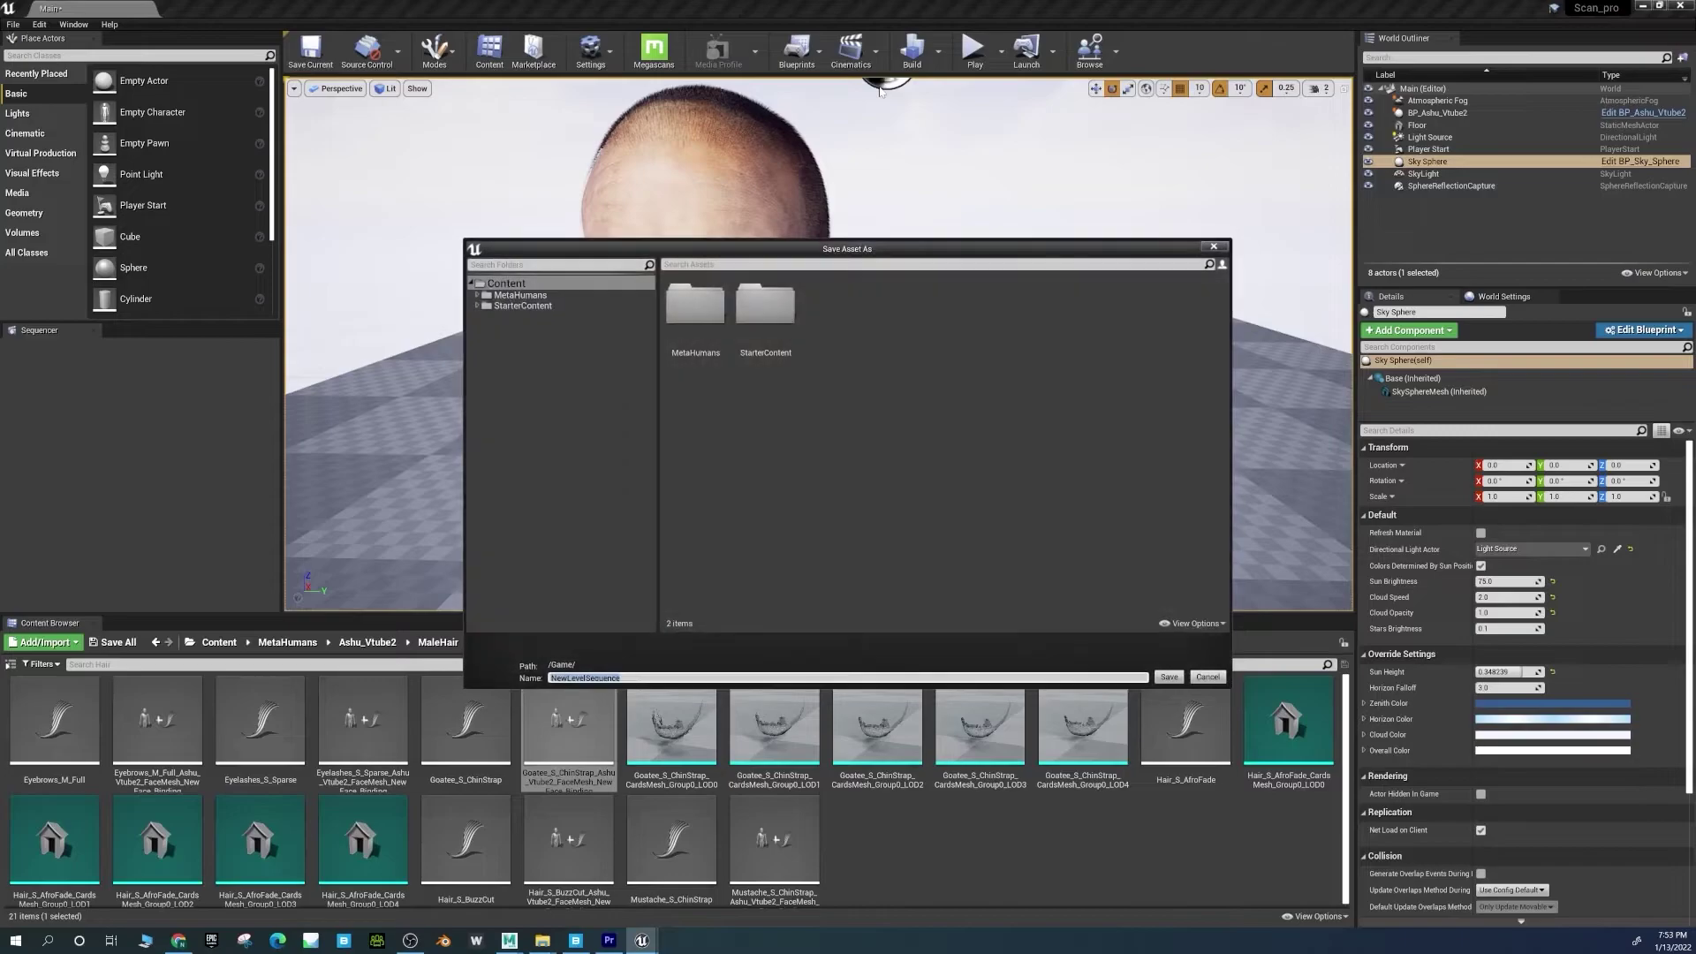
pyautogui.moveTo(887, 250); pyautogui.dragTo(579, 350)
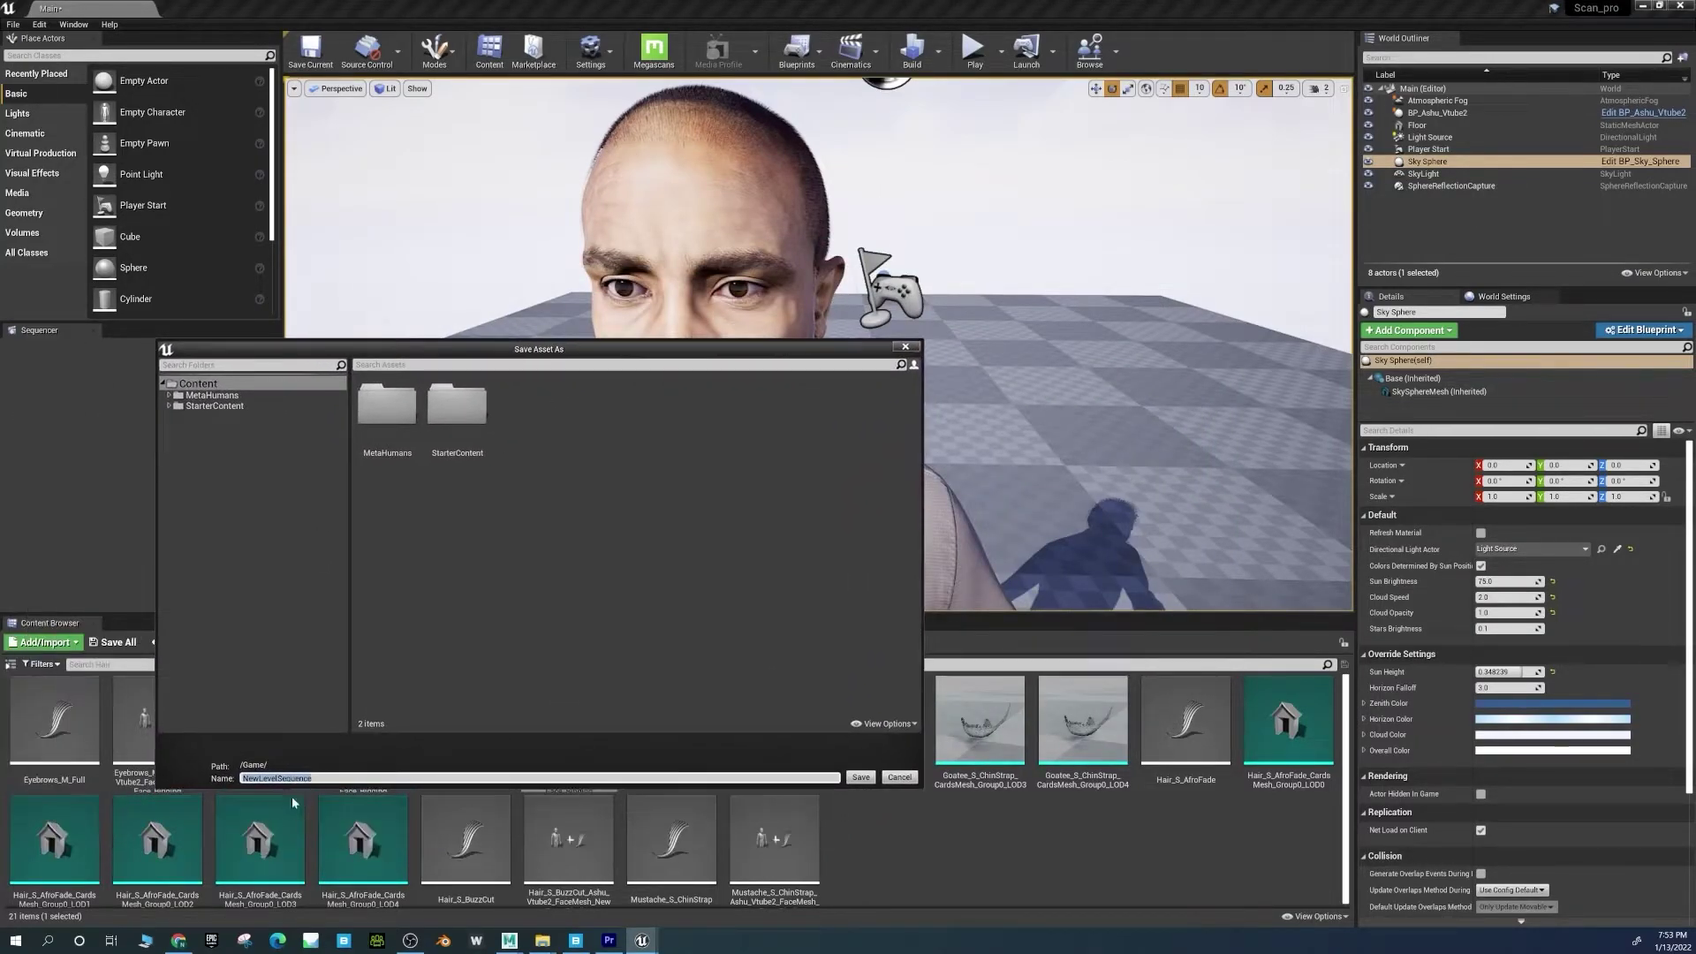
pyautogui.click(860, 777)
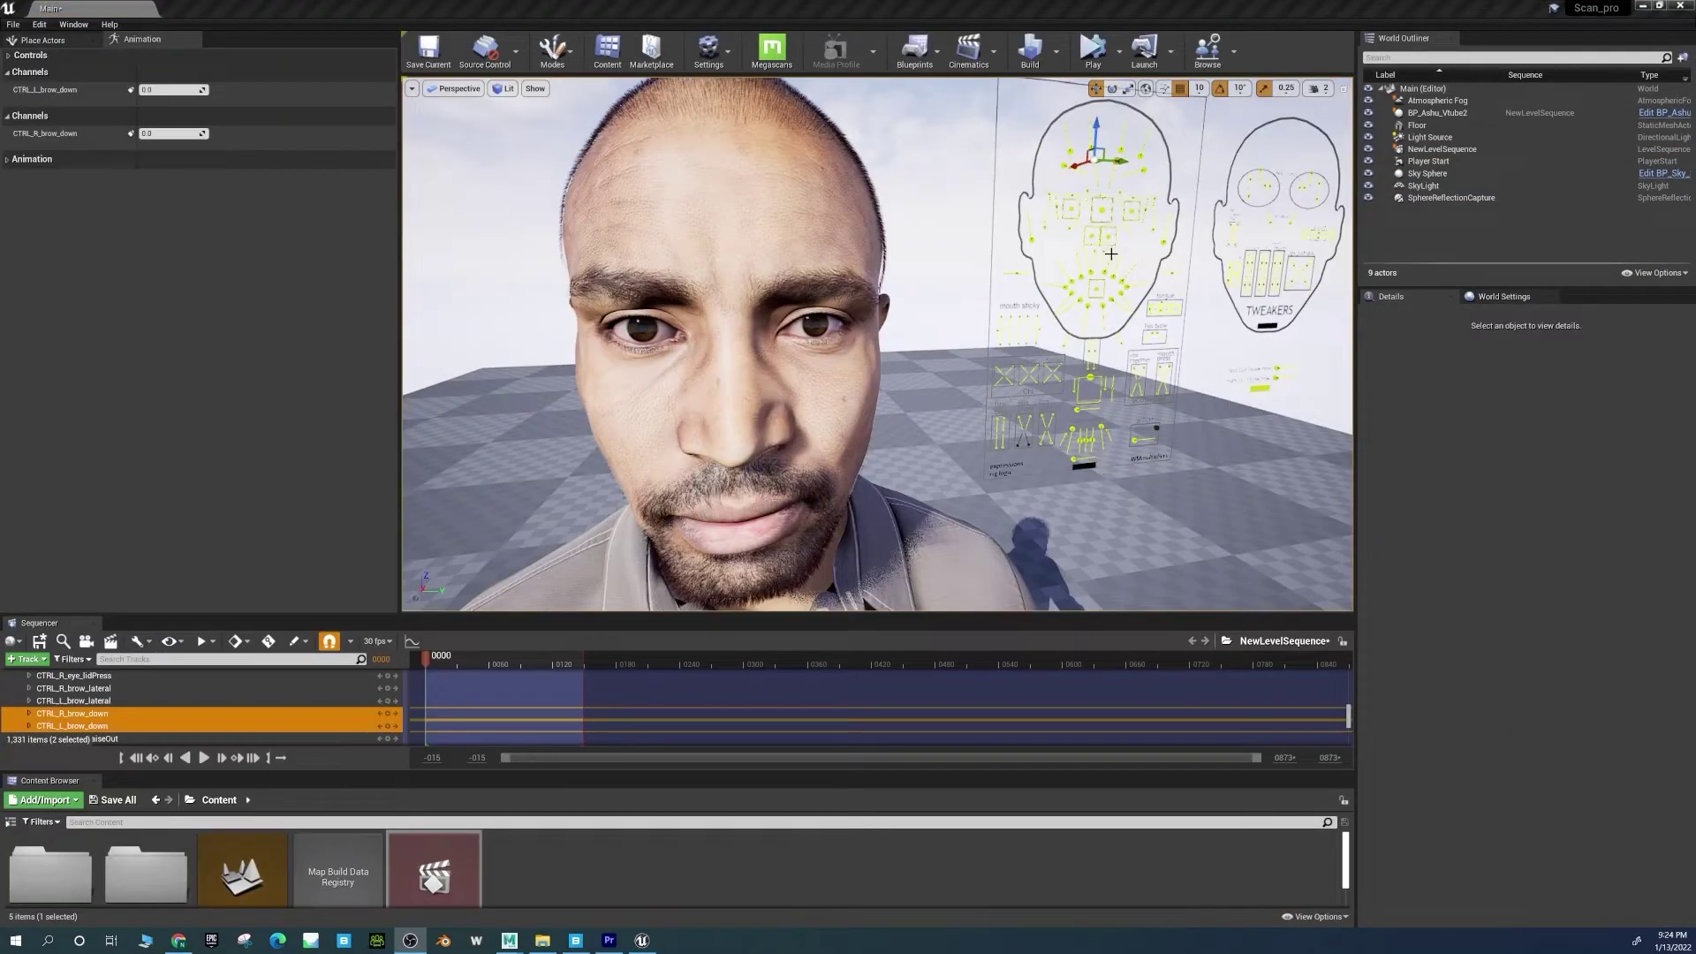
# Open the jaw and shift the mouth side to side on the face board, undoing the last move.
pyautogui.click(1091, 375)
pyautogui.moveTo(1091, 380); pyautogui.dragTo(1089, 399)
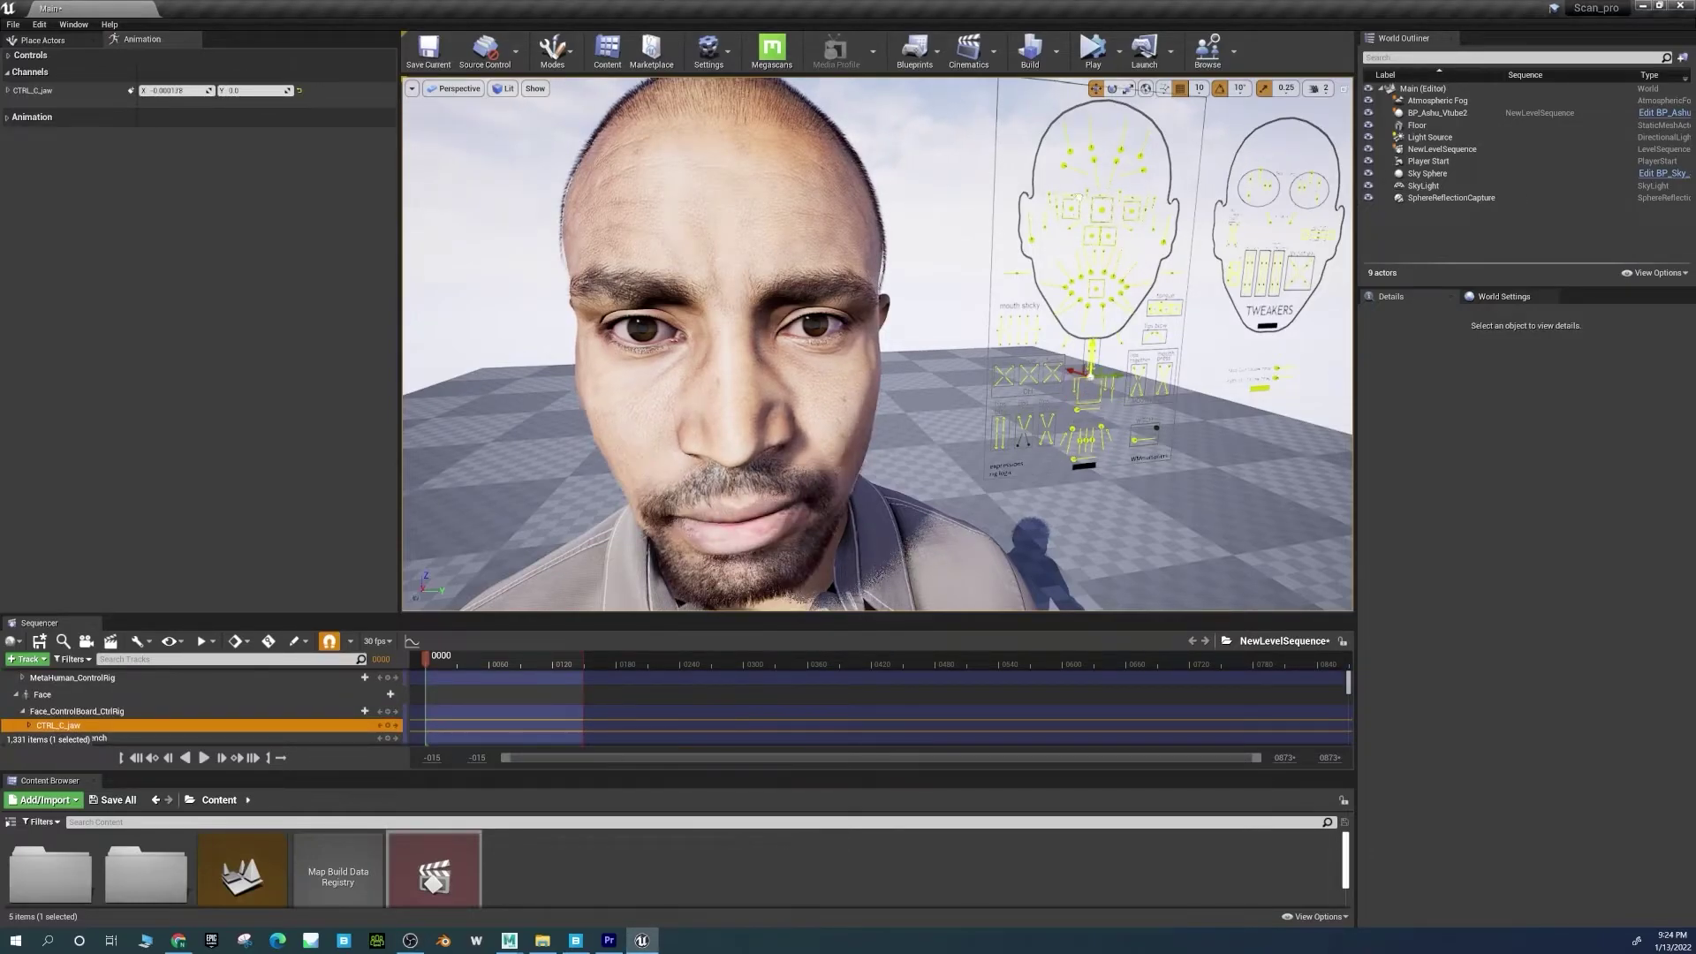
pyautogui.click(1096, 288)
pyautogui.moveTo(1096, 287); pyautogui.dragTo(877, 267)
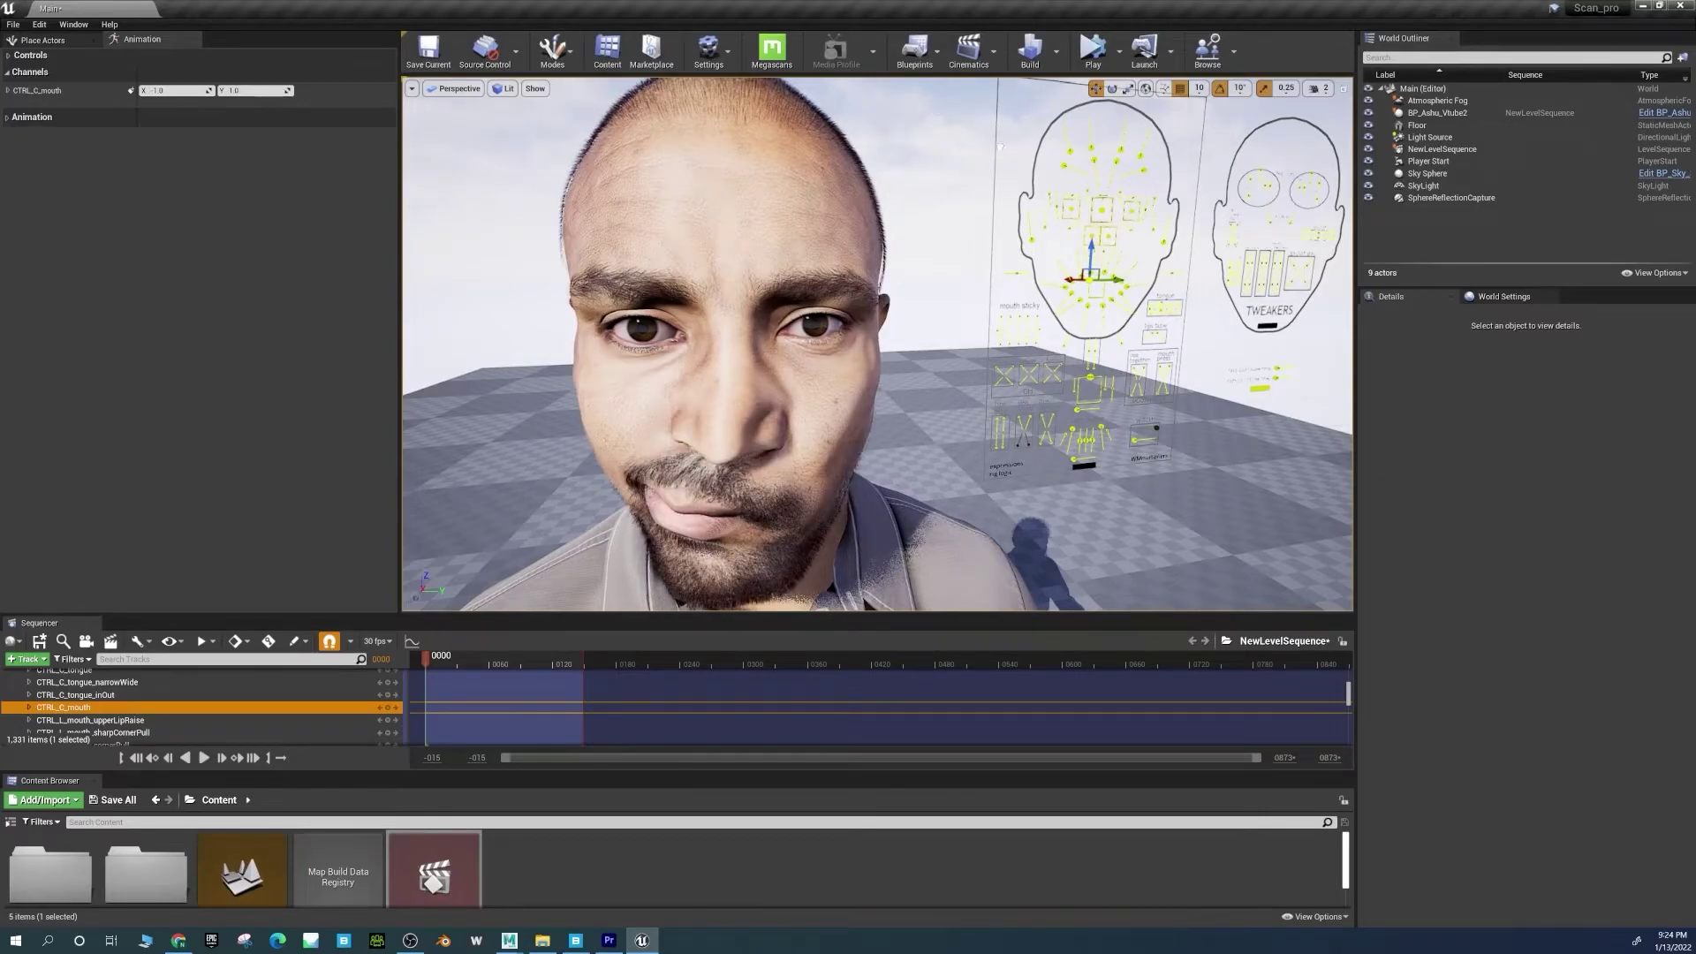
pyautogui.moveTo(1001, 147); pyautogui.dragTo(1113, 104)
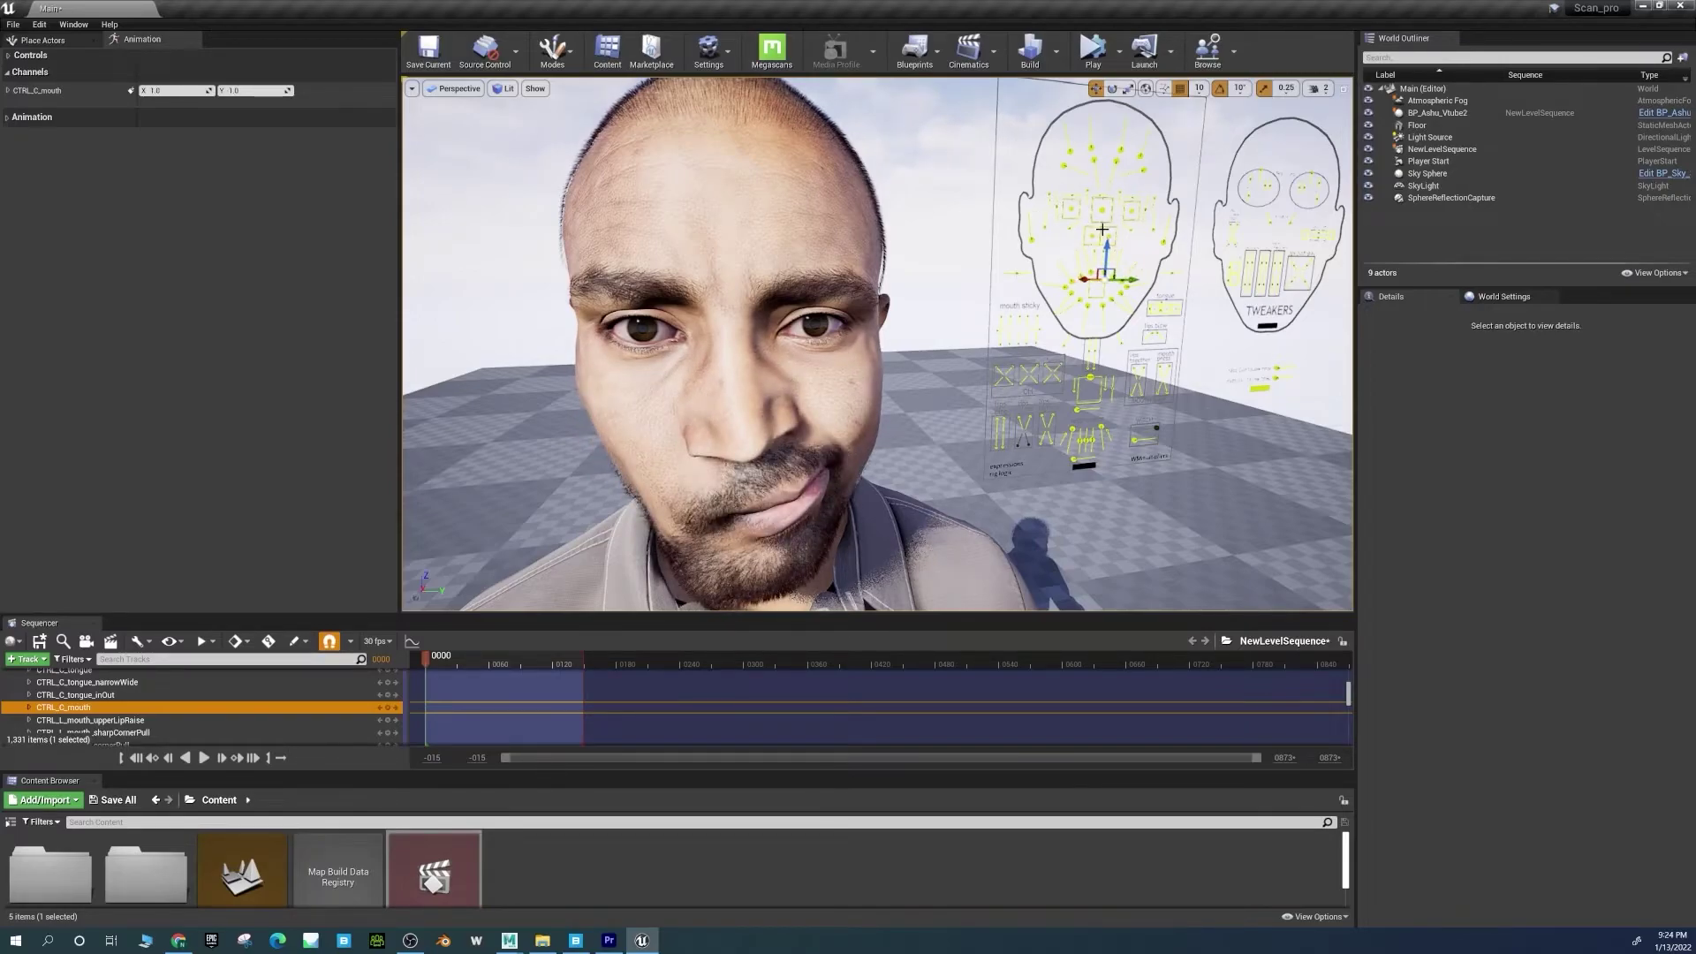
pyautogui.hotkey('ctrl', 'z')
pyautogui.hotkey('ctrl', 'z')
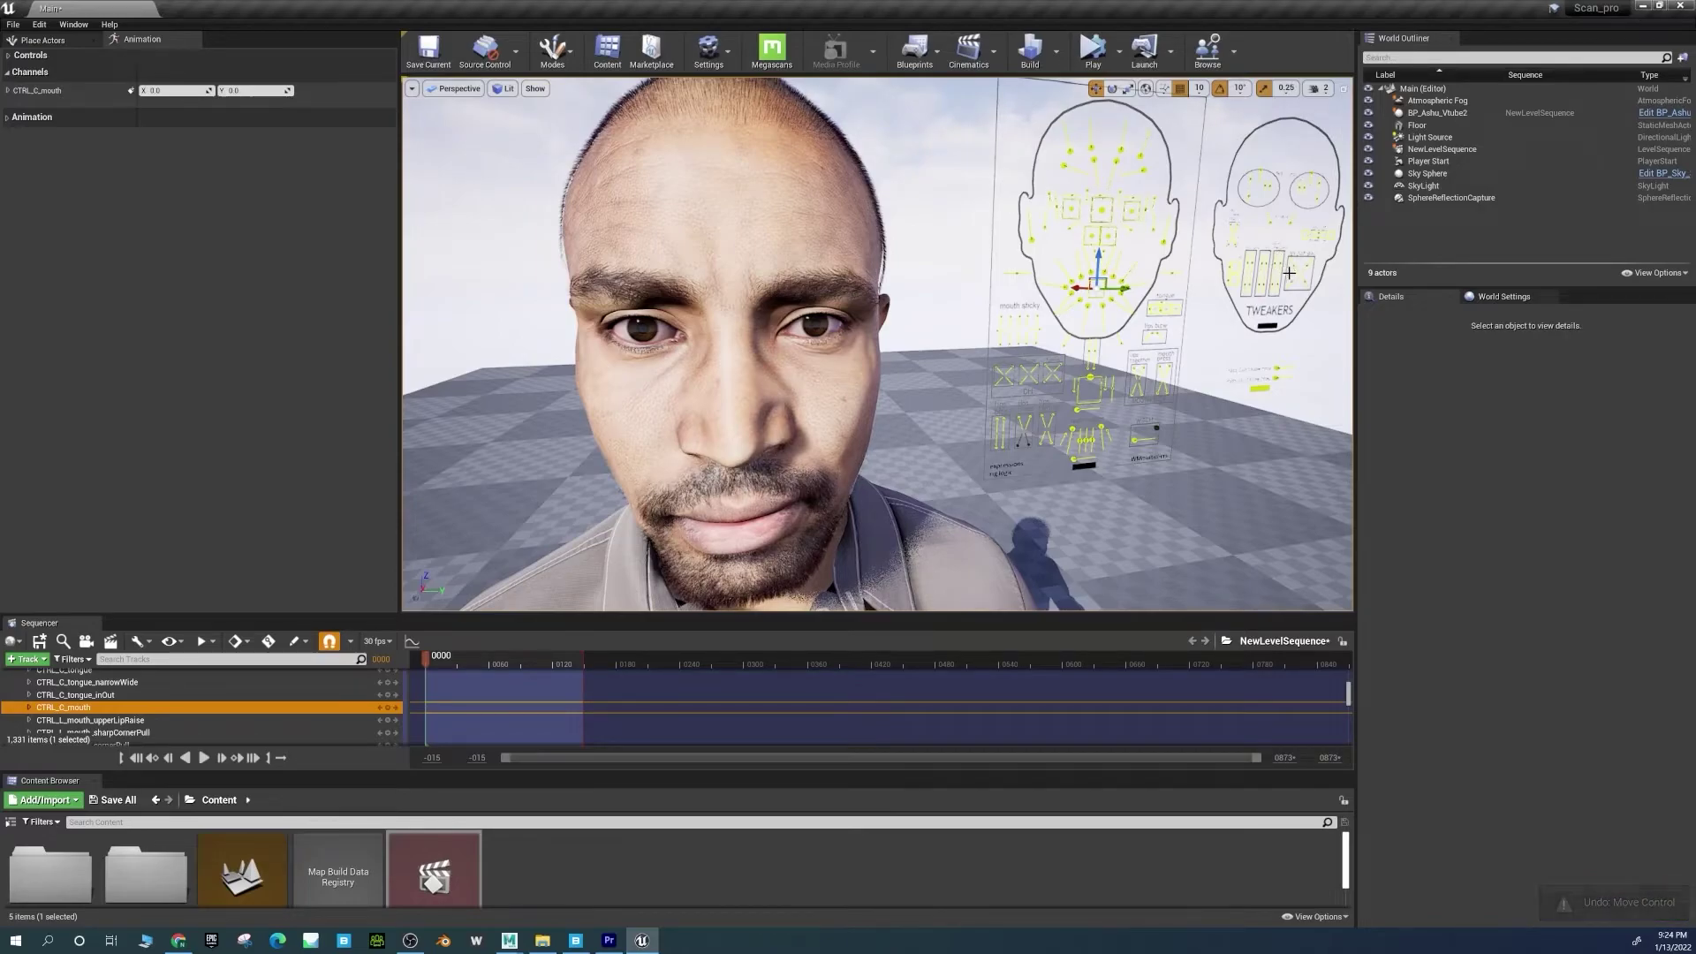
# Raise, then pull down both nose controls, and undo the nose movement.
pyautogui.click(1089, 232)
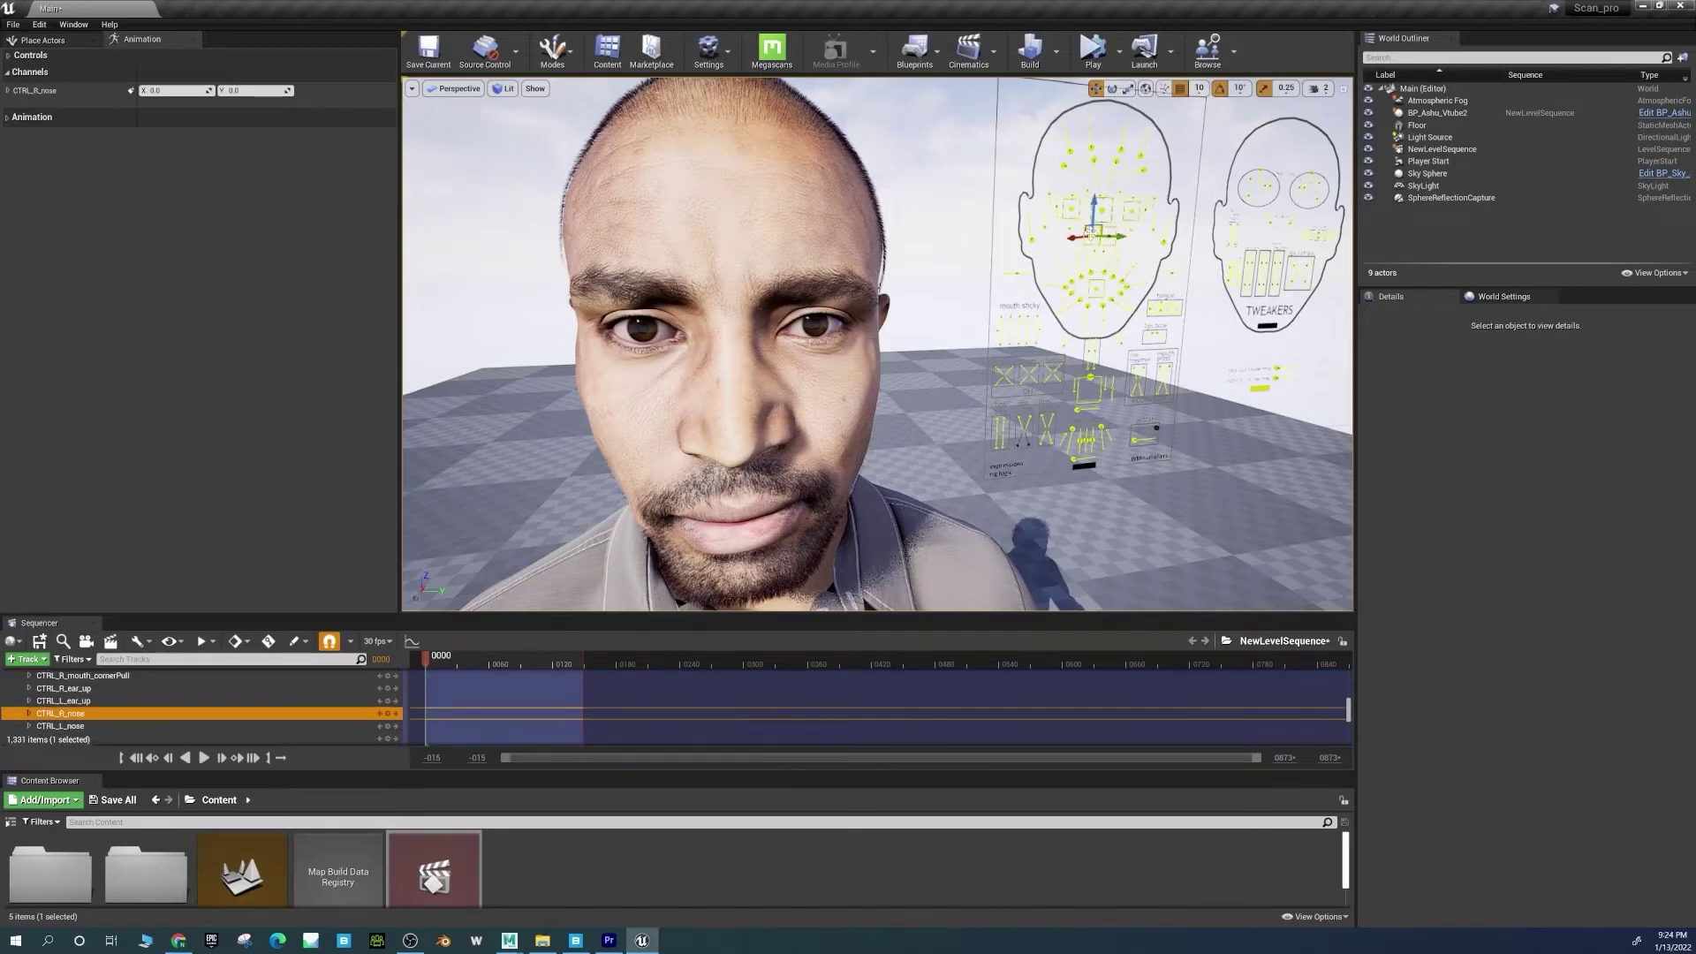
pyautogui.click(1110, 235)
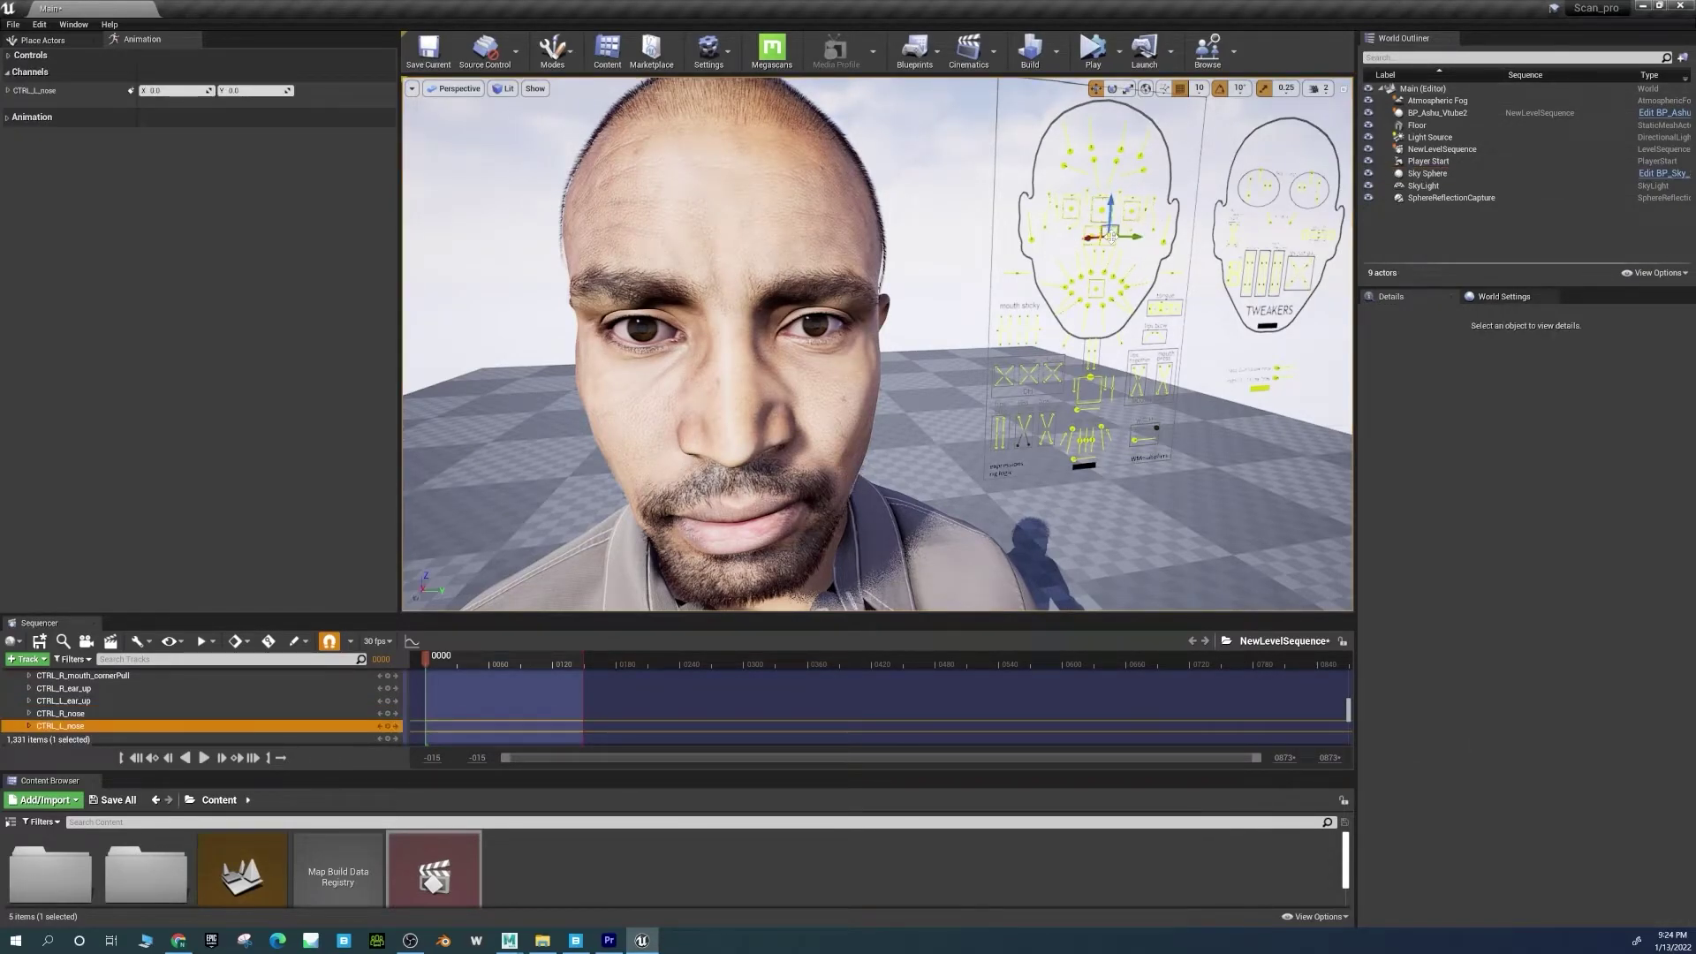
pyautogui.keyDown('shift'); pyautogui.click(1093, 234); pyautogui.keyUp('shift')
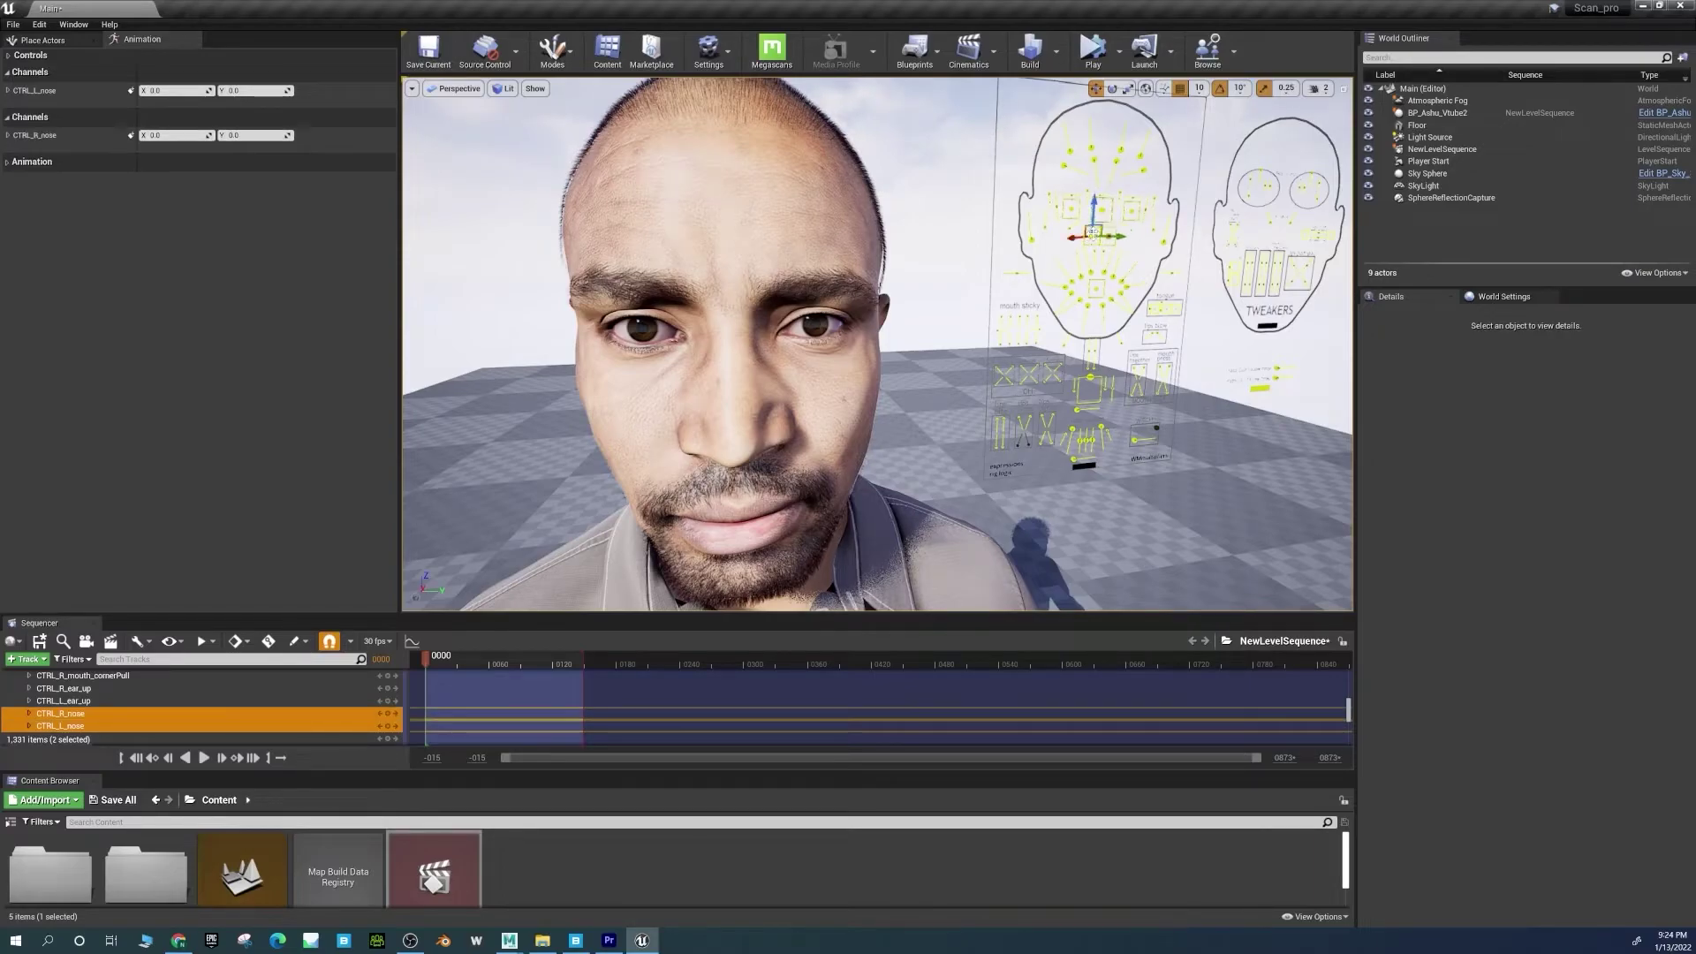
pyautogui.moveTo(1092, 206); pyautogui.dragTo(1106, 107)
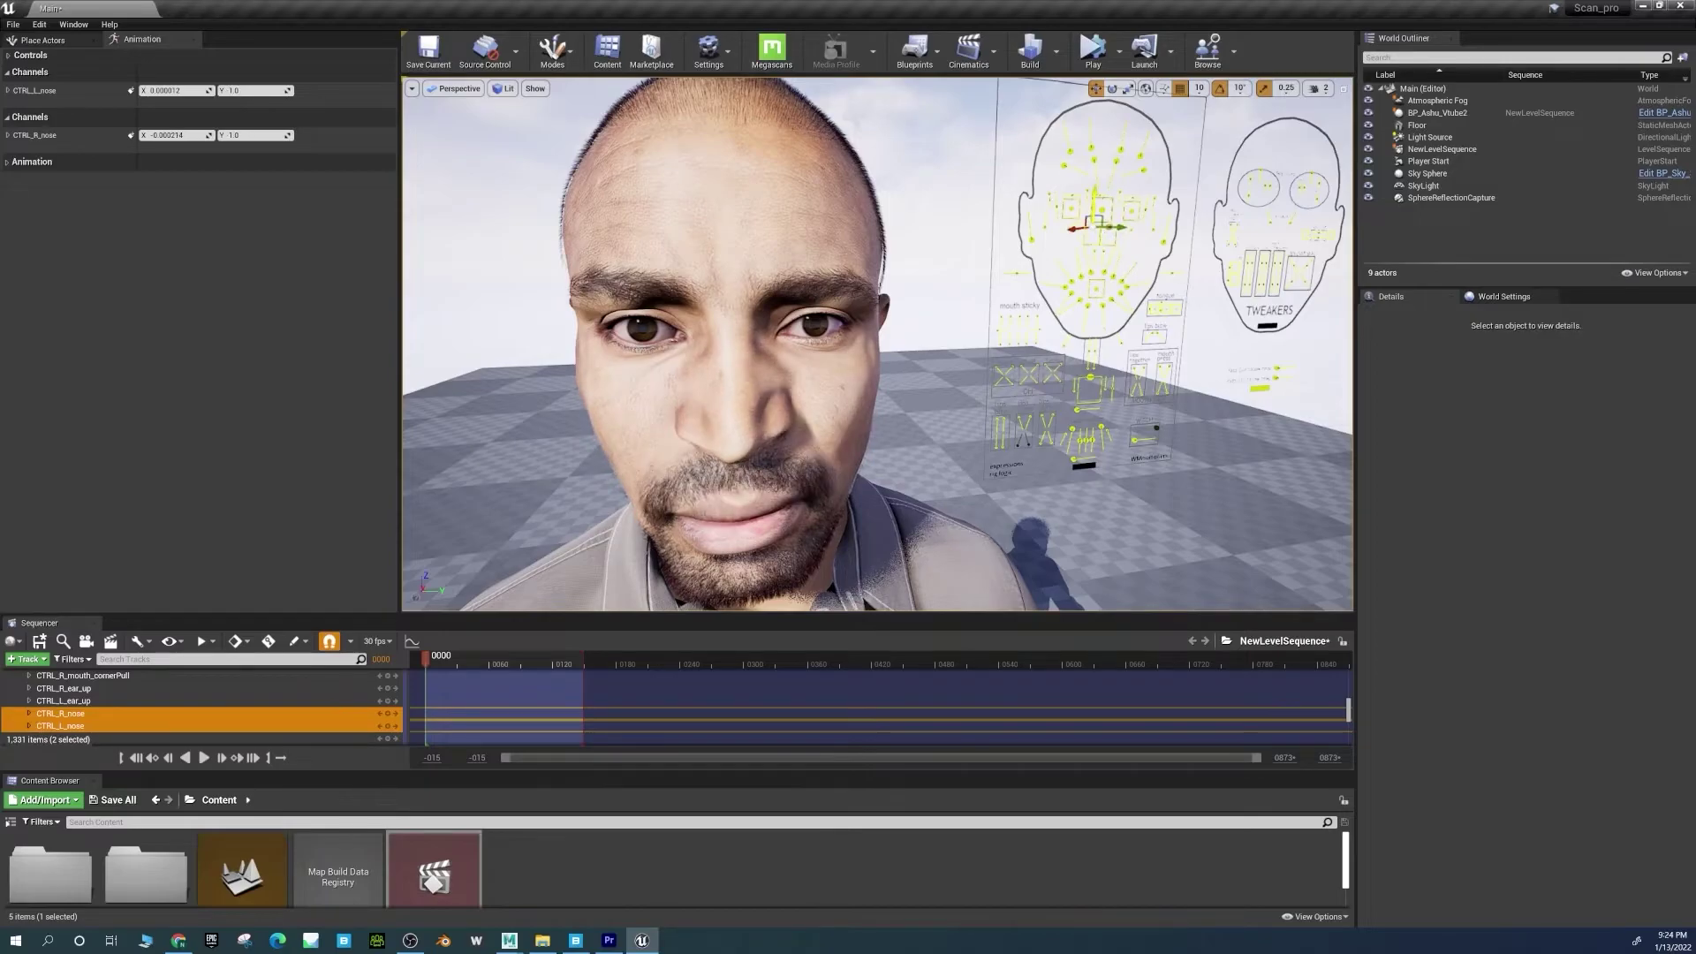
pyautogui.moveTo(1107, 107); pyautogui.dragTo(1124, 318)
pyautogui.hotkey('ctrl', 'z')
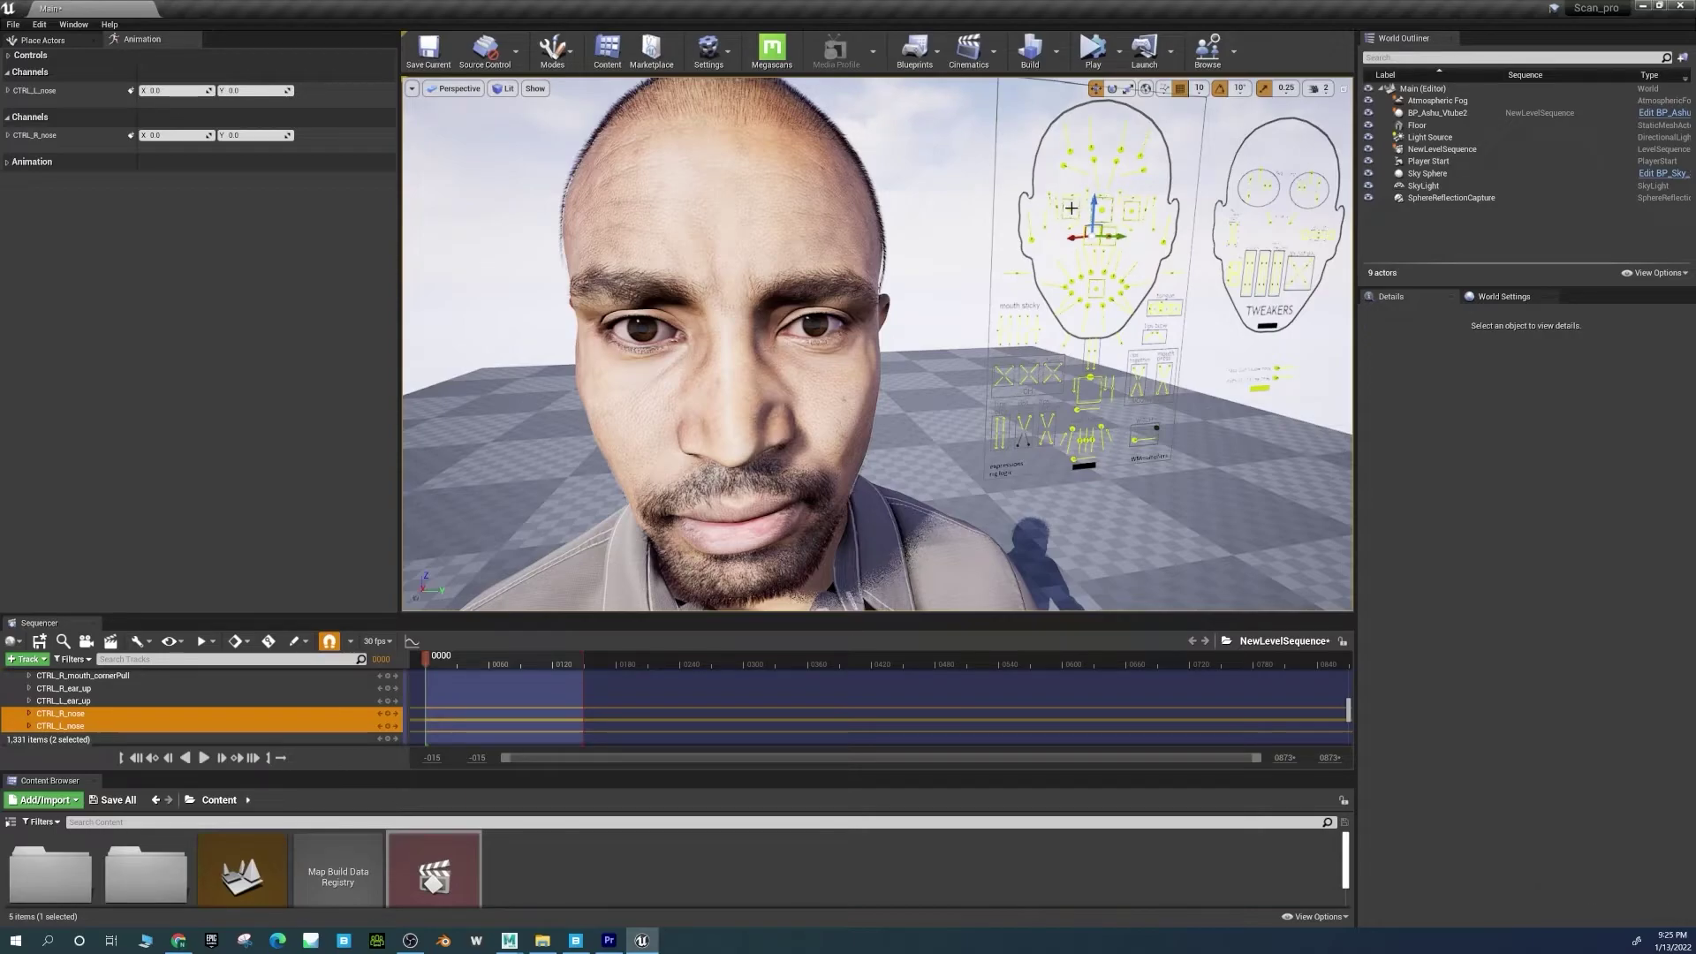
# Drag CTRL_C_eye sideways to X 1.0 so both eyes look to the side.
pyautogui.click(1070, 207)
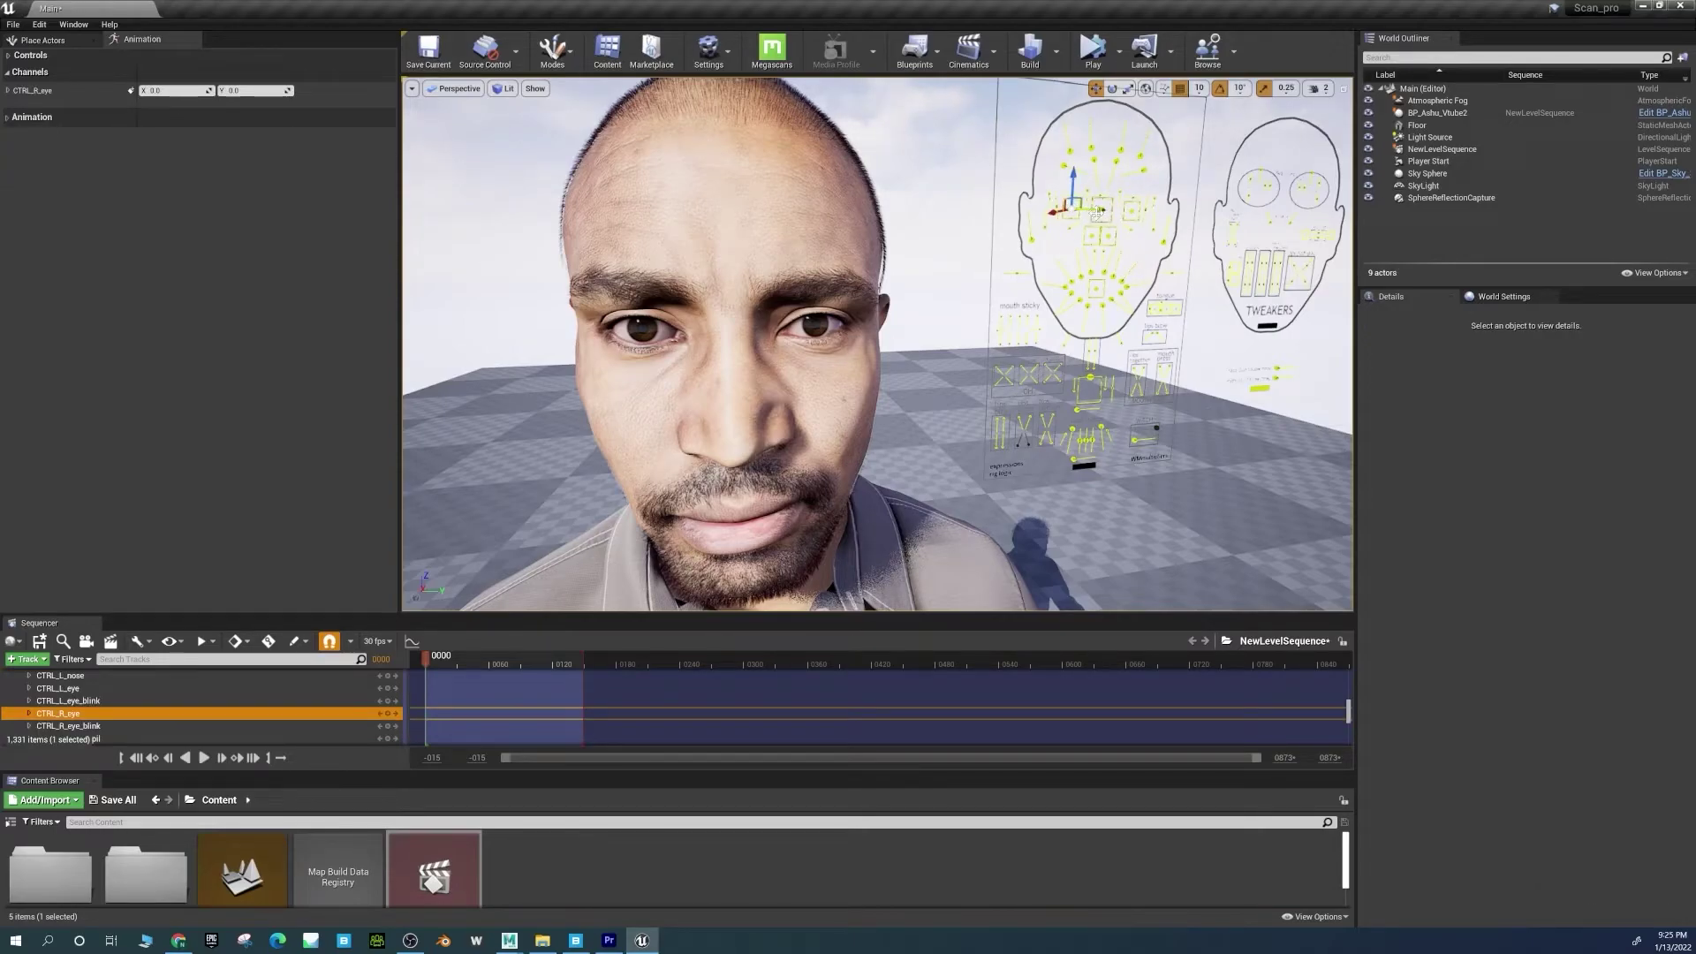
pyautogui.click(1109, 205)
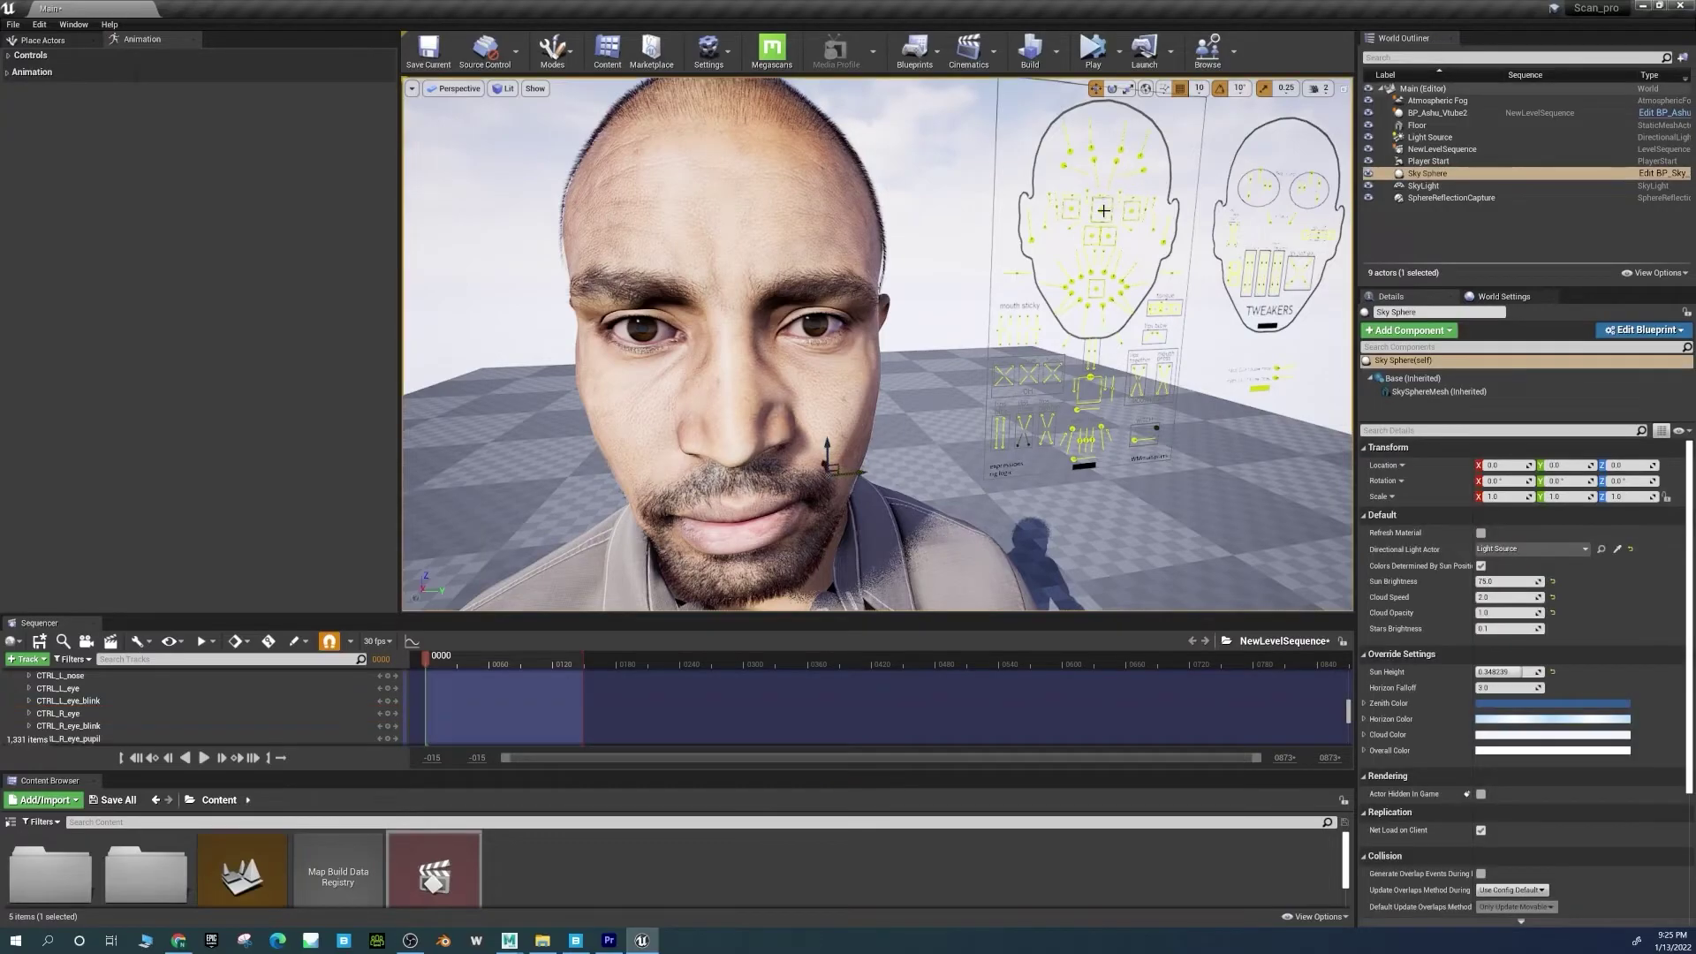
pyautogui.click(1102, 208)
pyautogui.moveTo(1082, 213); pyautogui.dragTo(1071, 212)
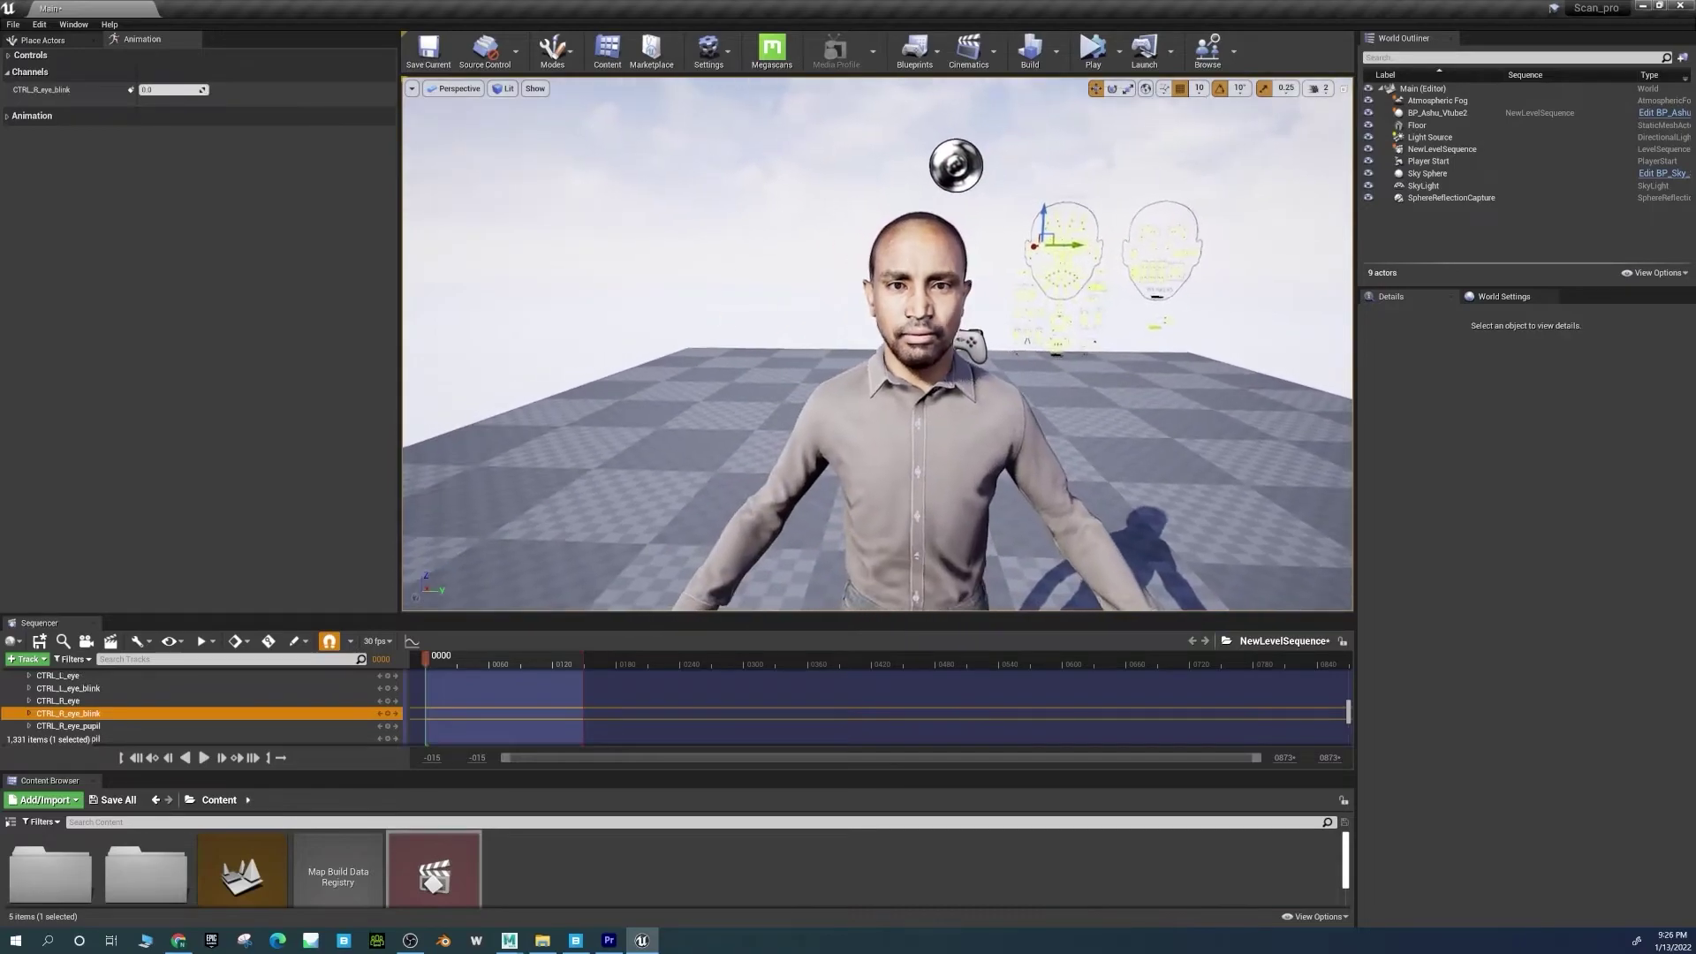
# Show the body control rig and turn the head about 40 degrees with head_ctrl, then undo.
pyautogui.moveTo(435, 358); pyautogui.dragTo(436, 357)
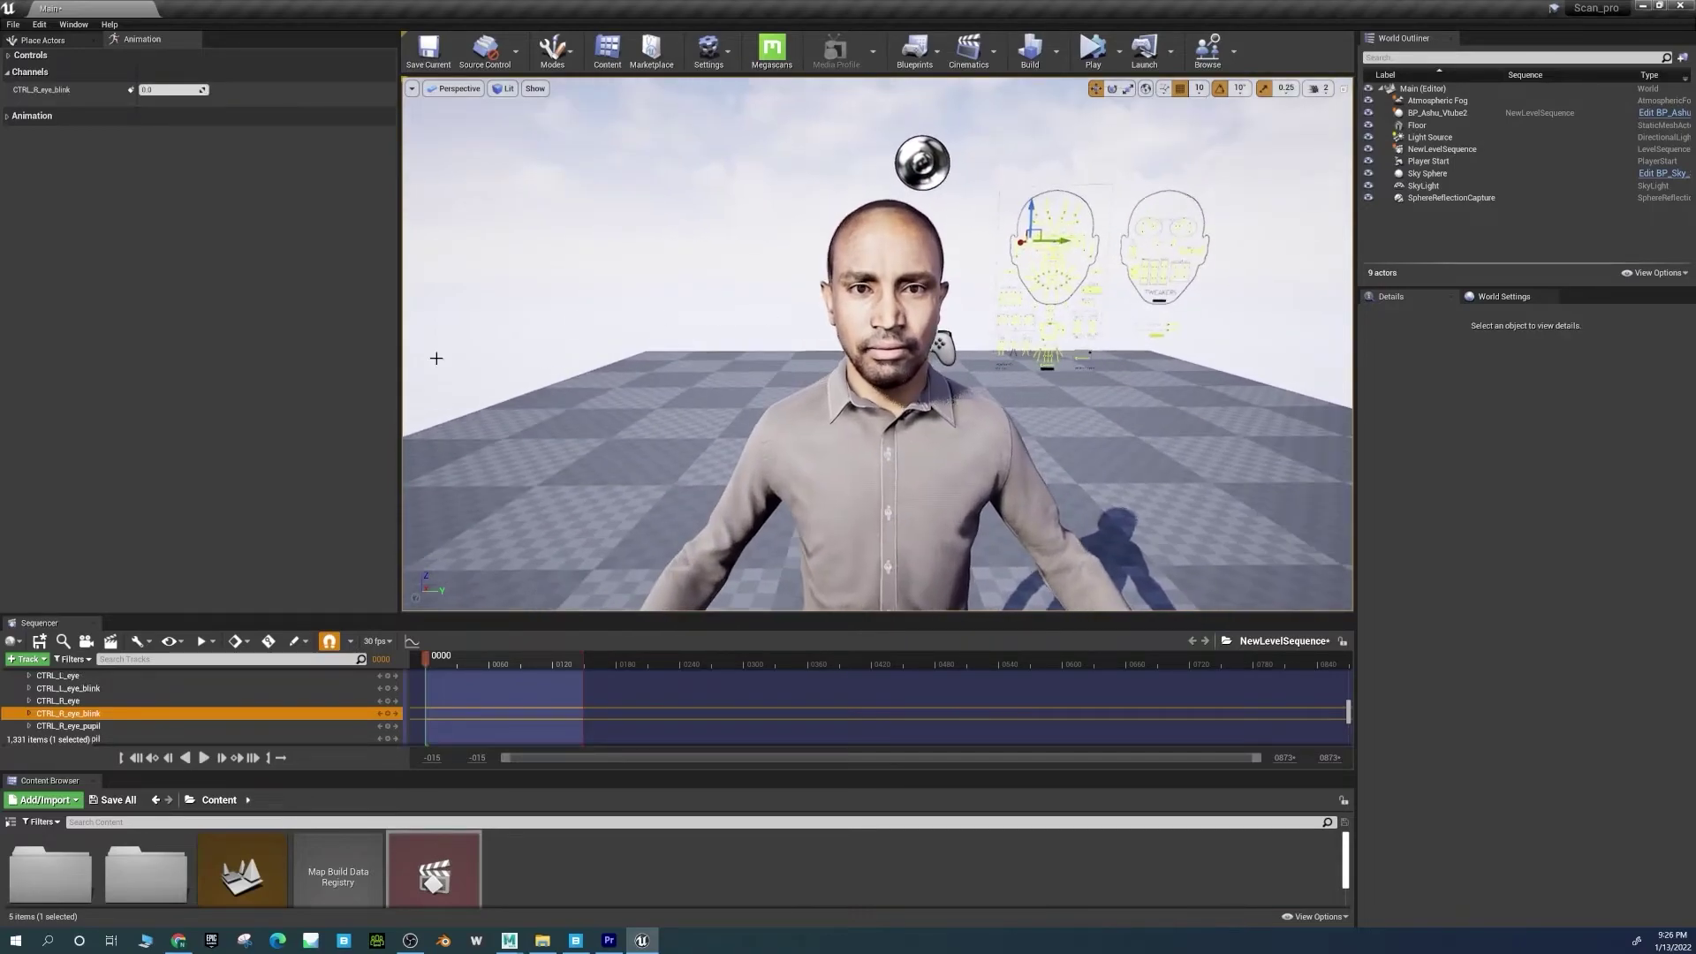
pyautogui.scroll(10, 88, 702)
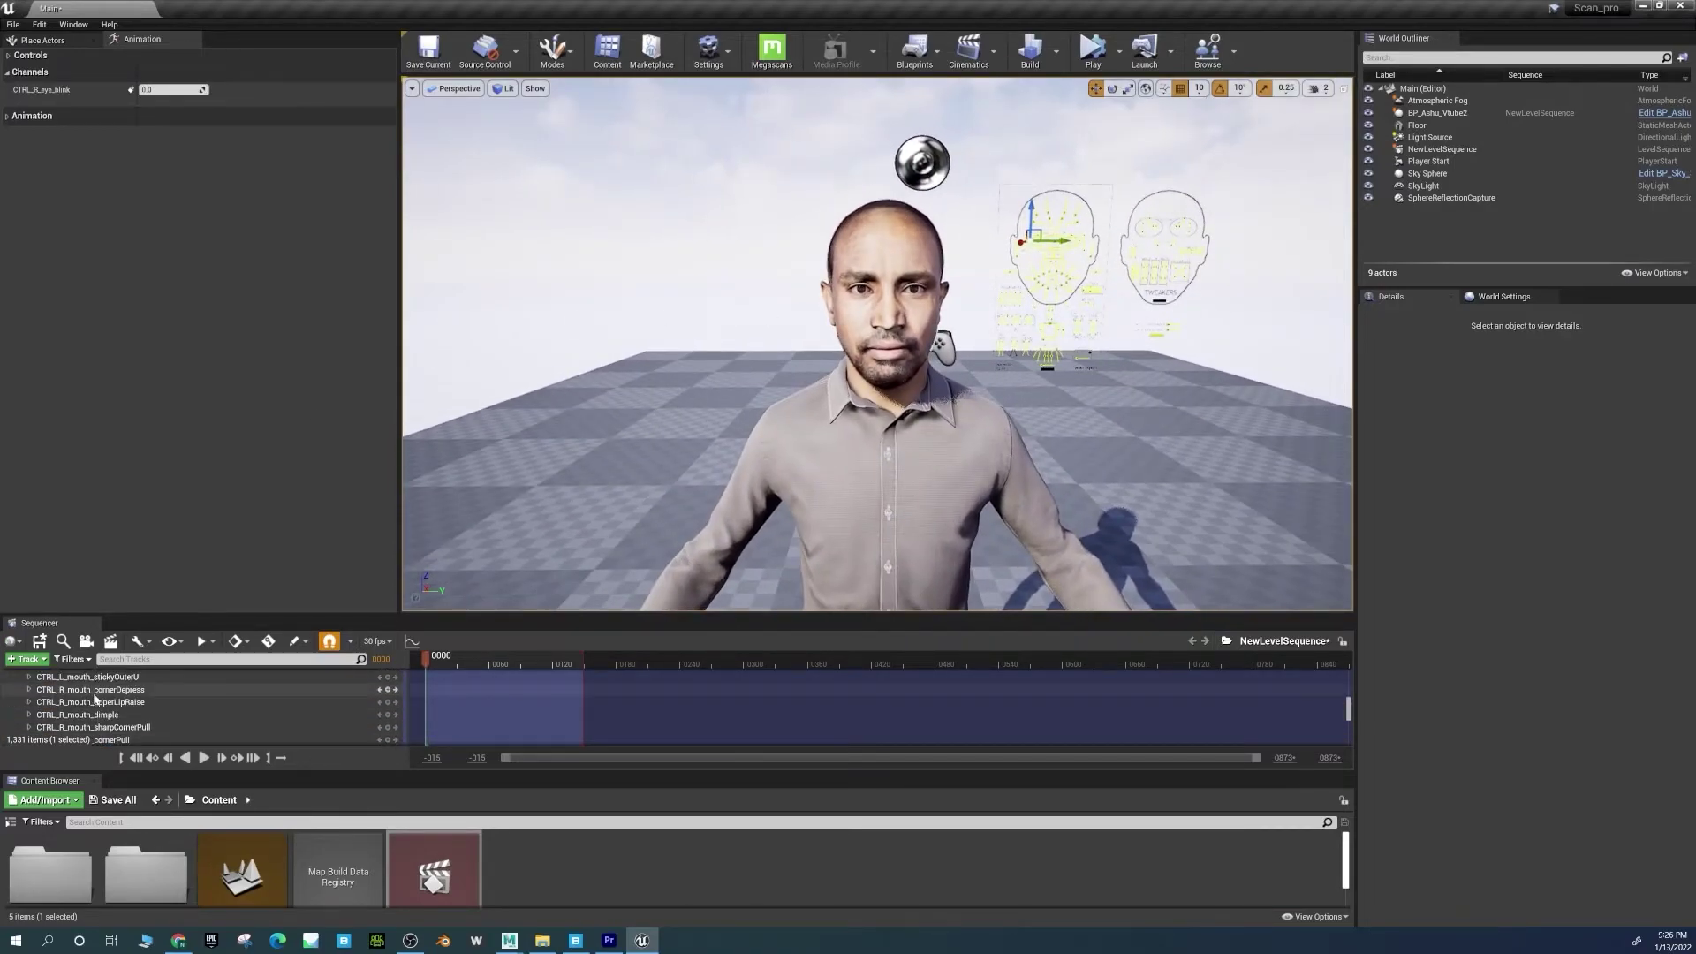
pyautogui.scroll(10, 94, 698)
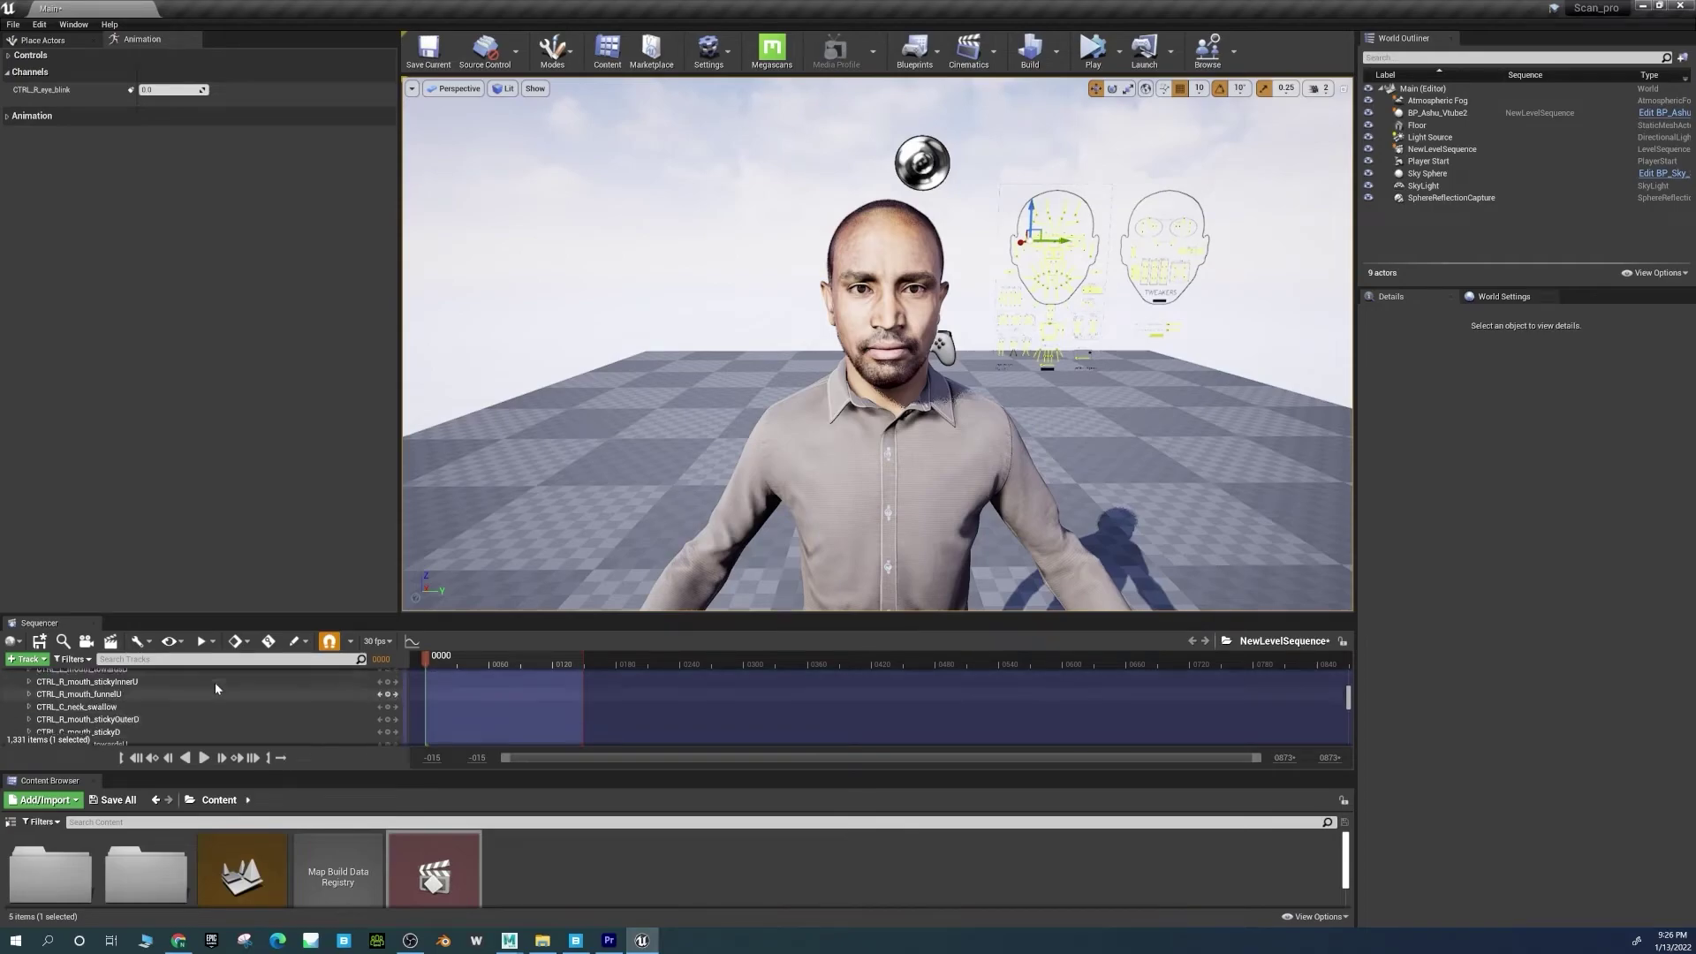
pyautogui.scroll(15, 172, 708)
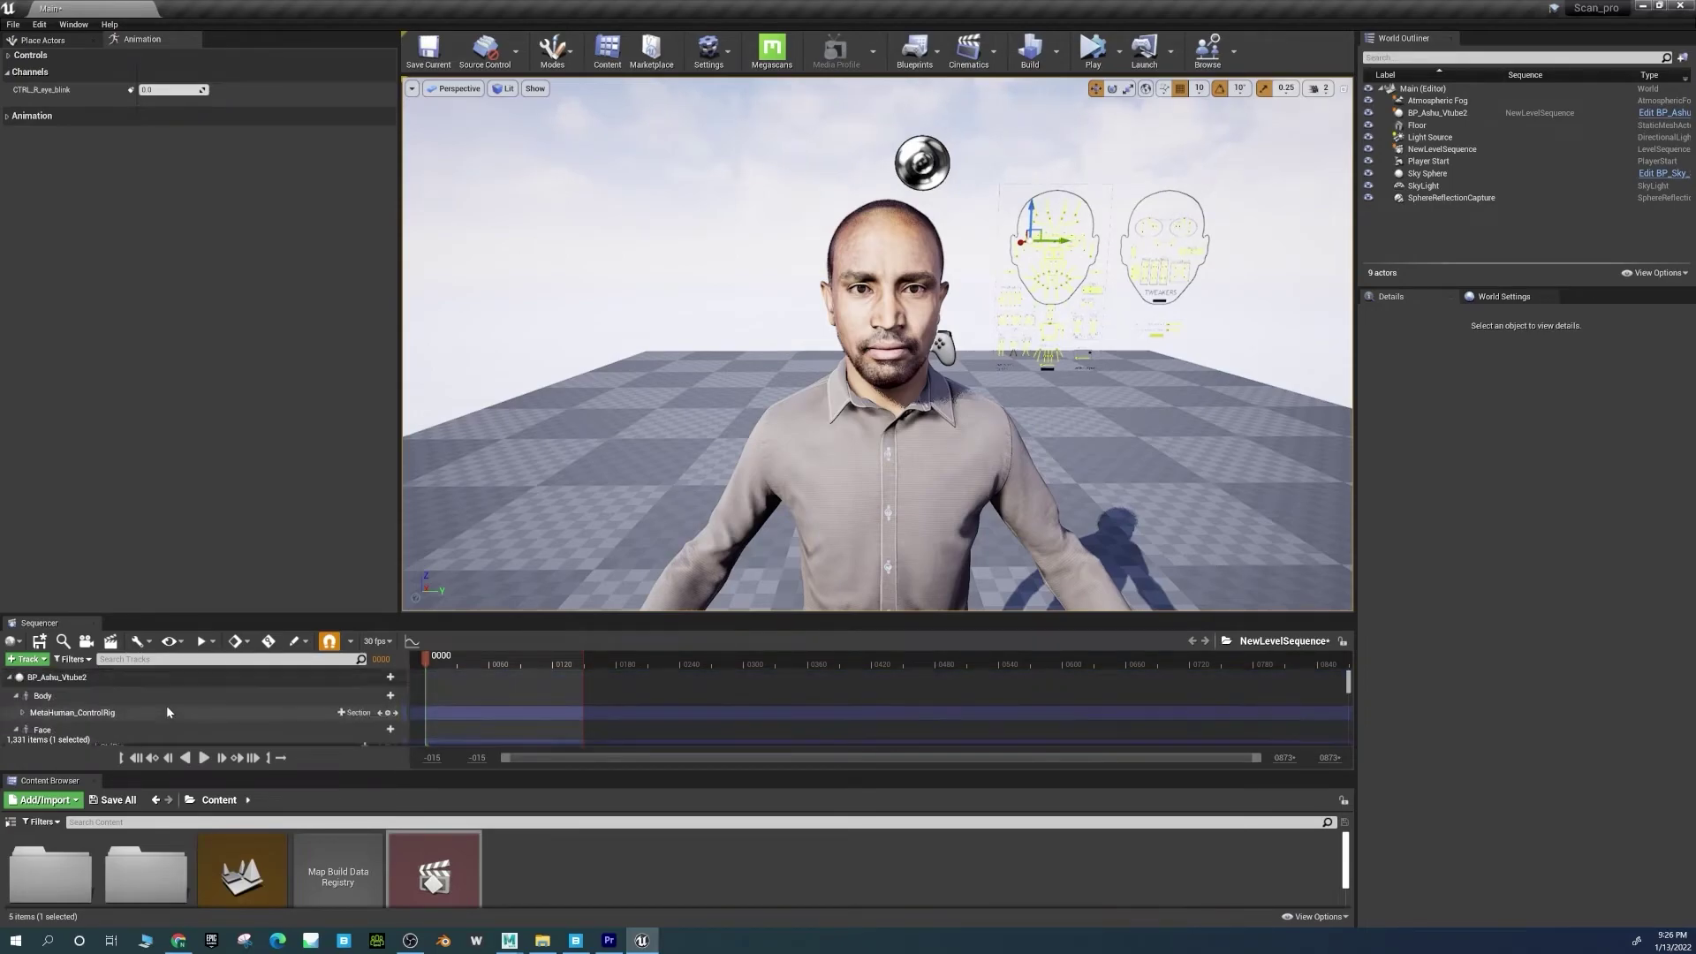
pyautogui.click(107, 712)
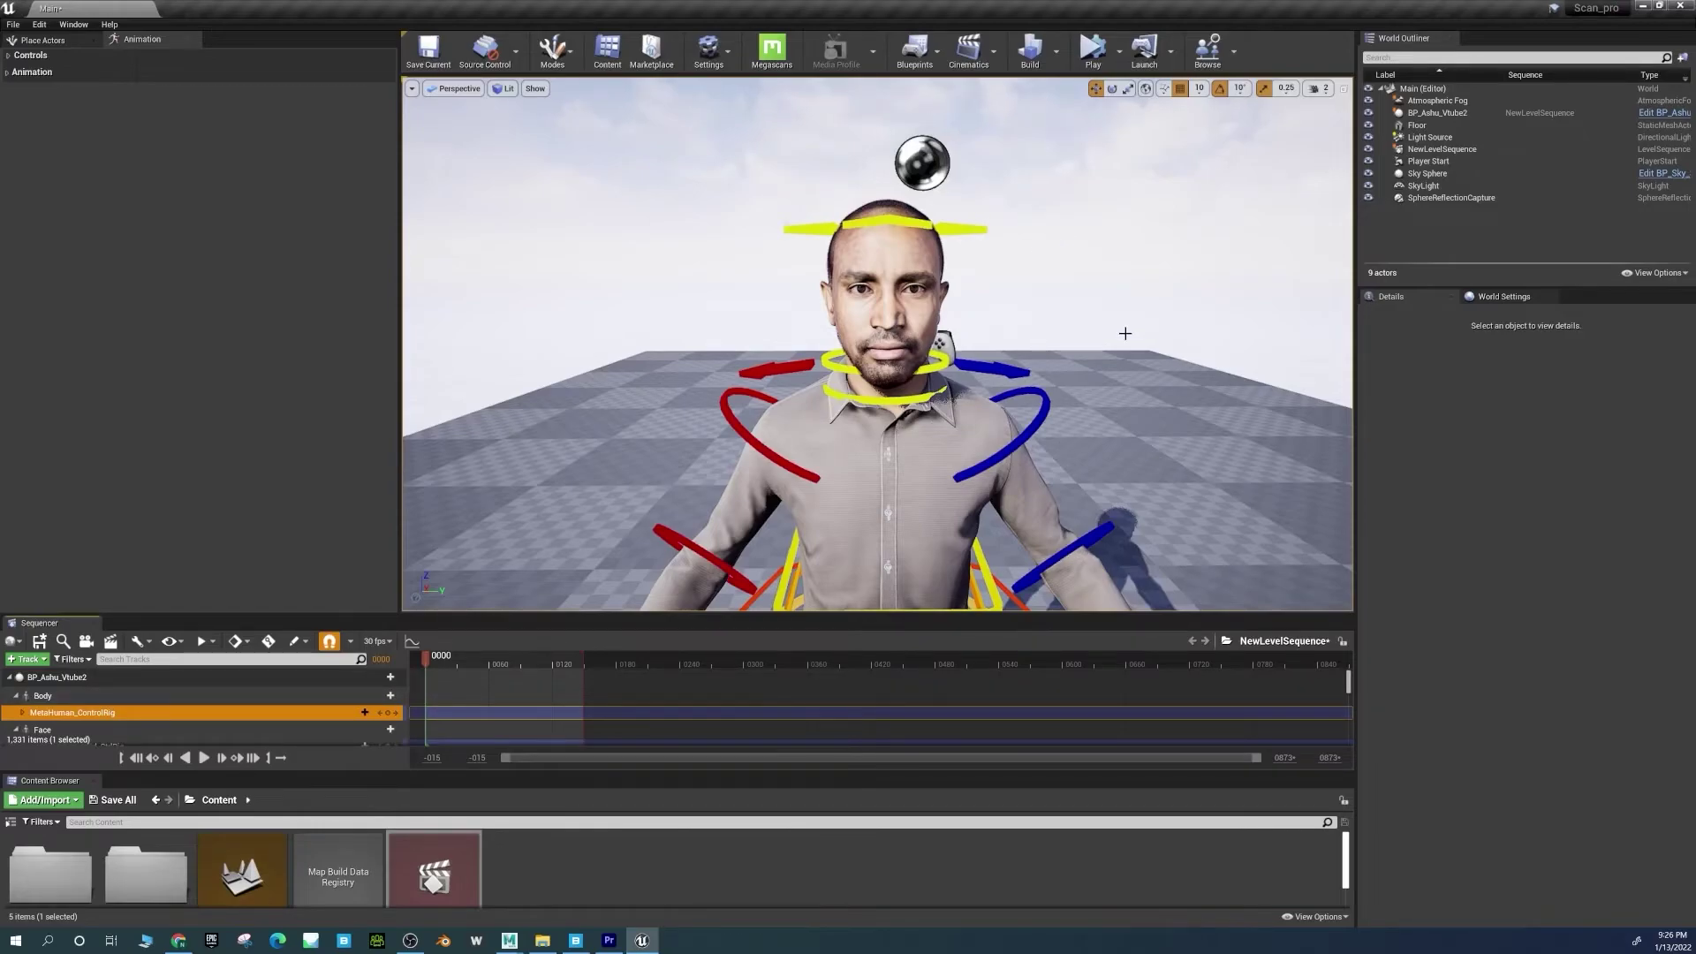
pyautogui.scroll(-8, 1124, 333)
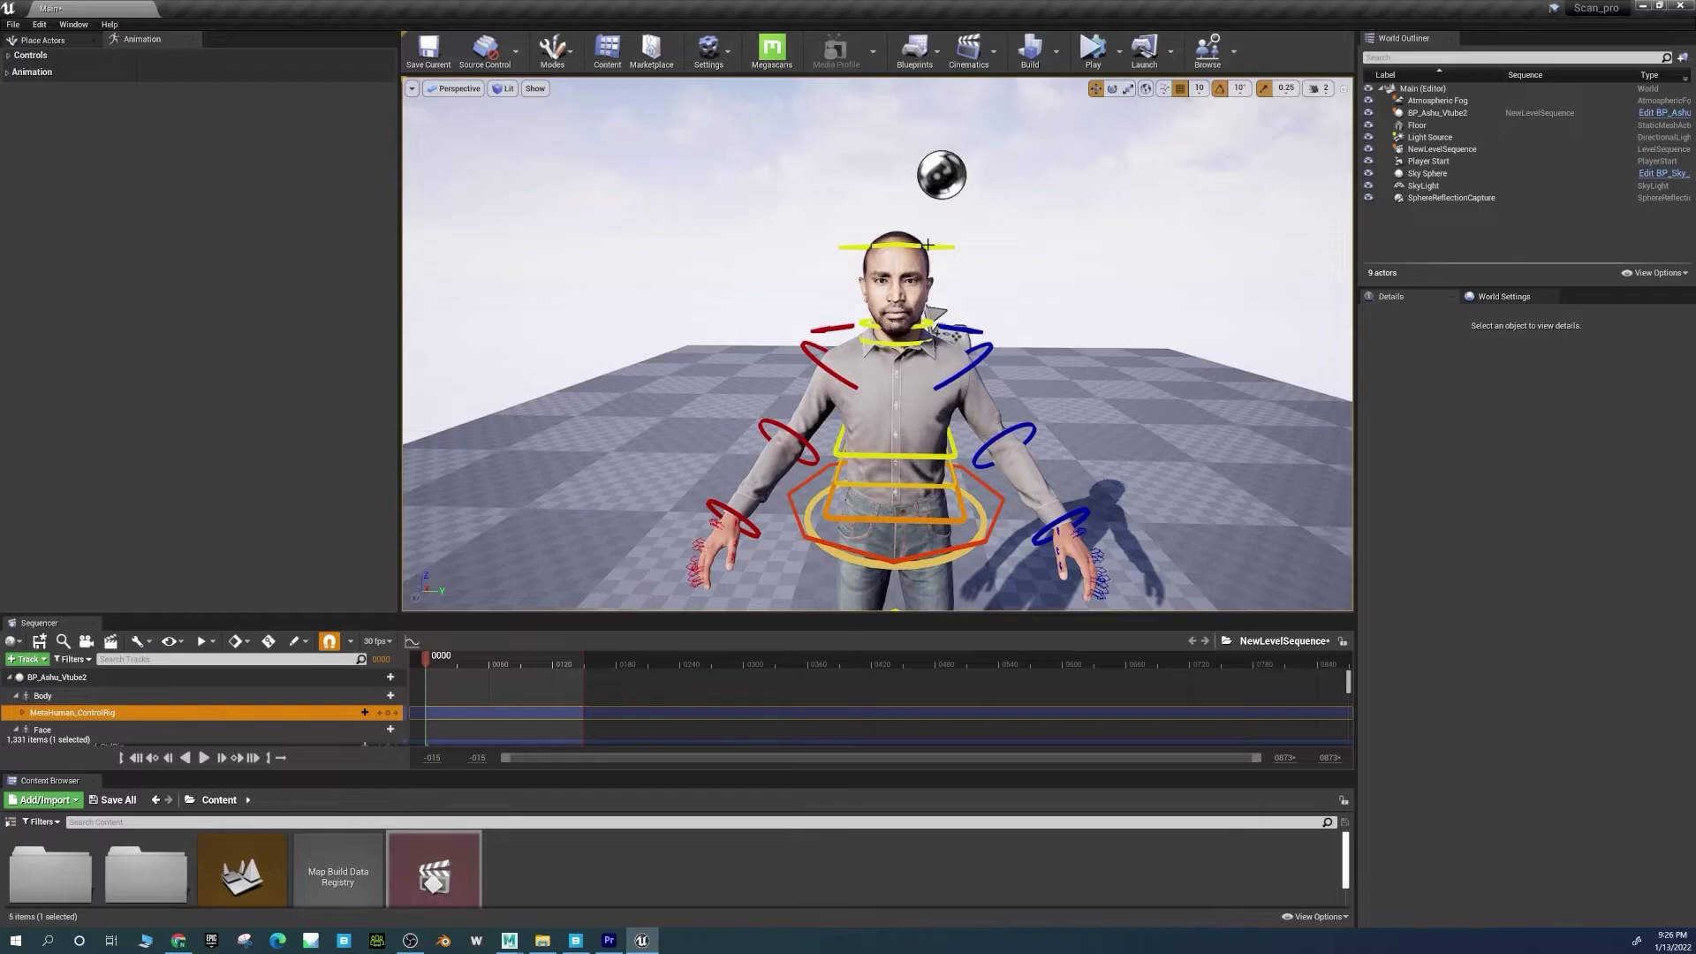
pyautogui.click(945, 247)
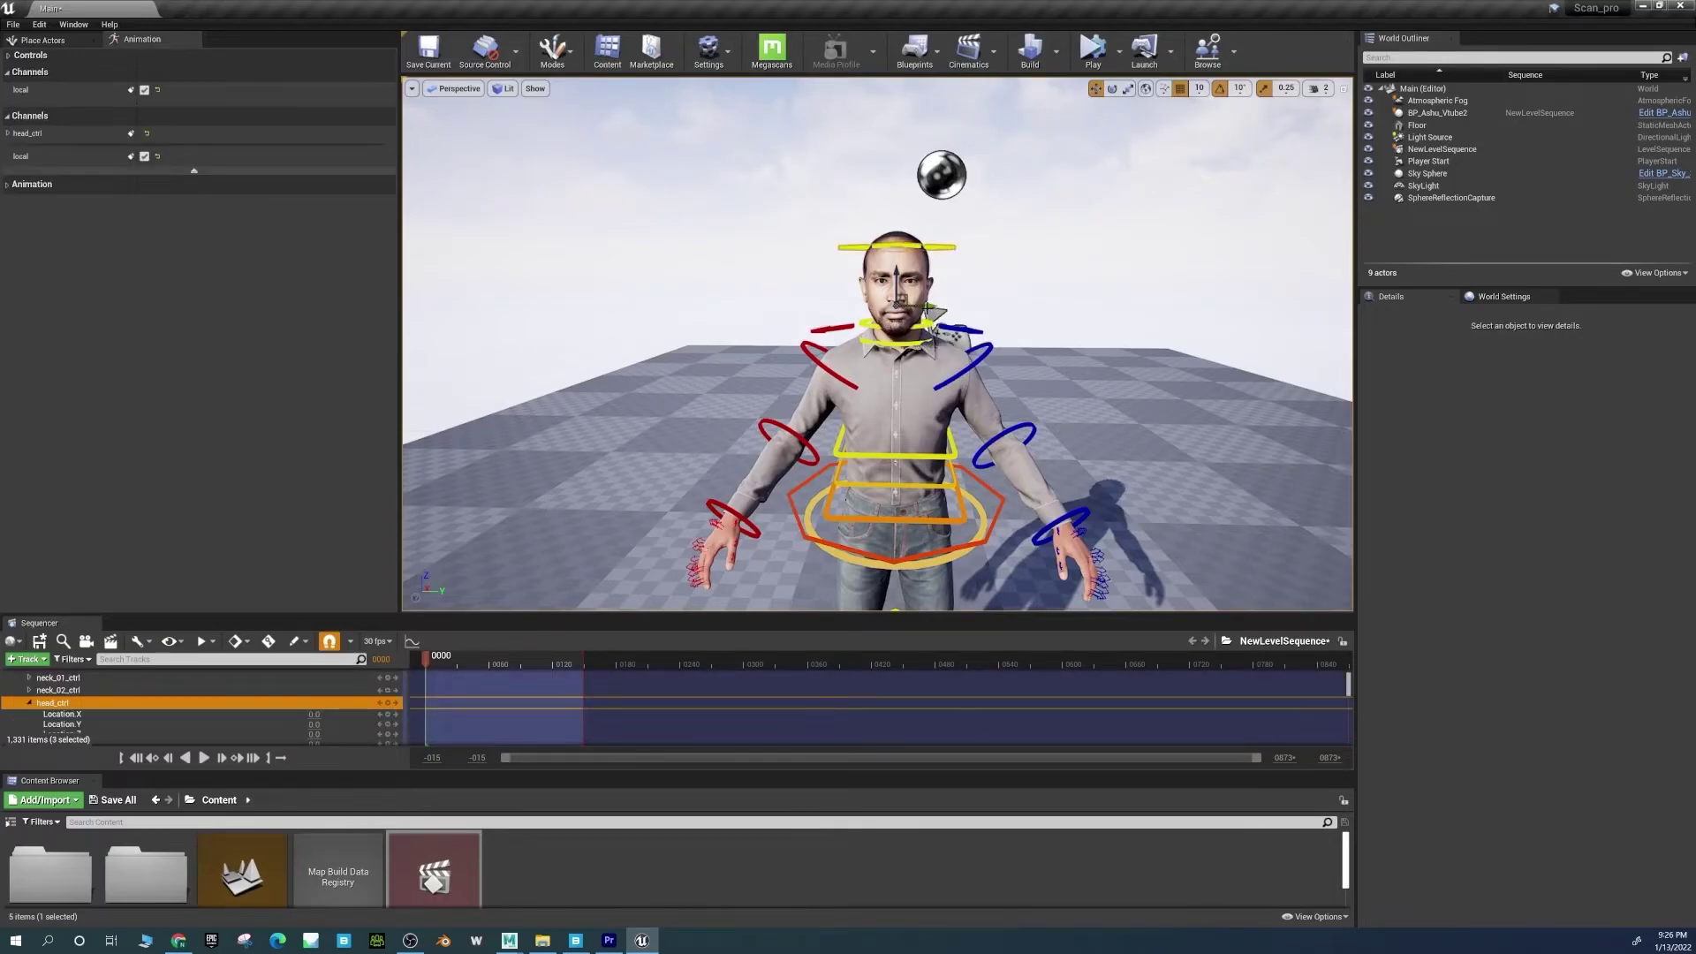
pyautogui.click(1113, 89)
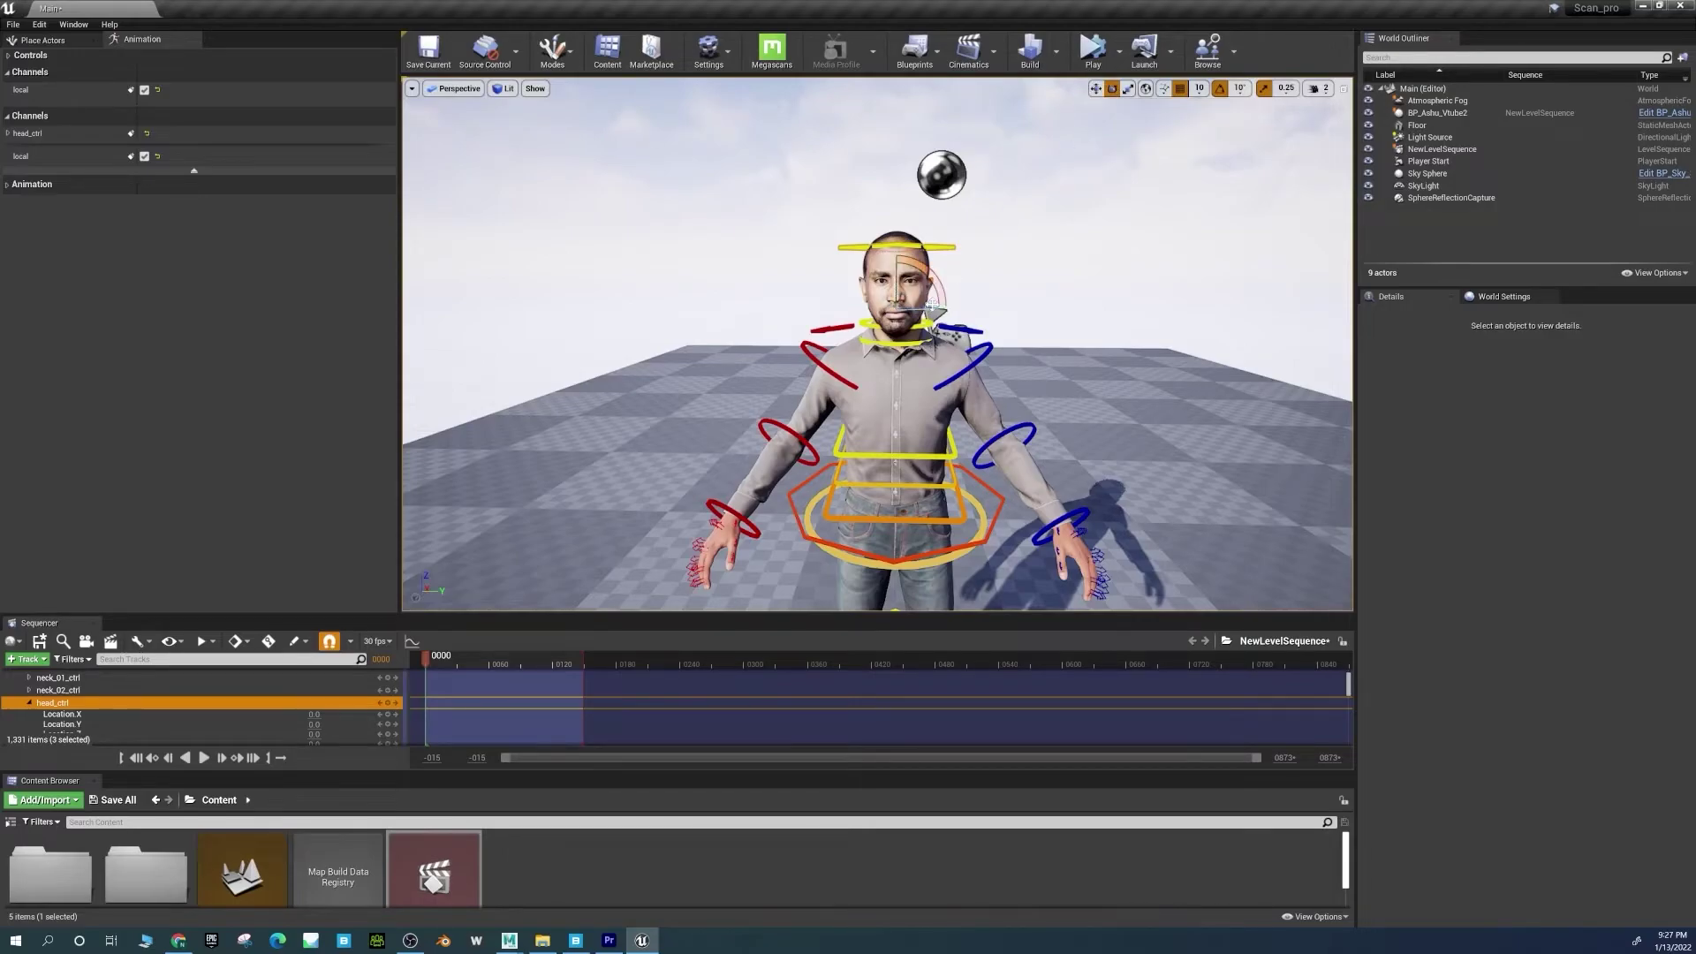
pyautogui.moveTo(928, 312); pyautogui.dragTo(902, 318)
pyautogui.hotkey('ctrl', 'z')
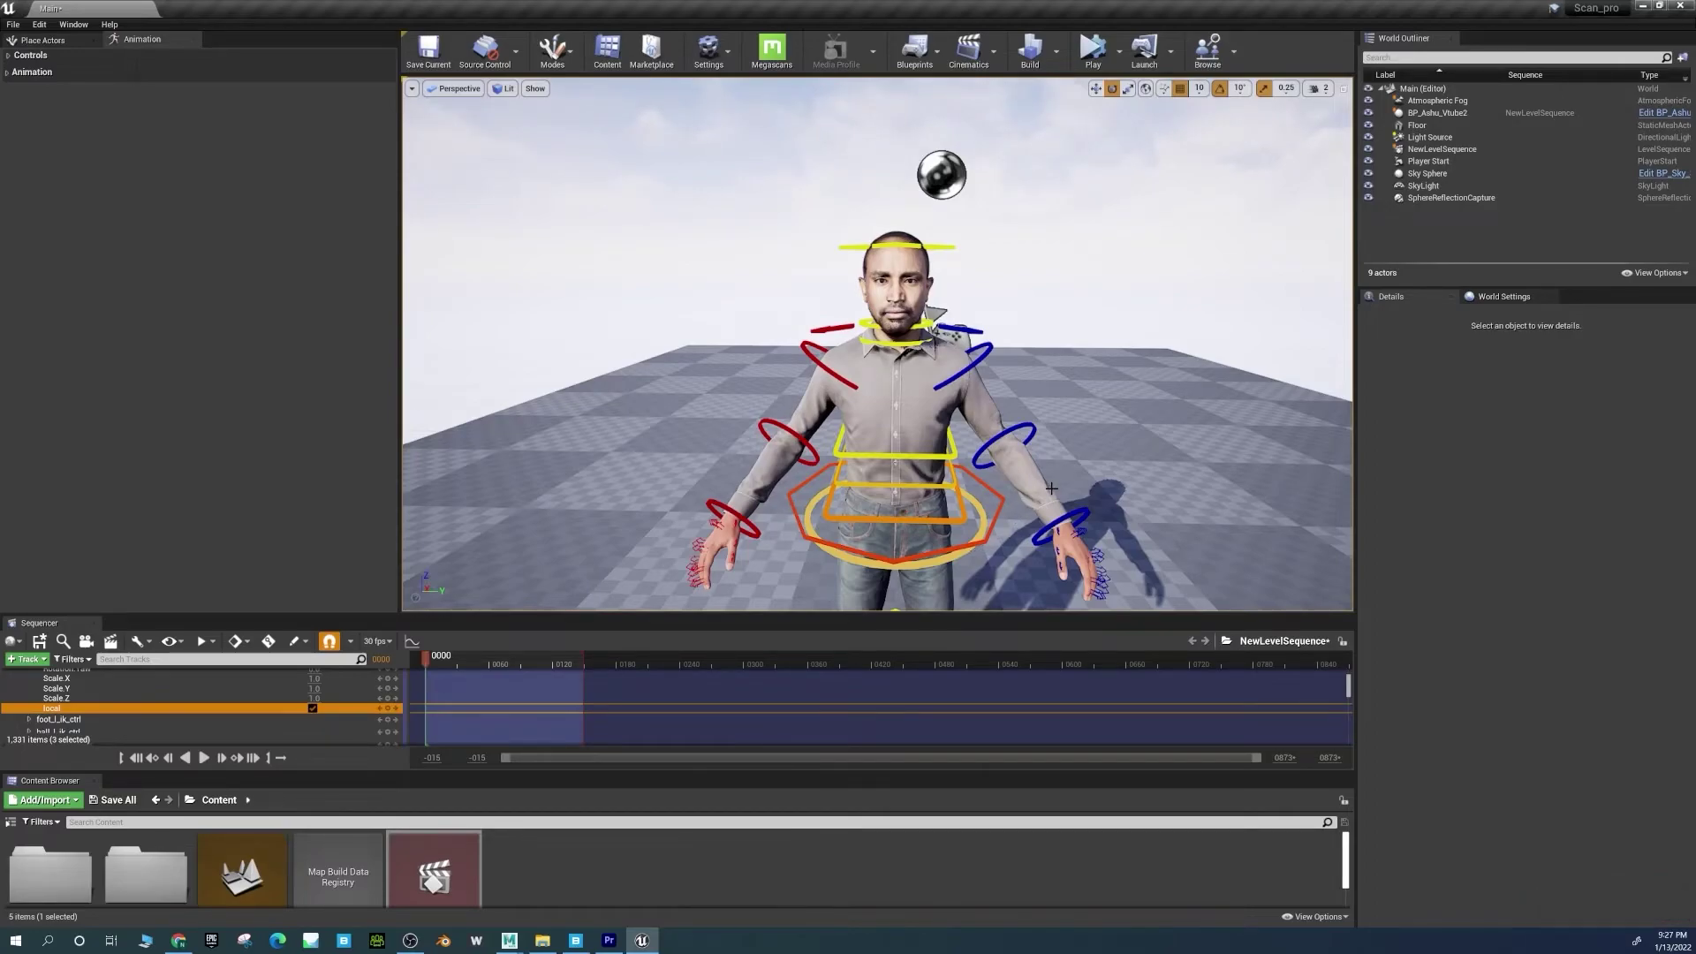
# Bend the right forearm inward 40 degrees with lowerarm_r_fk_ctrl, then undo.
pyautogui.click(789, 441)
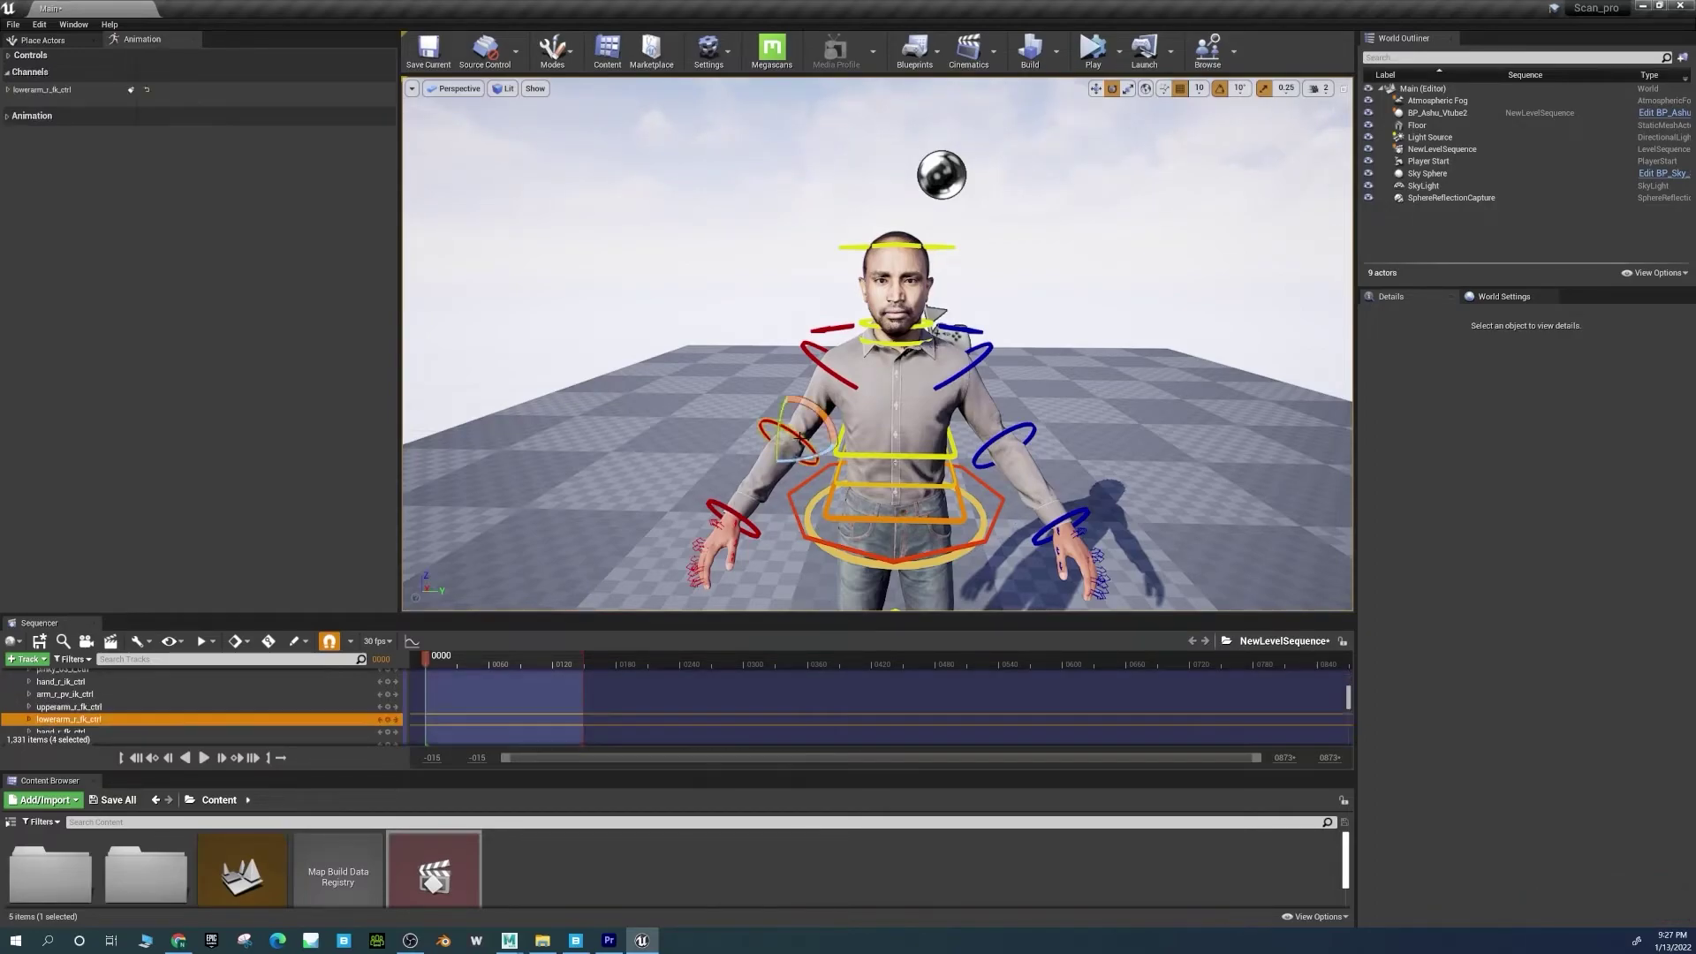
pyautogui.moveTo(788, 446); pyautogui.dragTo(751, 447)
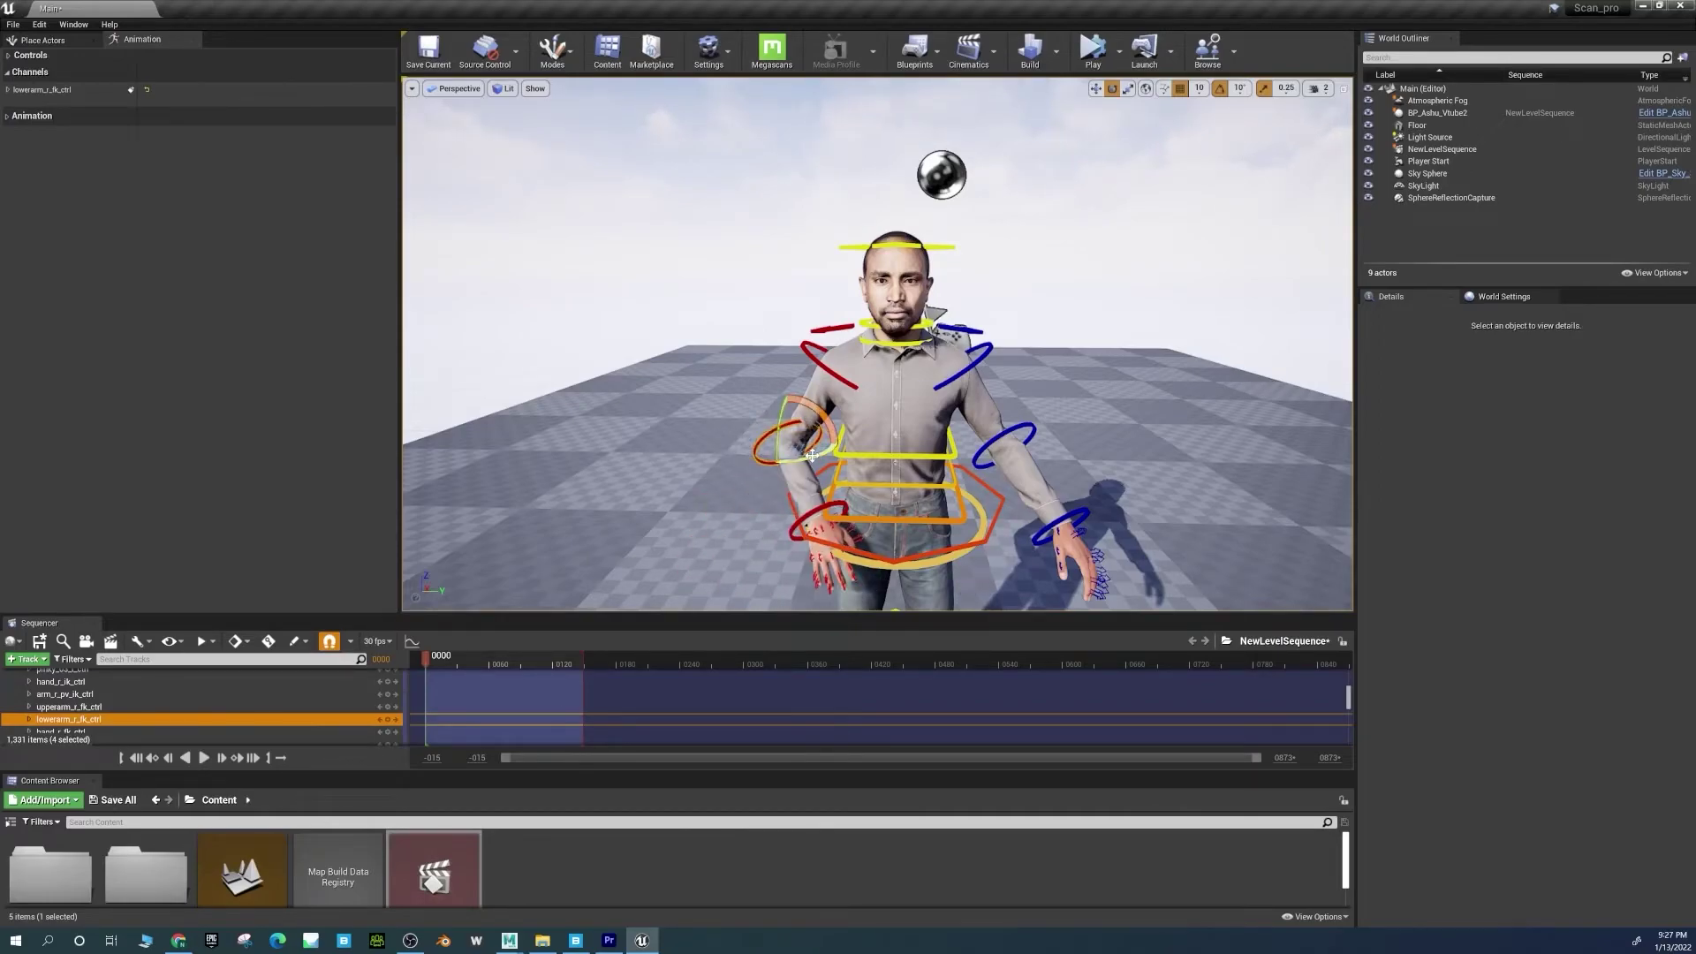
pyautogui.hotkey('ctrl', 'z')
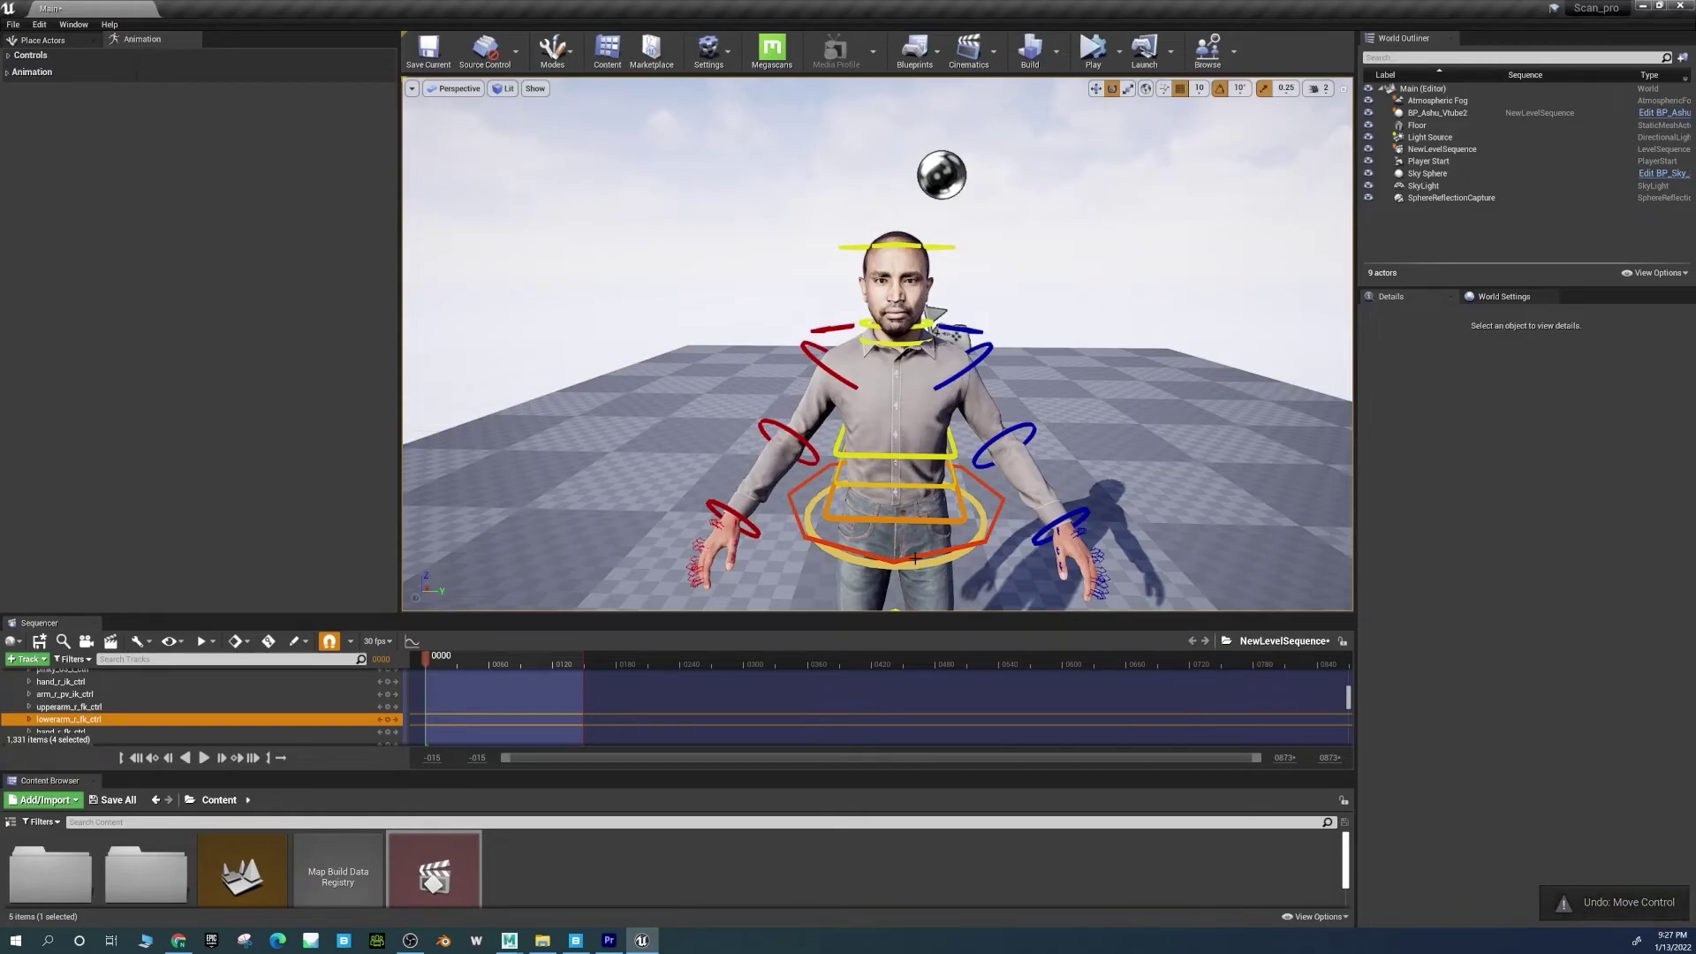
# Shift the body with body_ctrl using the translate tool, then undo.
pyautogui.click(915, 558)
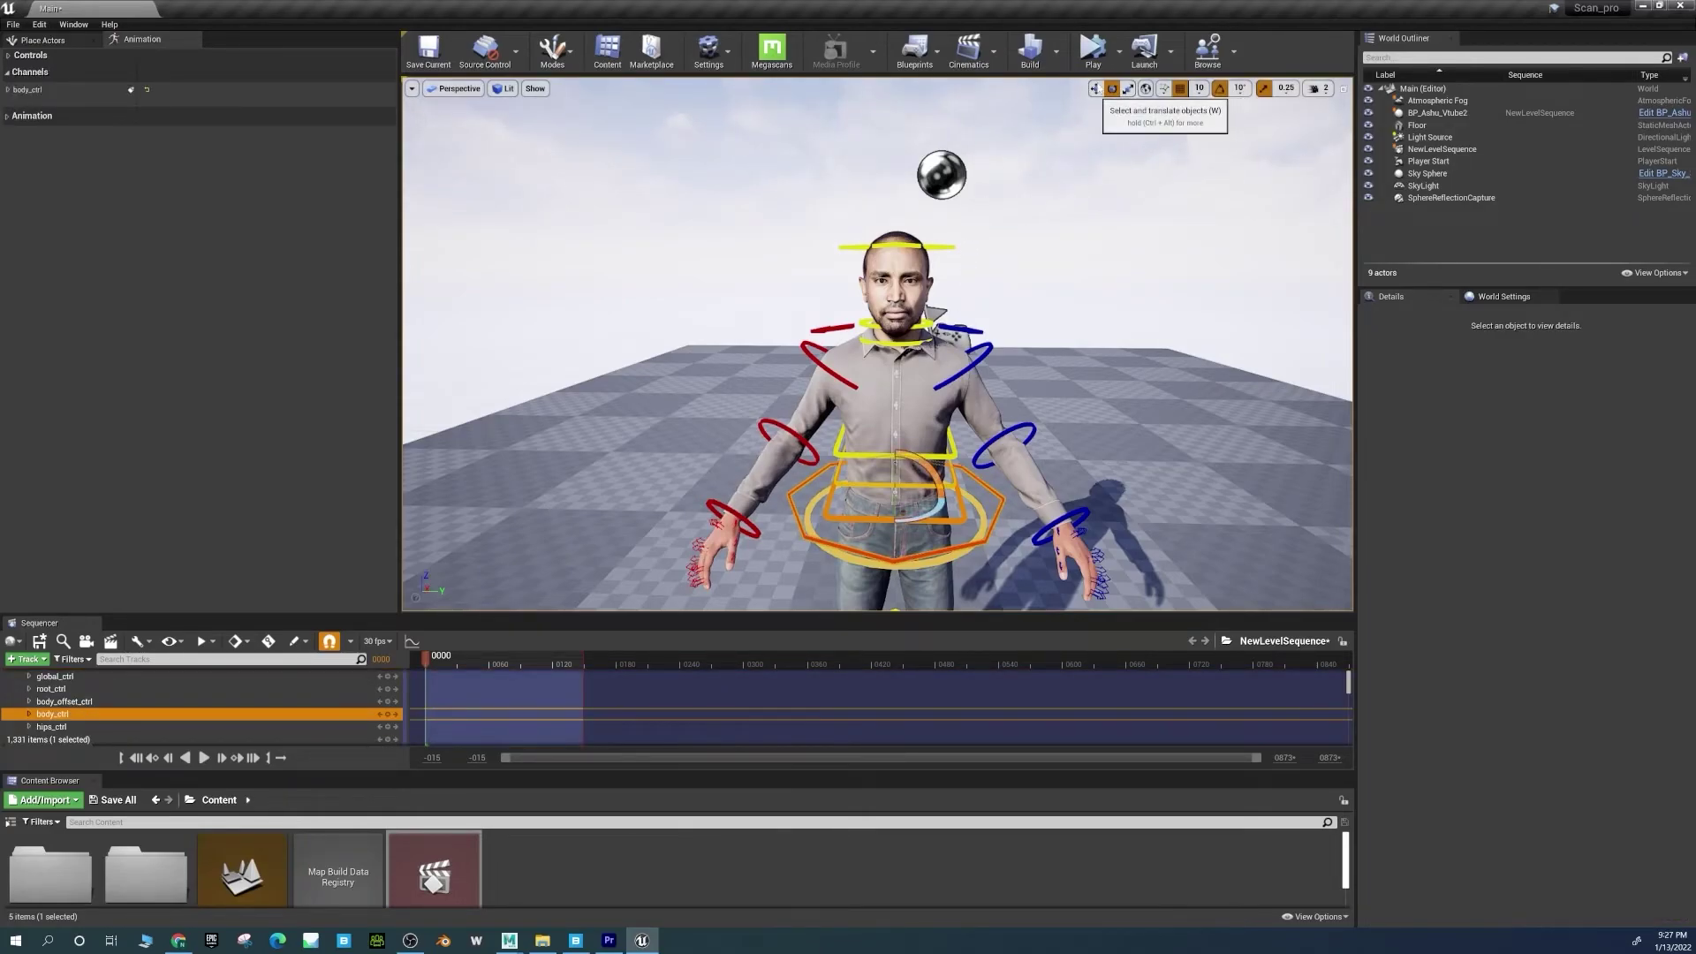
pyautogui.click(1095, 88)
pyautogui.moveTo(883, 480); pyautogui.dragTo(850, 446)
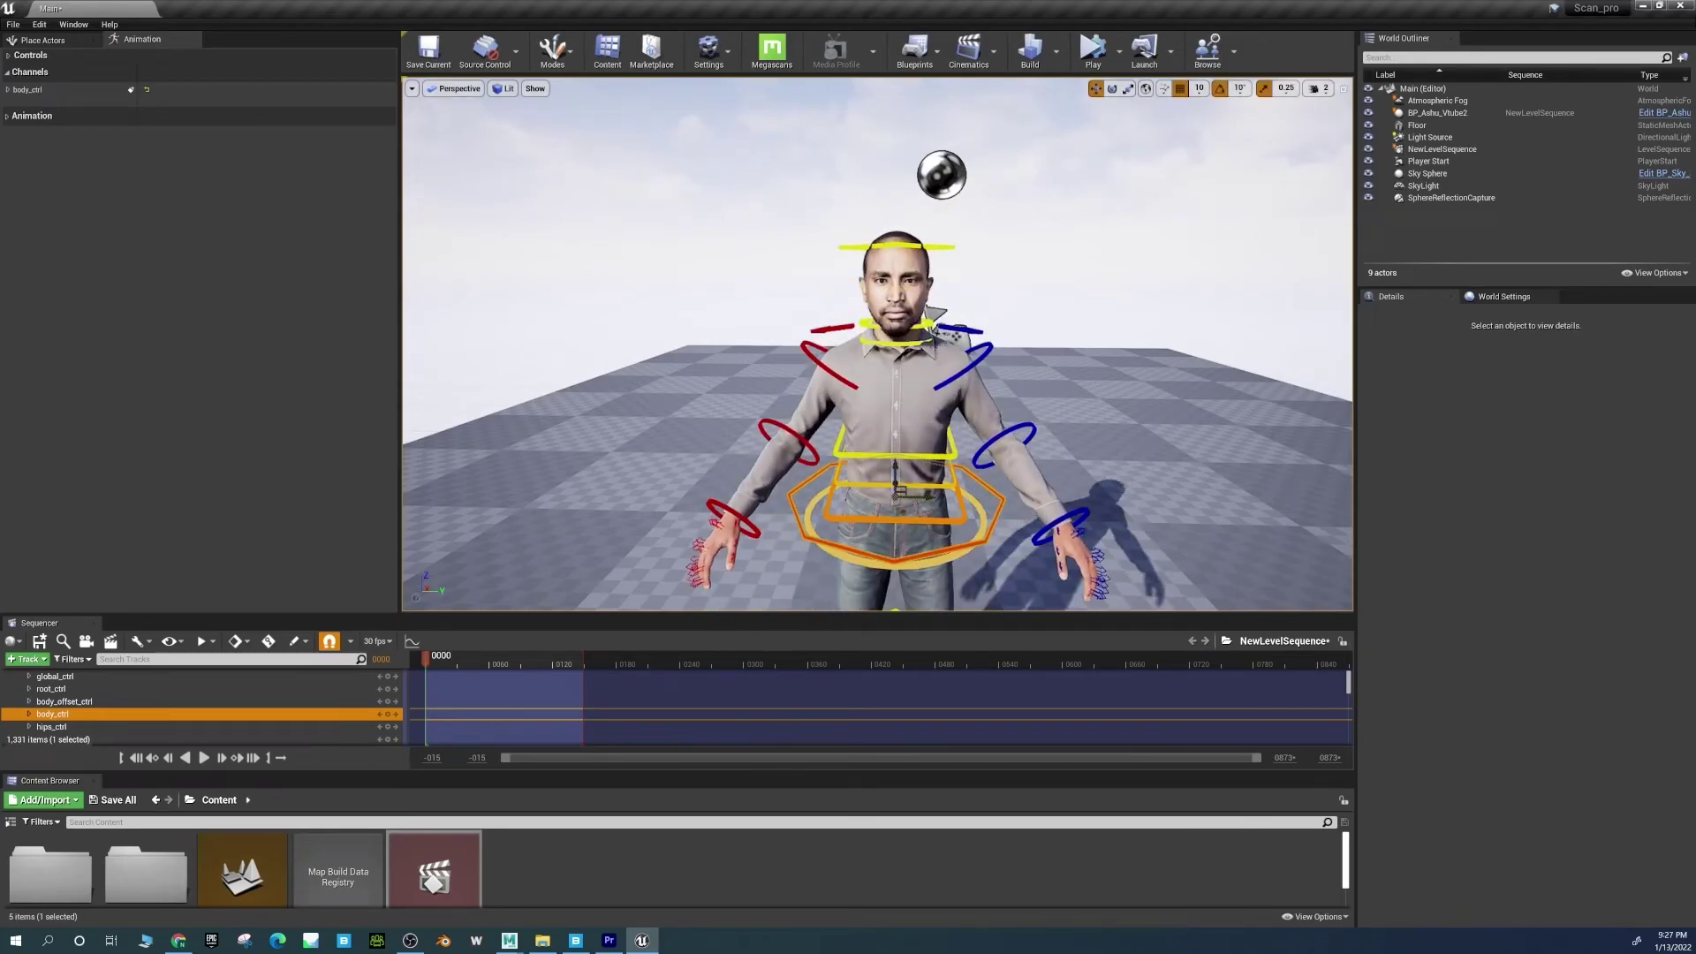
pyautogui.hotkey('ctrl', 'z')
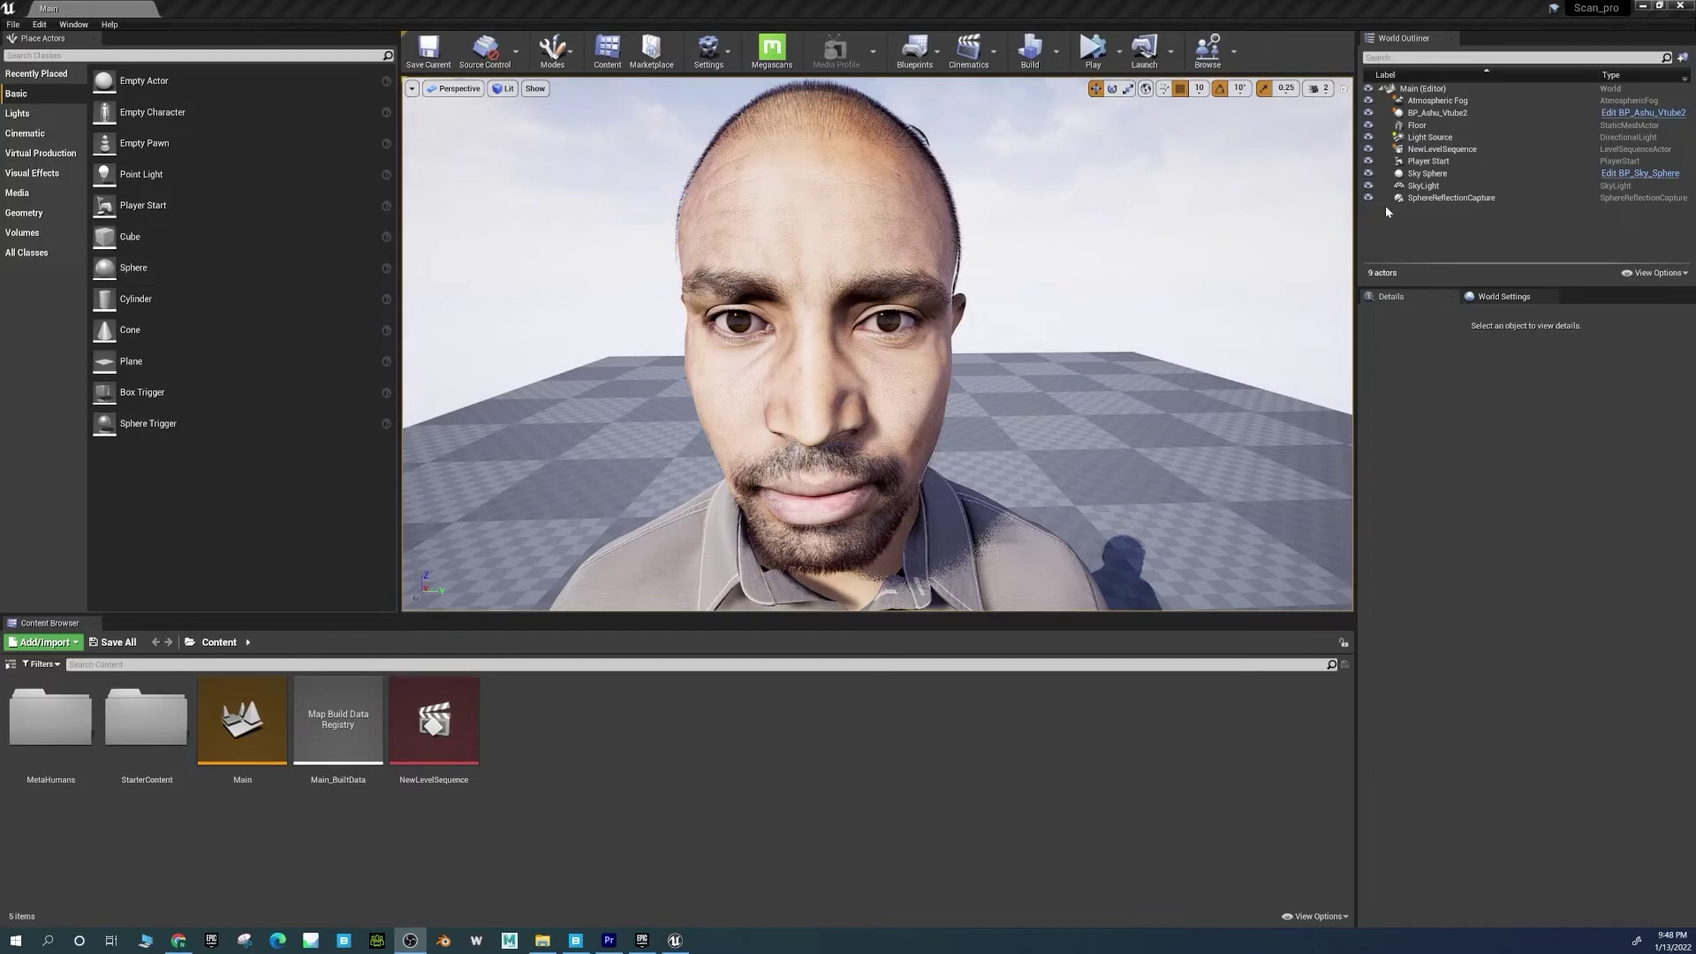
# Set BP_Ashu_Vtube2's LLink Face Subj to iPhone_Large and pick Simulate from the Play dropdown.
pyautogui.click(792, 222)
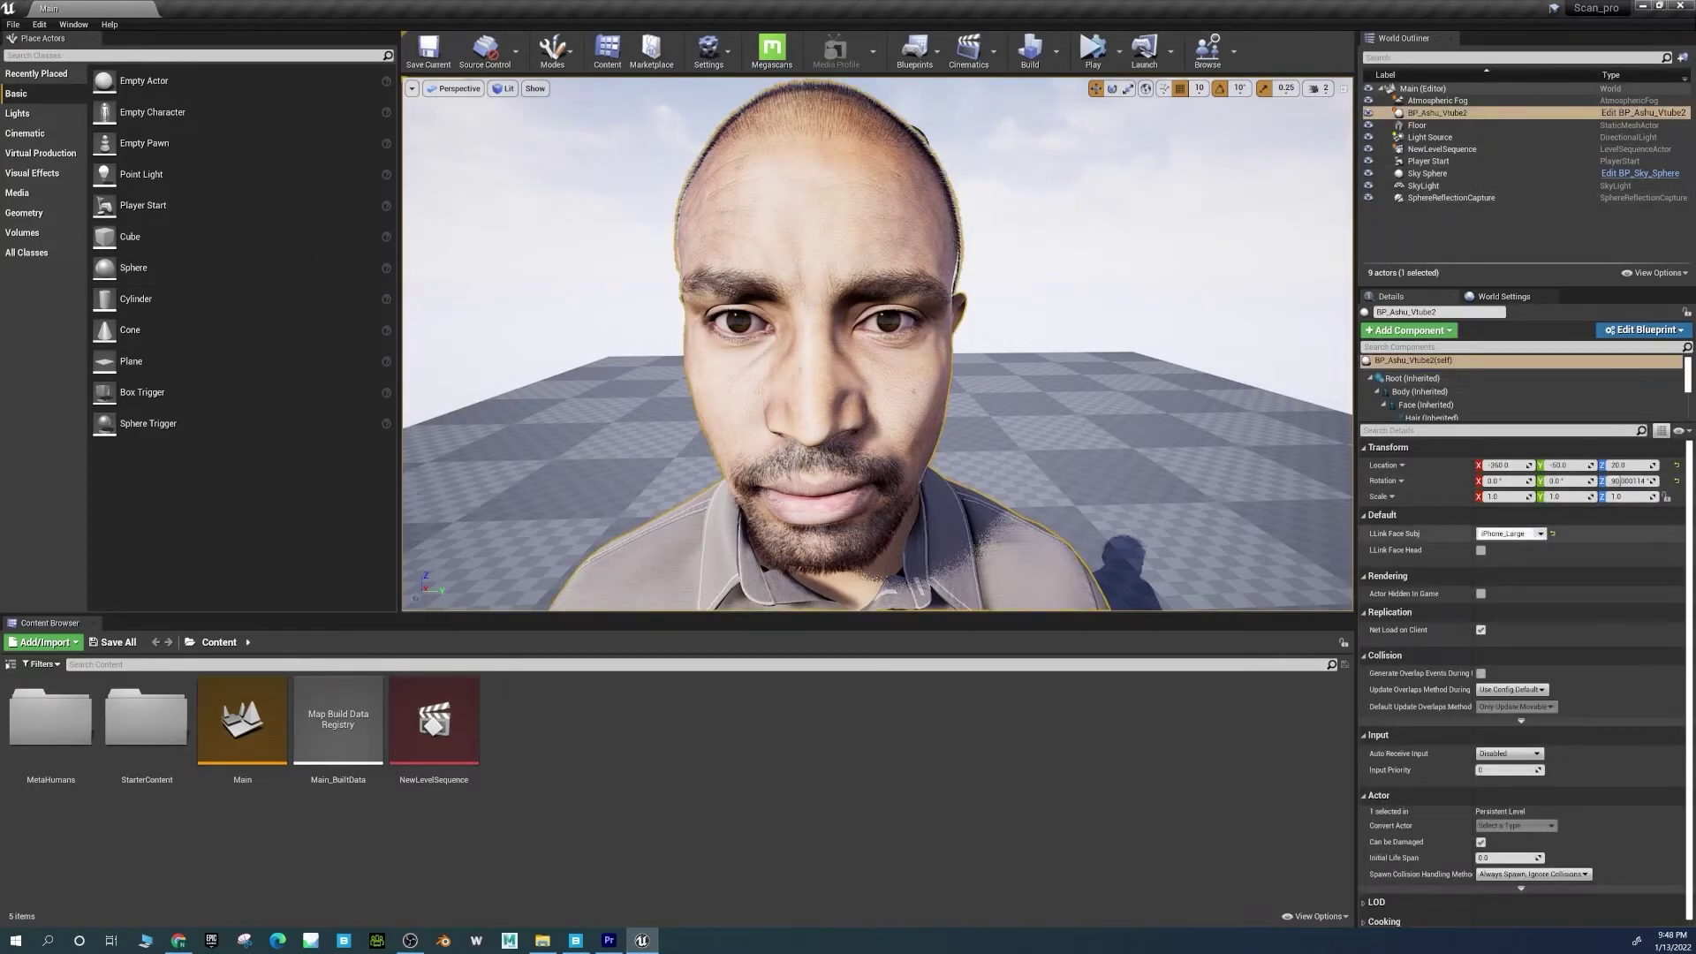
pyautogui.click(1536, 533)
pyautogui.click(1519, 574)
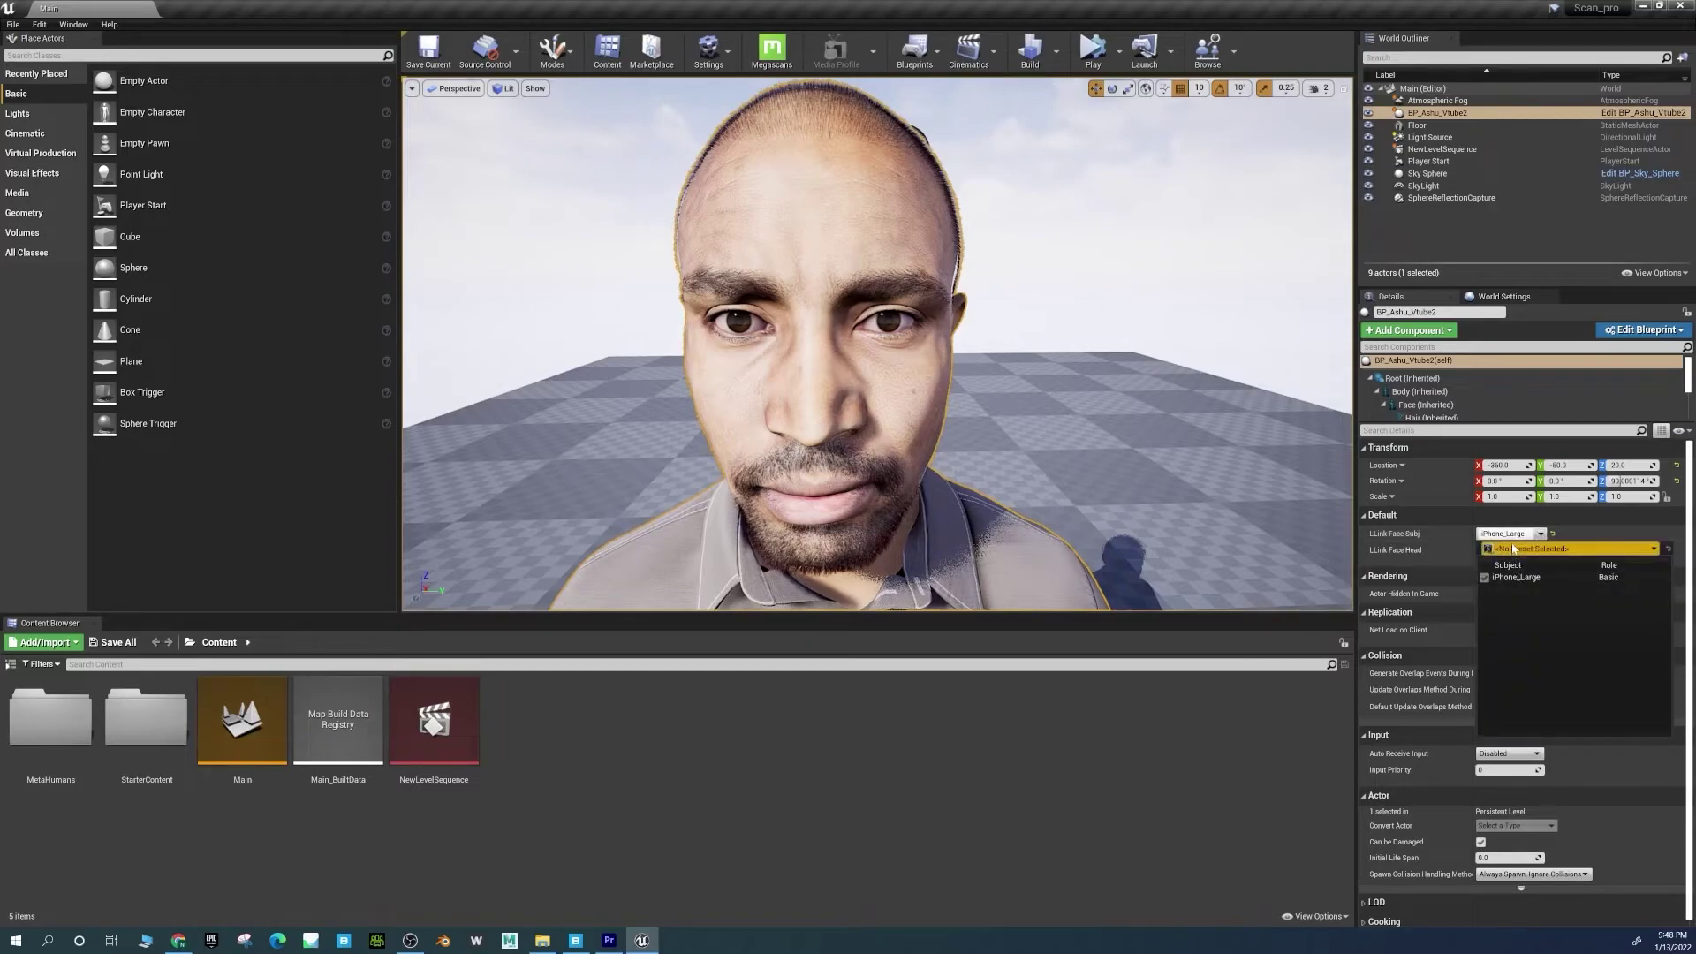
pyautogui.click(1554, 548)
pyautogui.click(1537, 533)
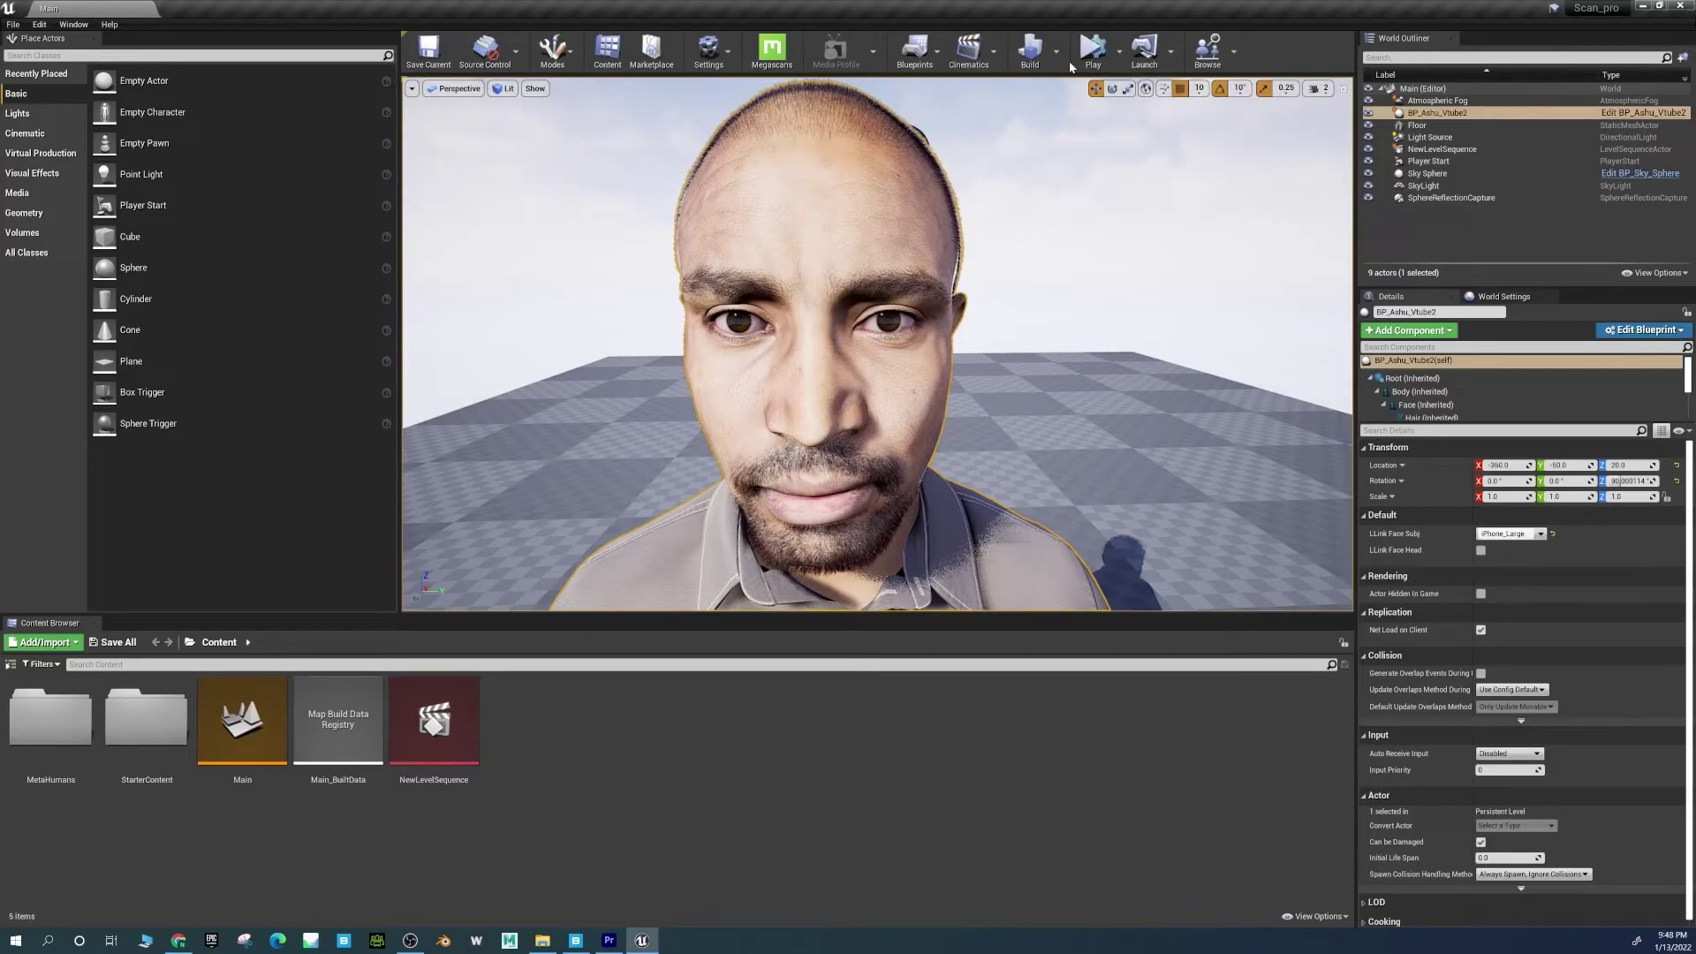
pyautogui.click(1118, 55)
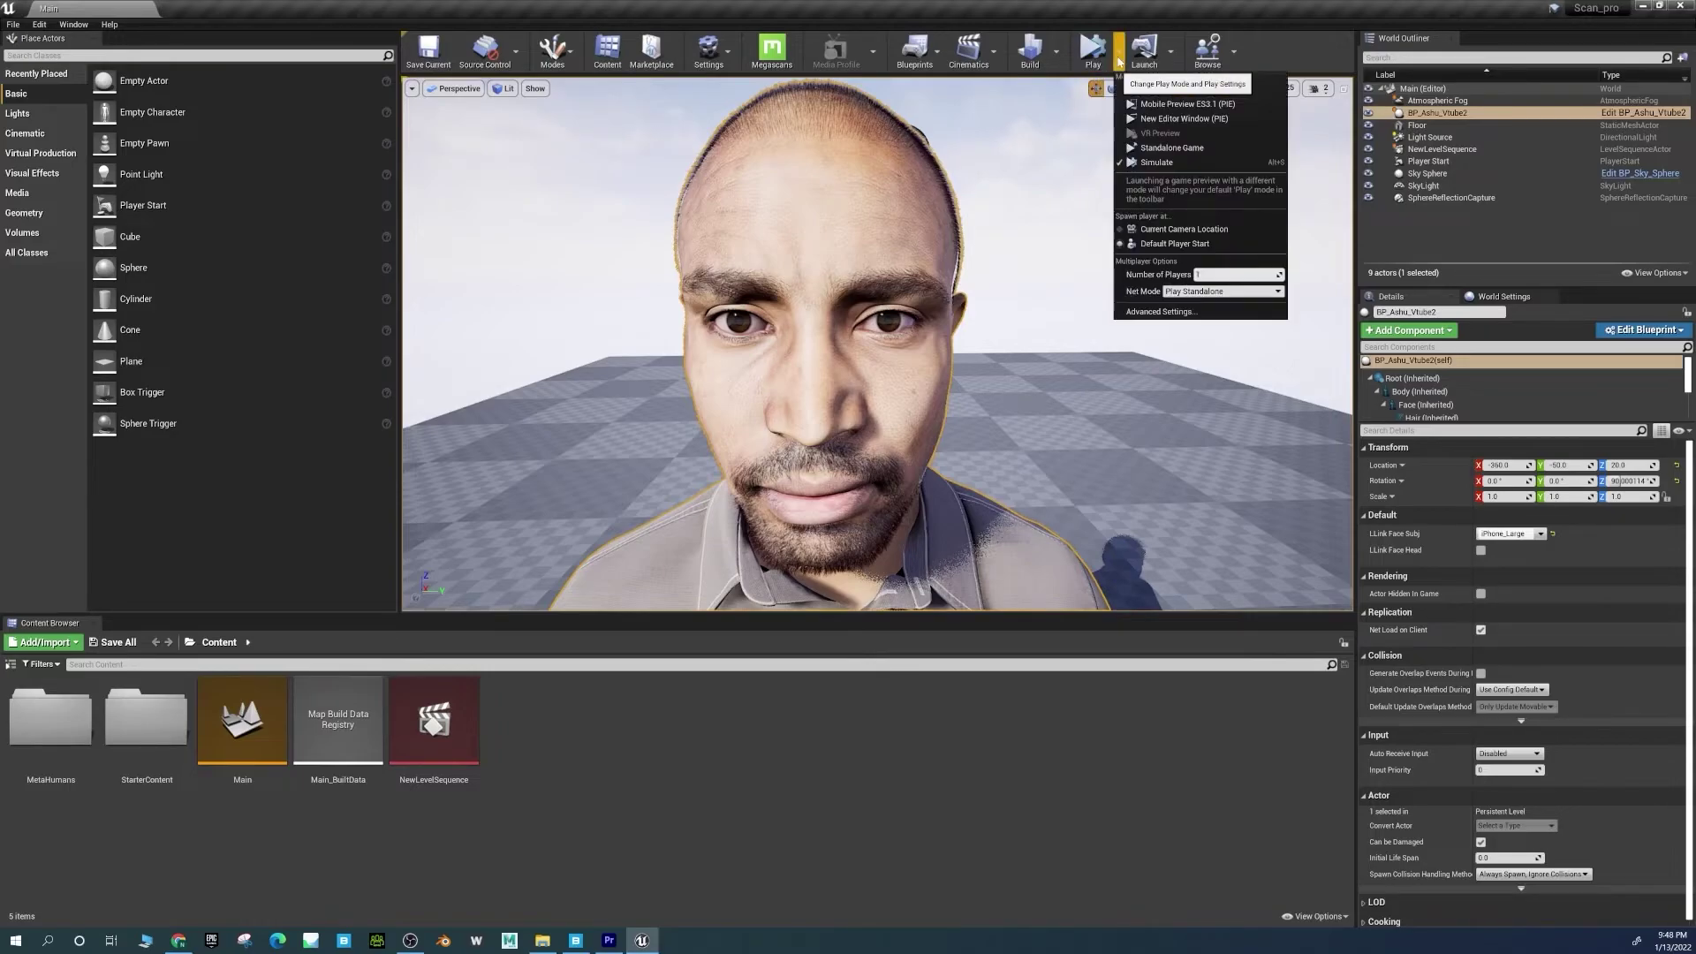
pyautogui.click(1153, 162)
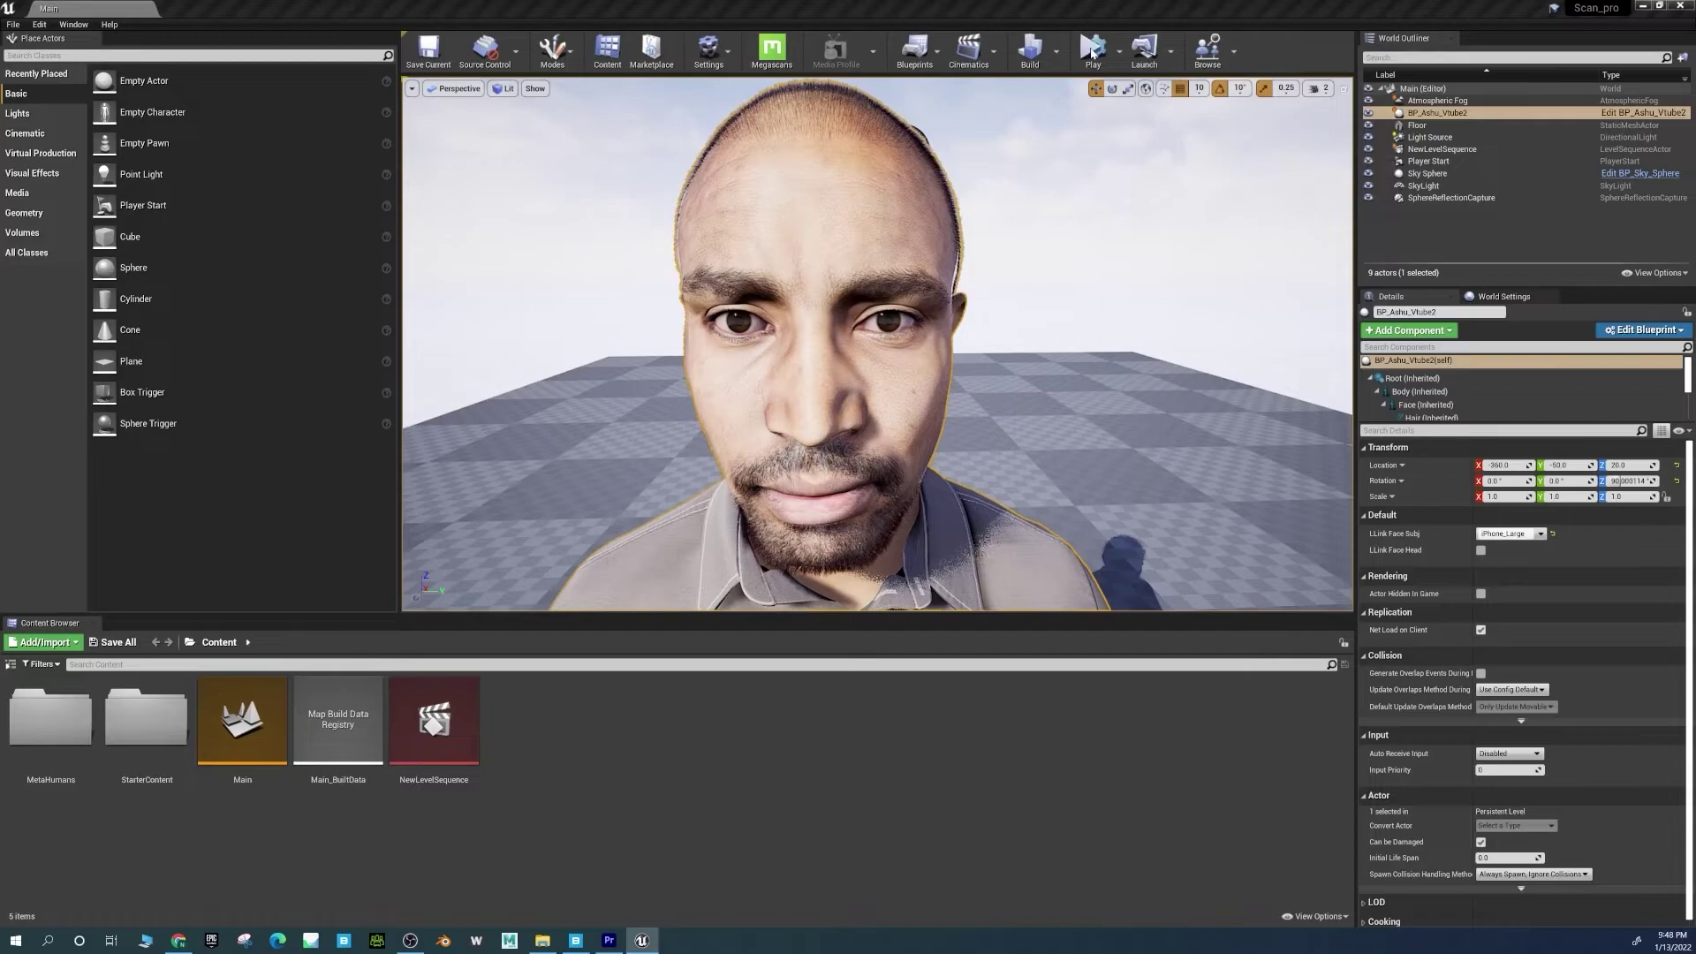
# Start Simulate so the iPhone Live Link Face capture drives the scanned face live.
pyautogui.click(1092, 51)
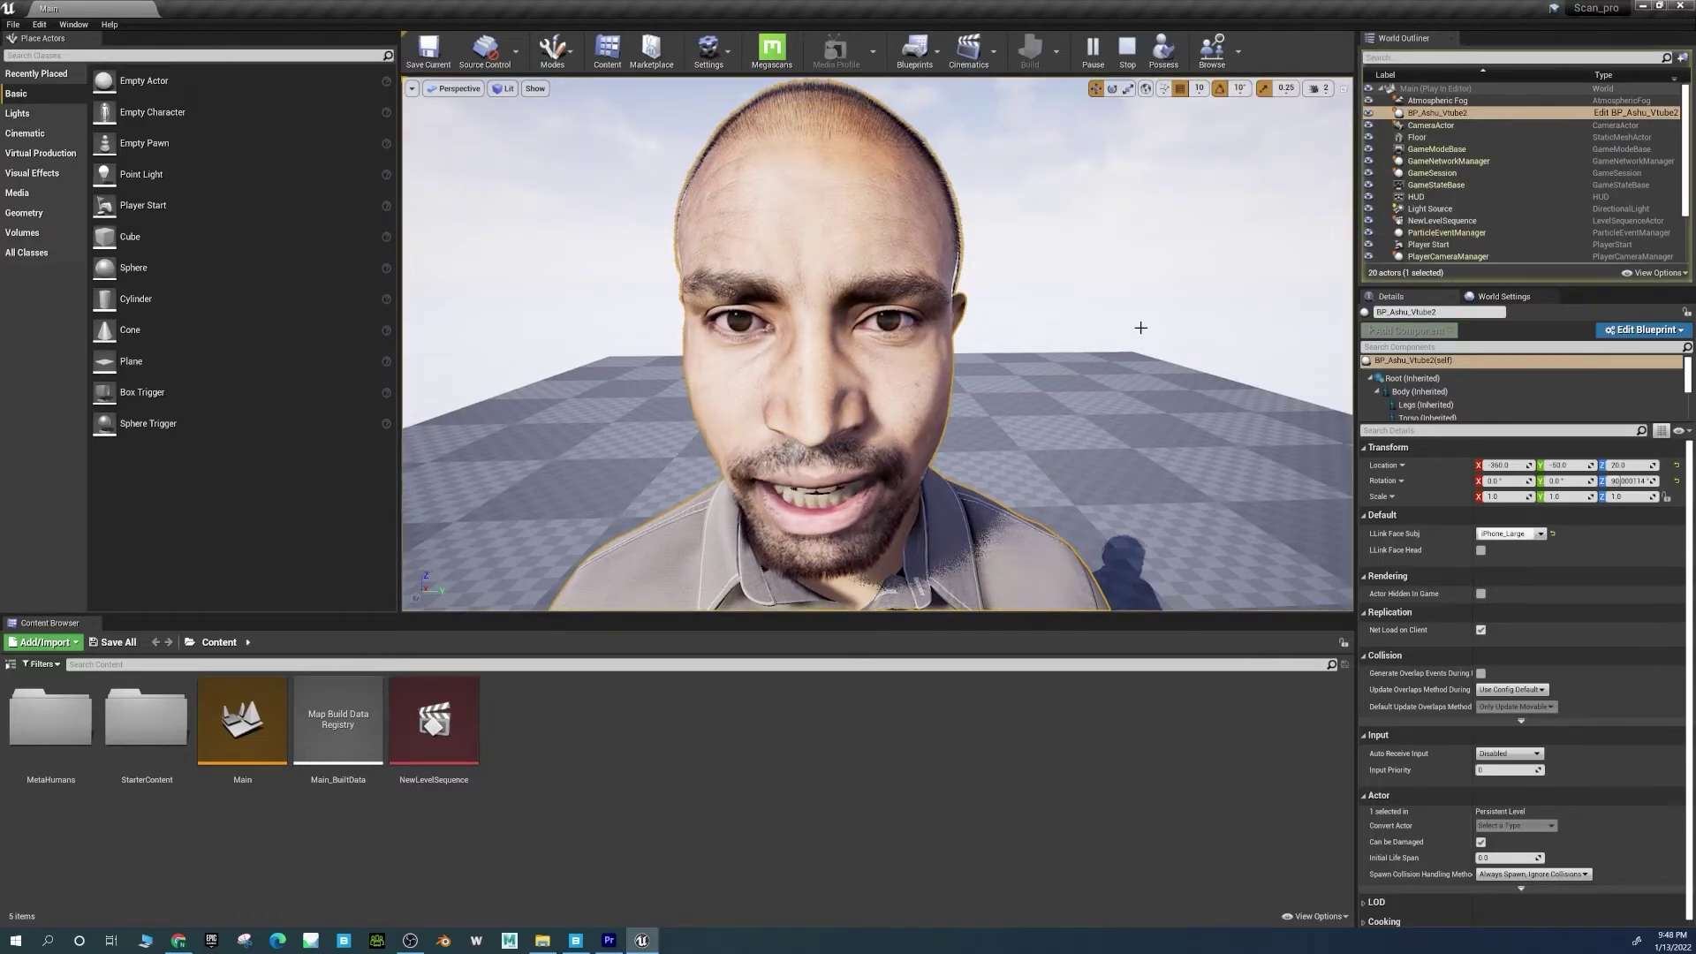